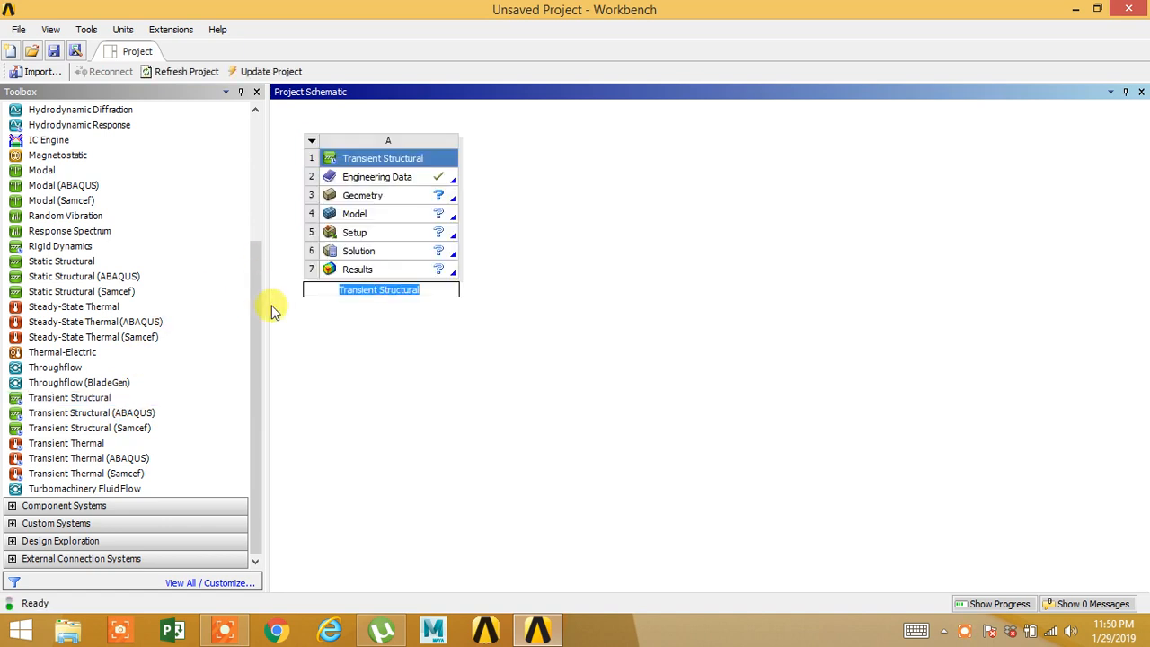
Open the Engineering Data of the Transient Structural system and show the engineering data sources.
click(571, 257)
double_click(435, 179)
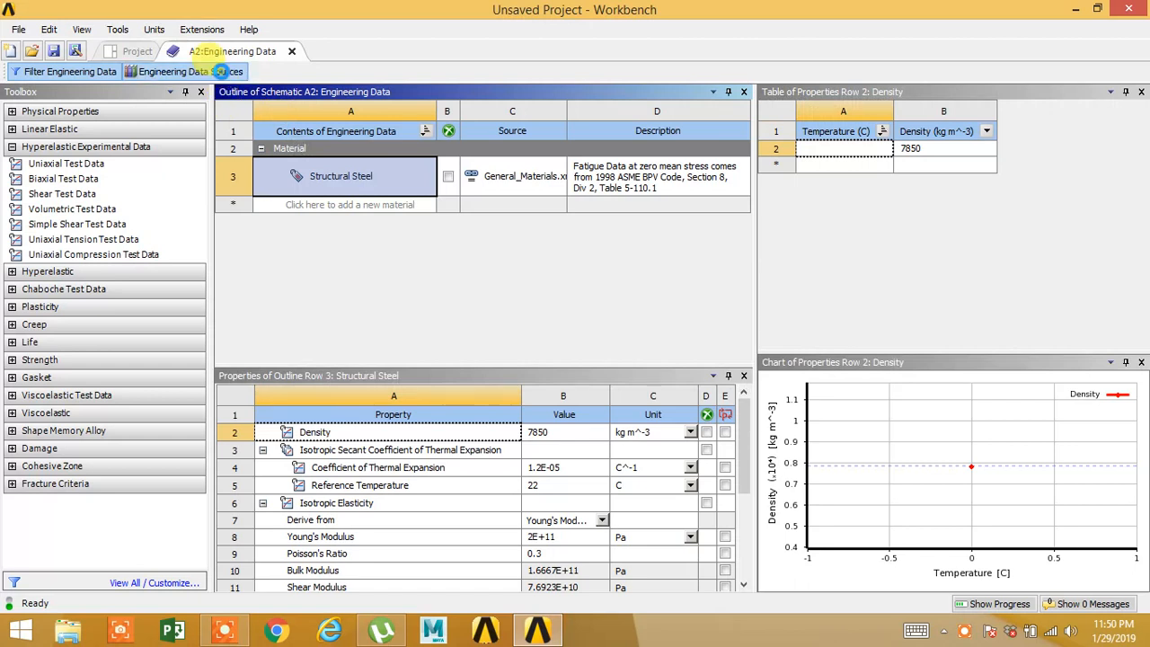
click(221, 71)
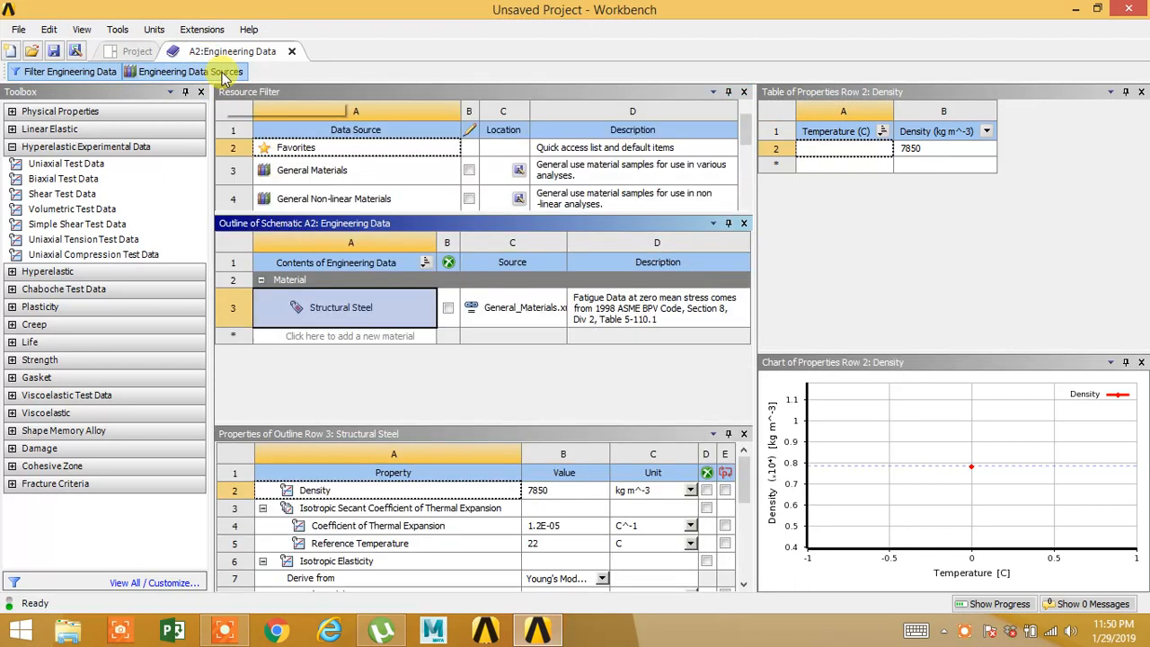
Add Concrete from the General Materials library to the project's engineering data.
click(337, 173)
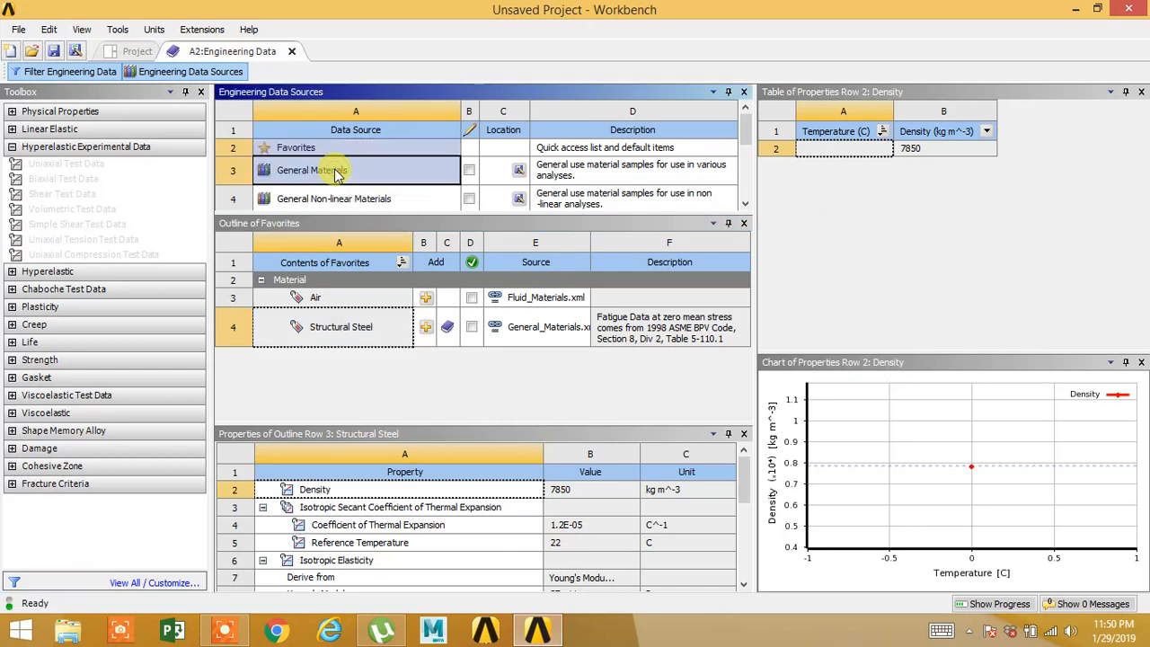
click(335, 170)
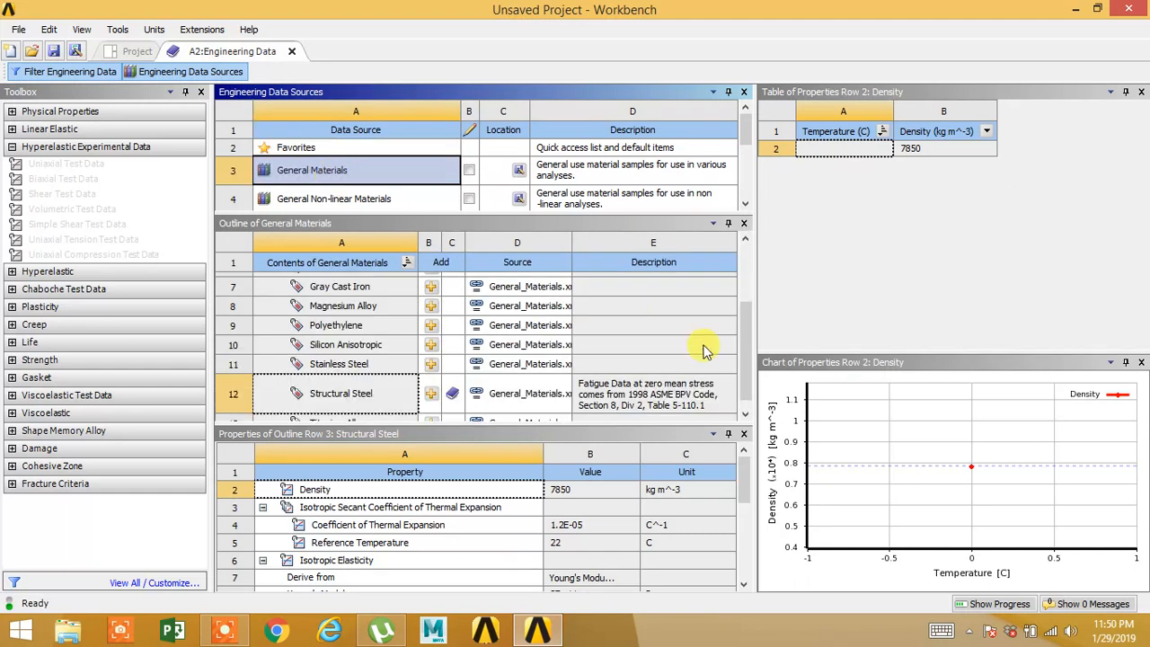
drag(744, 364, 737, 310)
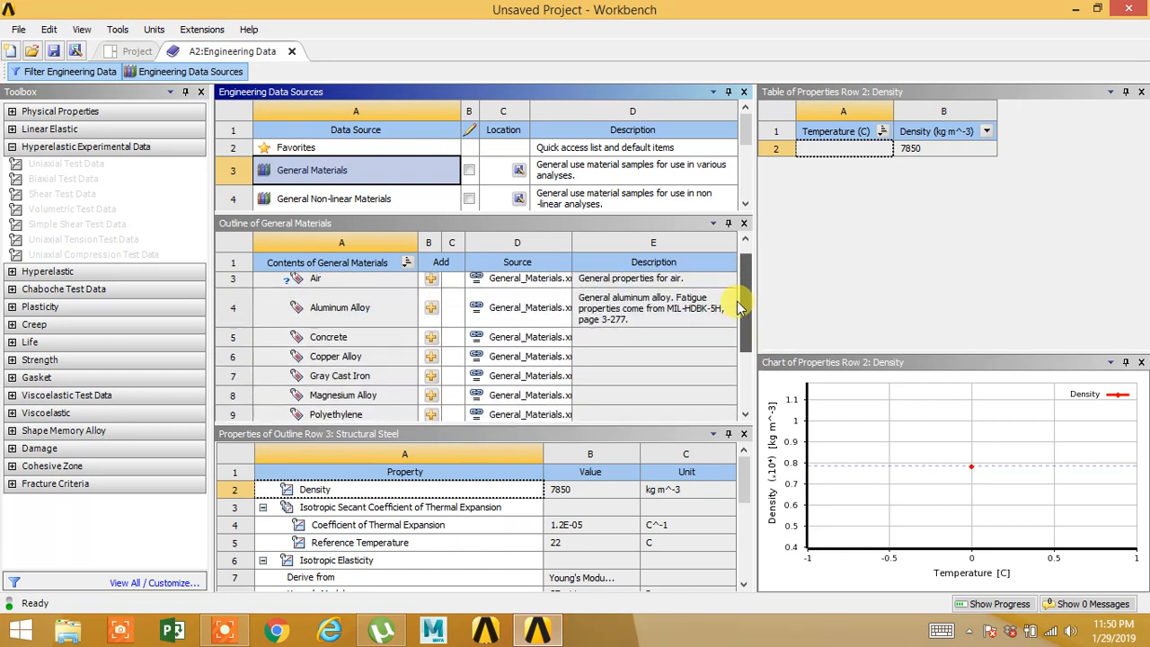
click(434, 349)
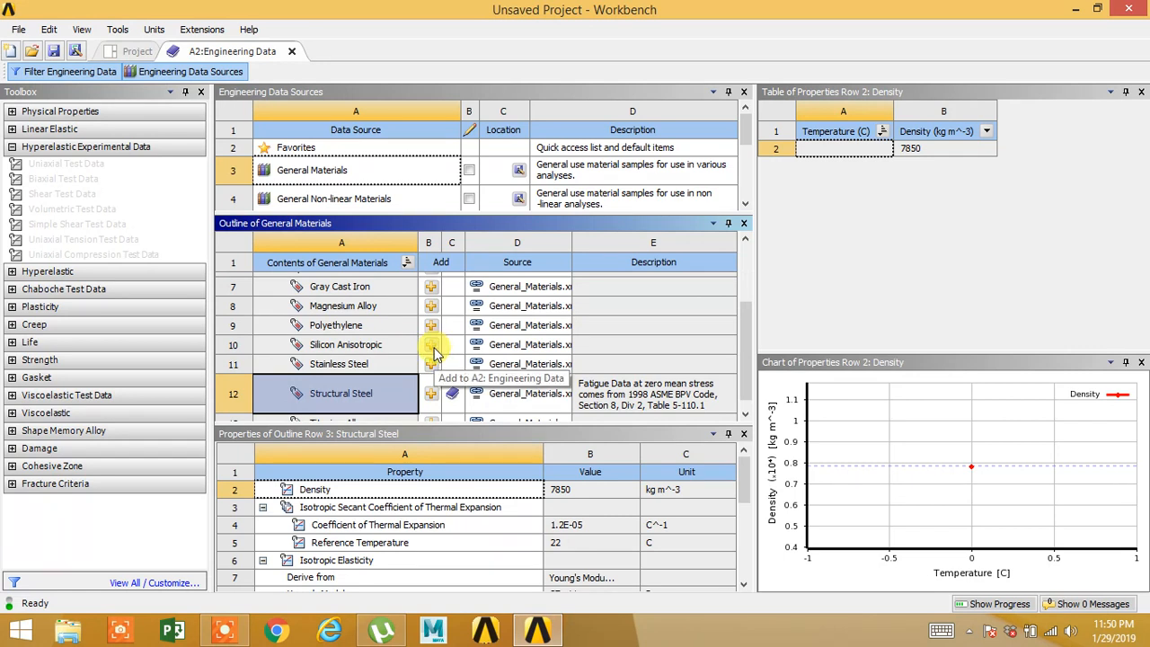
Hide the engineering data sources and check the Concrete and Structural Steel entries in the project's material list.
double_click(208, 76)
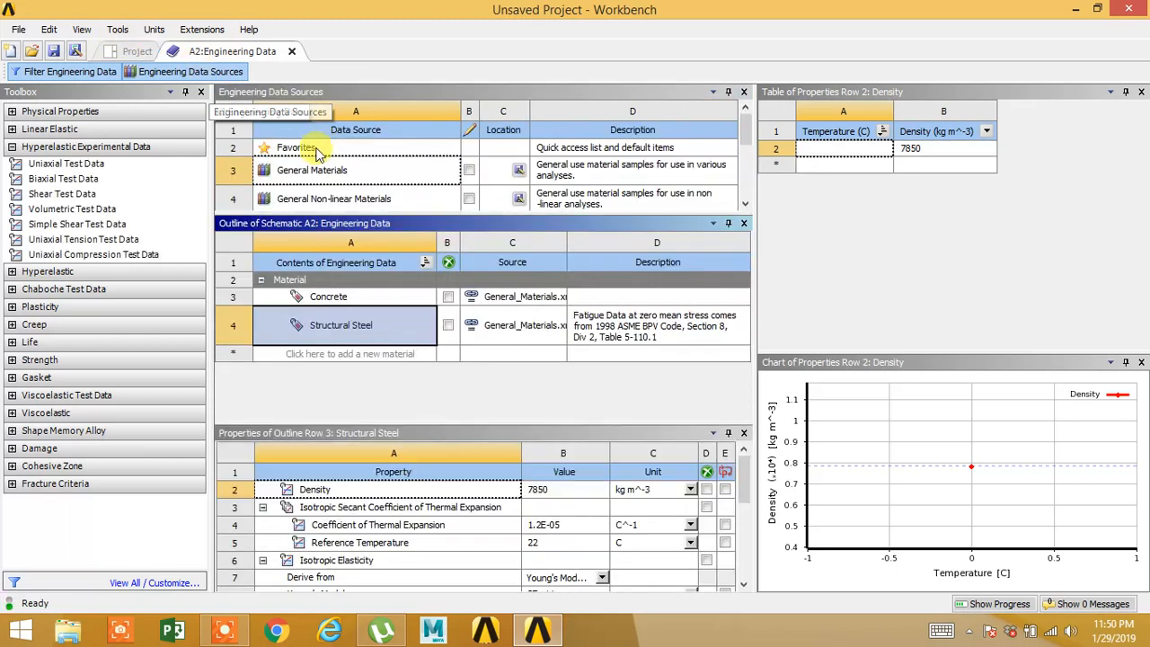
click(209, 76)
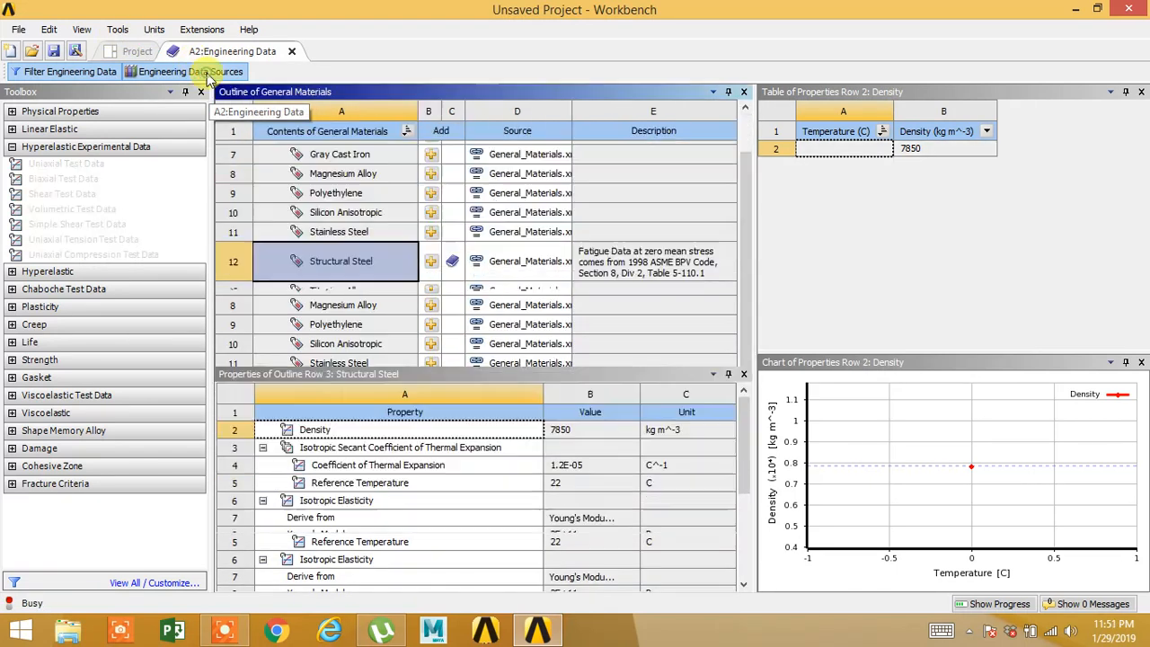
click(327, 167)
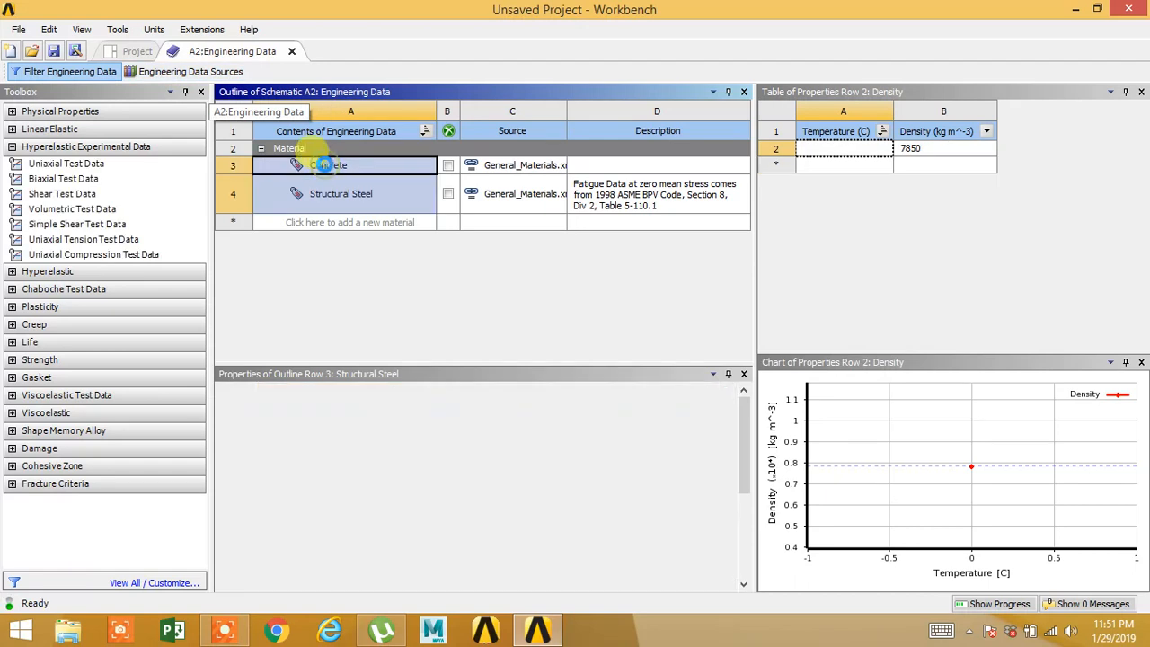
click(326, 194)
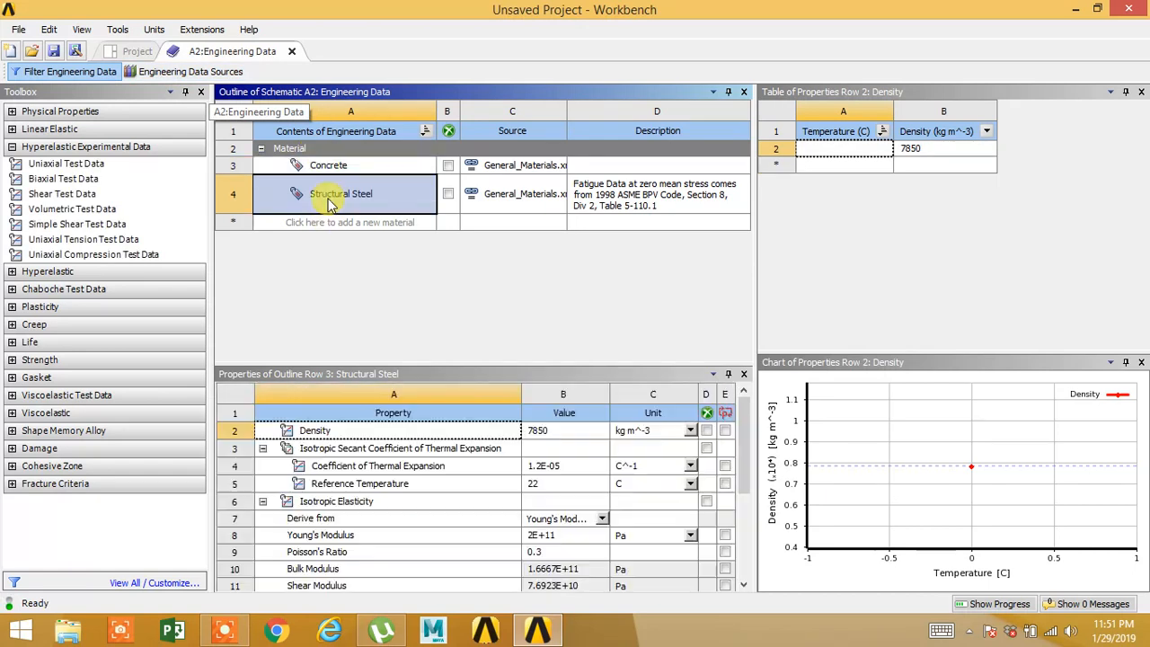
Return to the project schematic and open the Transient Structural system's Geometry in DesignModeler.
click(109, 50)
click(353, 196)
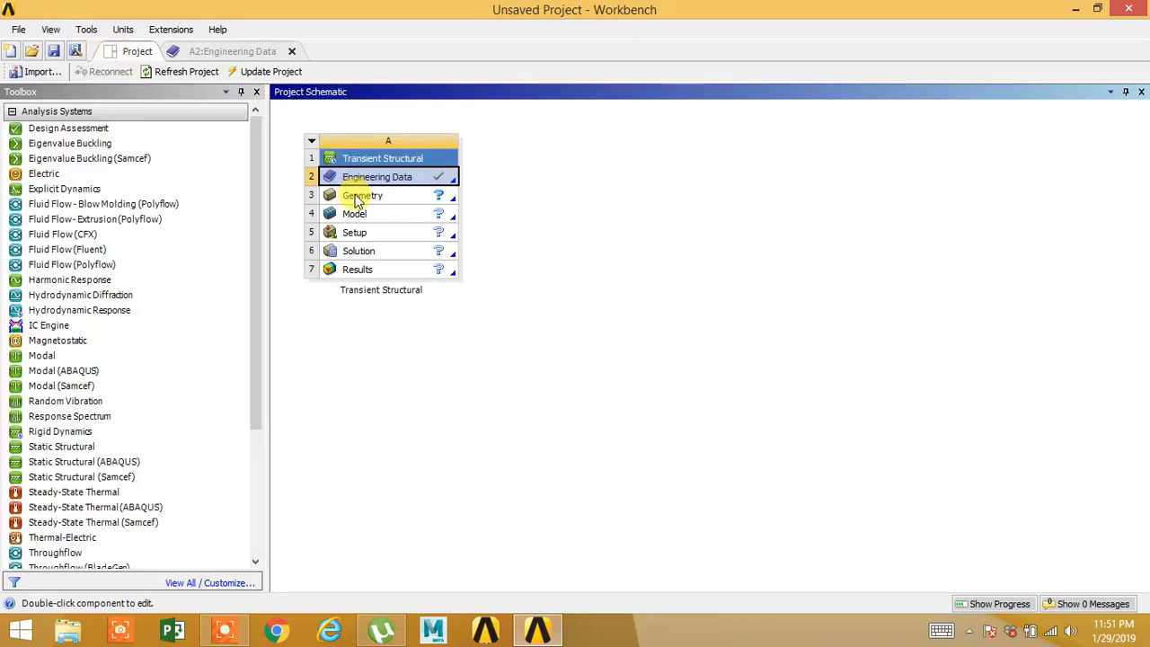
double_click(355, 197)
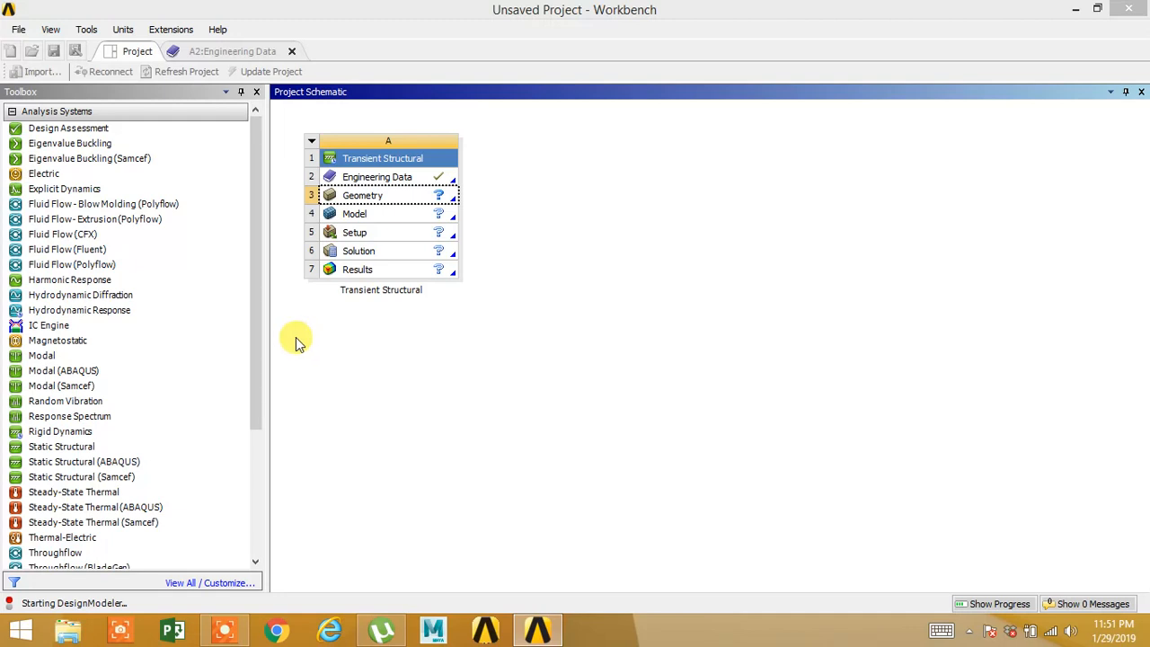
mouse_move(539, 630)
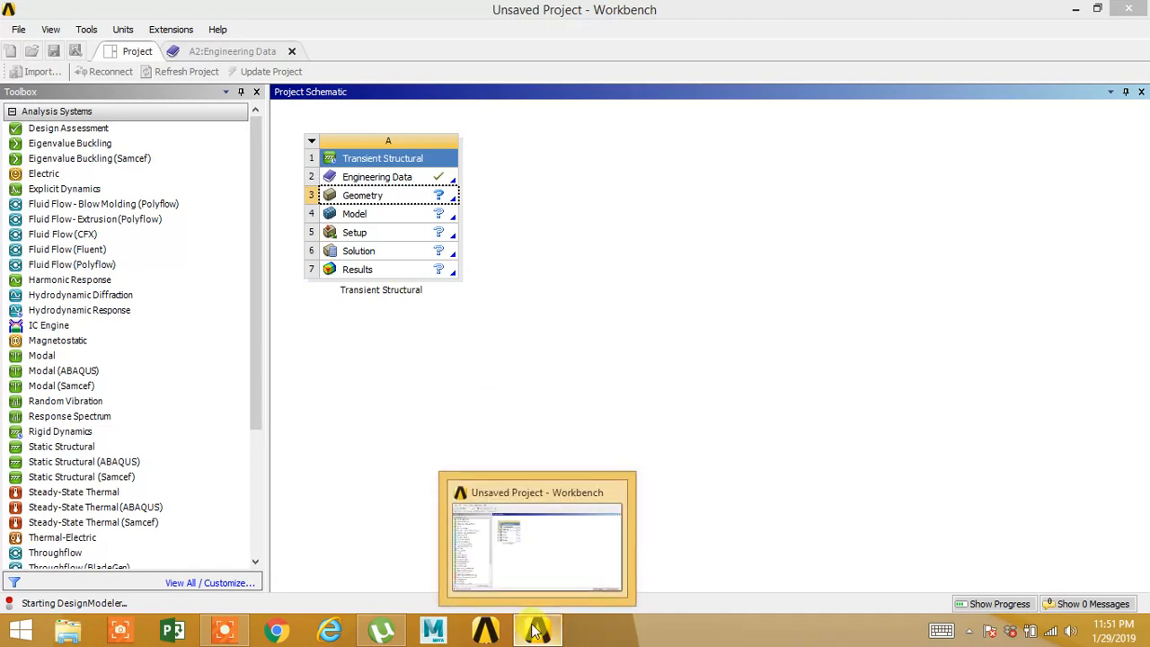
click(326, 354)
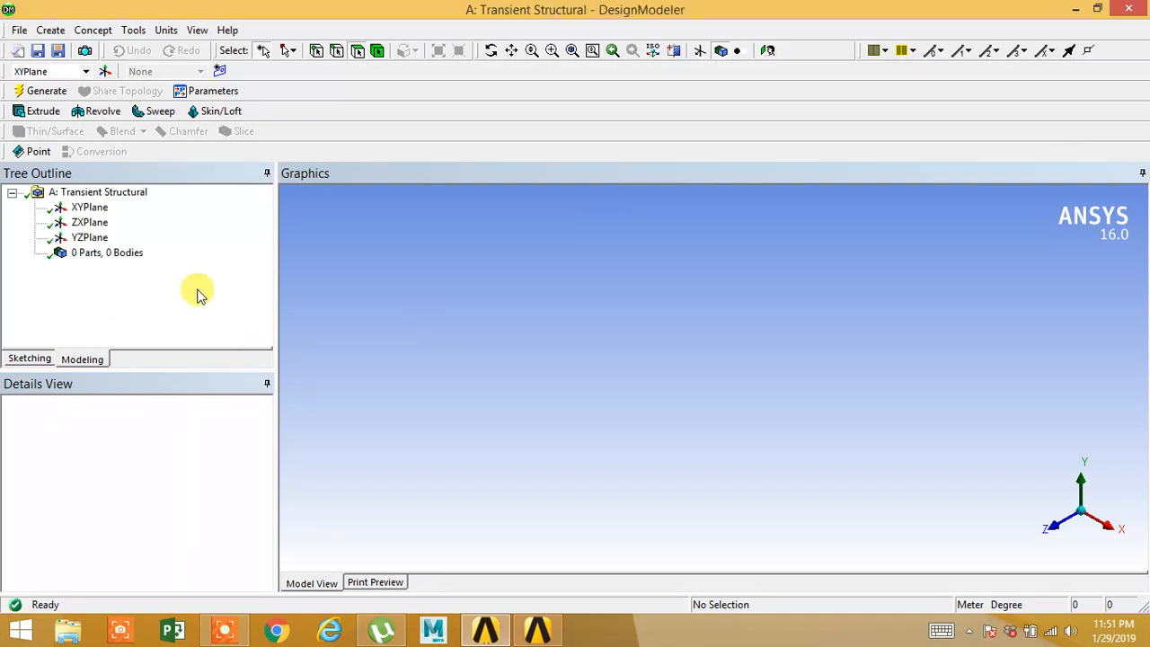
Display the XY, ZX and YZ planes in the model, ending with the XY plane.
click(90, 208)
ctrl+click(90, 223)
ctrl+click(92, 238)
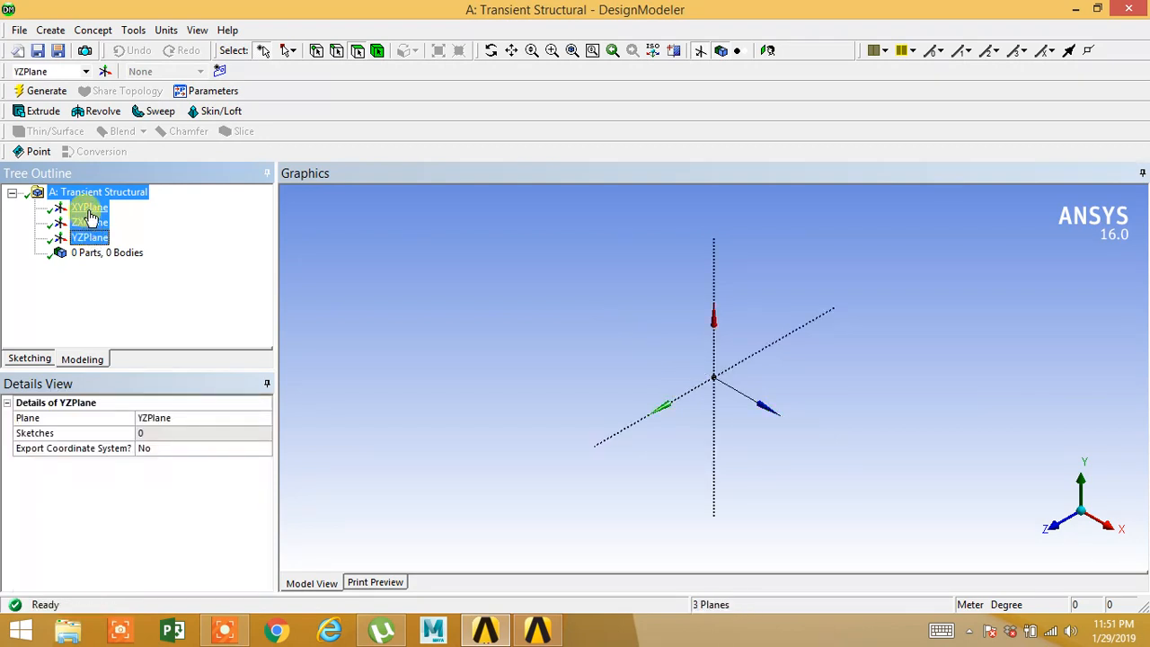
click(89, 210)
click(494, 317)
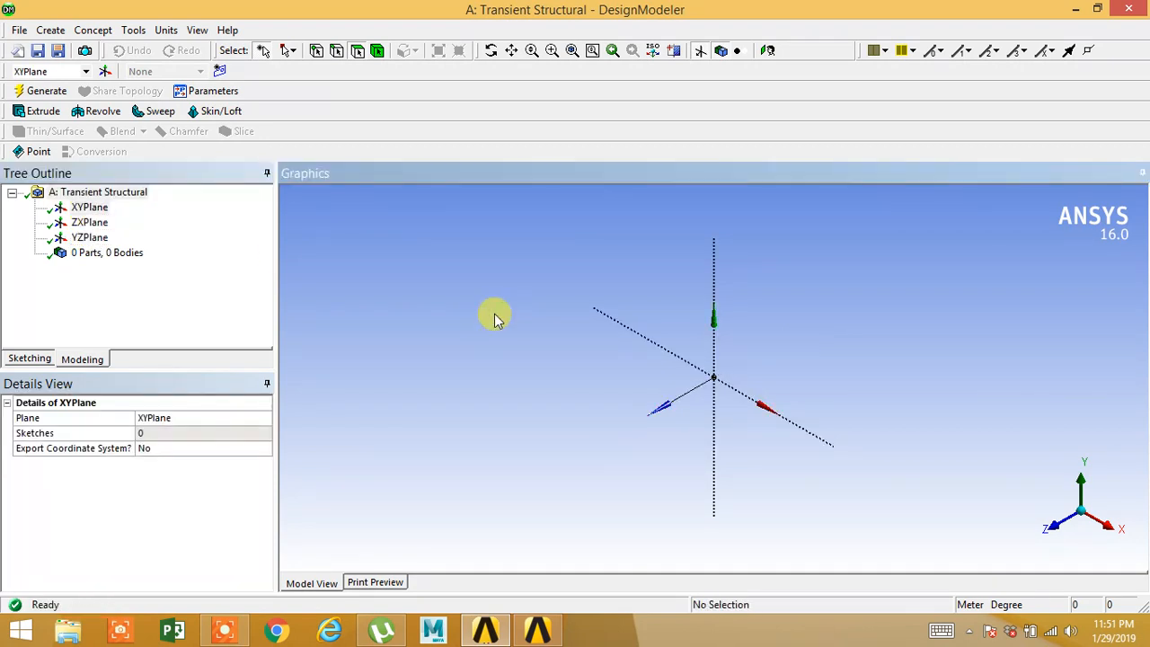
click(78, 210)
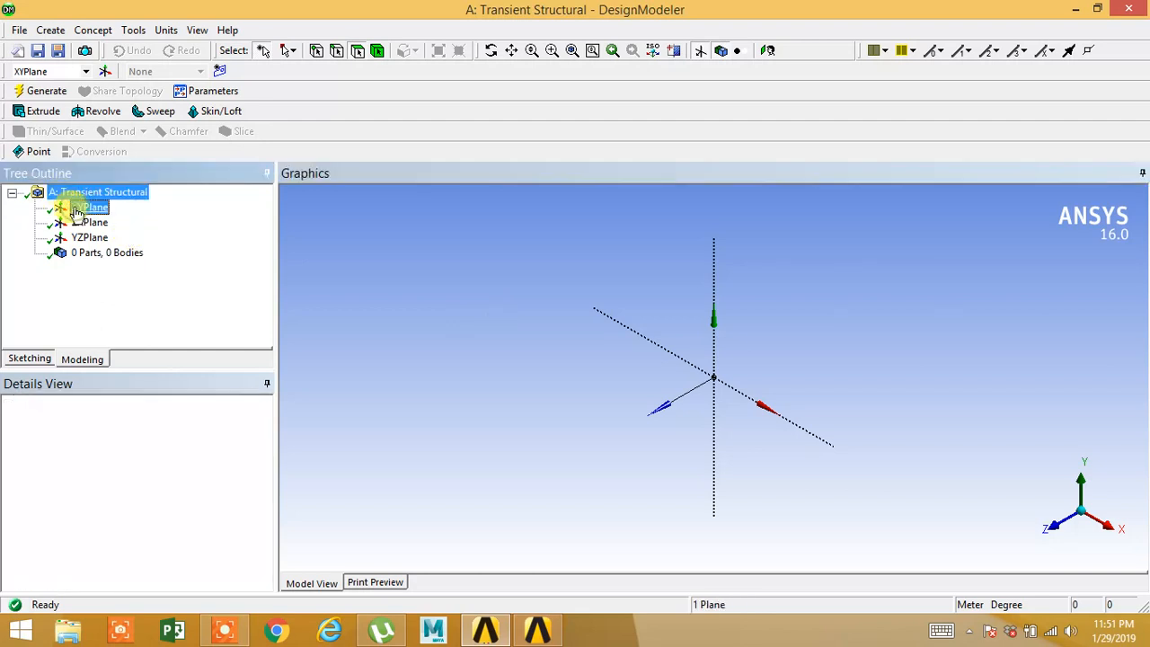
click(395, 281)
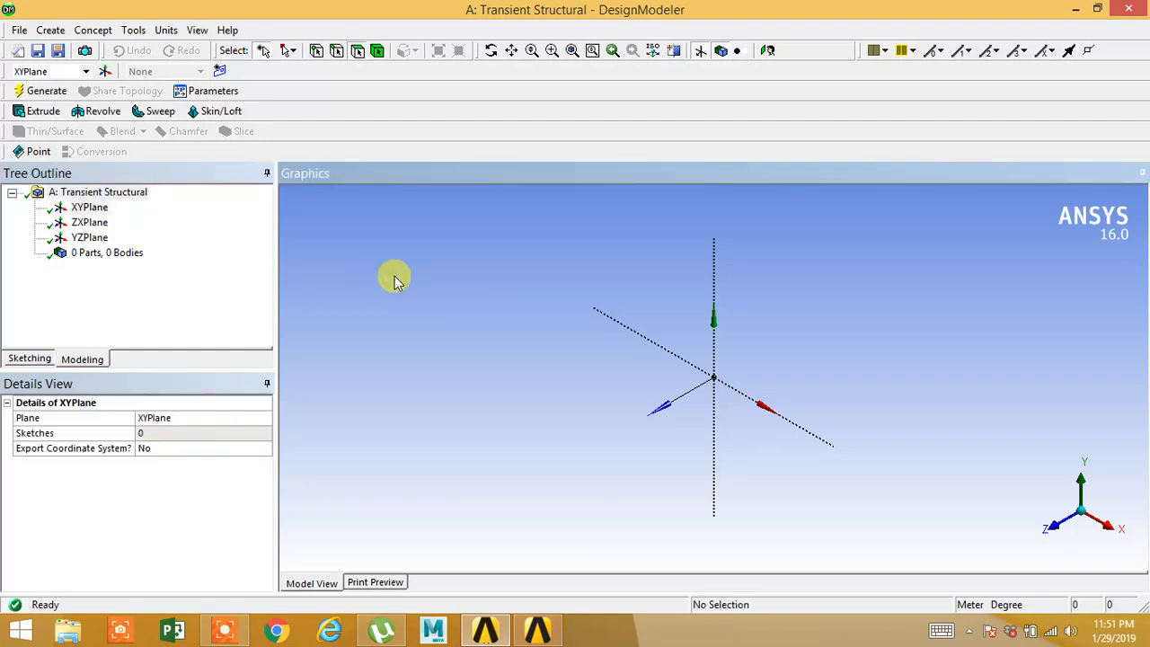
Sketch a rectangle about 41.7 m wide and 20.3 m high on the XY plane, with one corner at the origin.
click(90, 212)
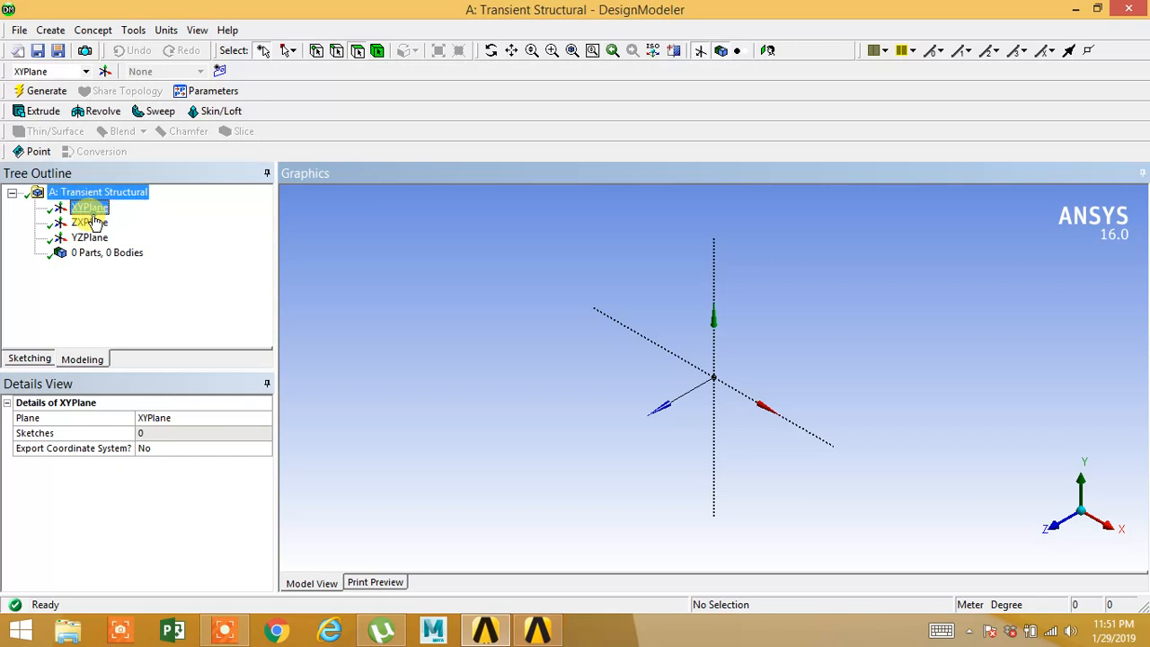
click(34, 363)
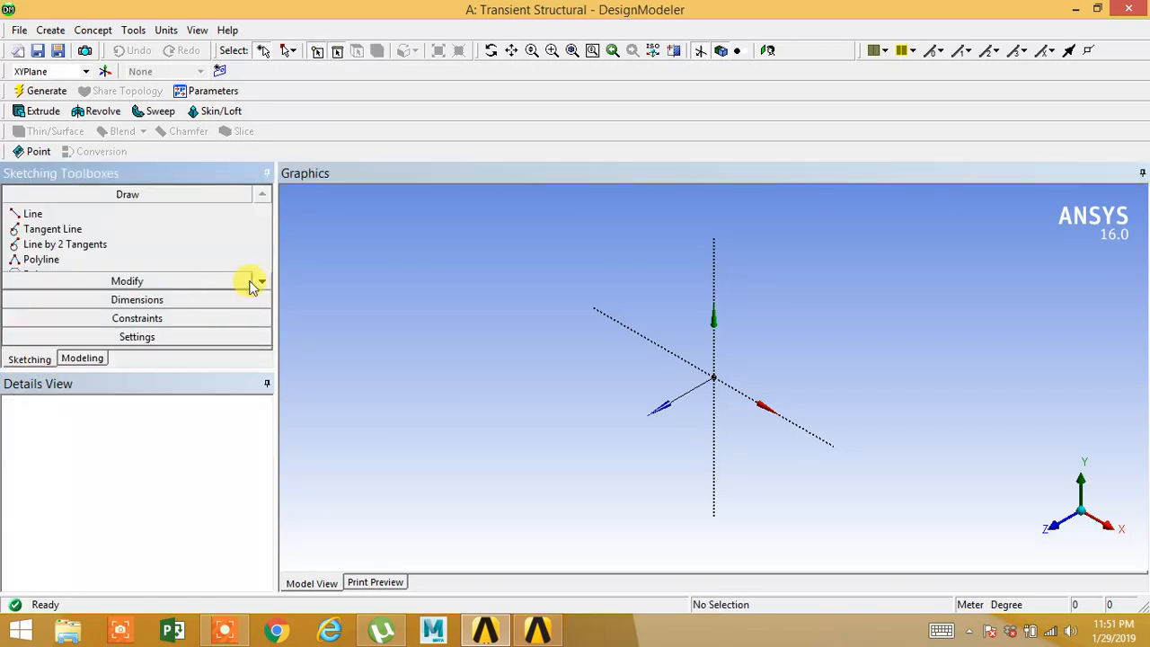
click(261, 282)
click(260, 282)
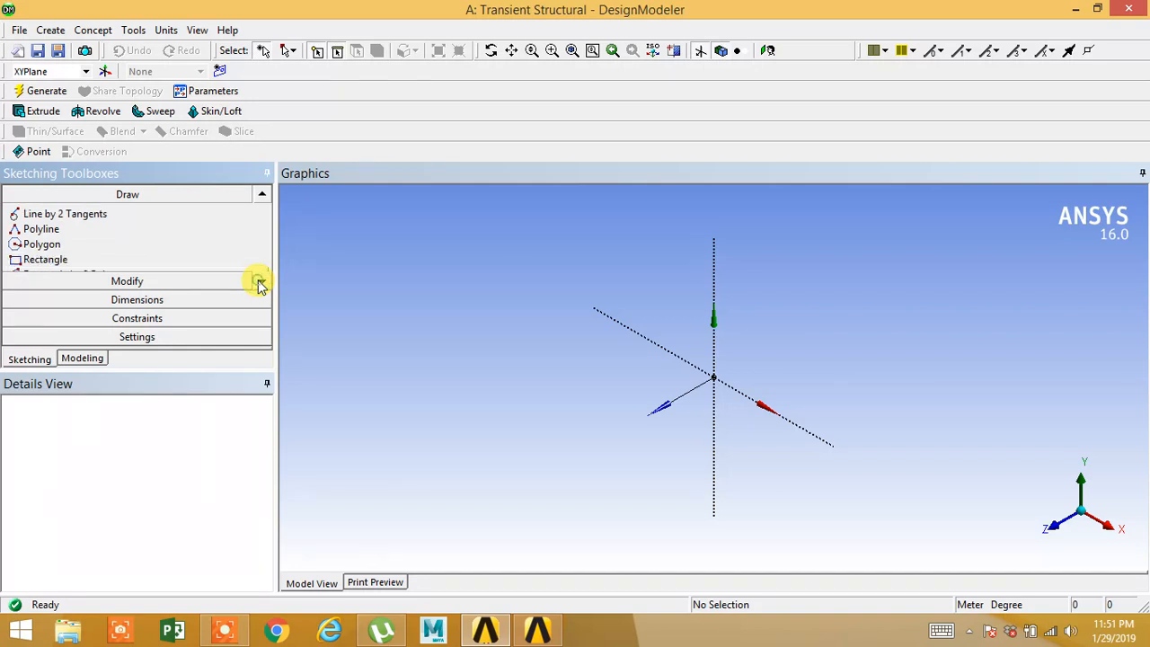
click(124, 260)
click(767, 50)
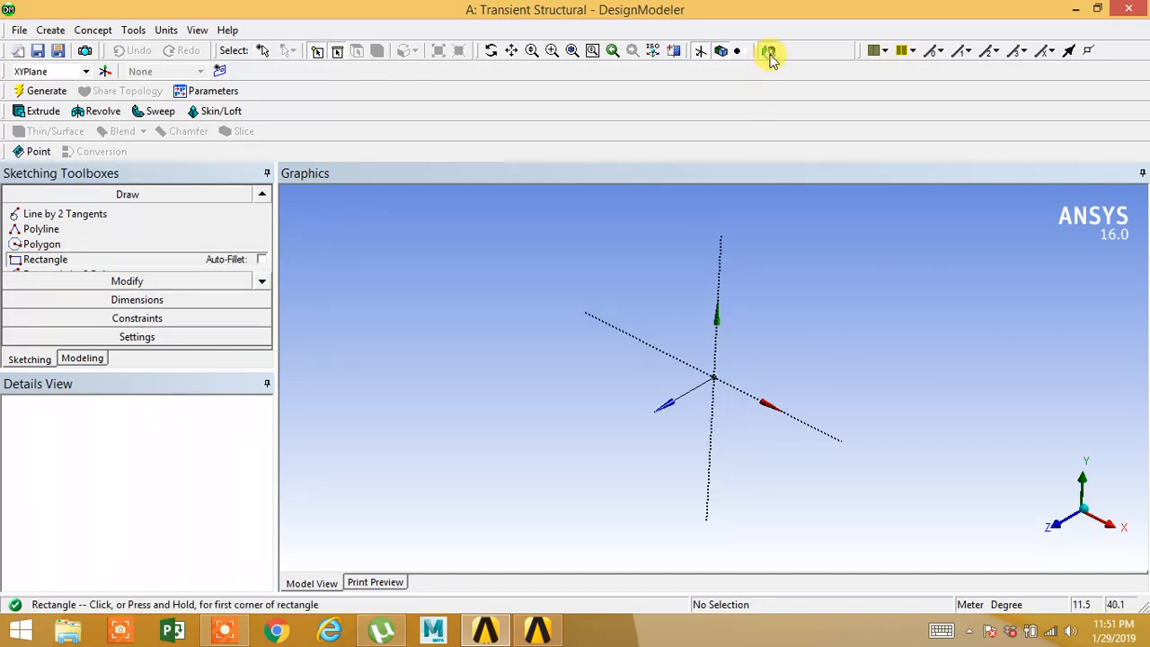
click(715, 376)
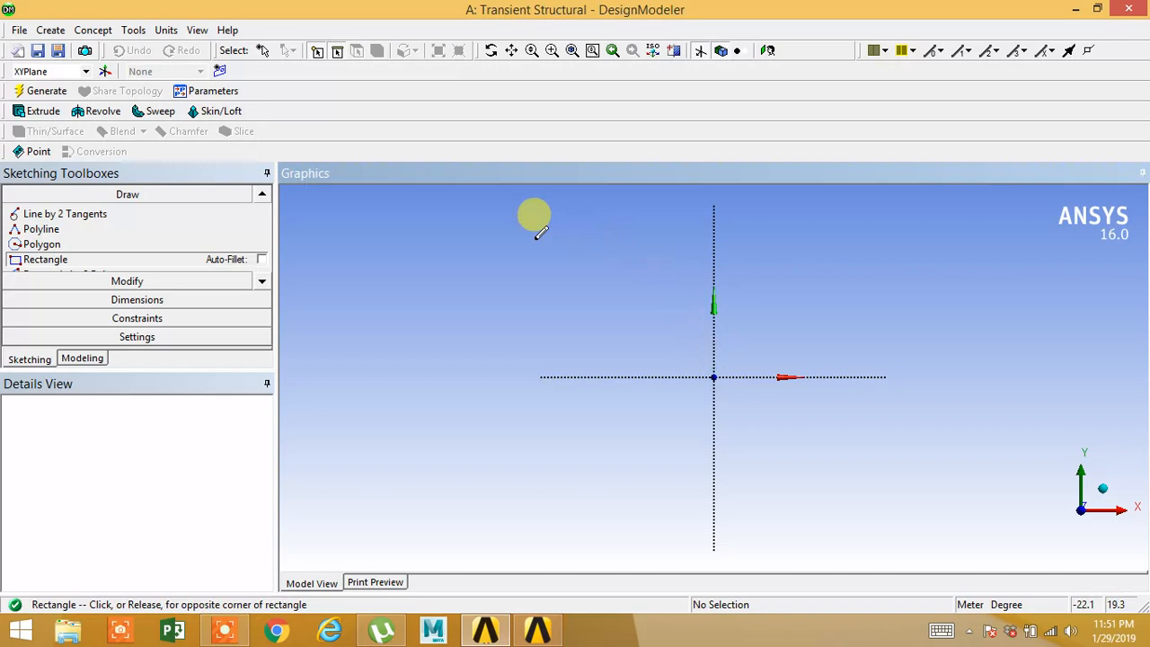
click(425, 237)
click(162, 32)
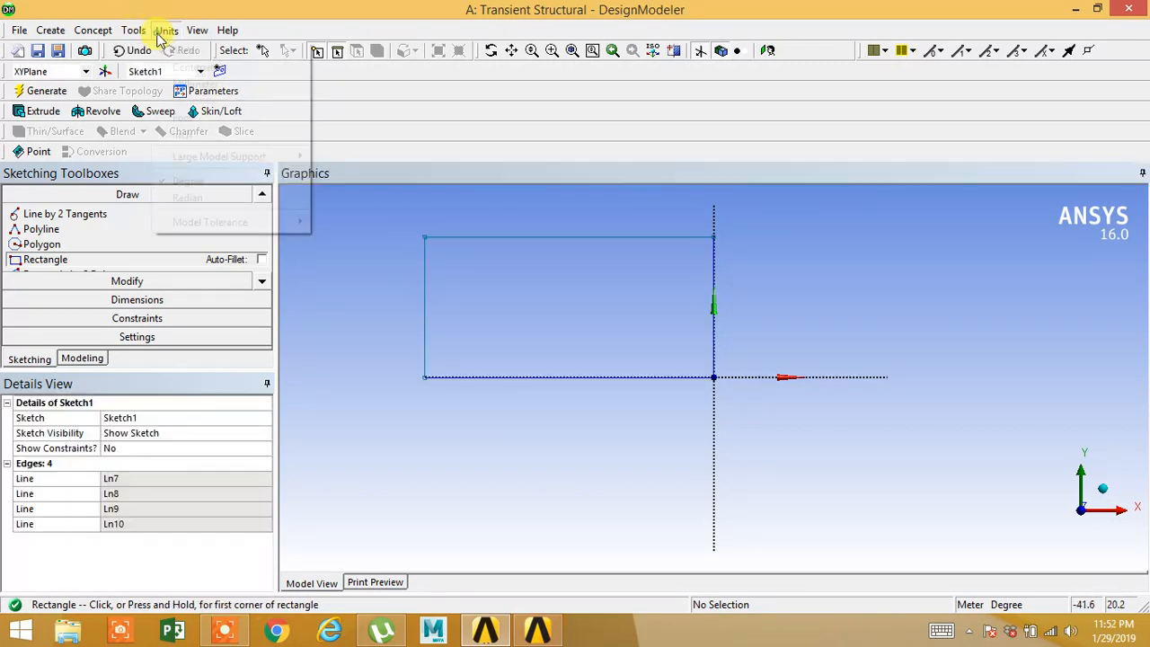
click(160, 34)
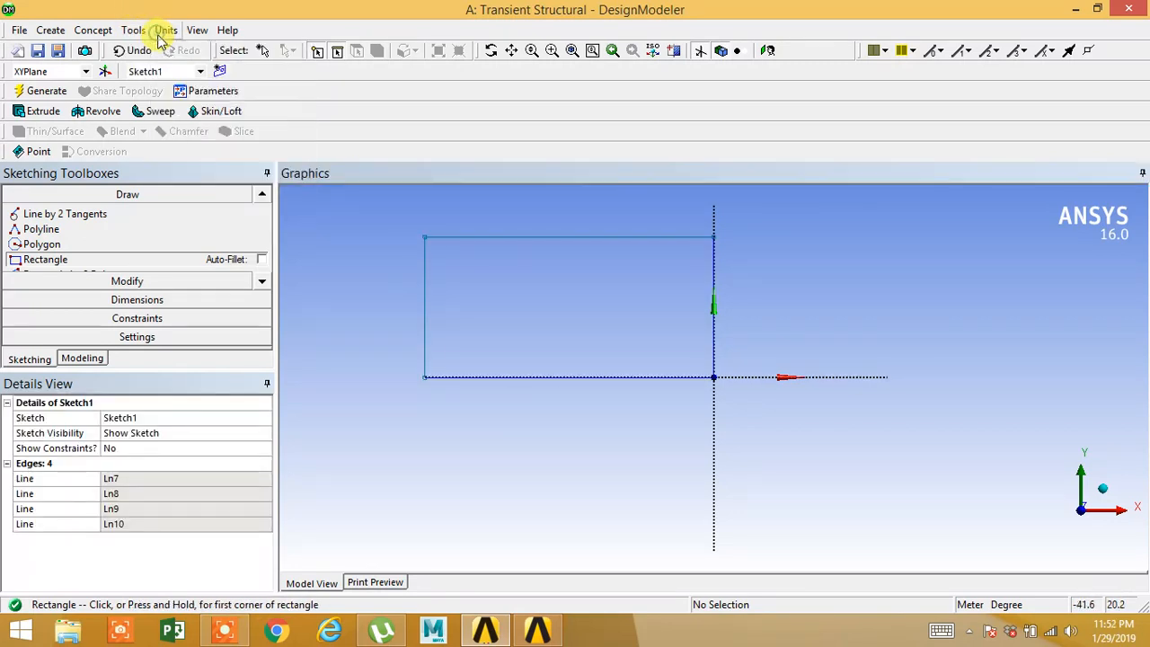
Dimension the rectangle's height along its left edge and its width along its bottom edge.
click(131, 300)
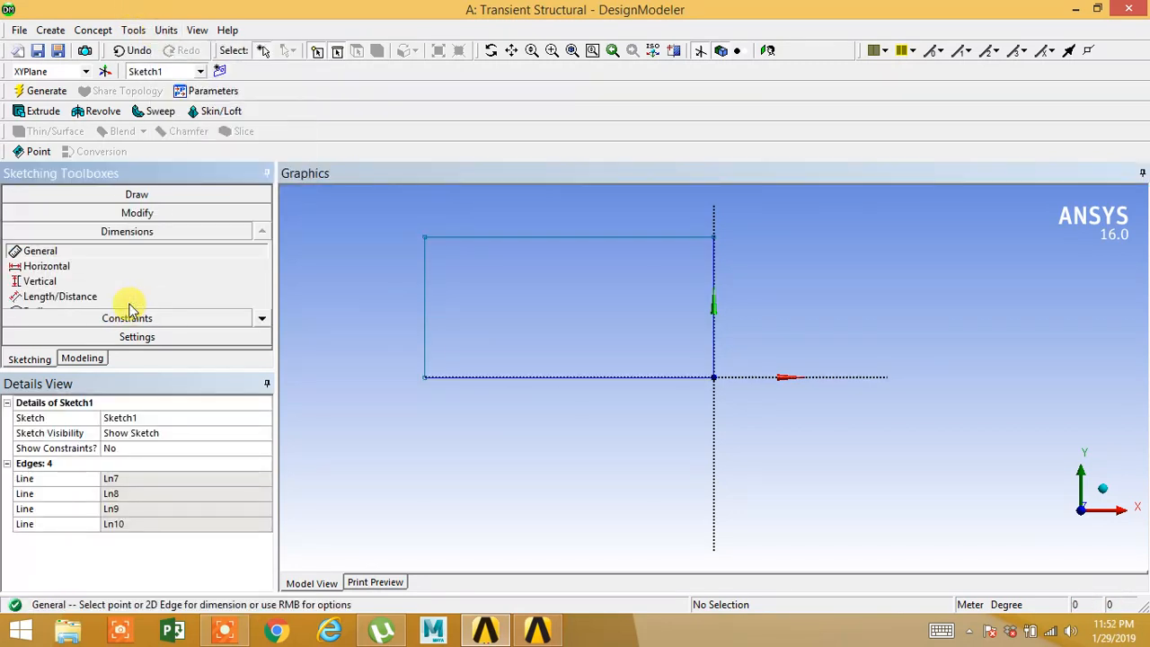
click(426, 311)
click(386, 270)
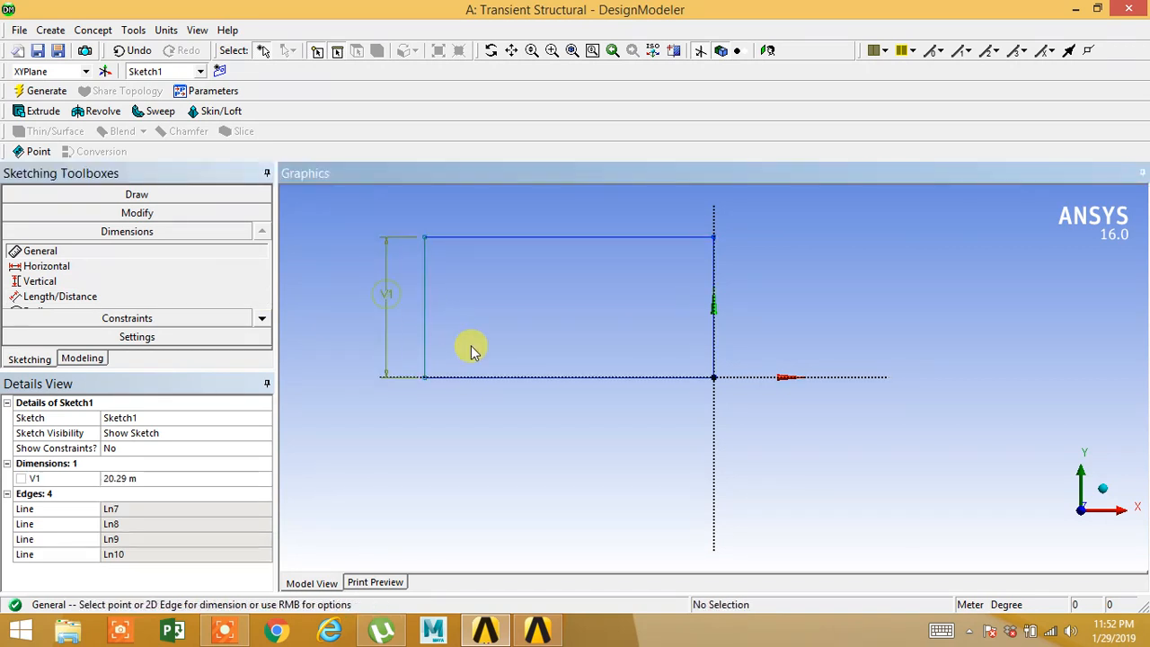
click(490, 378)
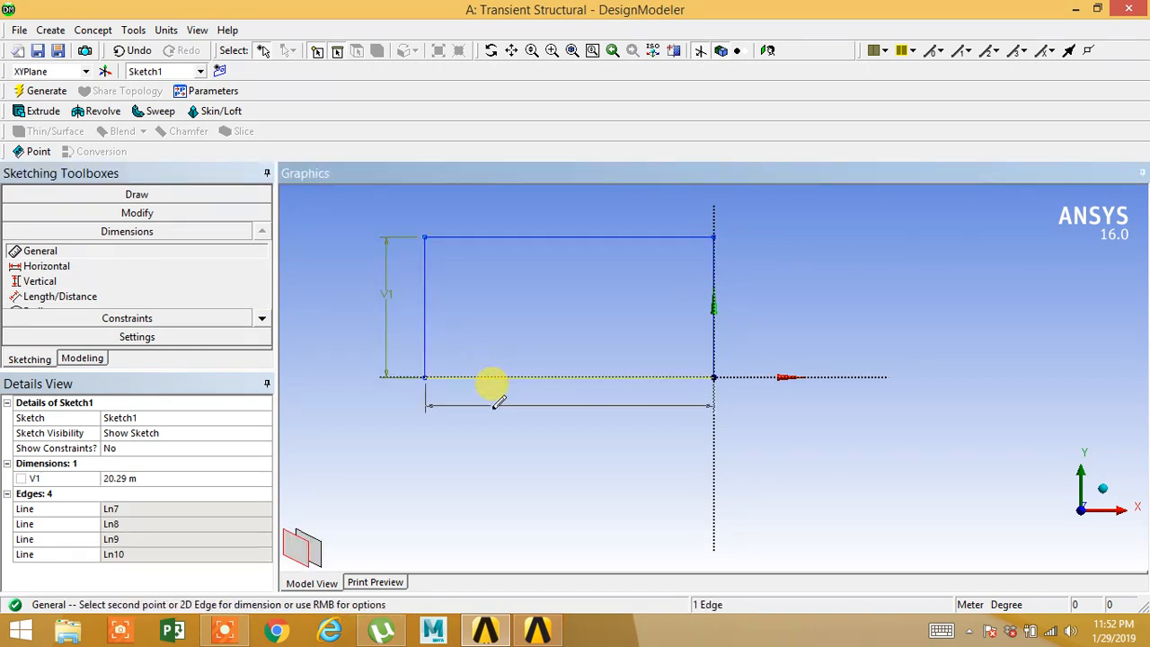
click(492, 412)
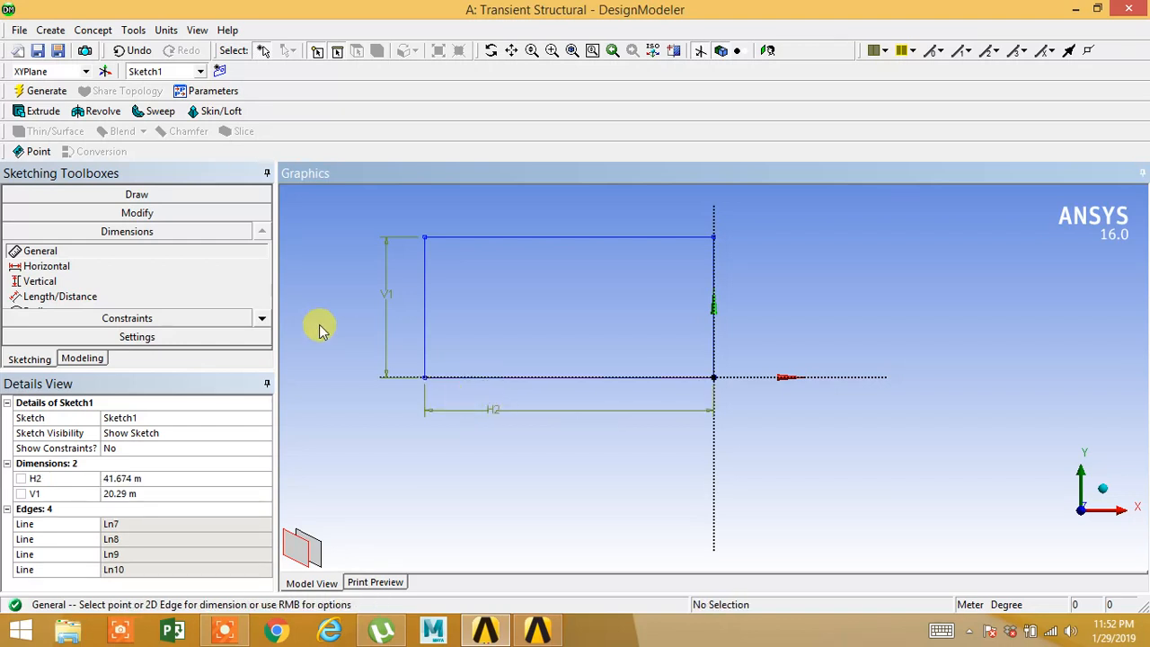
Set the rectangle's height dimension to 8 m and its width dimension to 20 m.
click(170, 479)
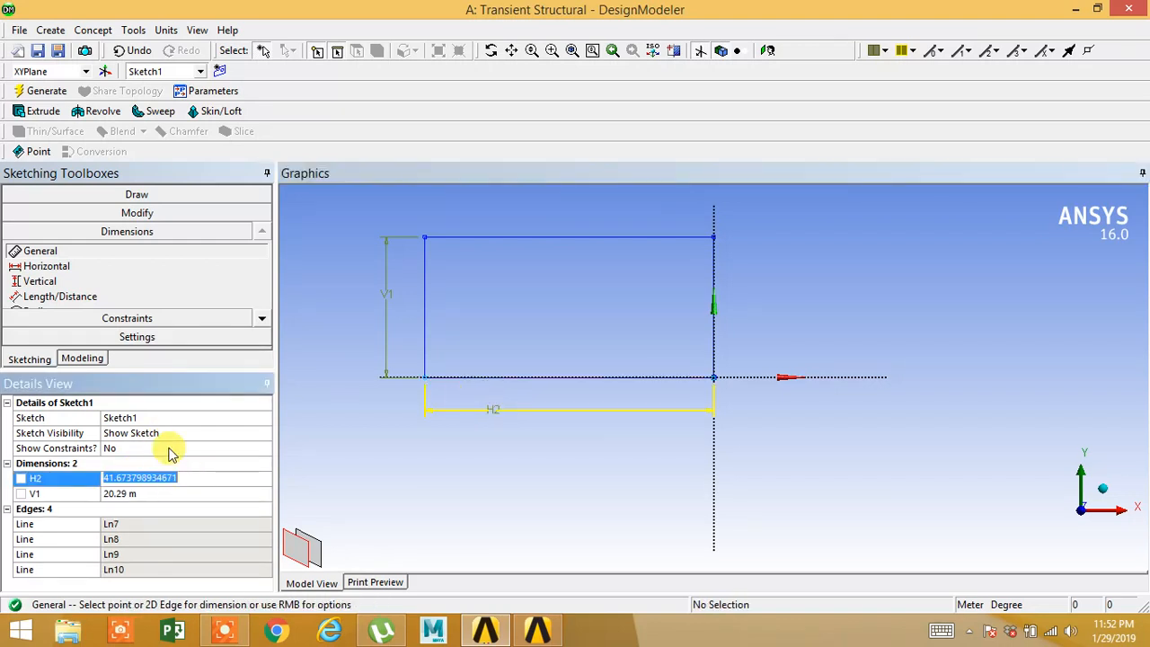
click(159, 493)
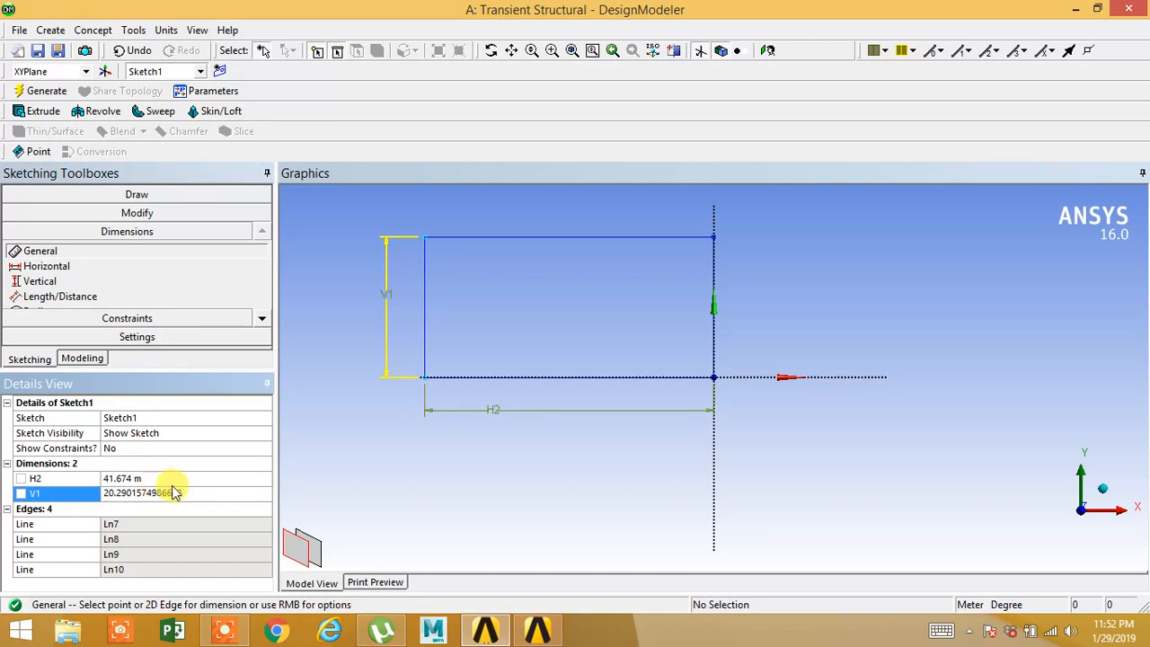
drag(206, 492, 85, 485)
drag(198, 489, 57, 474)
drag(200, 492, 222, 498)
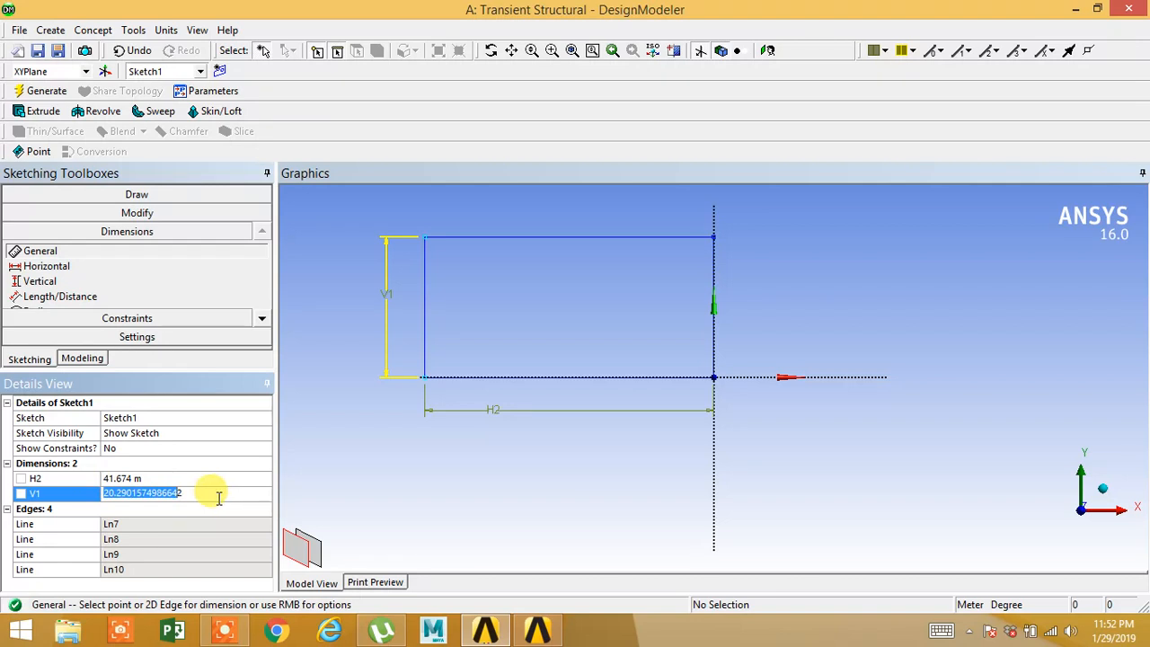
click(219, 498)
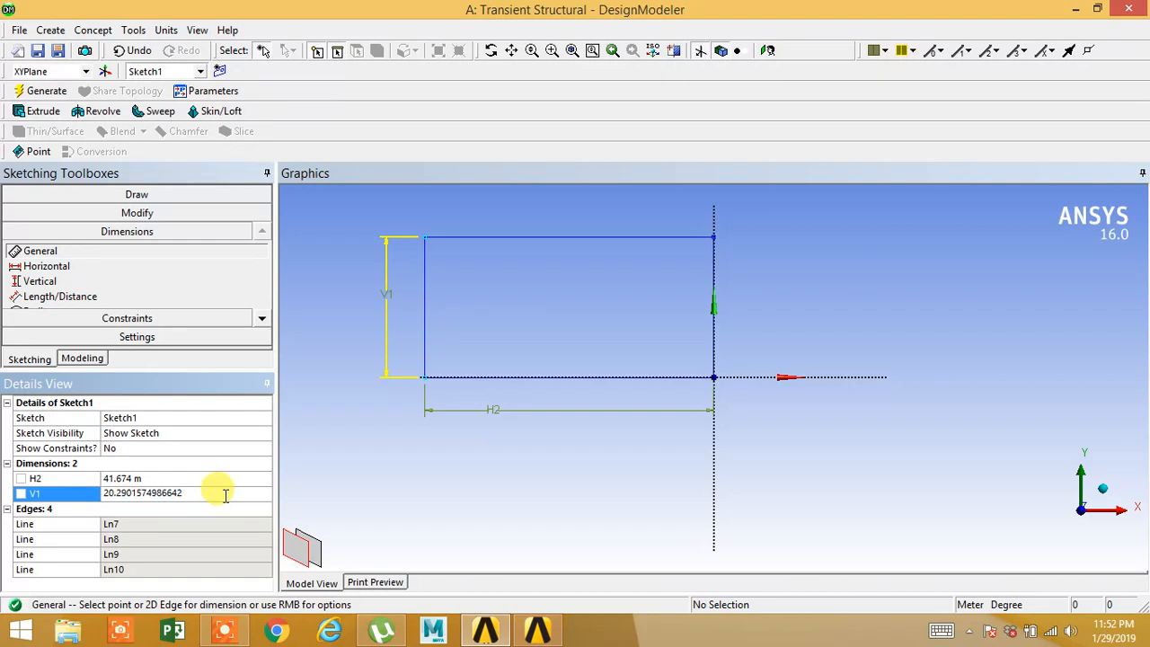
drag(225, 496, 76, 501)
key(BackSpace)
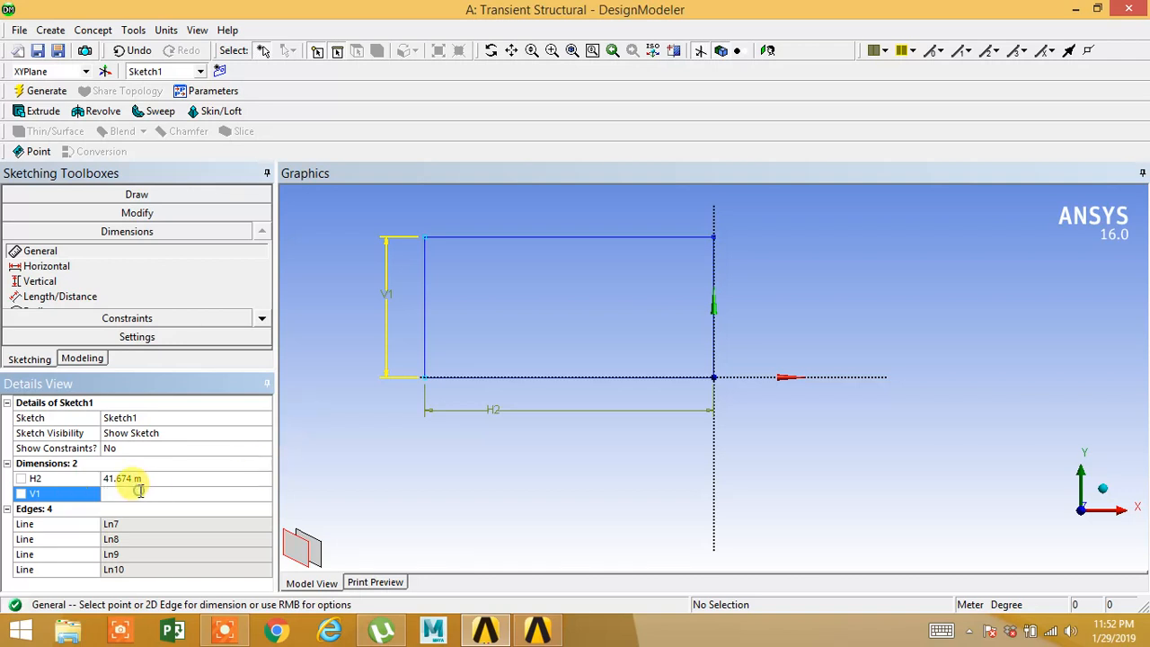
text("L:*)
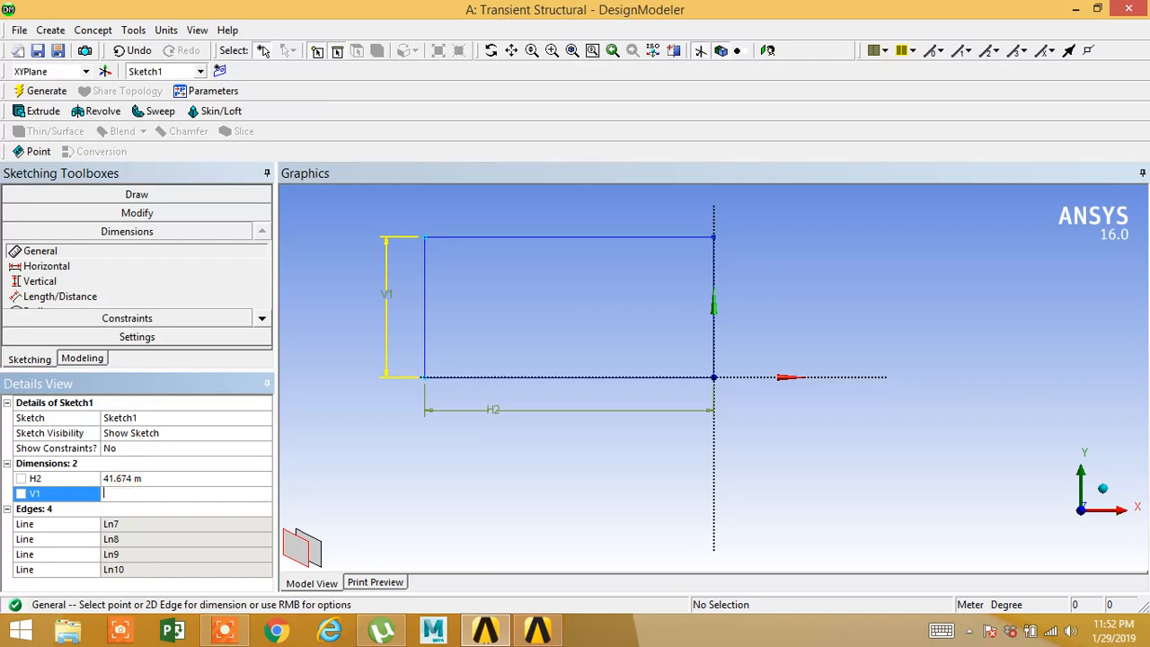
click(142, 477)
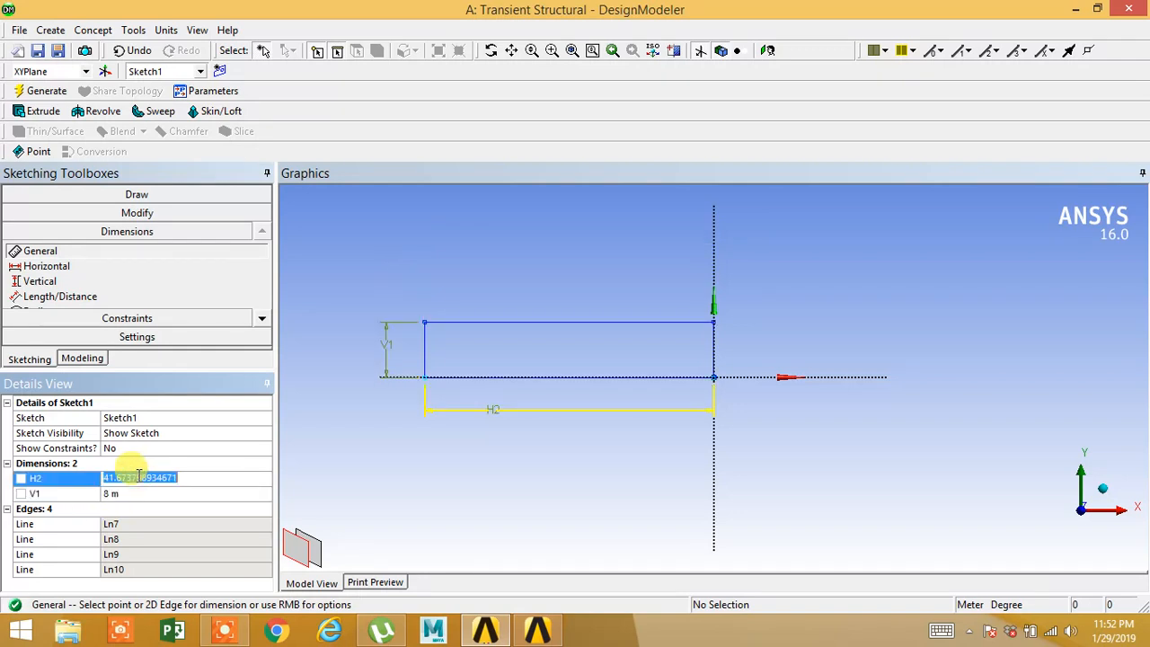
text(20)
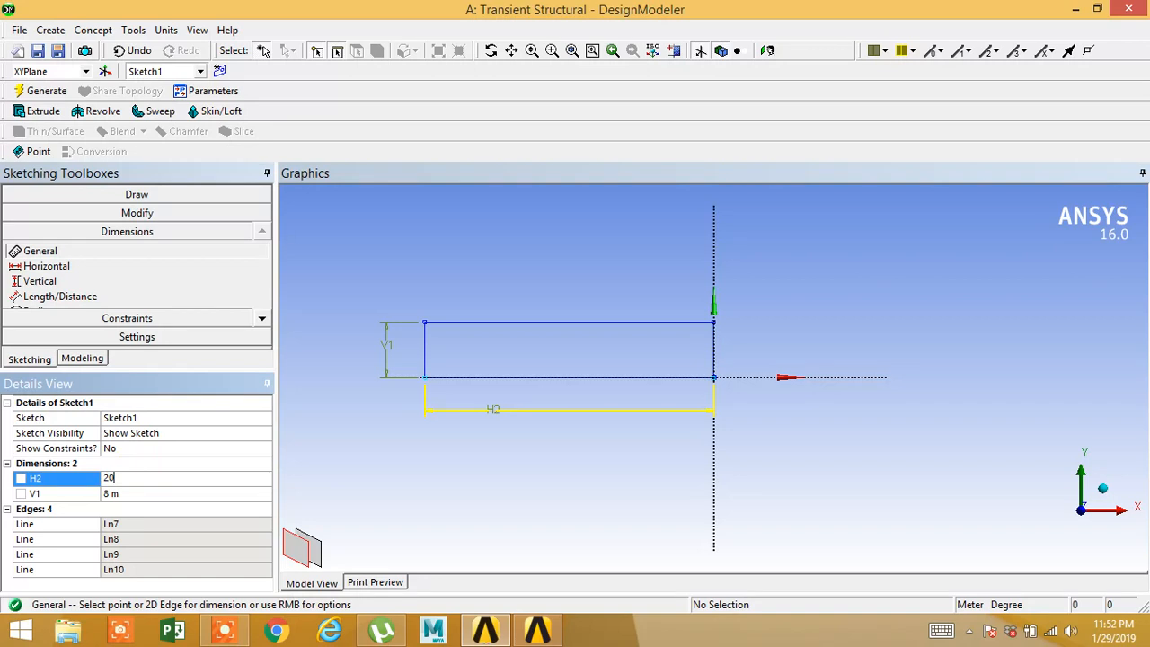
key(Return)
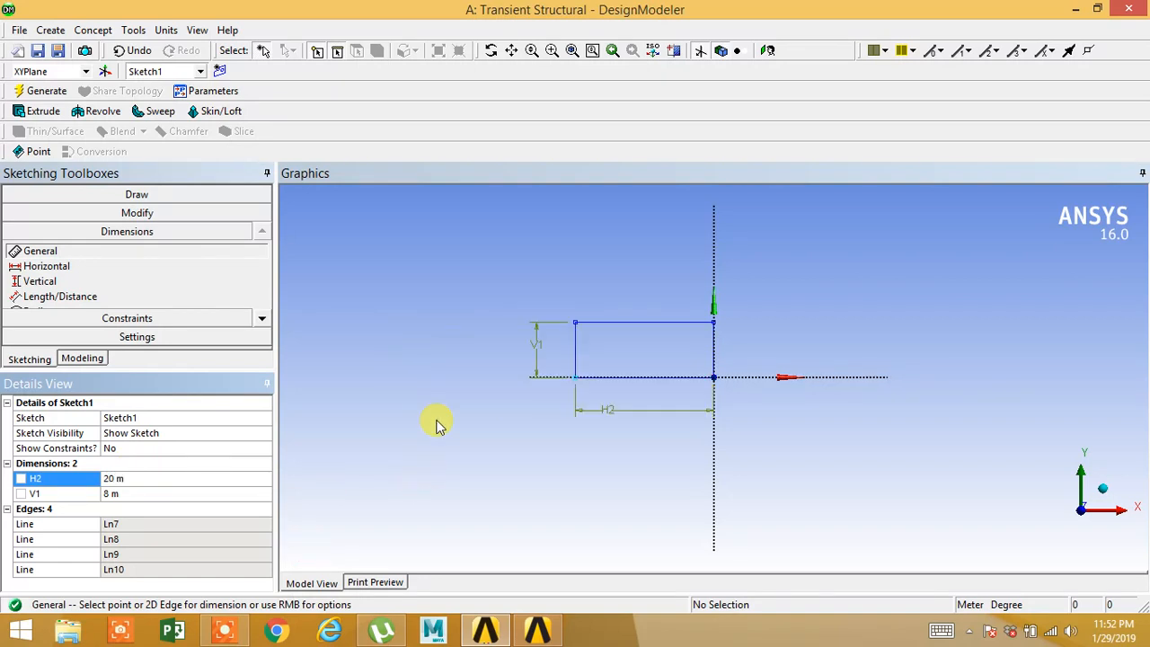
Draw four vertical lines between the rectangle's top and bottom edges, spaced about 4.7, 4.0, 4.2 and 2.7 m from left to right.
click(137, 194)
click(63, 216)
right_drag(526, 313, 801, 423)
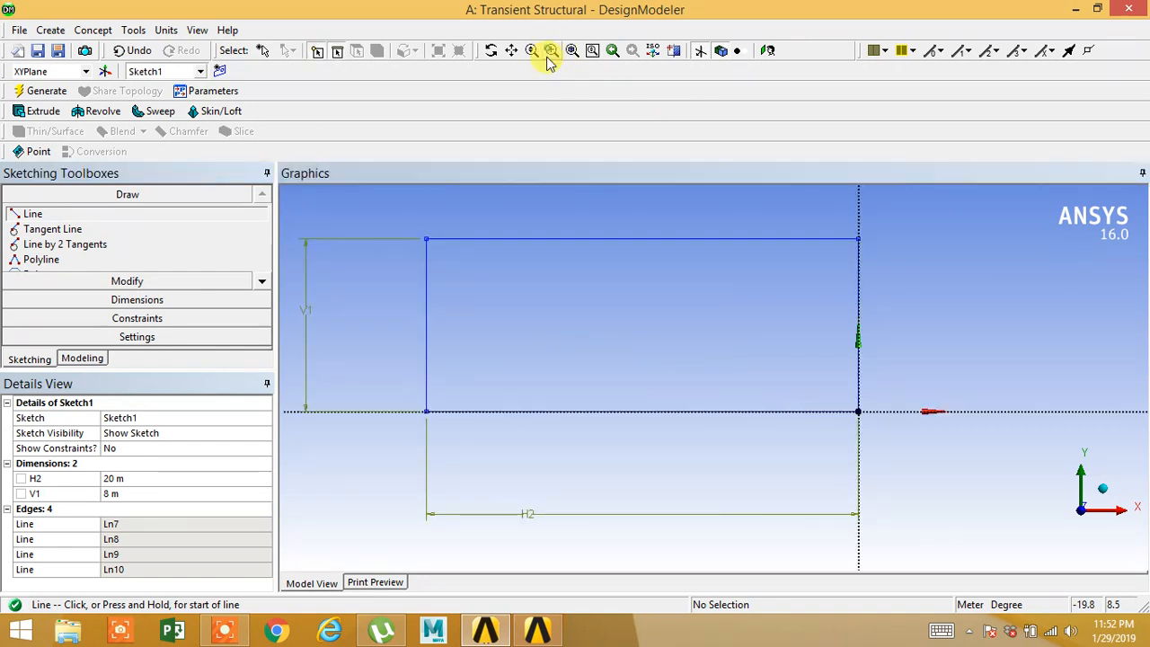
drag(527, 238, 531, 411)
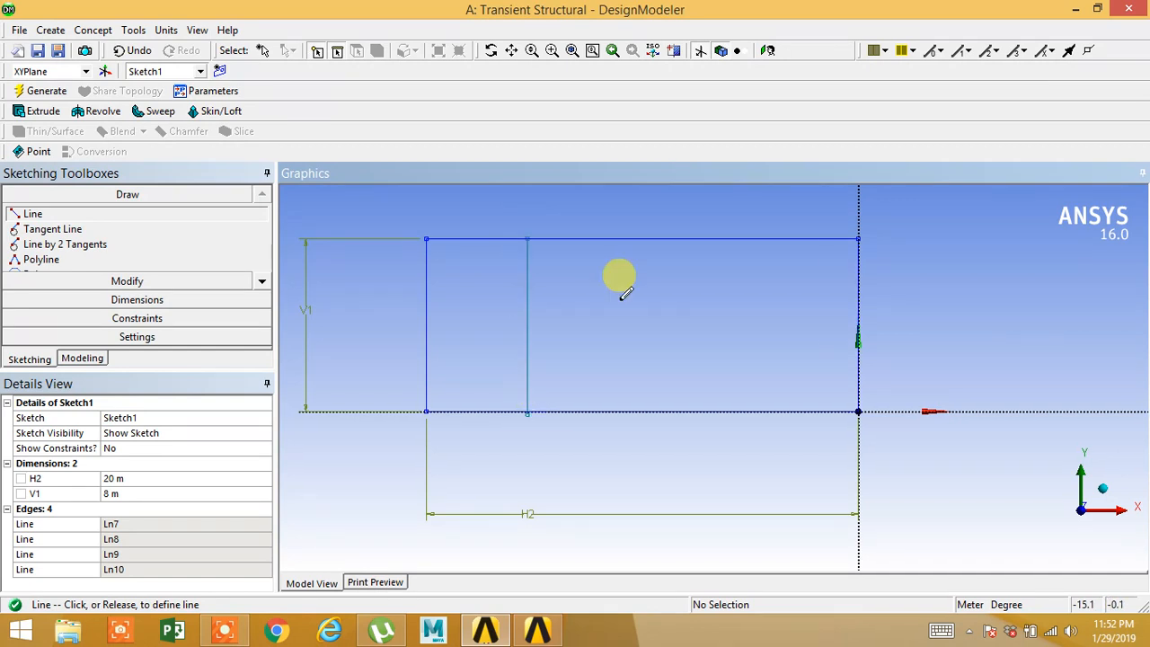
drag(614, 238, 614, 411)
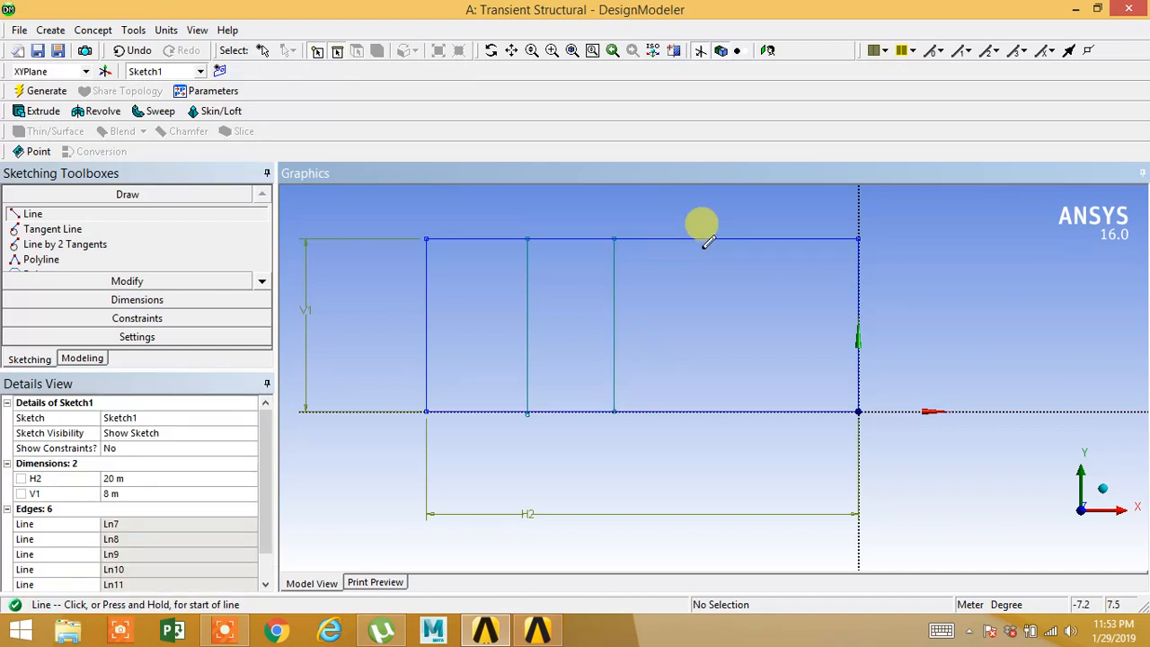
drag(704, 240, 705, 411)
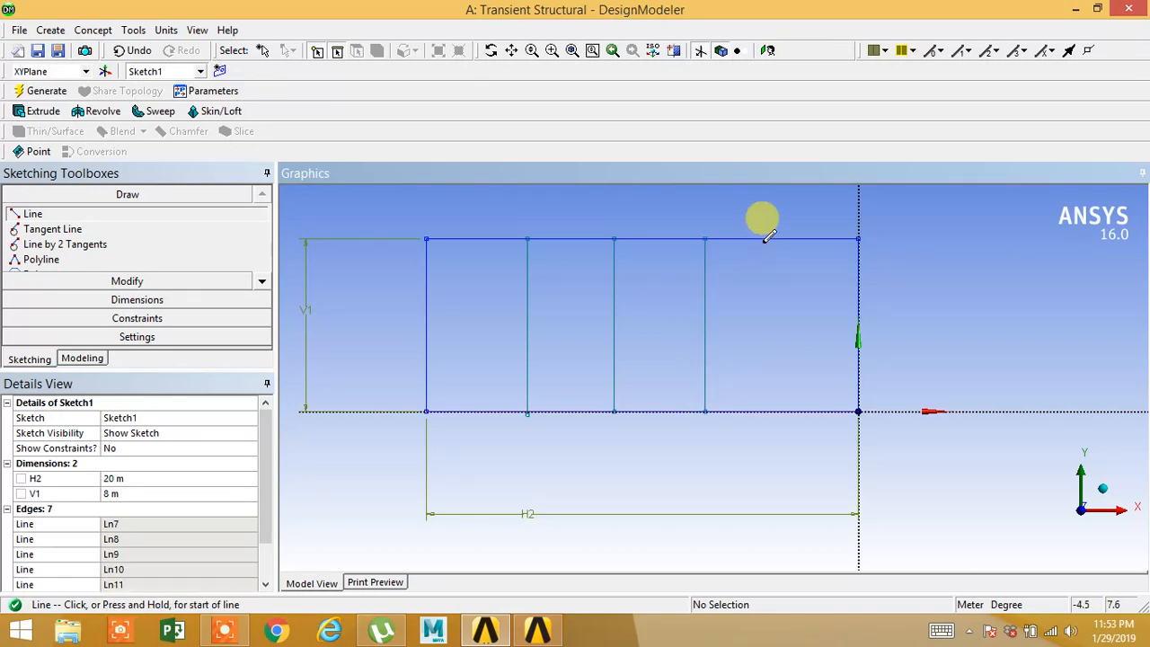
drag(764, 240, 765, 412)
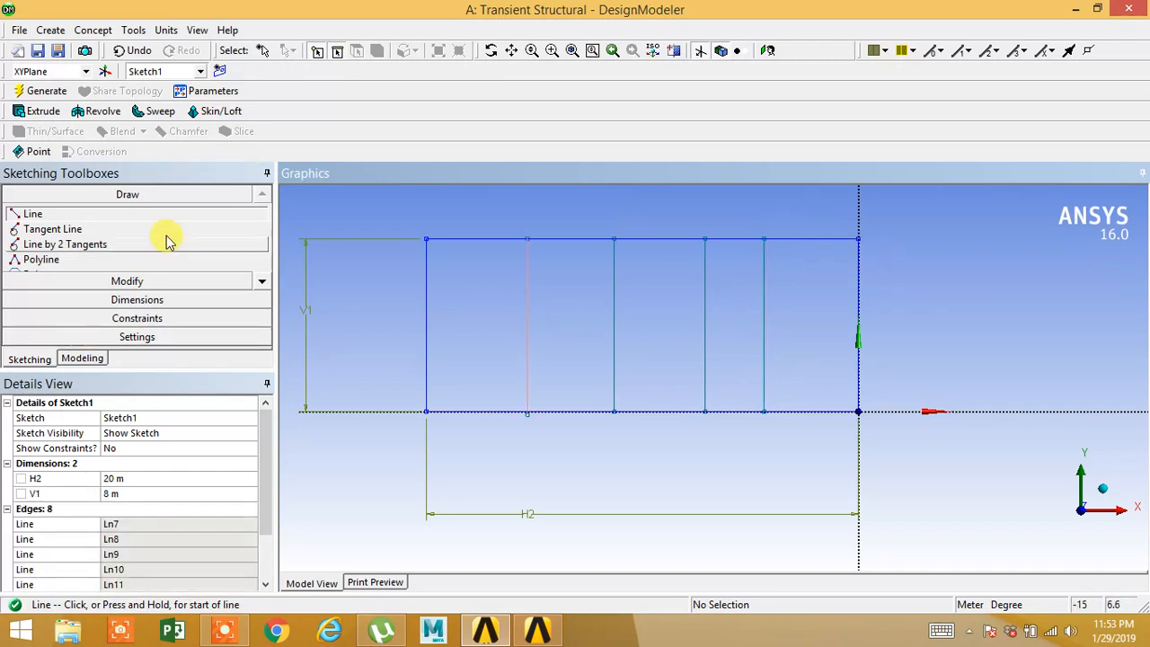
Add distance dimensions from the rectangle's left edge to the first vertical line and from the first to the second line.
click(119, 304)
click(81, 296)
click(428, 312)
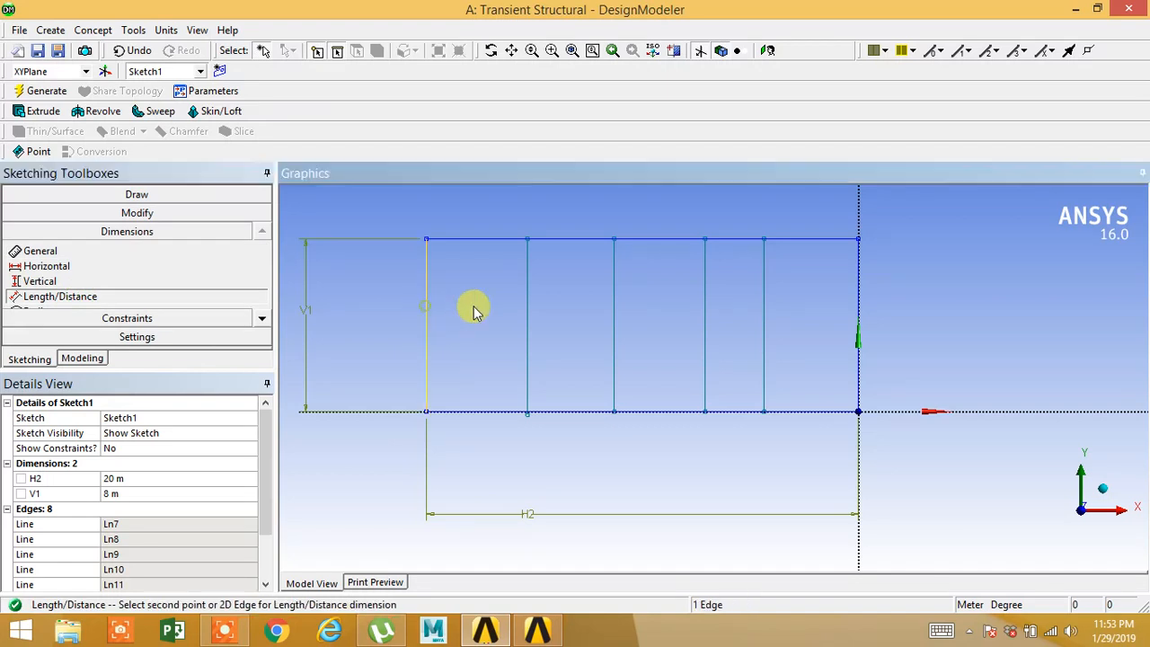
click(527, 322)
click(526, 298)
click(527, 296)
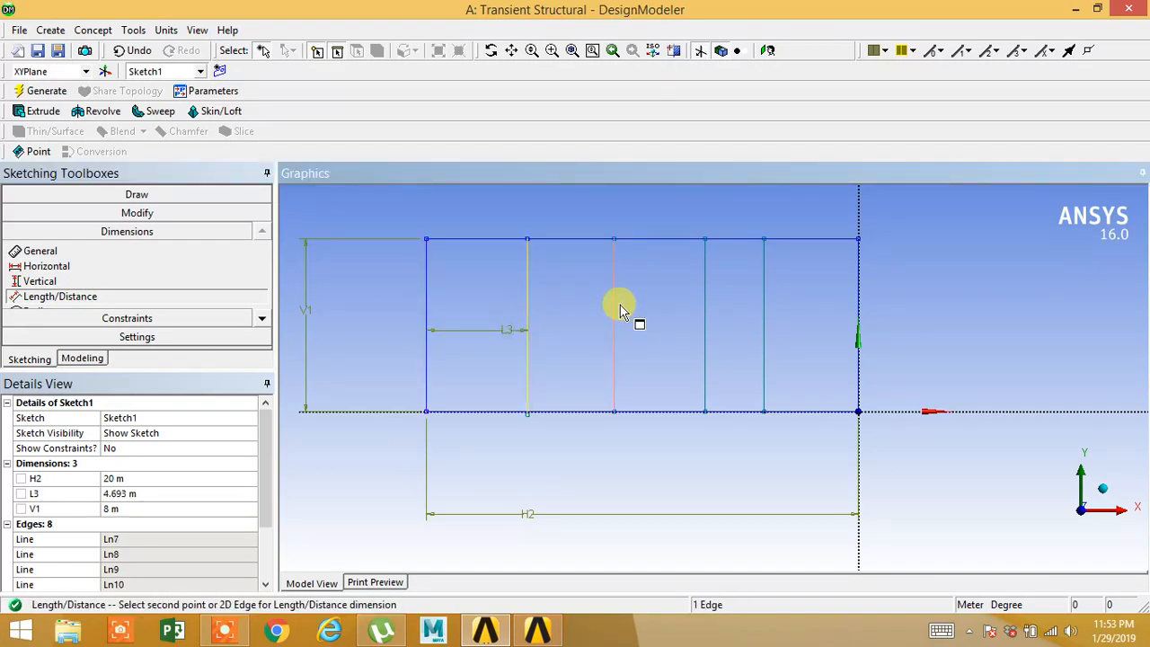
click(614, 304)
click(603, 276)
Add distance dimensions between the second and third vertical lines and between the third and fourth.
click(615, 329)
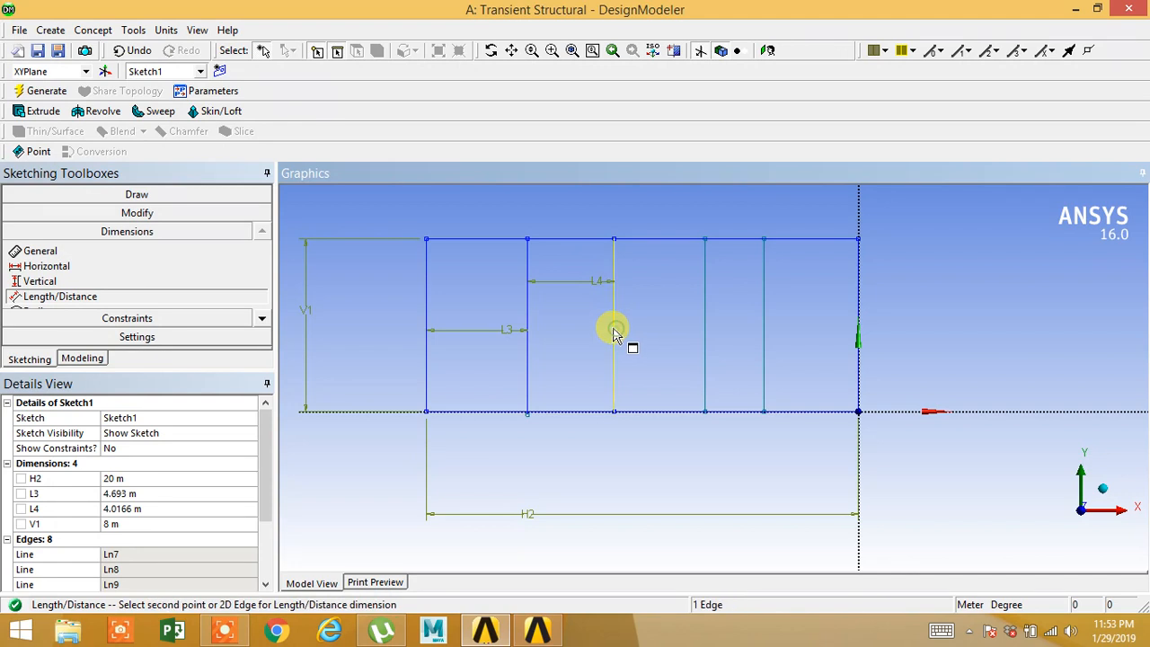
click(706, 340)
click(685, 359)
click(704, 311)
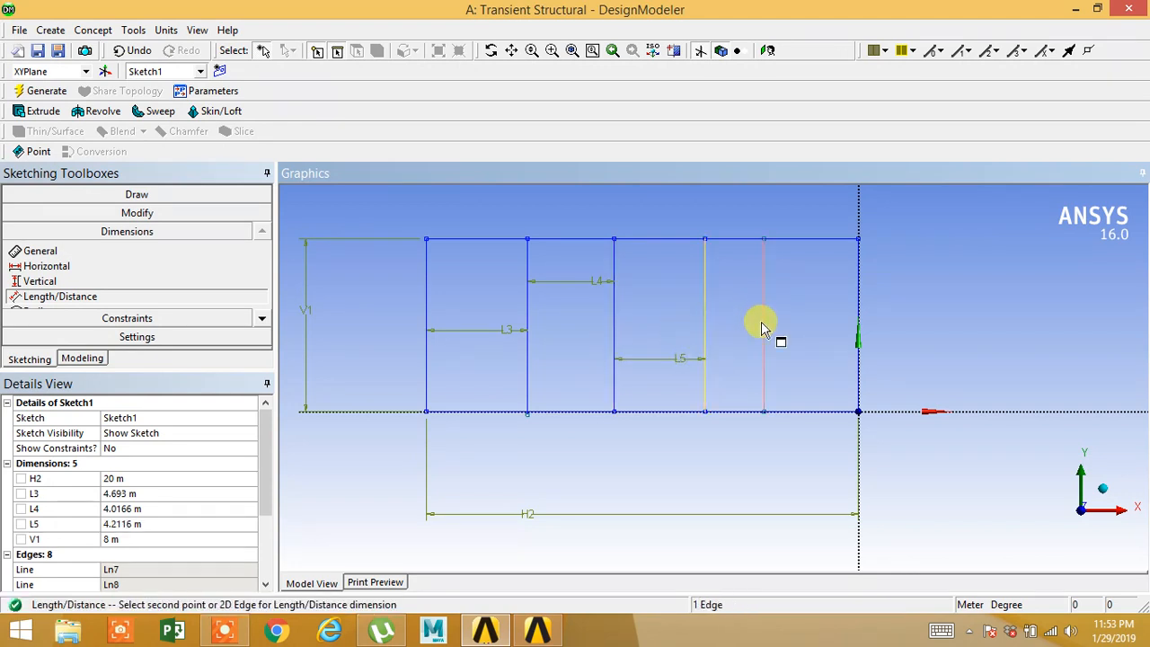
click(763, 320)
click(742, 317)
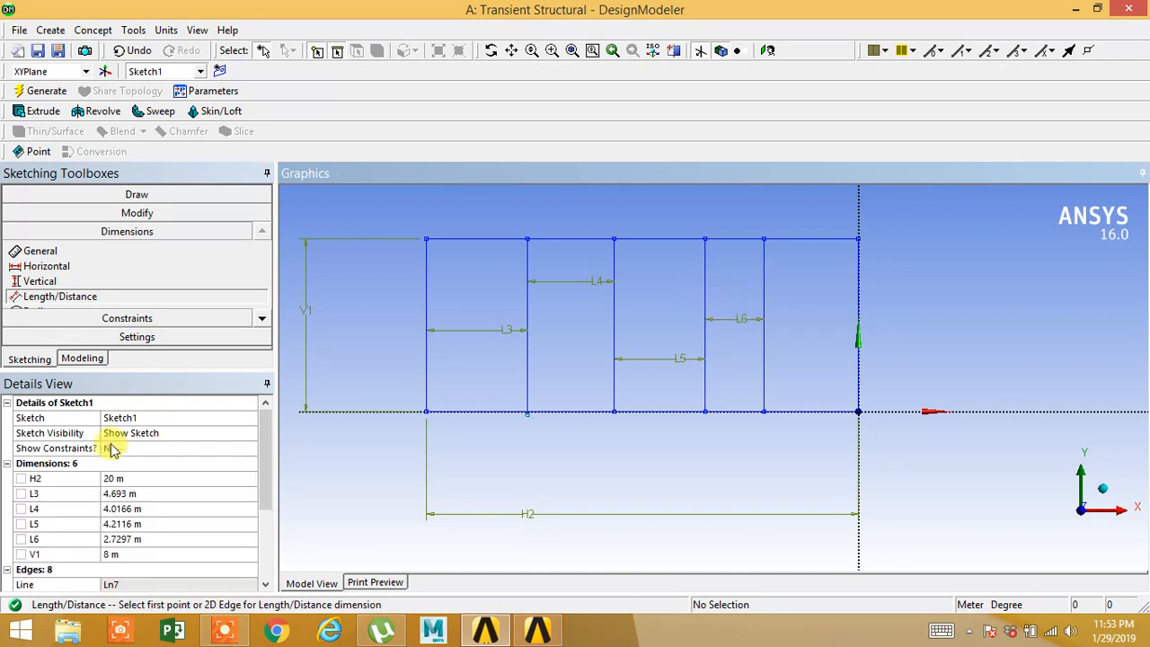
Set all four spacing dimensions between the vertical lines to 4 m.
click(126, 494)
text(4)
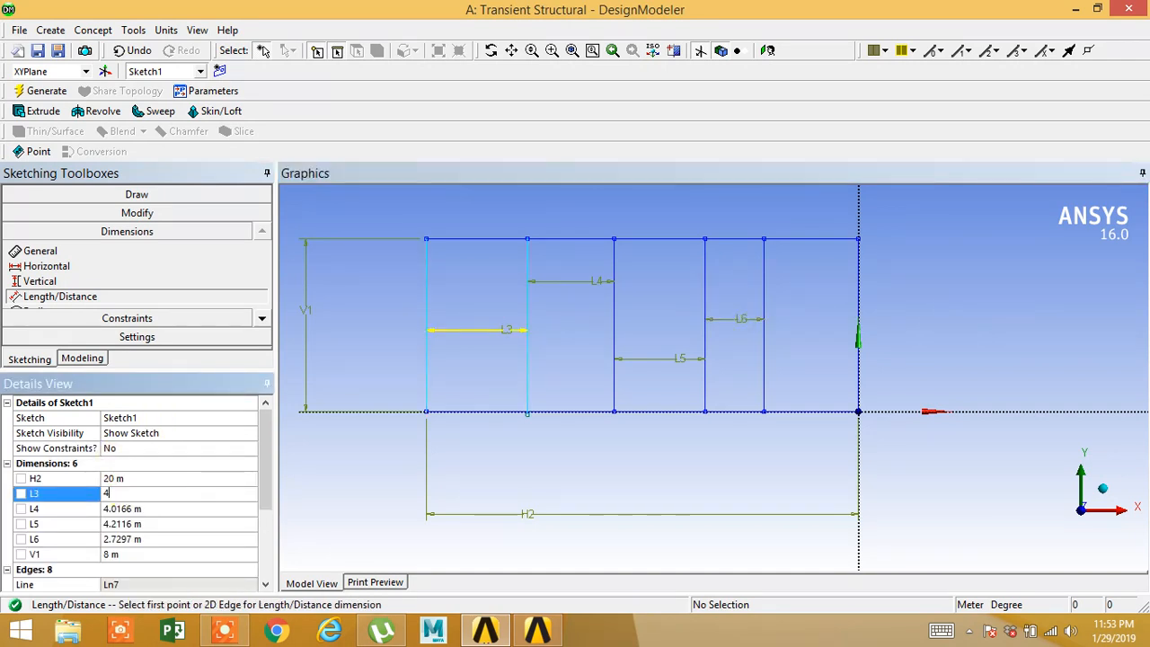
click(129, 508)
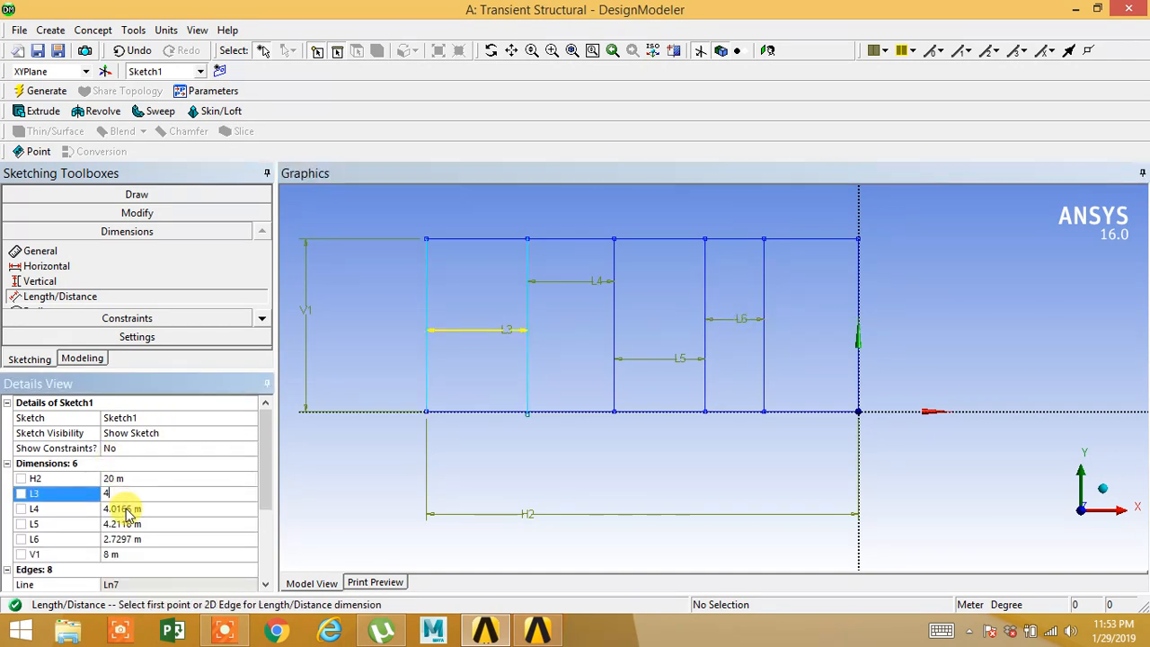
text(4)
click(134, 524)
text(4)
click(185, 538)
text(4)
key(Return)
click(480, 490)
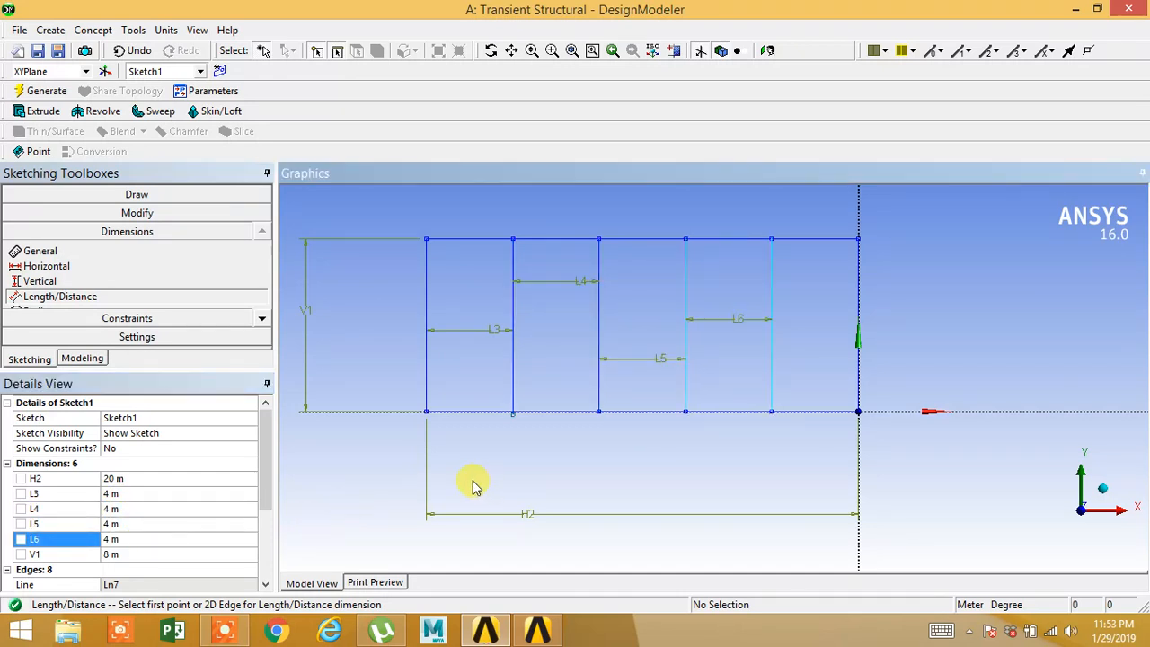
Draw a diagonal line in each of the five bays, from the bay's upper left corner to its lower right corner.
click(126, 194)
click(63, 213)
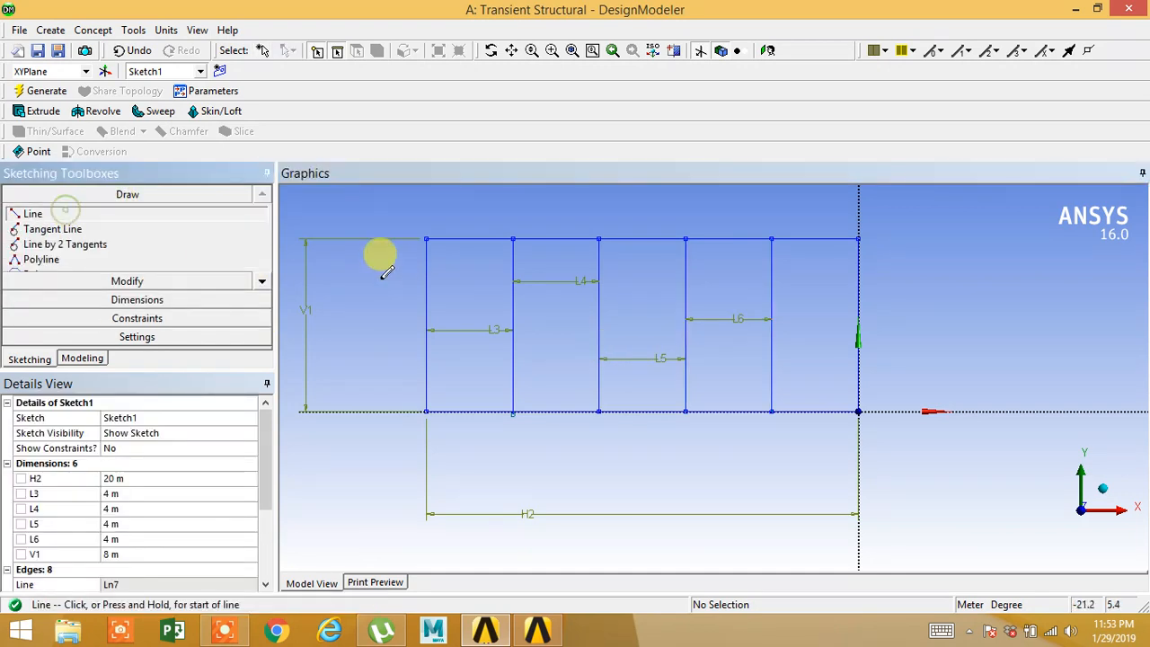
click(426, 238)
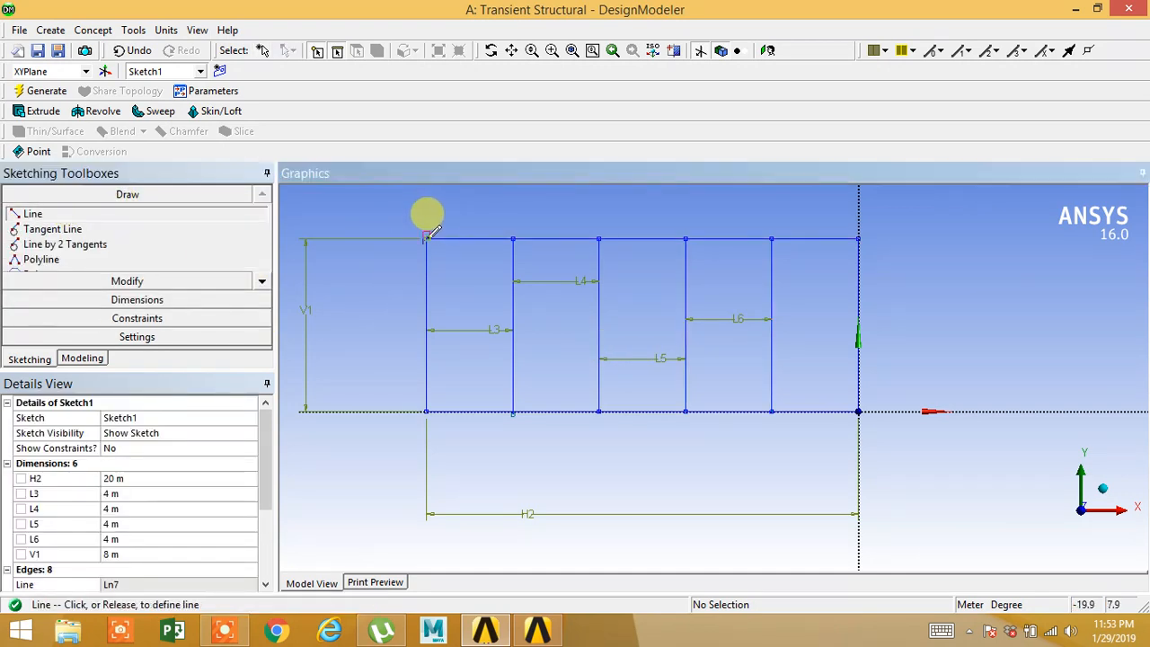
click(513, 411)
click(513, 238)
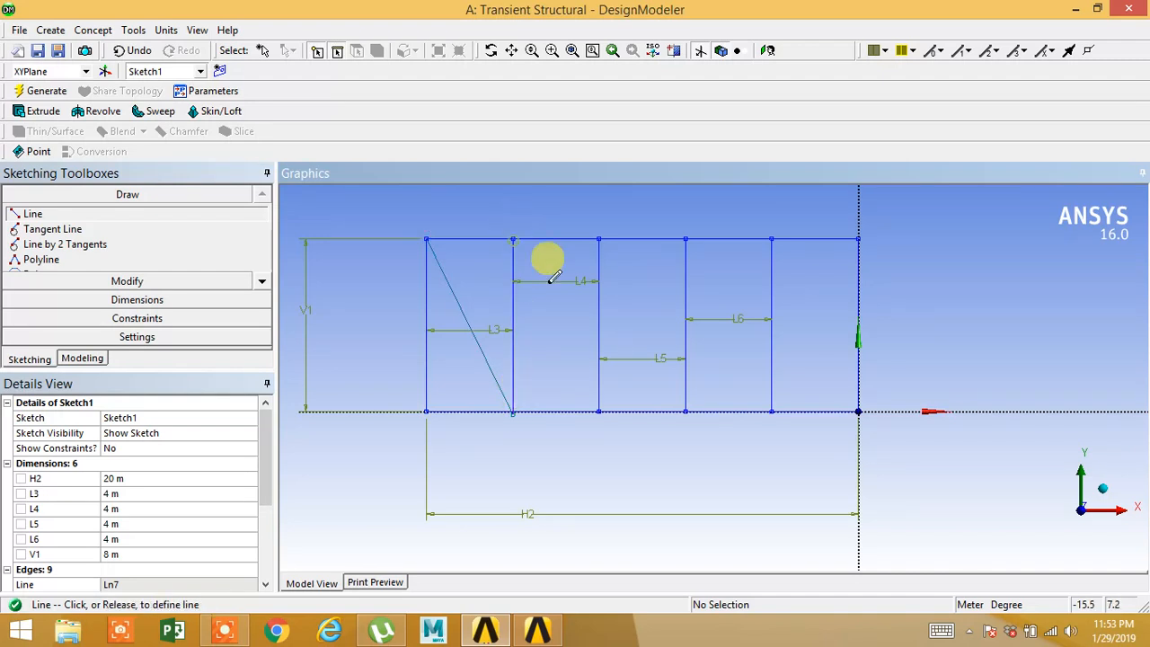
click(599, 411)
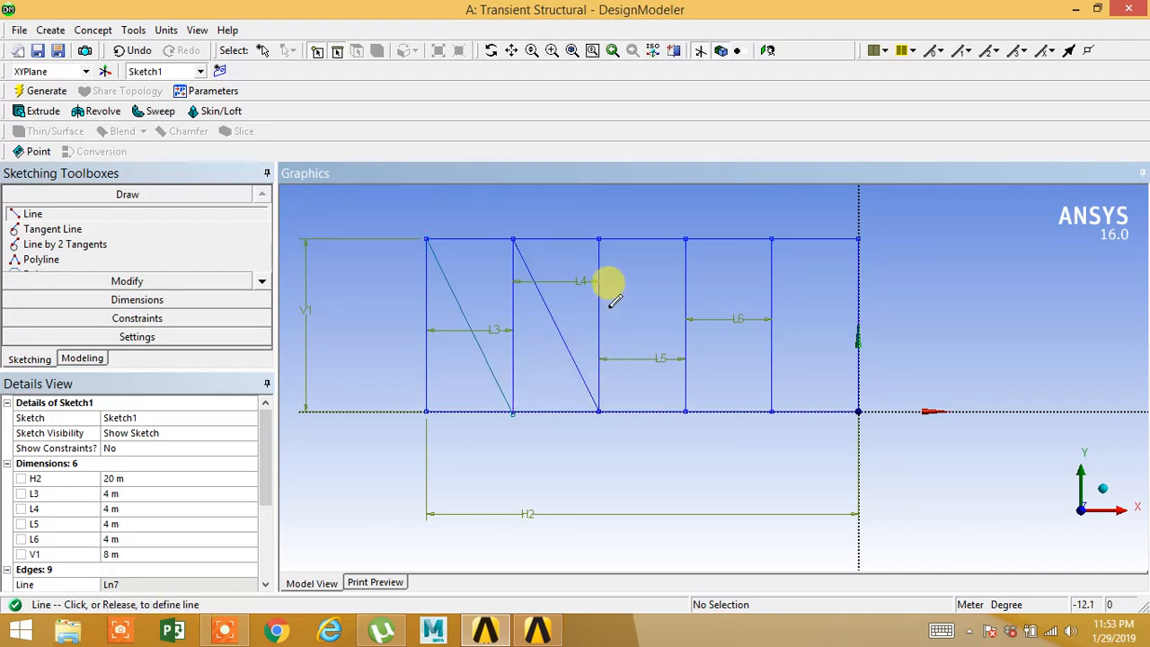
click(599, 237)
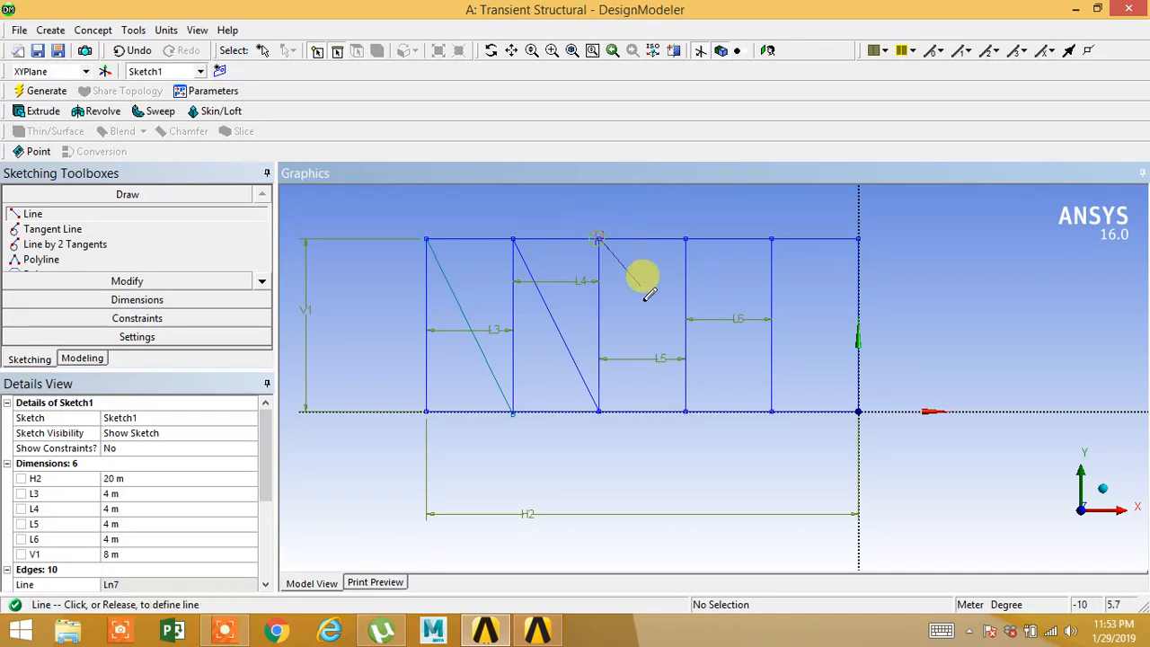
click(685, 411)
click(686, 238)
click(771, 411)
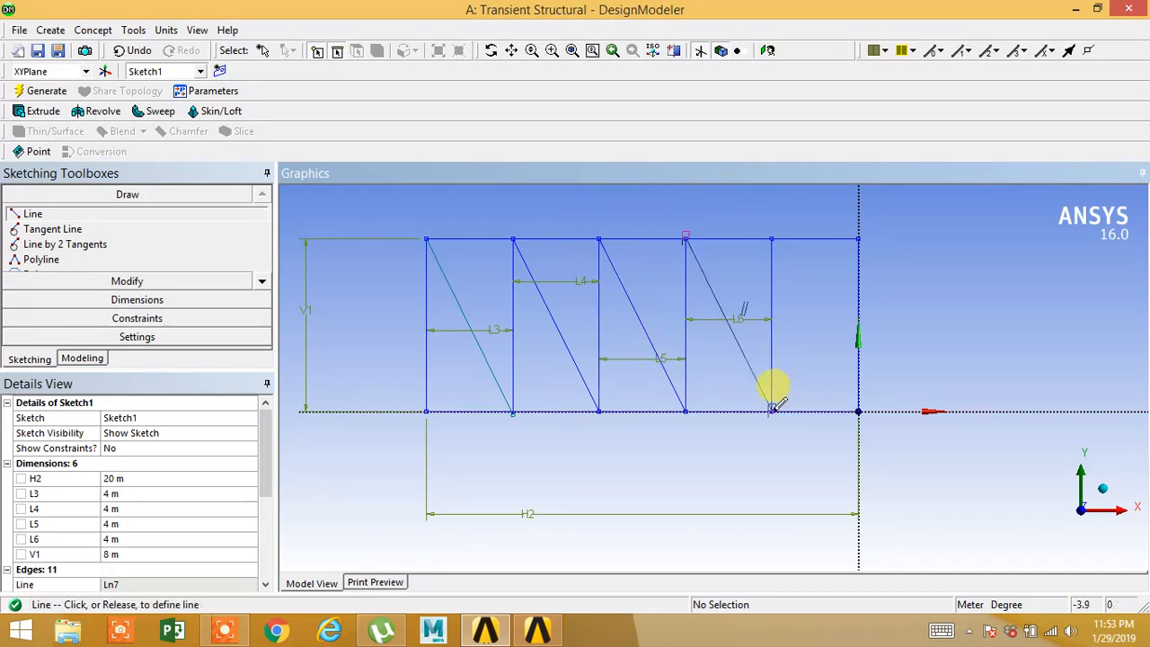
click(772, 237)
click(859, 410)
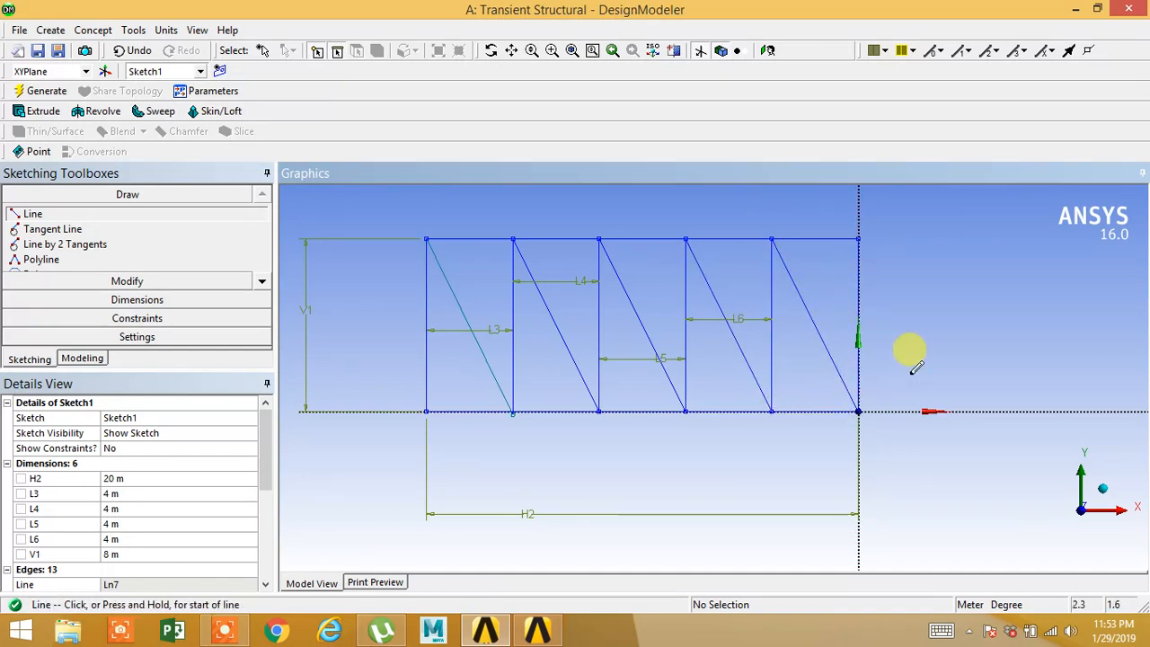
Start a Lines From Sketches feature with Sketch1 applied as its base object.
click(101, 359)
click(34, 208)
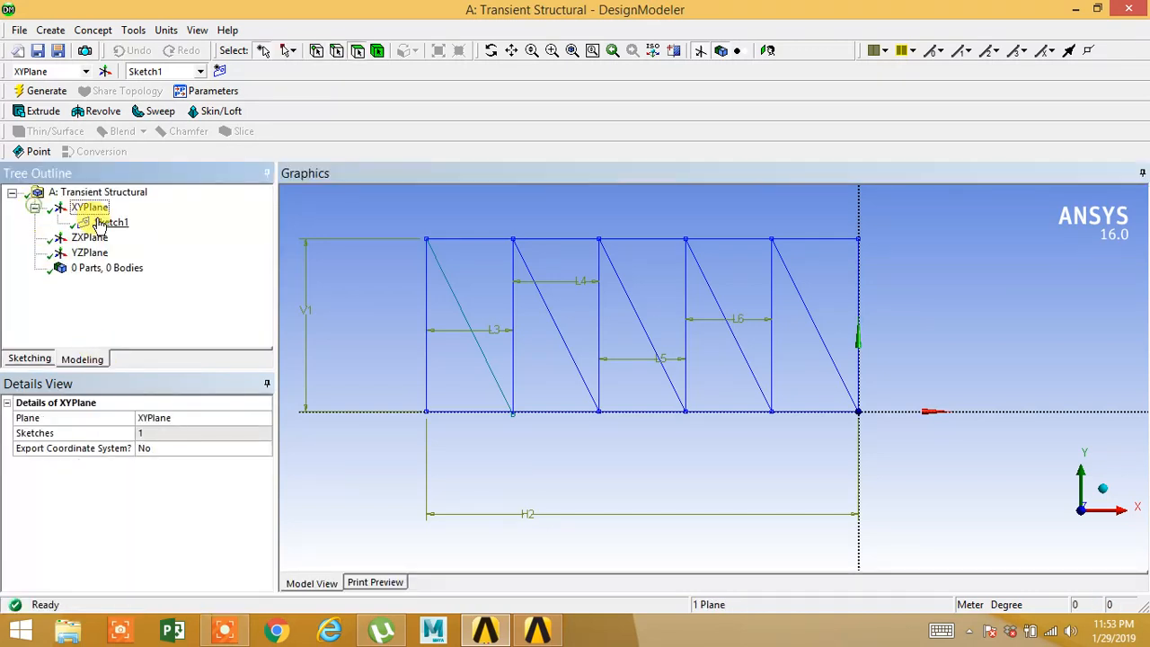
click(101, 222)
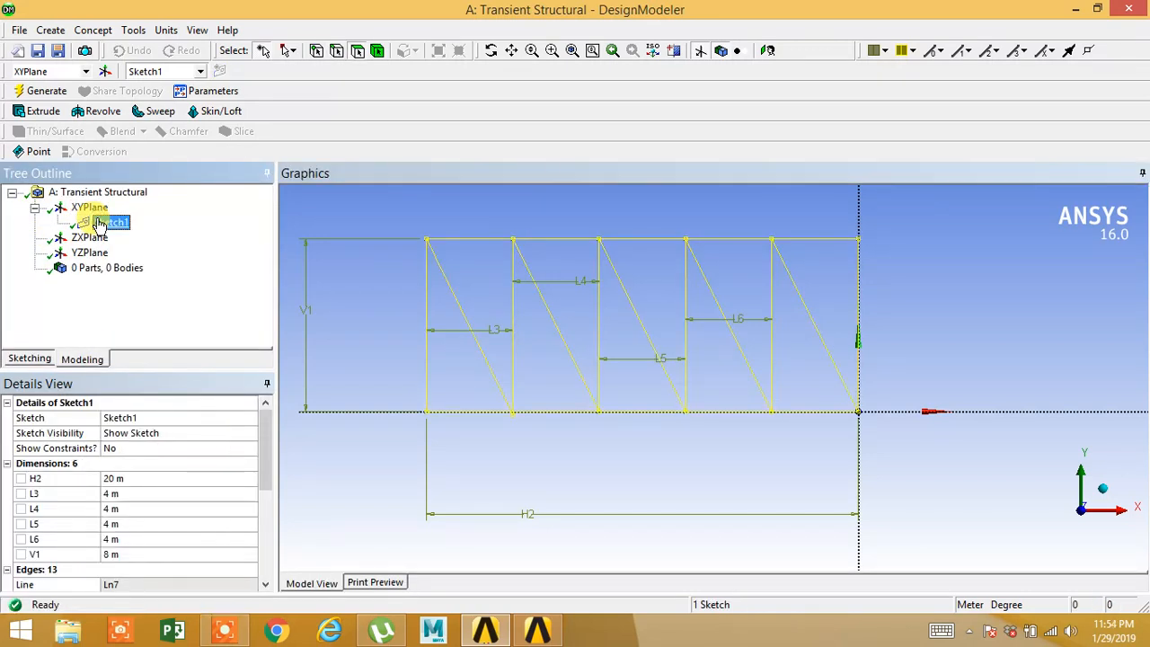
click(81, 32)
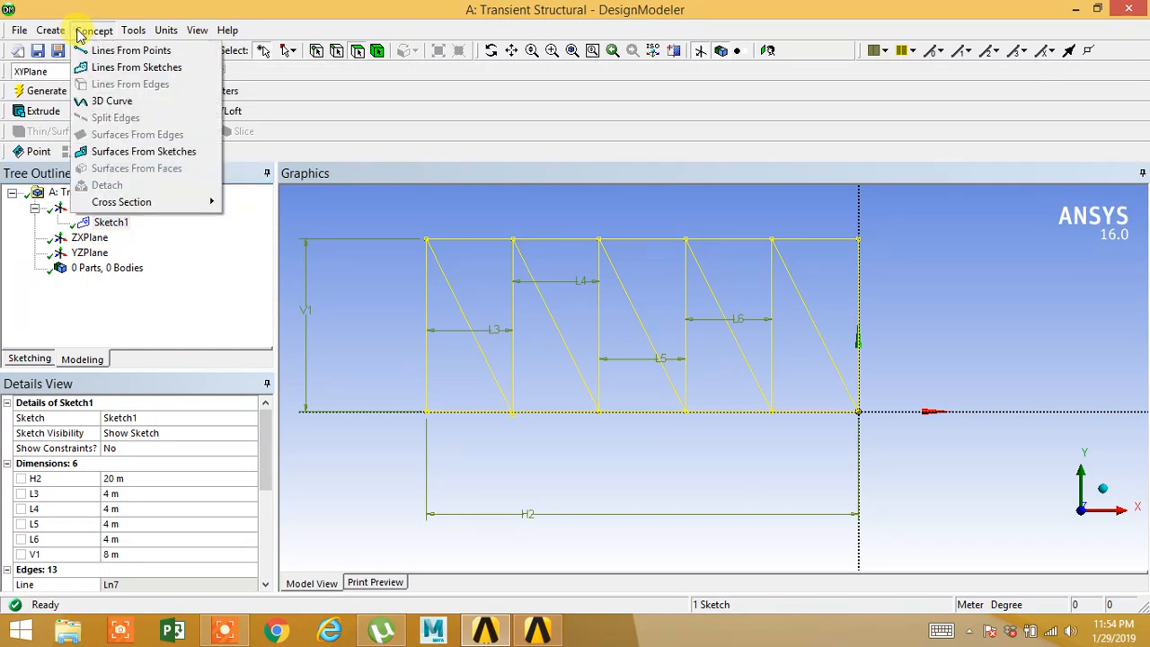
click(166, 68)
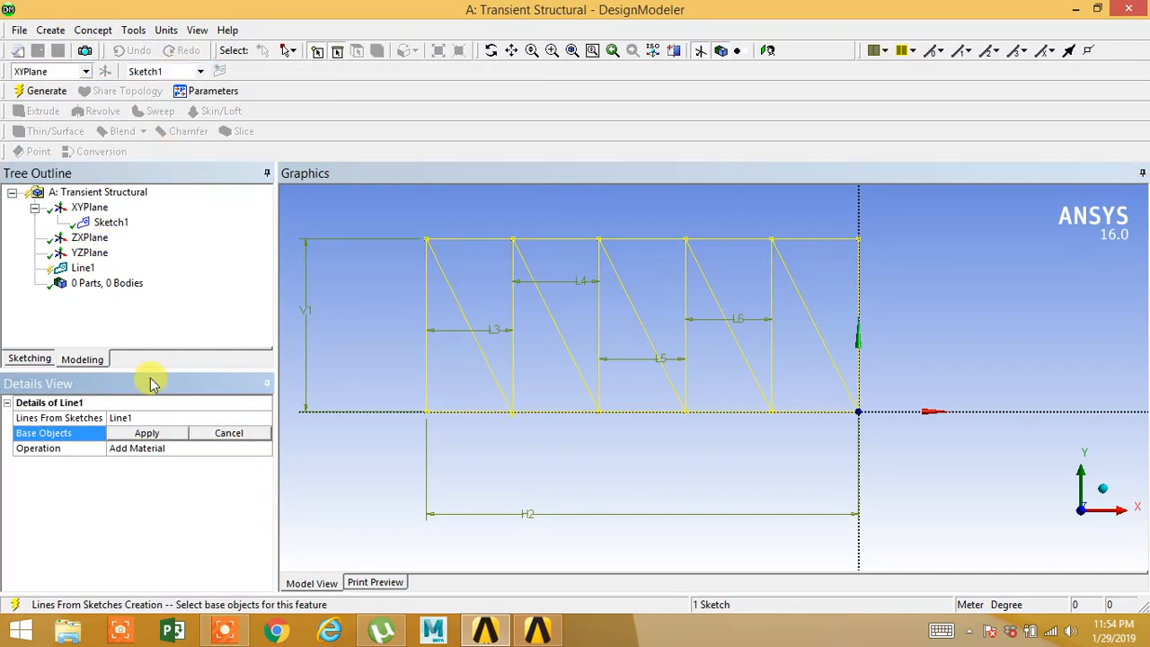
click(147, 433)
Set the line feature's operation to Add Frozen and generate the truss line body.
click(203, 451)
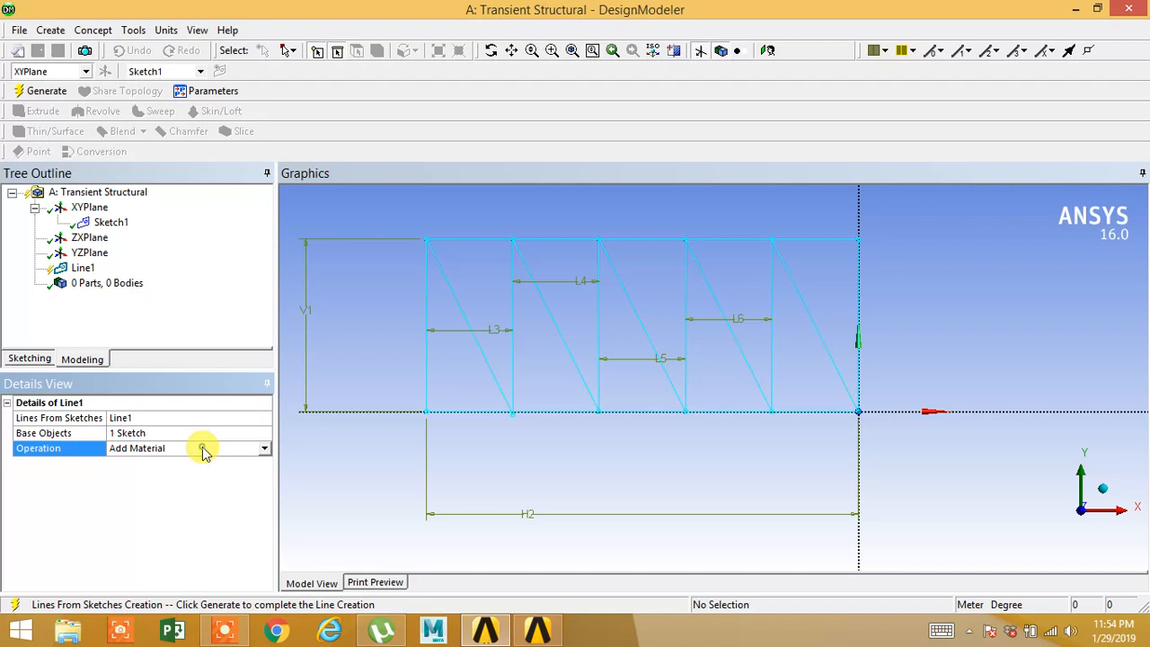
click(265, 448)
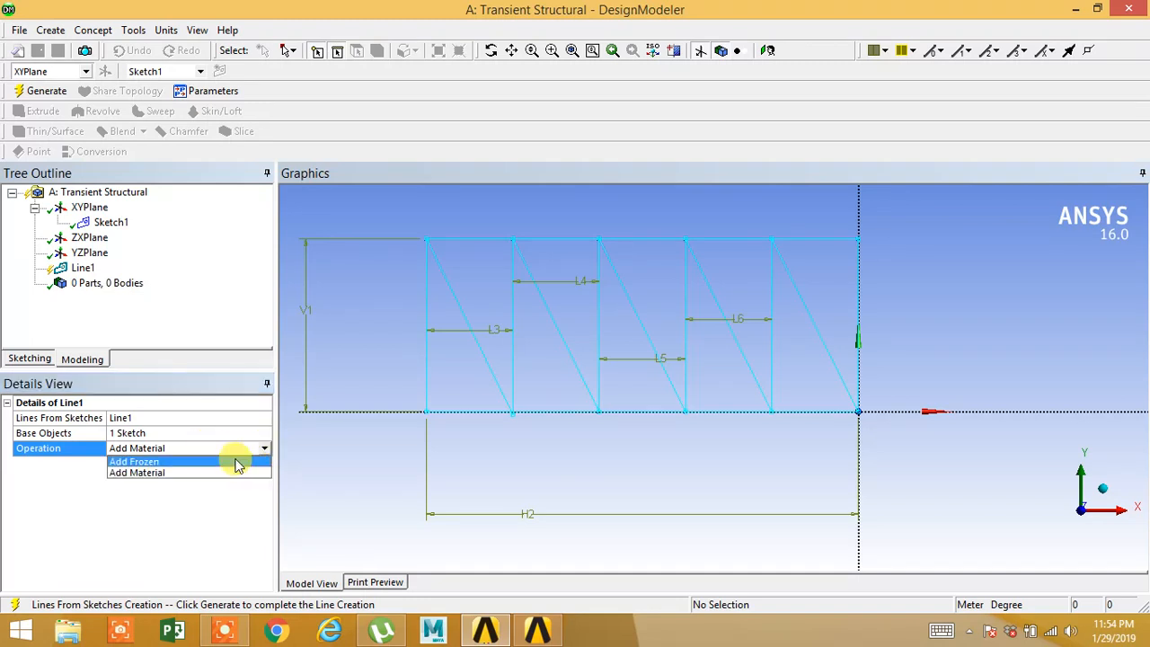
click(236, 463)
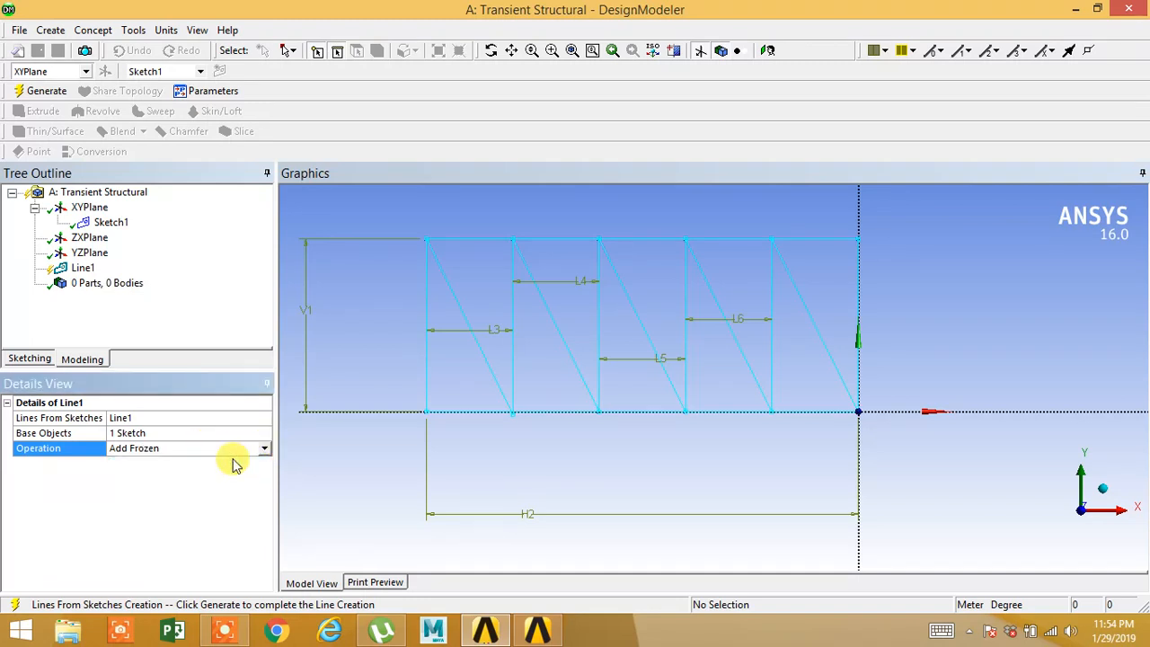
click(47, 91)
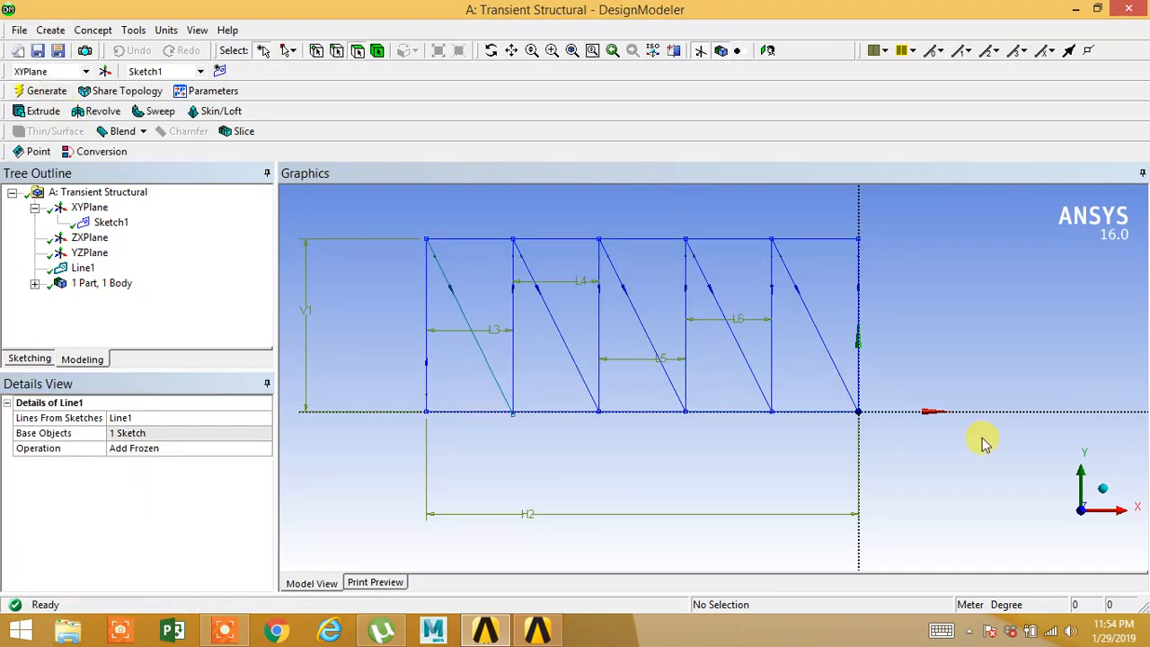
Create an I Section cross section for the truss line body.
click(1103, 488)
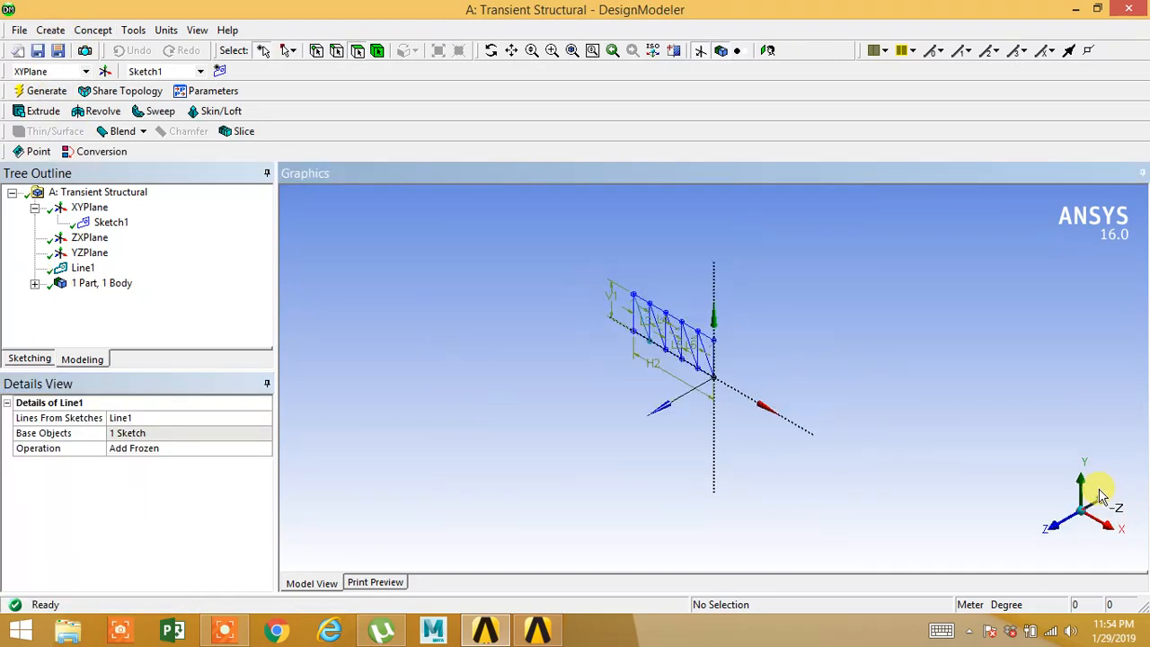
click(1064, 521)
scroll(568, 419, up, 3)
mouse_move(572, 413)
middle_down()
mouse_move(588, 422)
mouse_move(558, 411)
middle_up()
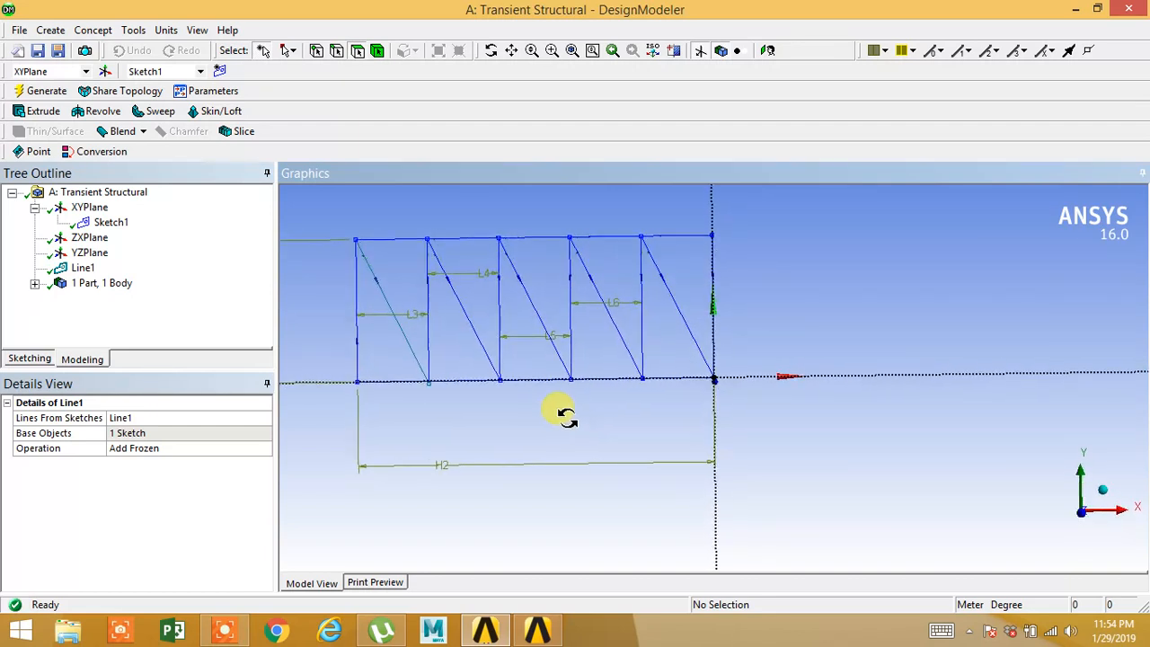
click(34, 284)
click(115, 298)
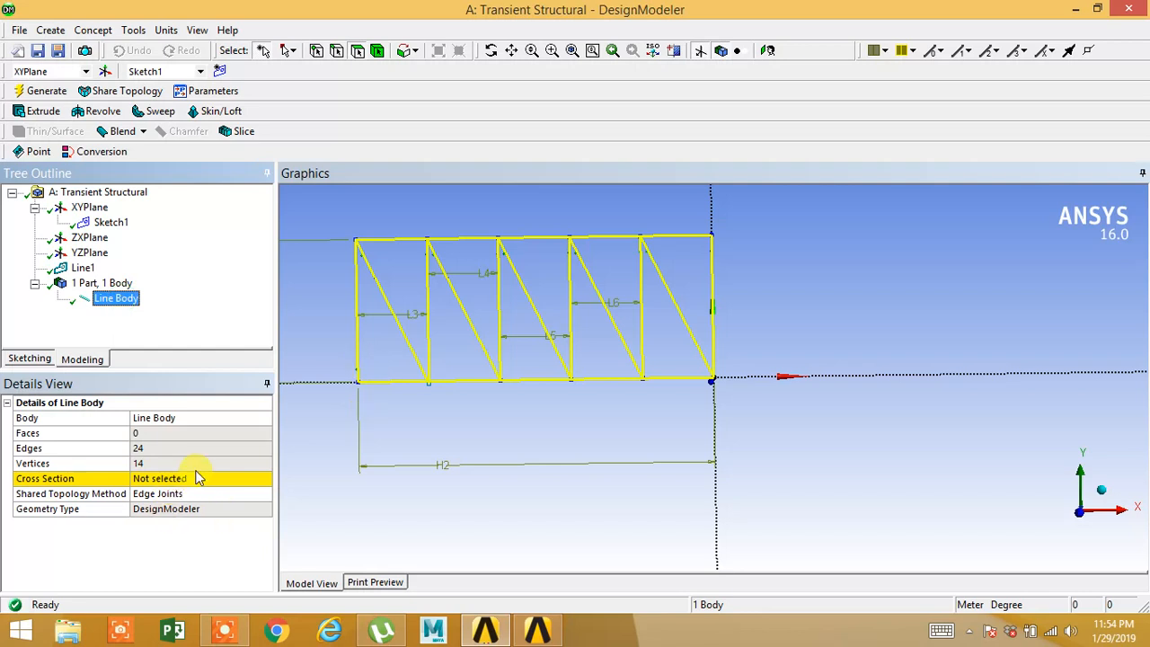
click(79, 270)
click(94, 30)
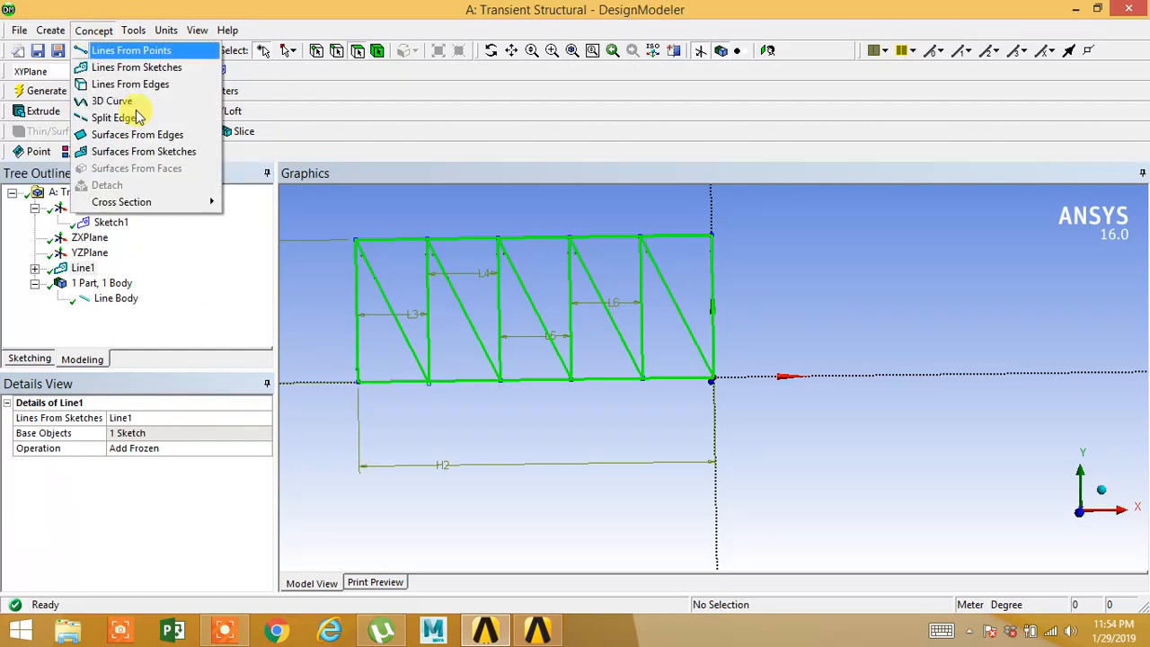
mouse_move(162, 201)
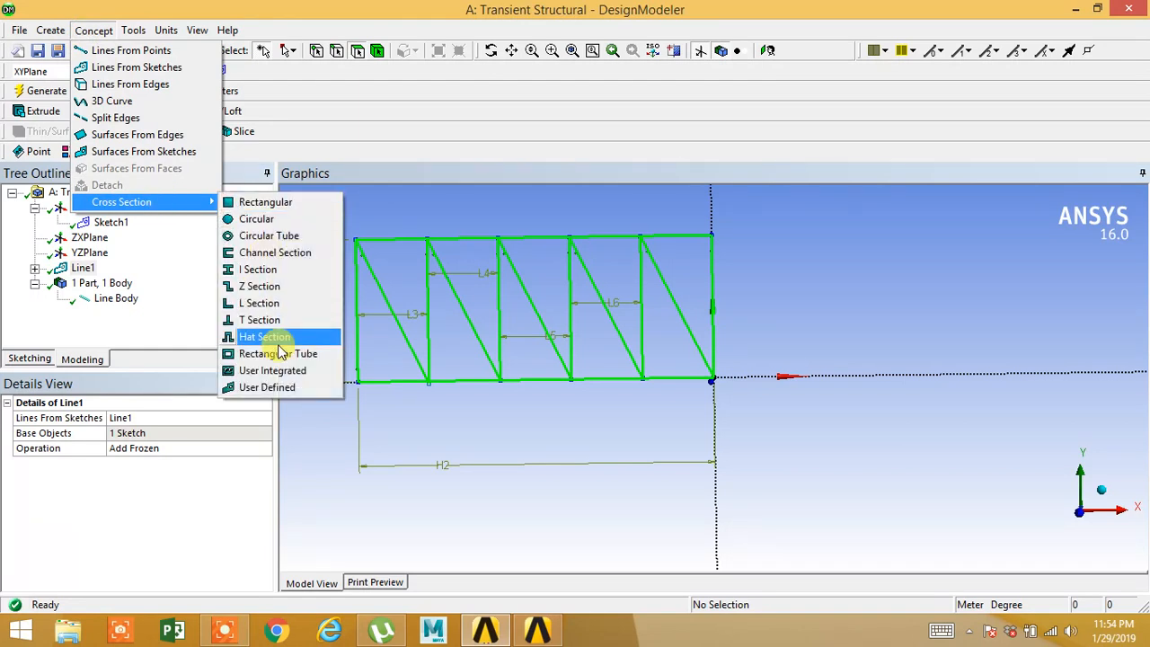
click(260, 269)
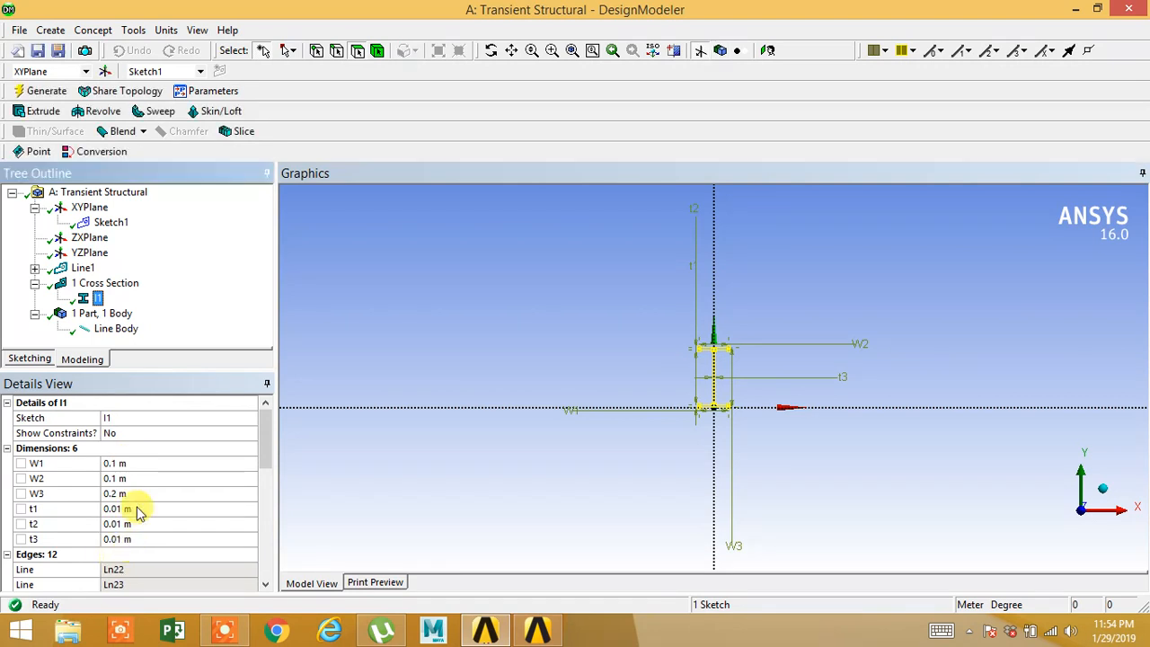
Set the I-section's height W3 to 0.3 m and its thicknesses t1, t2 and t3 to 0.02 m.
click(126, 494)
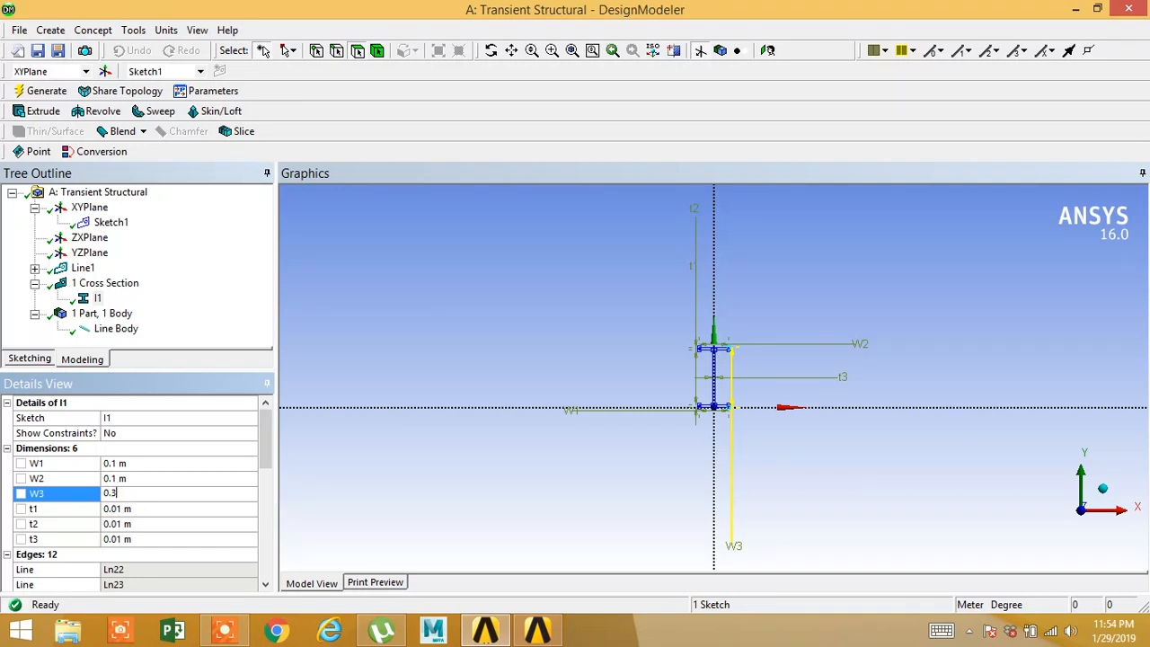
text(0.3)
click(157, 476)
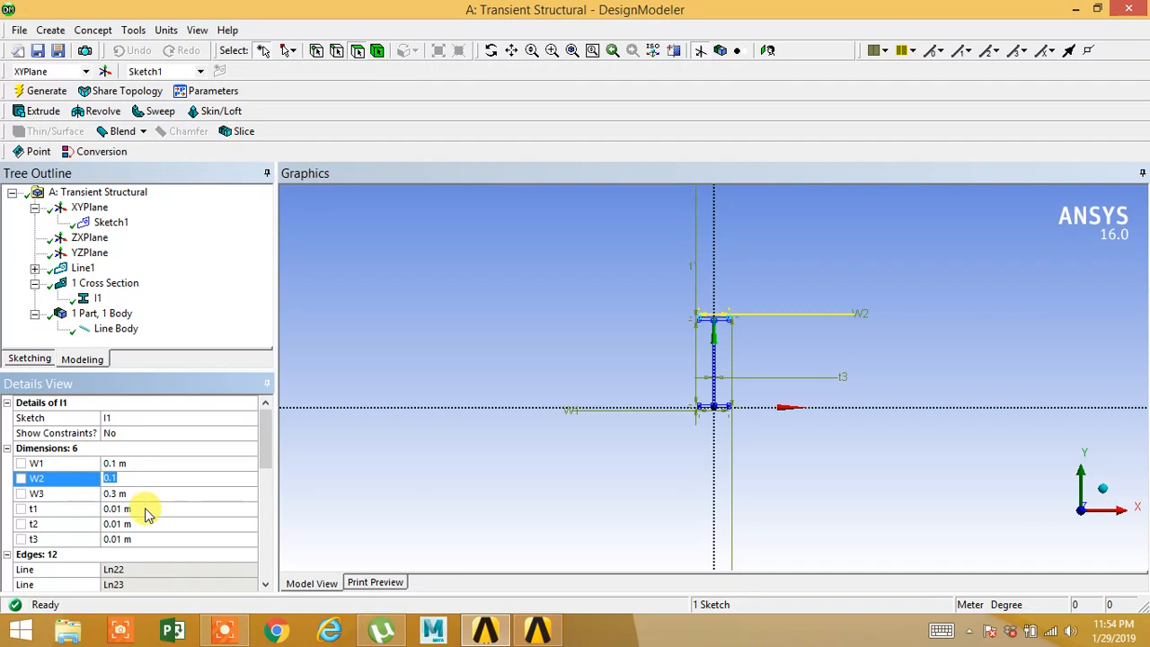
click(146, 509)
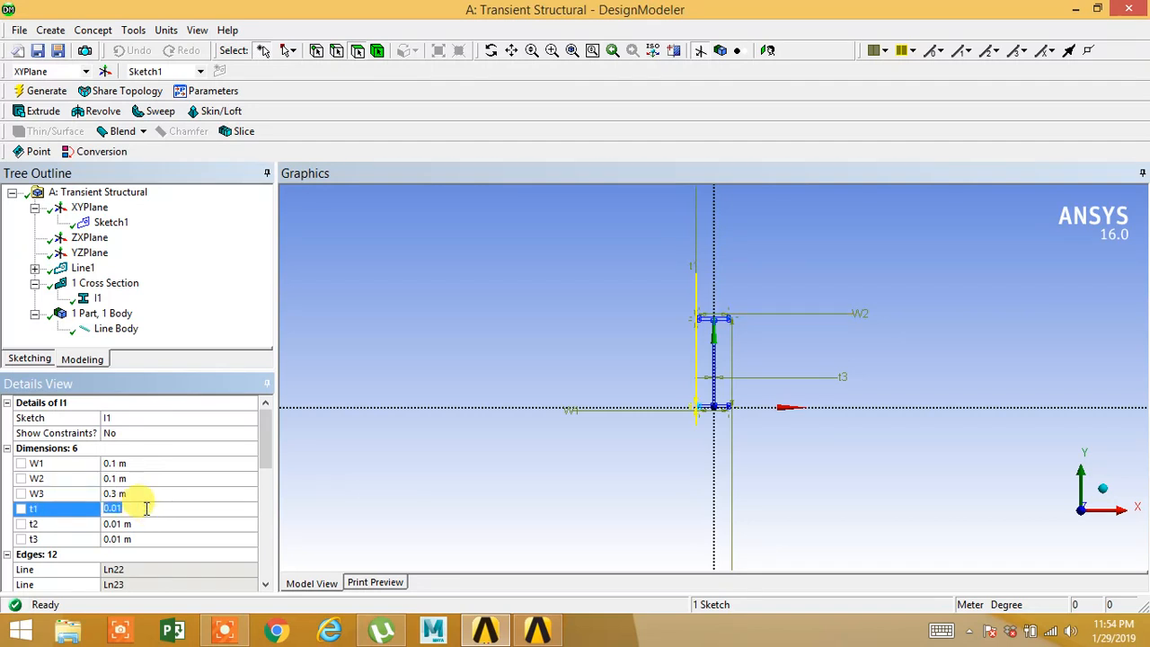
text(0)
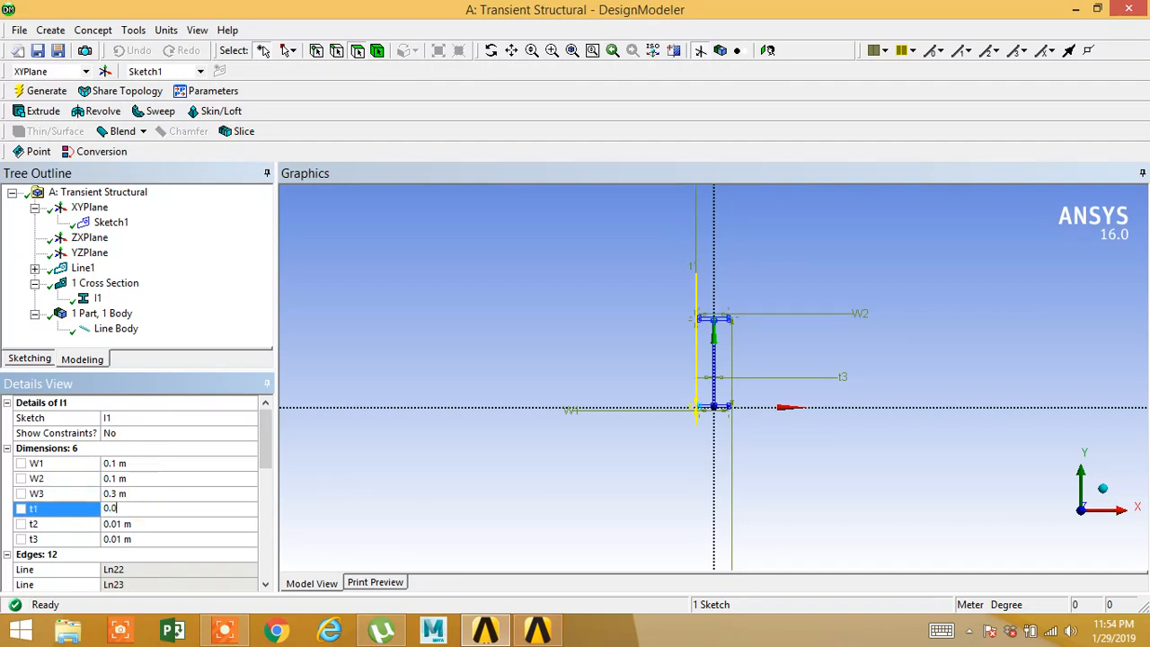
text(.02)
click(136, 526)
text(0)
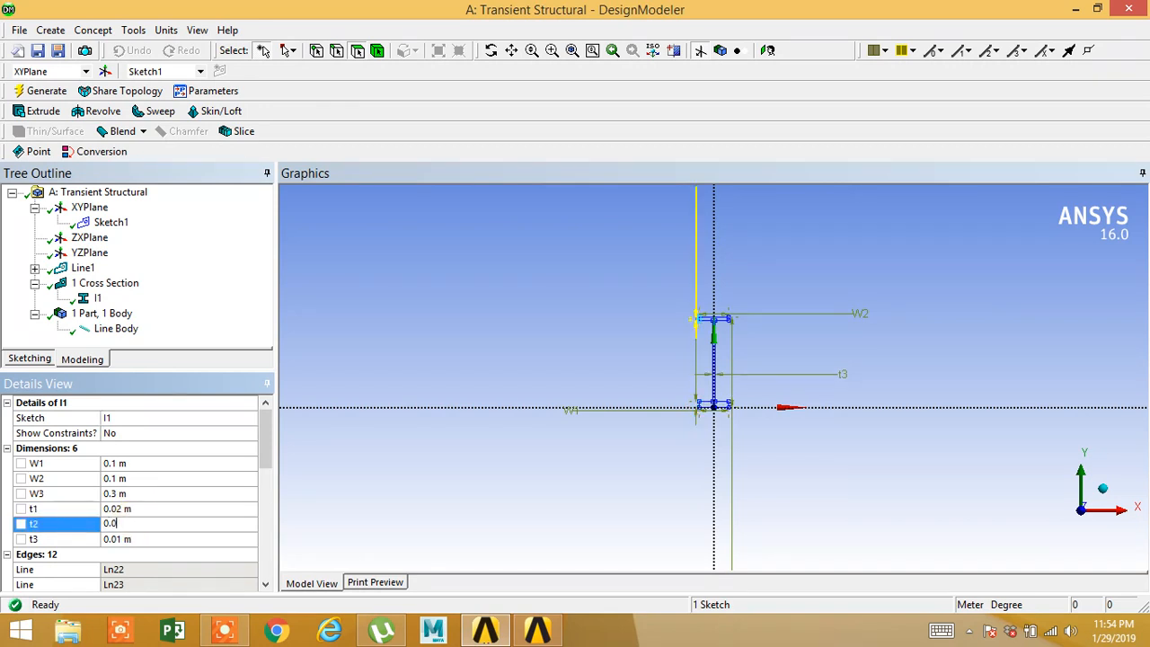
click(127, 539)
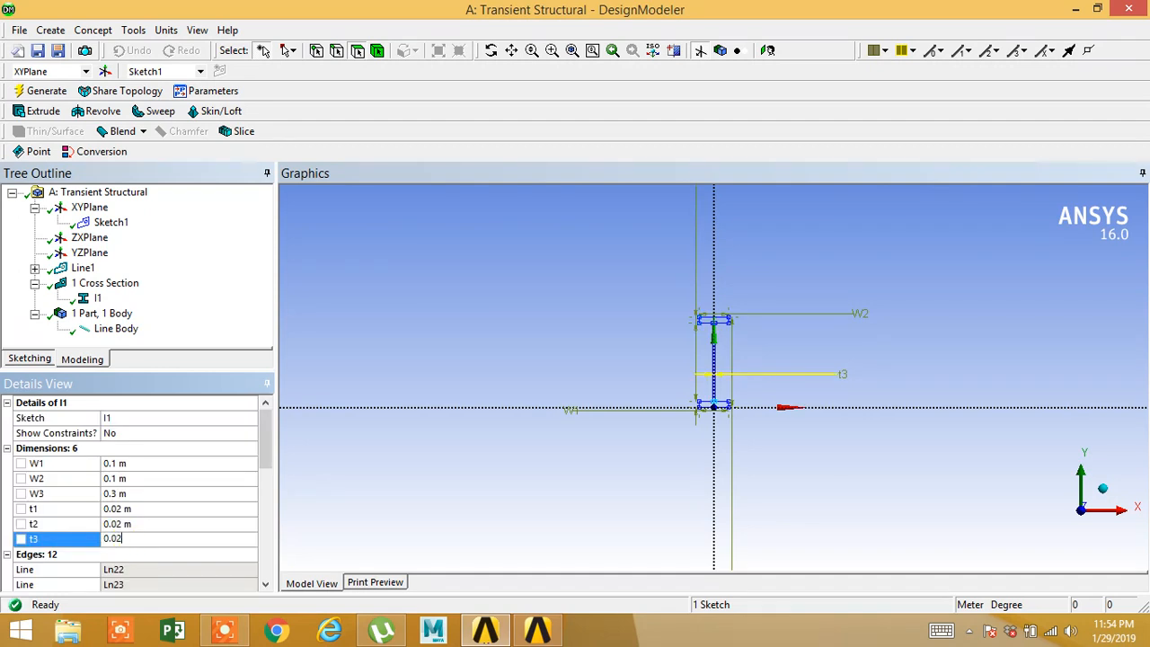
click(508, 460)
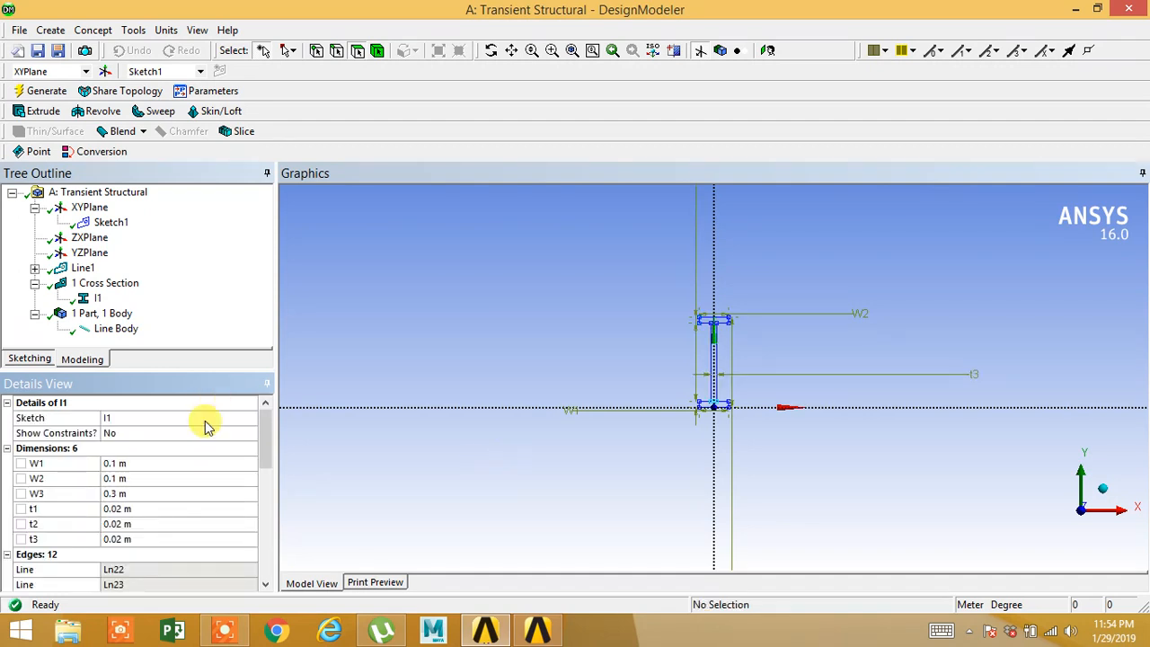
Set the I-section's flange widths W1 and W2 to 0.15 m.
click(156, 460)
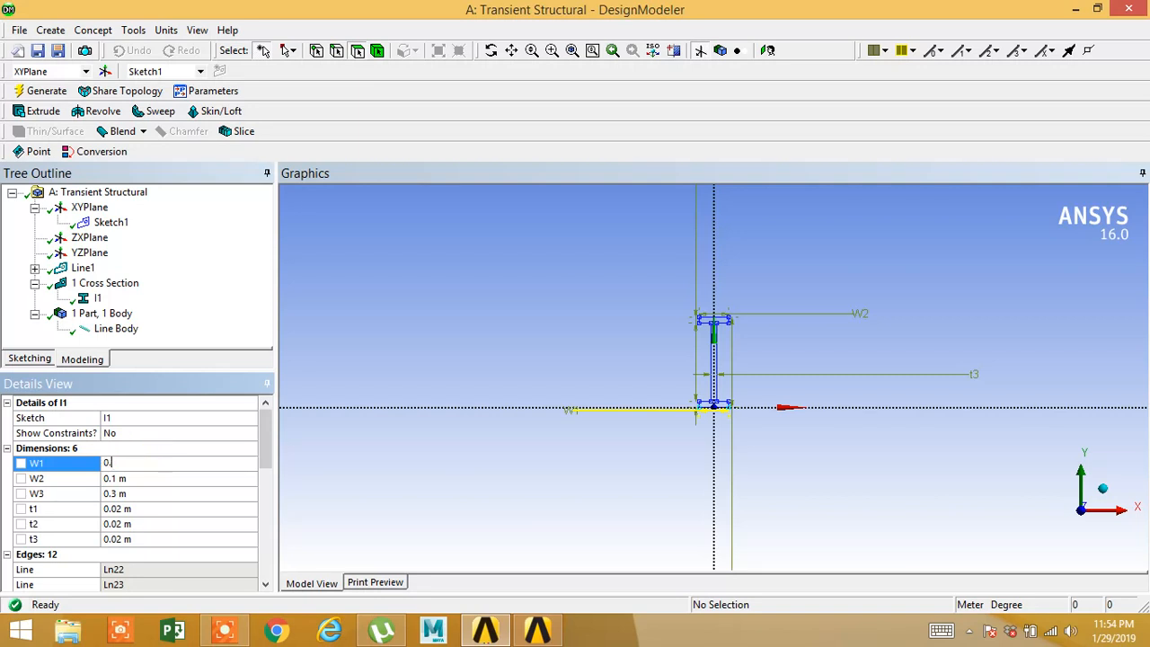
text(0.15)
key(Return)
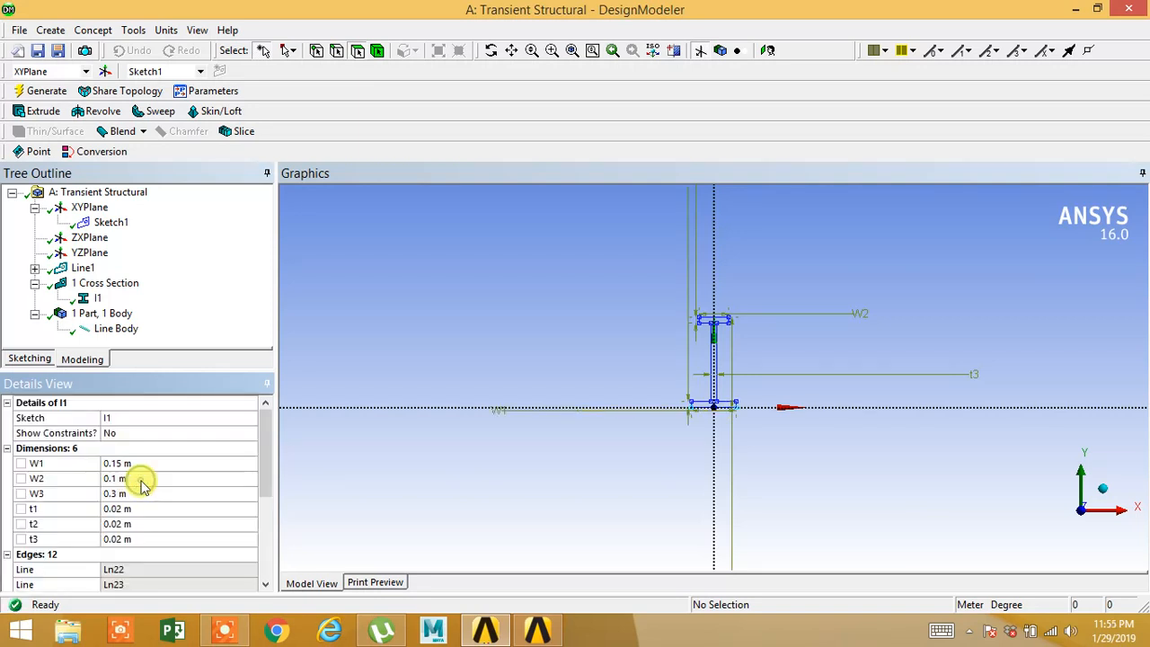
click(141, 478)
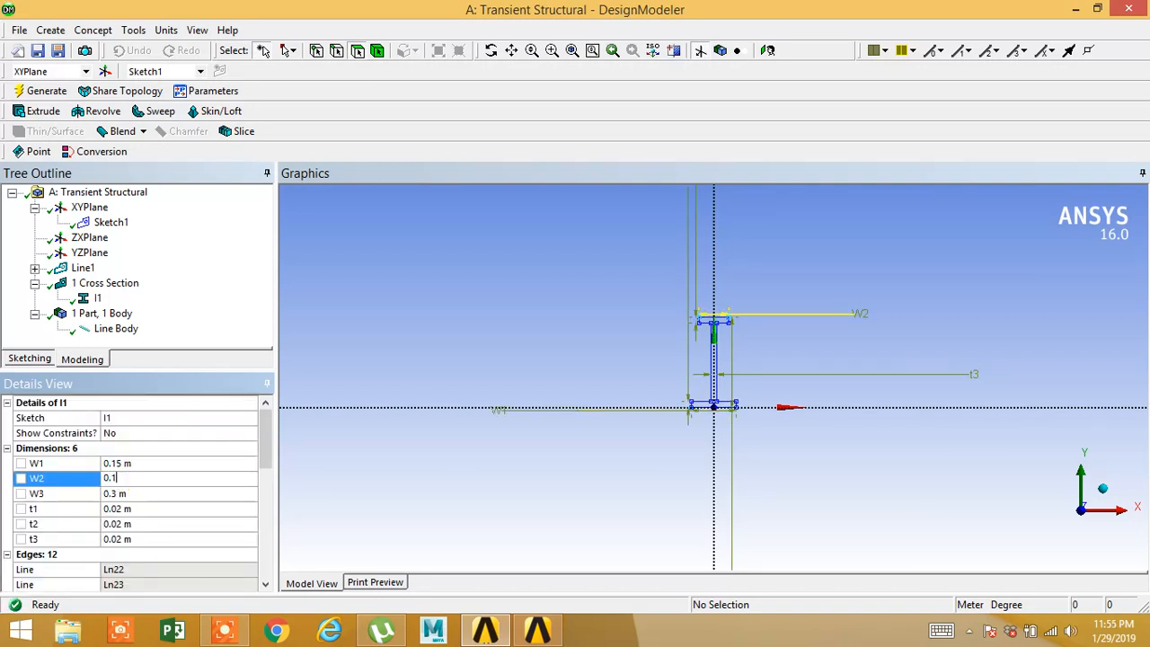
text(0.15)
key(Return)
click(45, 217)
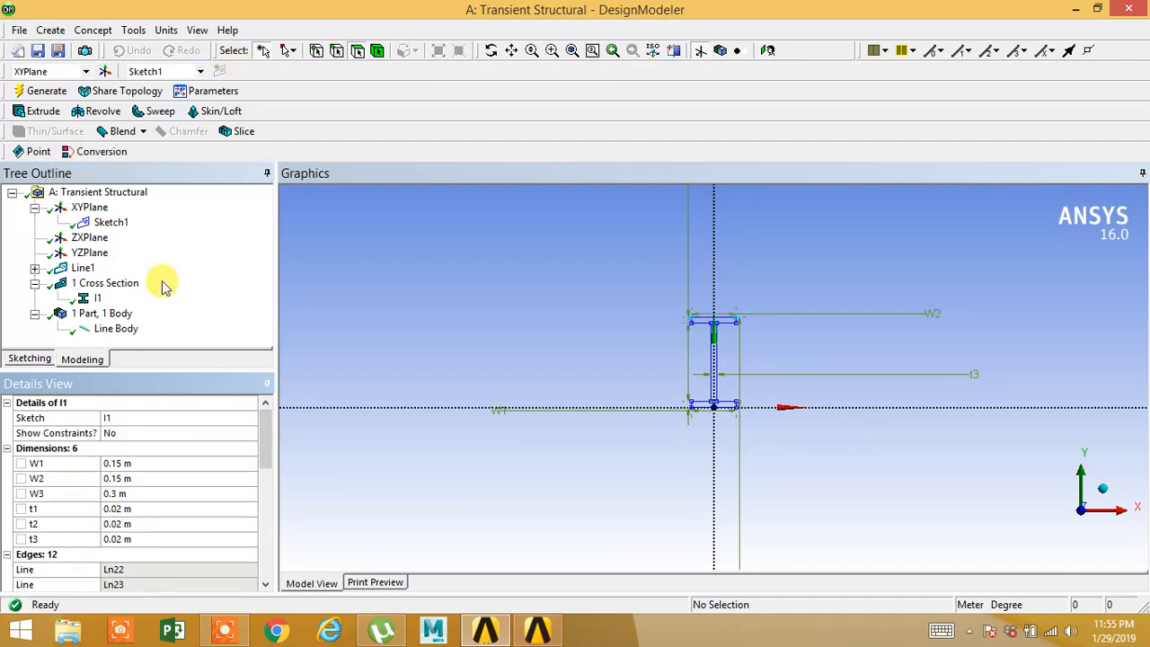
Assign the I1 cross section to the truss line body.
click(112, 330)
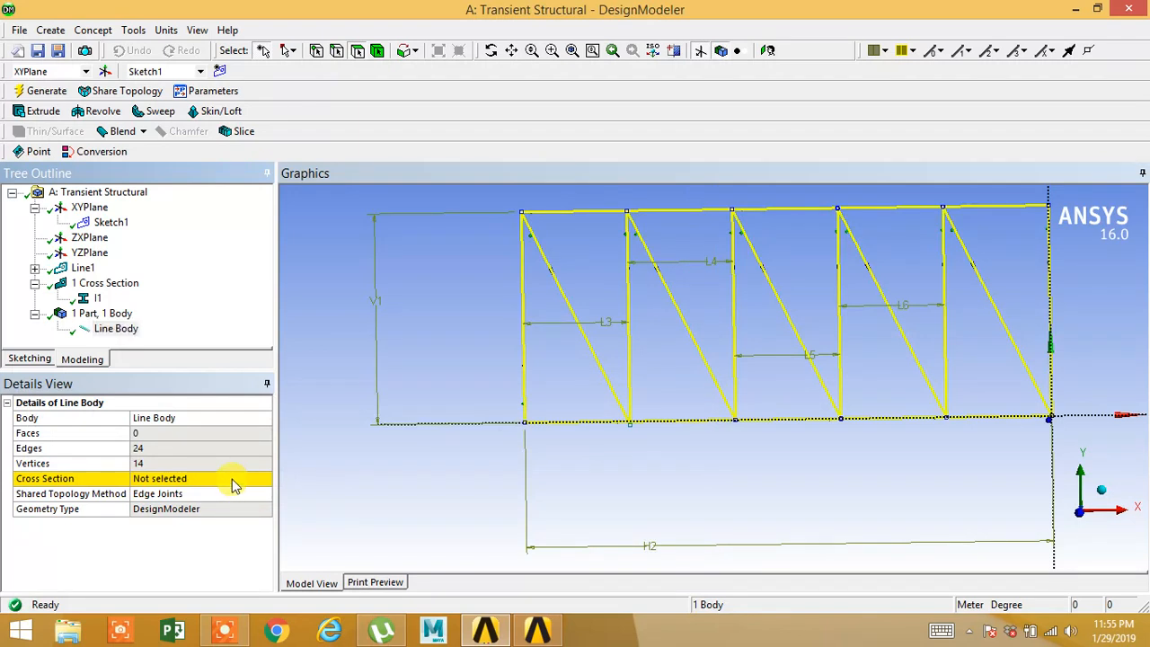
click(232, 481)
click(265, 479)
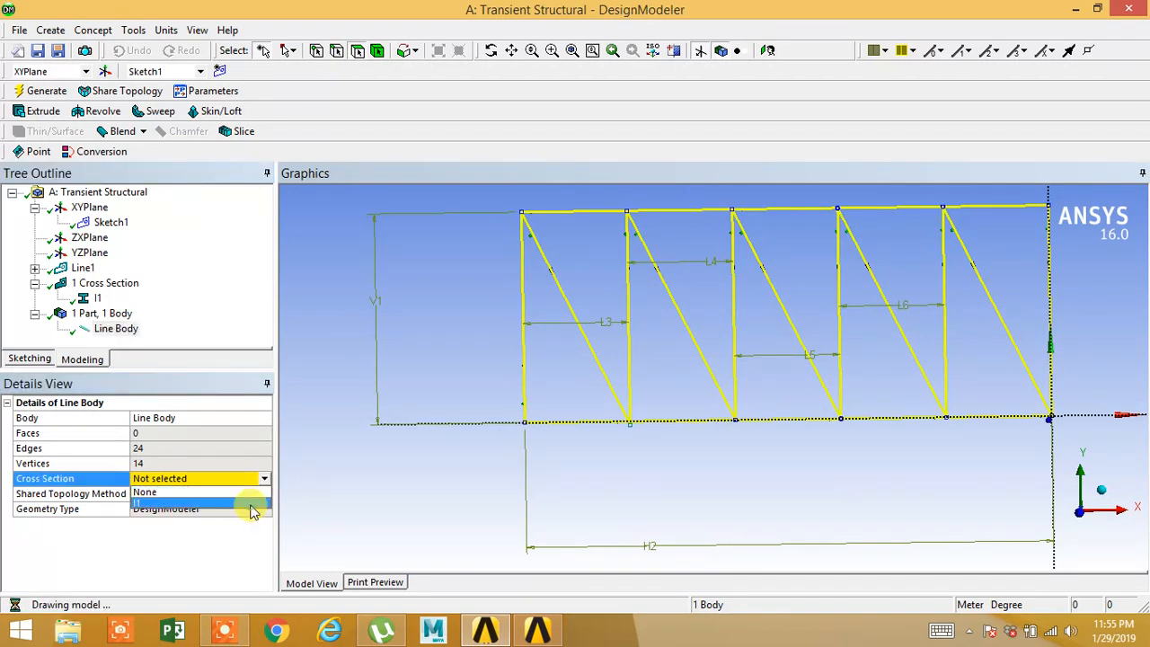
click(253, 506)
Examine the truss line body with its assigned cross section in isometric and rotated views.
click(1101, 499)
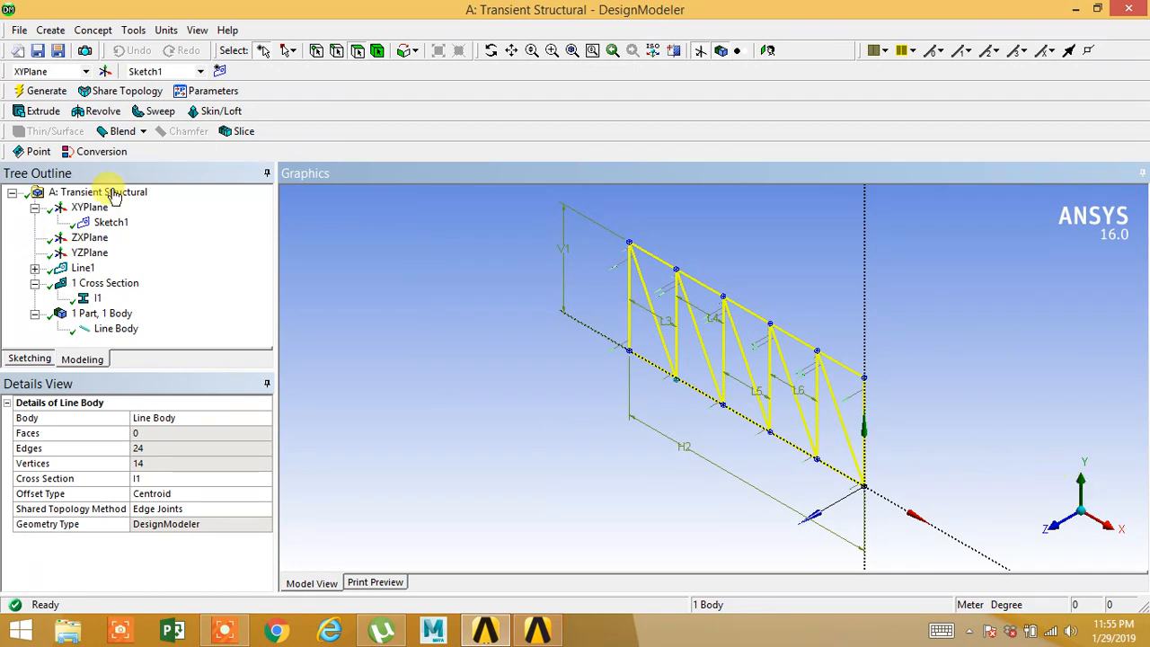
click(109, 330)
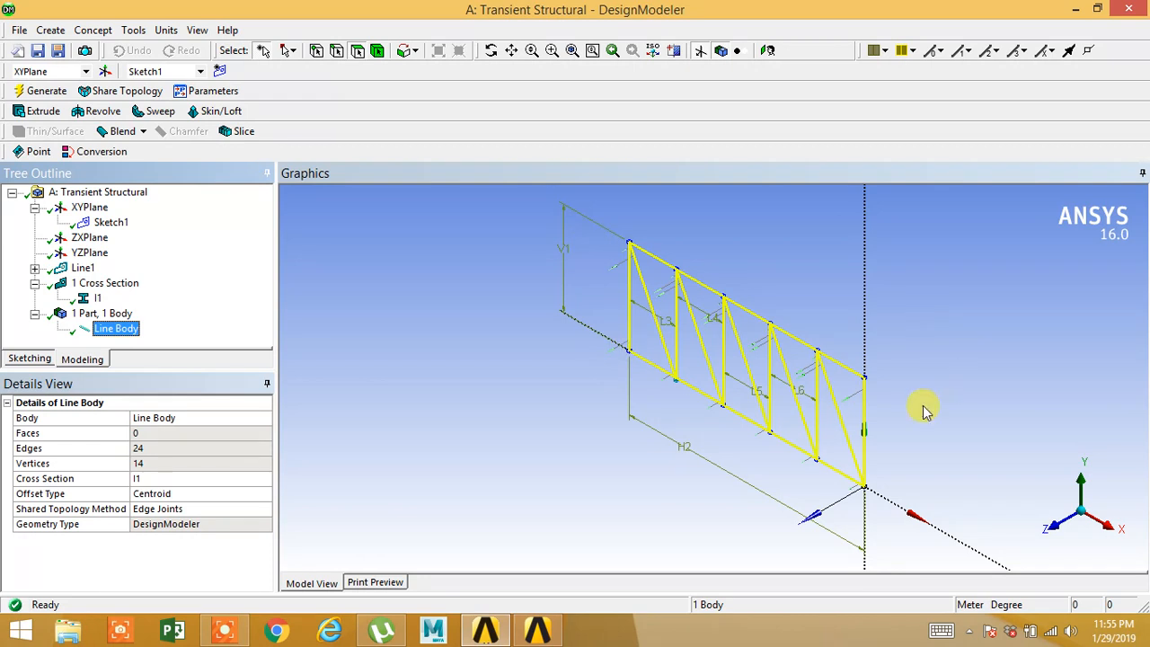
middle_drag(755, 414, 800, 402)
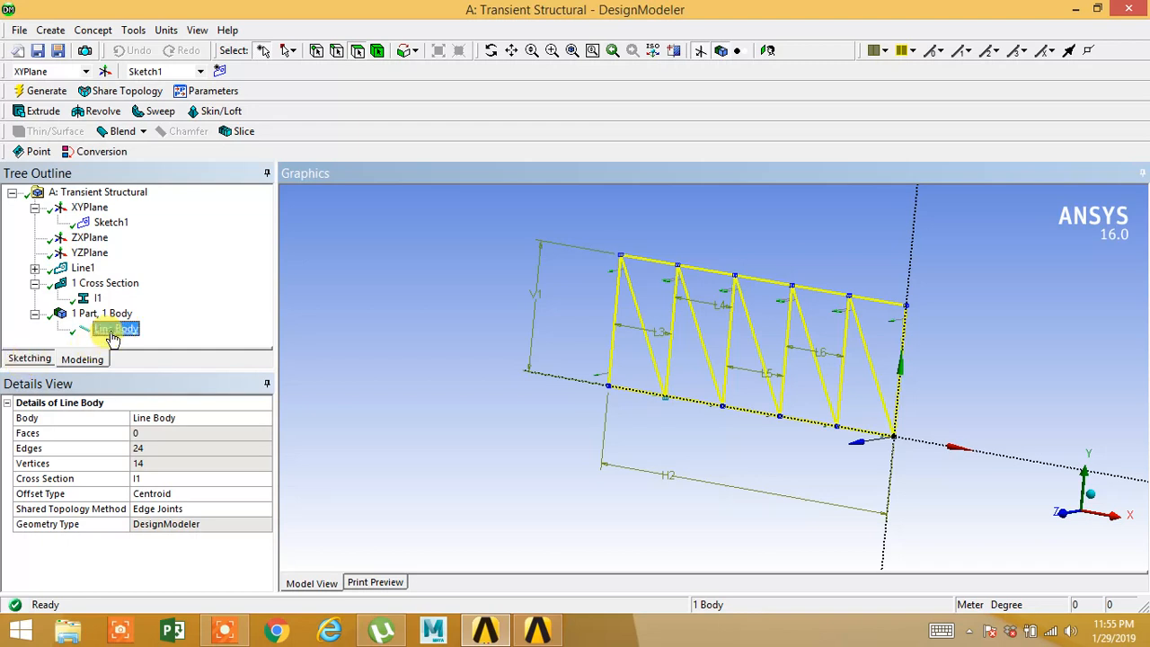
middle_drag(637, 385, 683, 398)
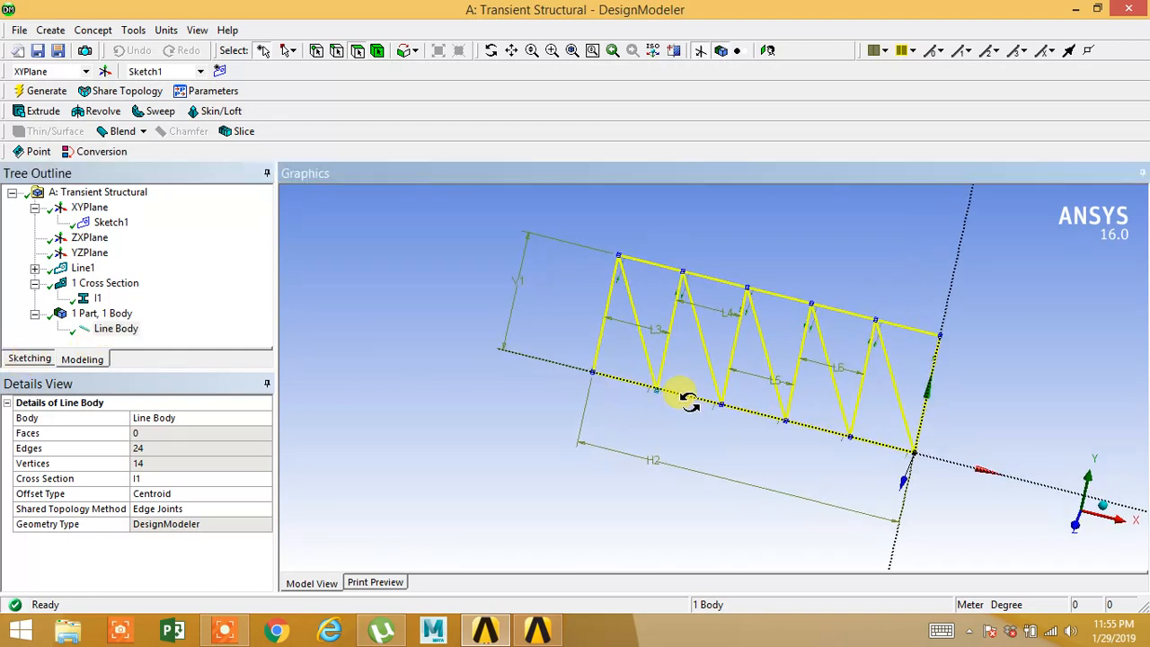
click(51, 31)
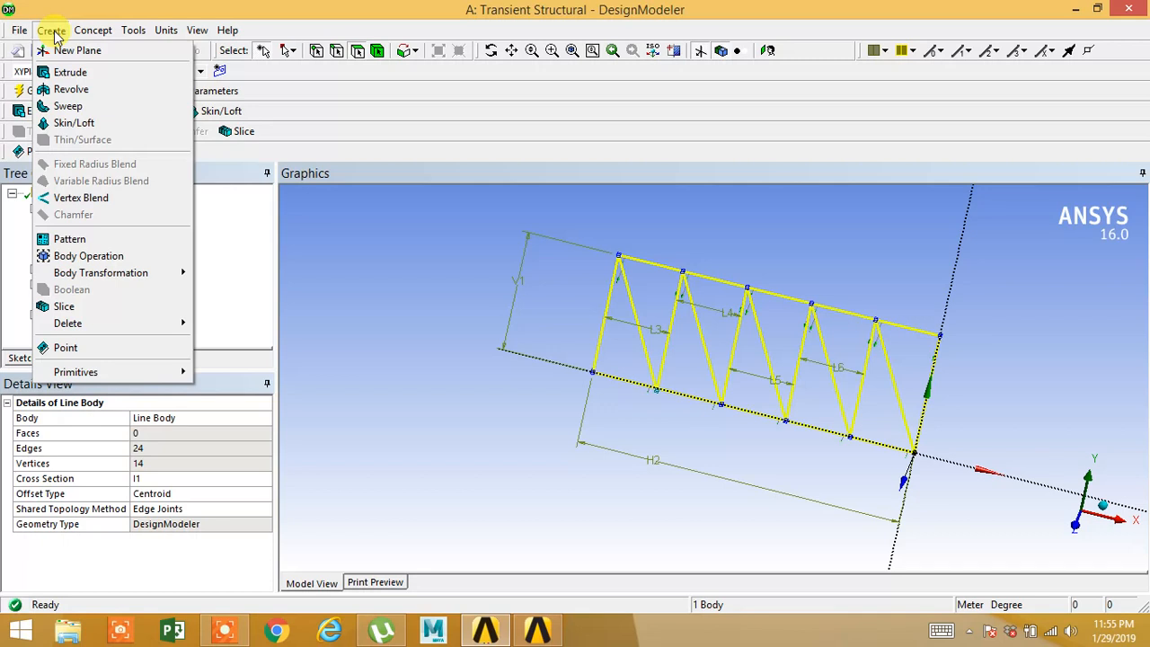
click(663, 447)
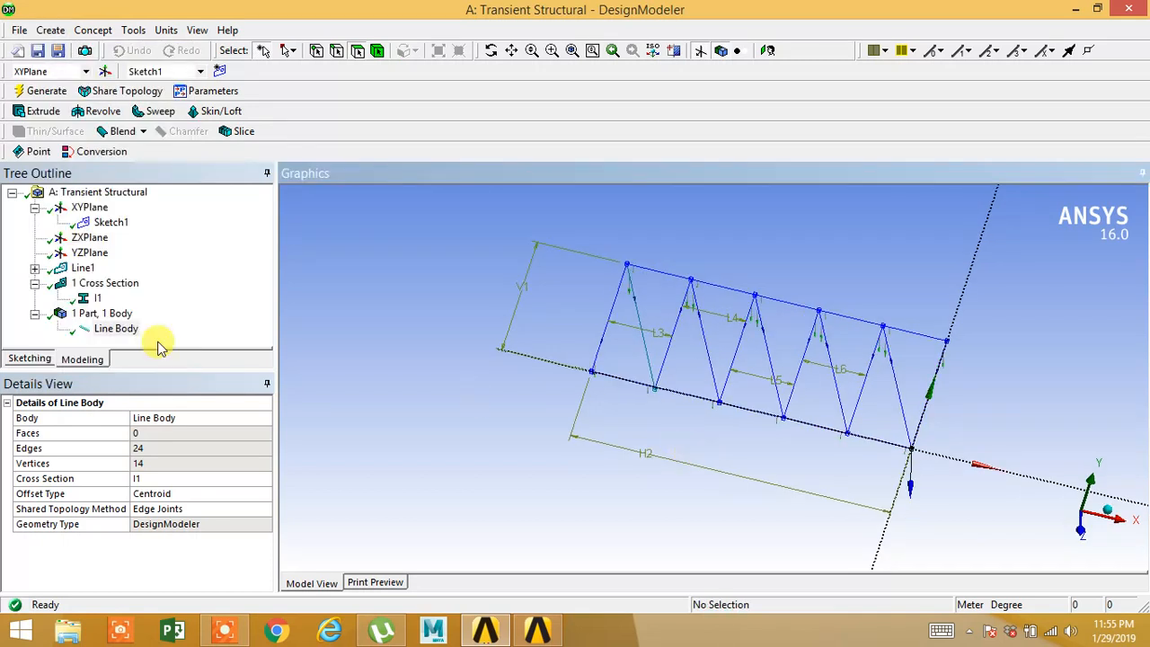
click(122, 336)
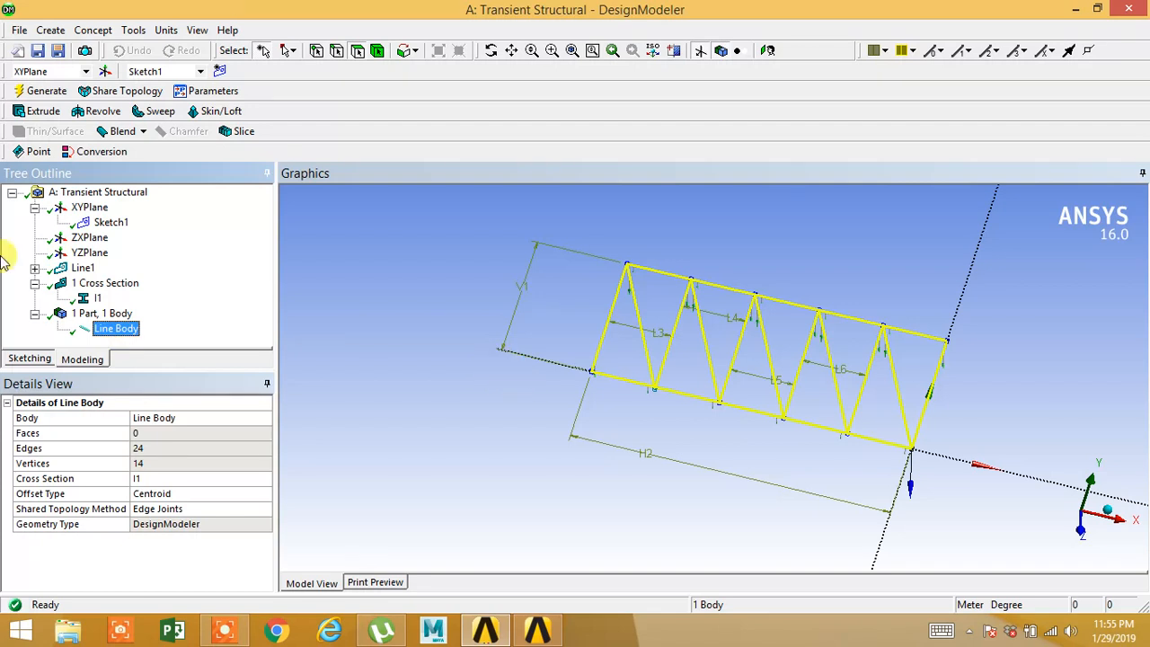
click(82, 31)
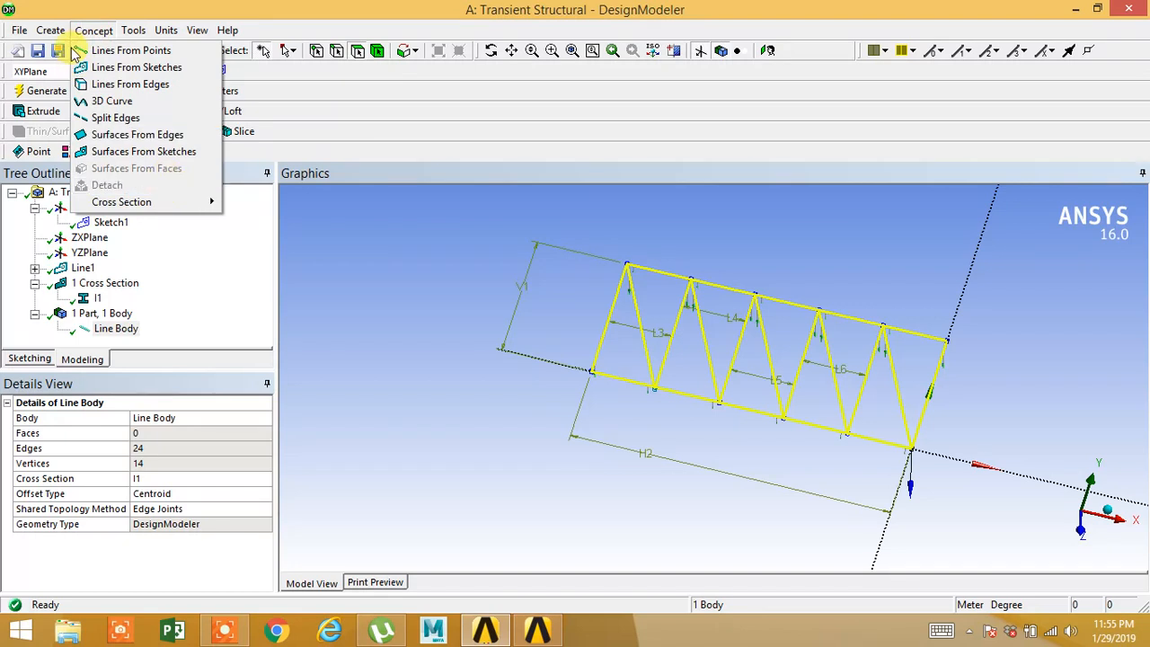
Start a linear pattern with the truss line body as its geometry.
mouse_move(42, 31)
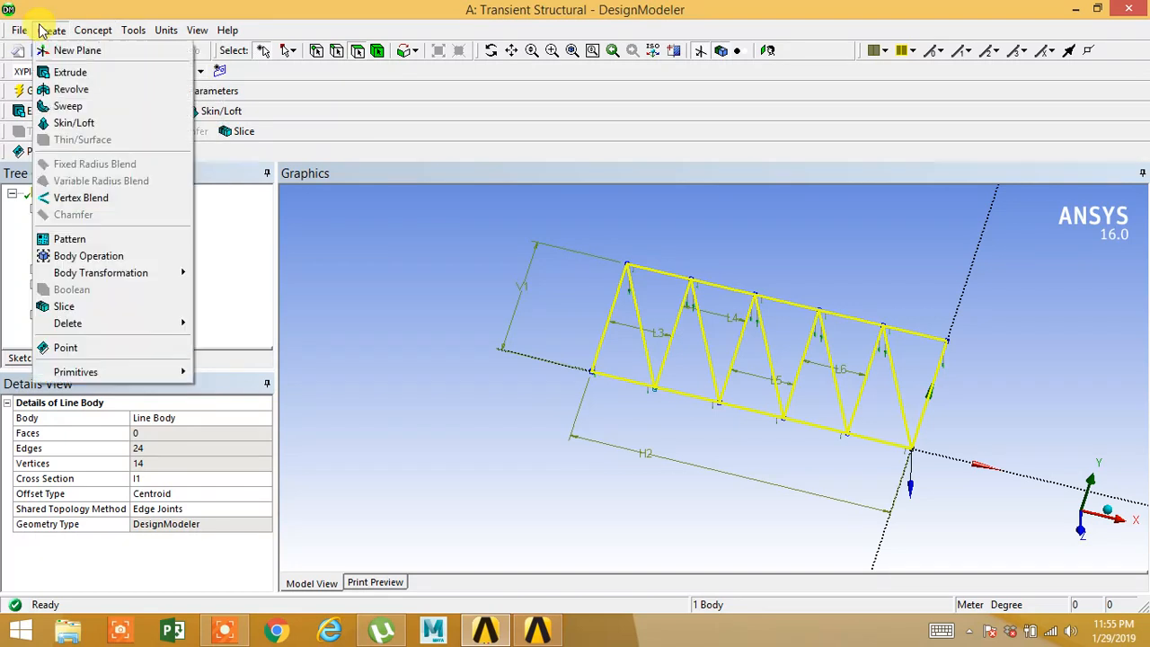
click(129, 240)
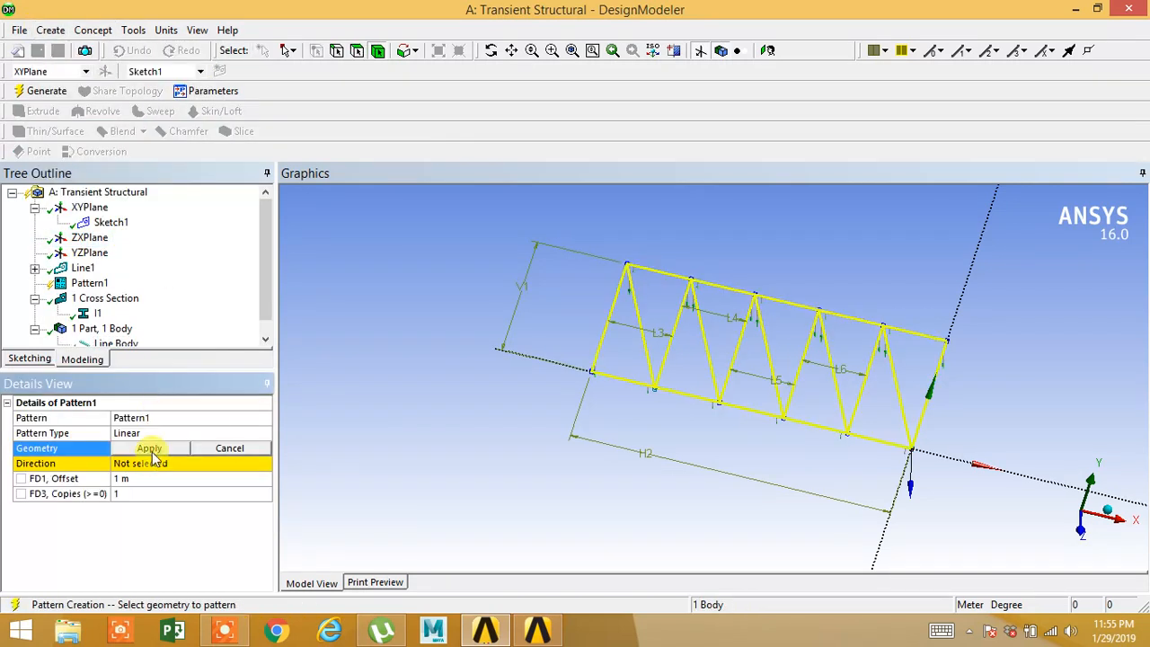
click(149, 448)
middle_drag(423, 480, 454, 497)
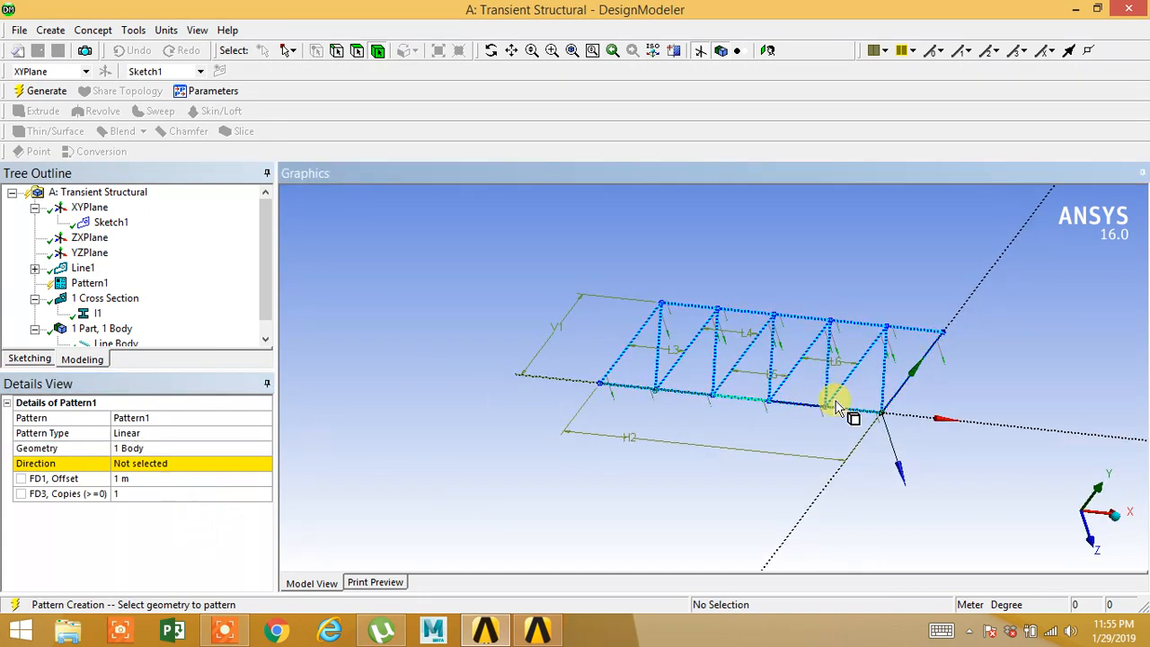
Set the pattern direction along the ZX plane's axis that runs perpendicular to the truss.
click(85, 71)
click(41, 96)
middle_drag(542, 315, 890, 490)
click(158, 463)
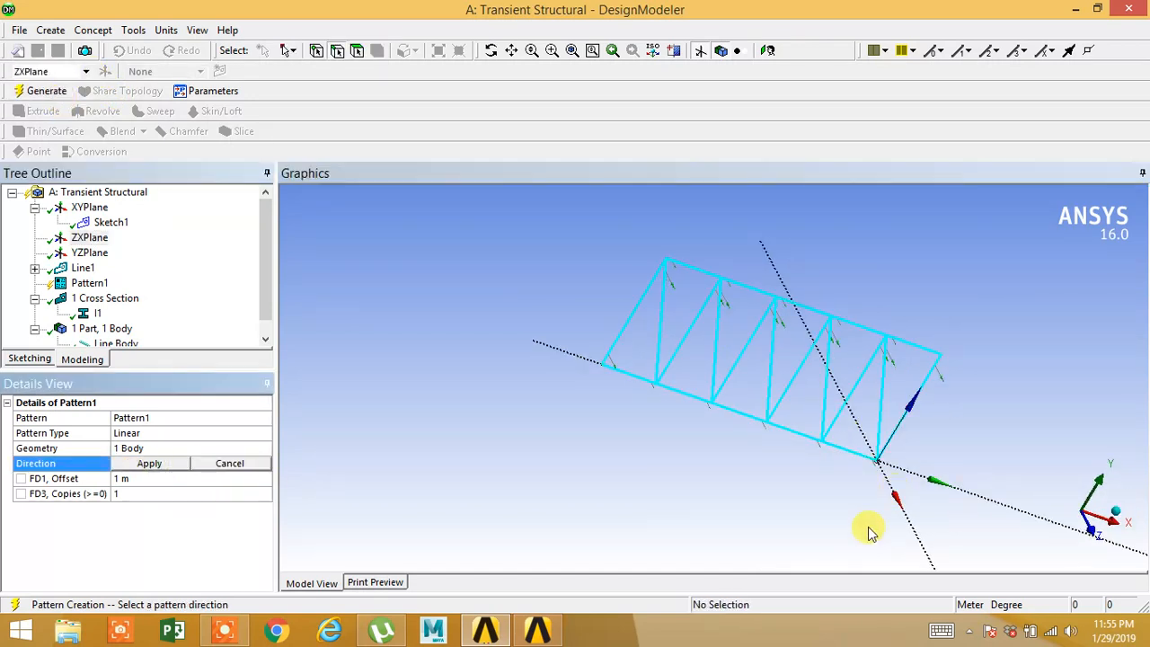
click(917, 539)
middle_drag(912, 534, 687, 530)
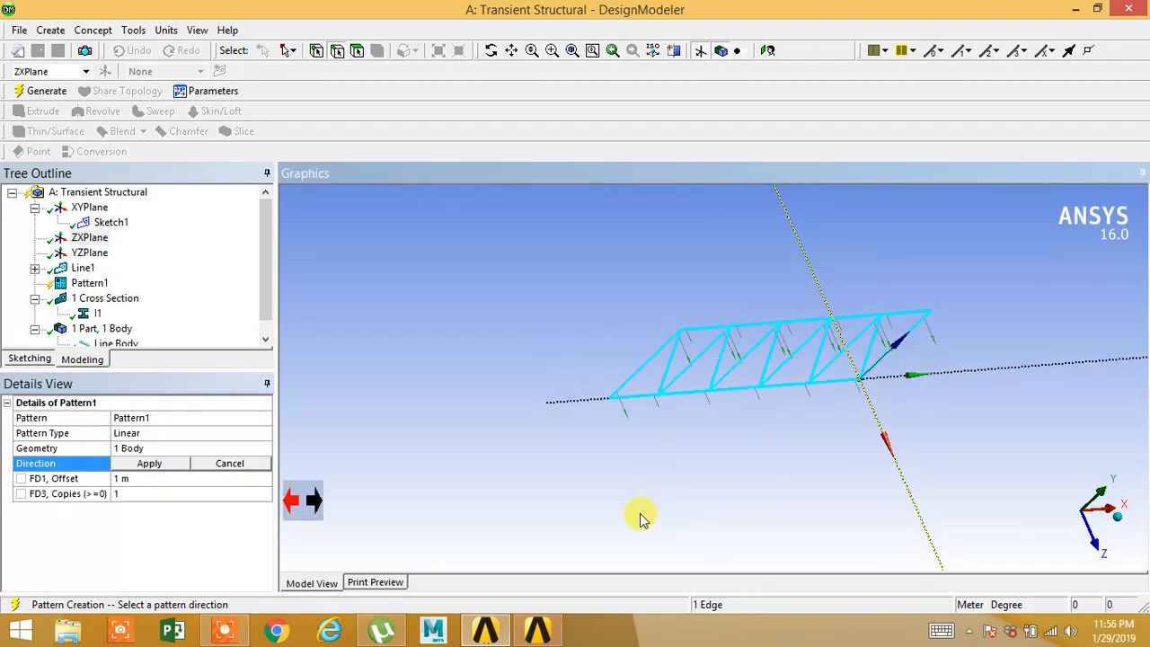
click(153, 463)
Set the pattern offset to 16 m and generate the truss copy.
click(144, 479)
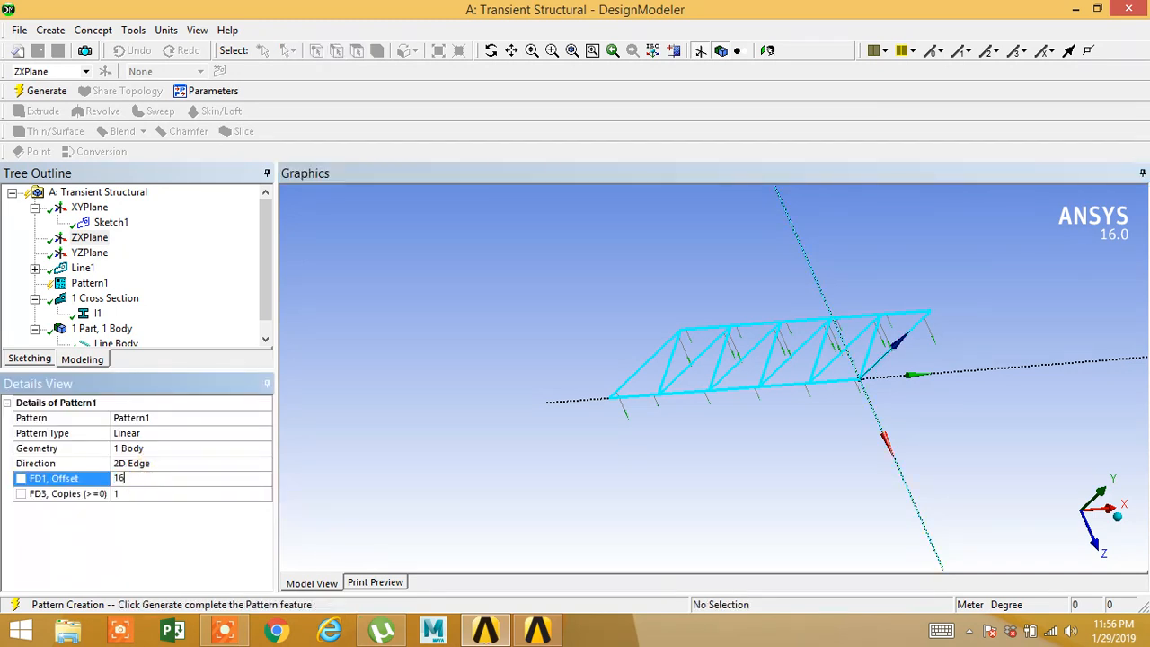
click(522, 466)
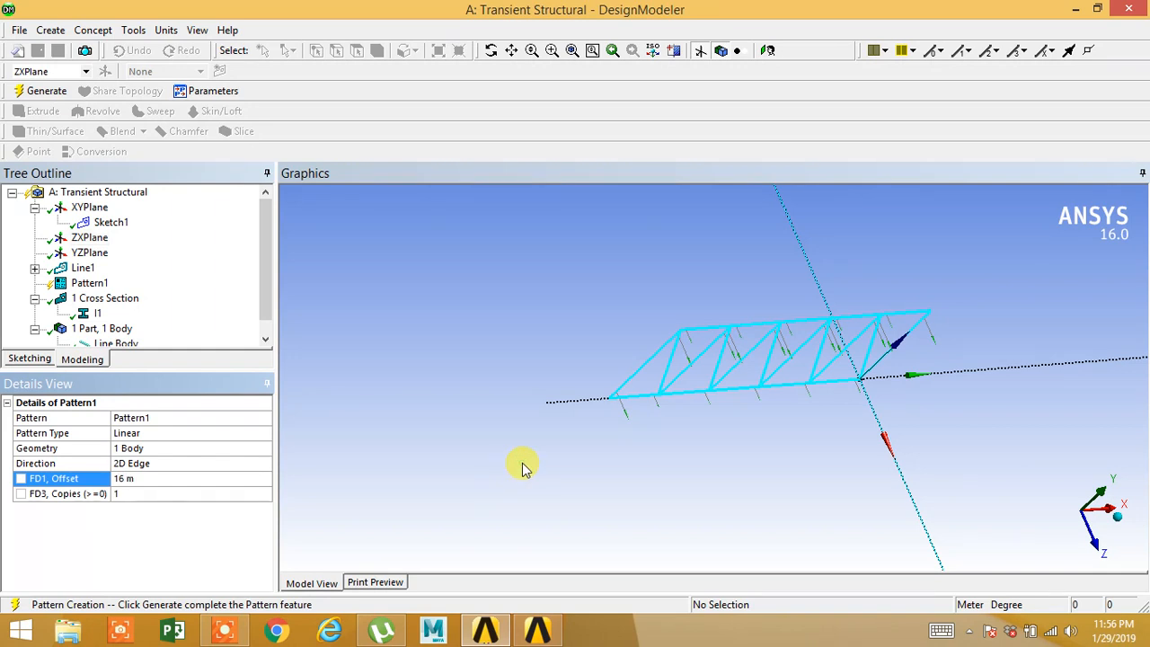
click(41, 91)
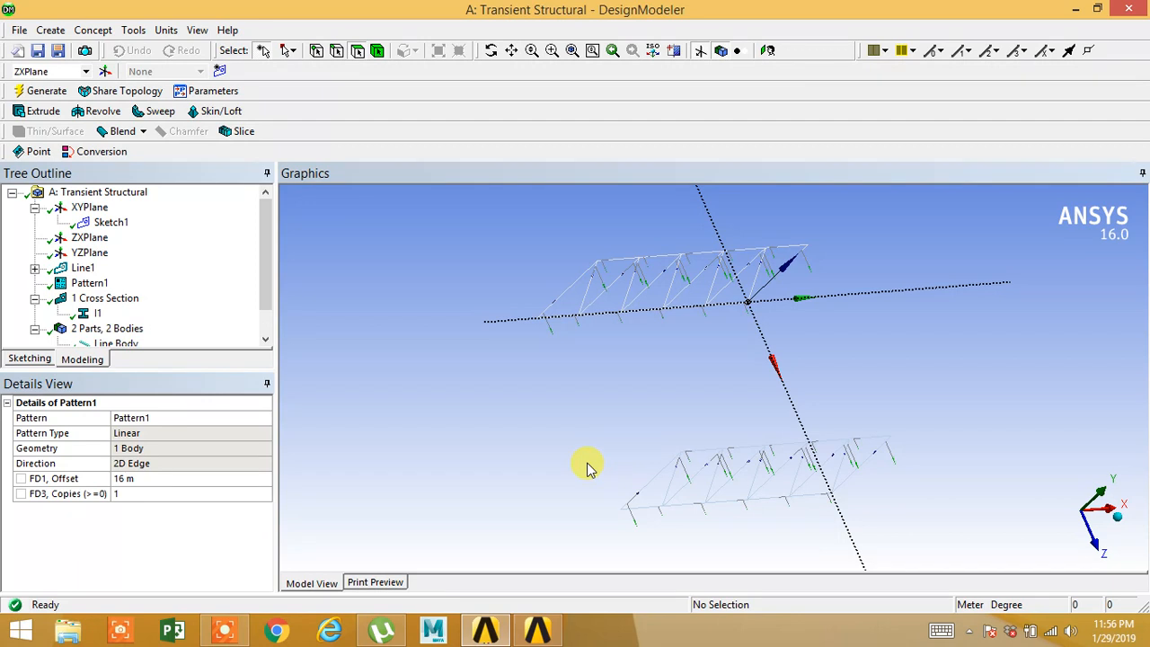
middle_drag(570, 476, 546, 451)
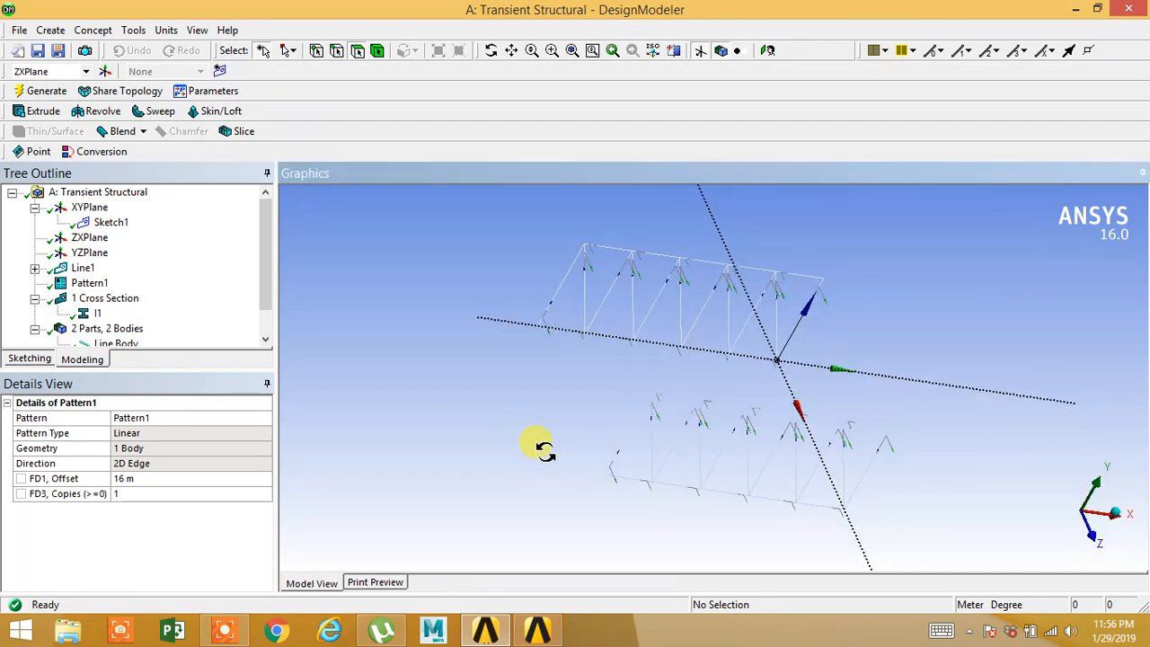
Change the truss pattern's offset to 8 m and regenerate the copy.
click(141, 479)
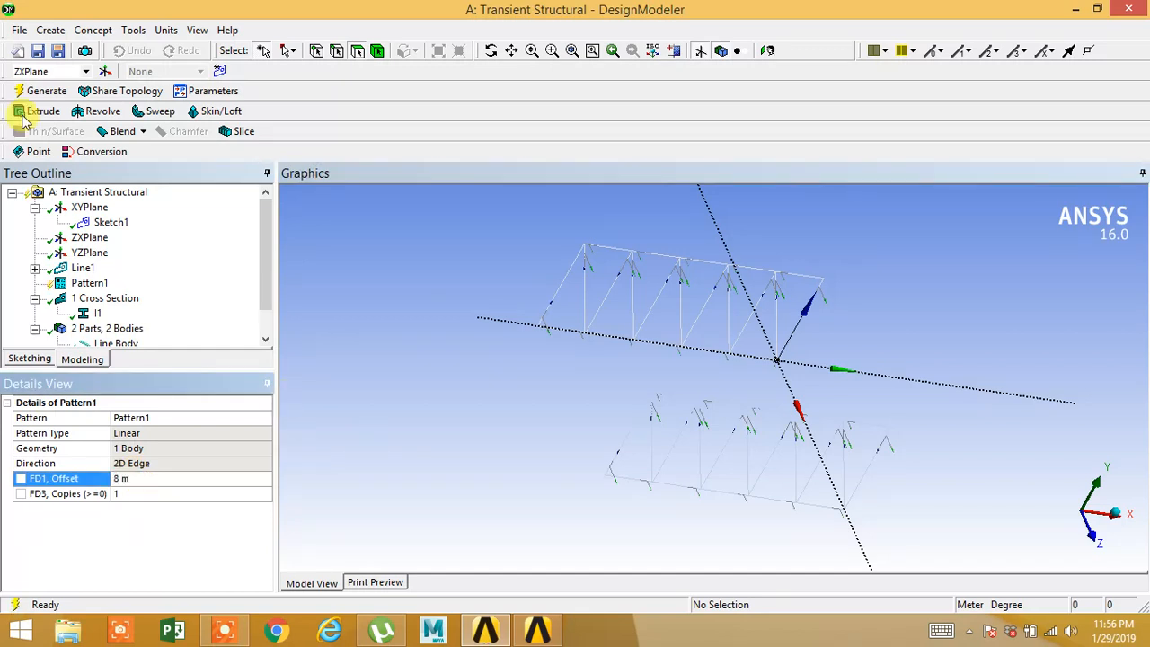
click(40, 91)
mouse_move(535, 398)
middle_down()
mouse_move(575, 437)
mouse_move(511, 406)
mouse_move(500, 431)
mouse_move(462, 390)
mouse_move(468, 380)
mouse_move(573, 420)
mouse_move(550, 411)
middle_up()
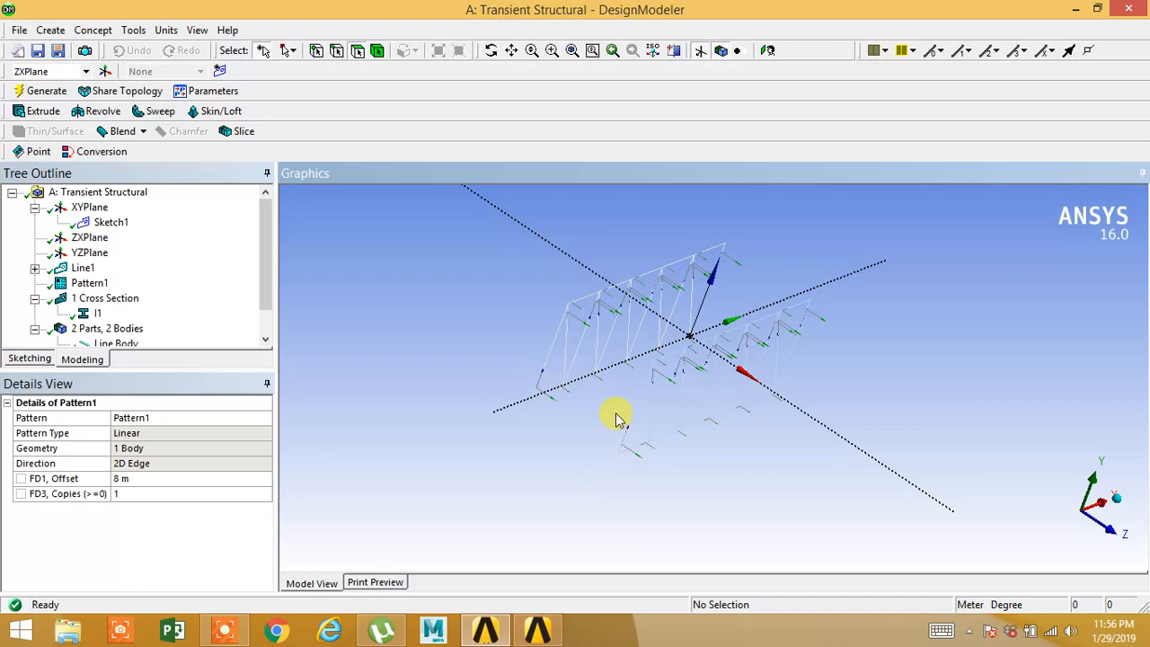
middle_drag(604, 447, 578, 450)
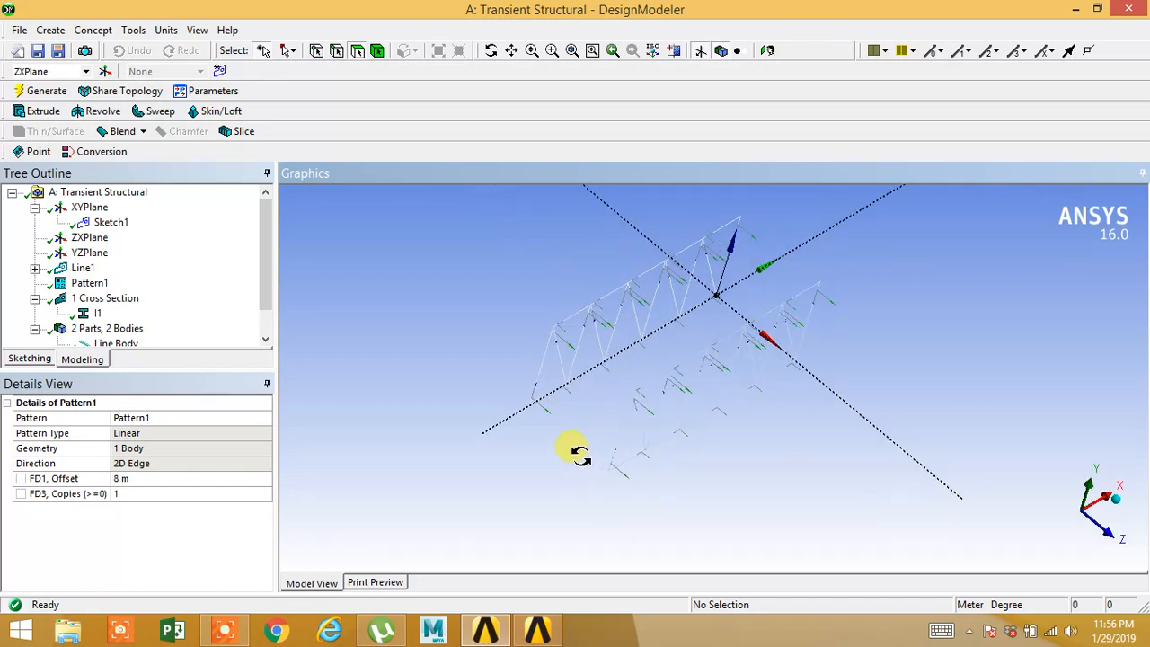
Define a Lines From Points segment joining the matching lower end corners of the two trusses, away from the origin.
click(63, 31)
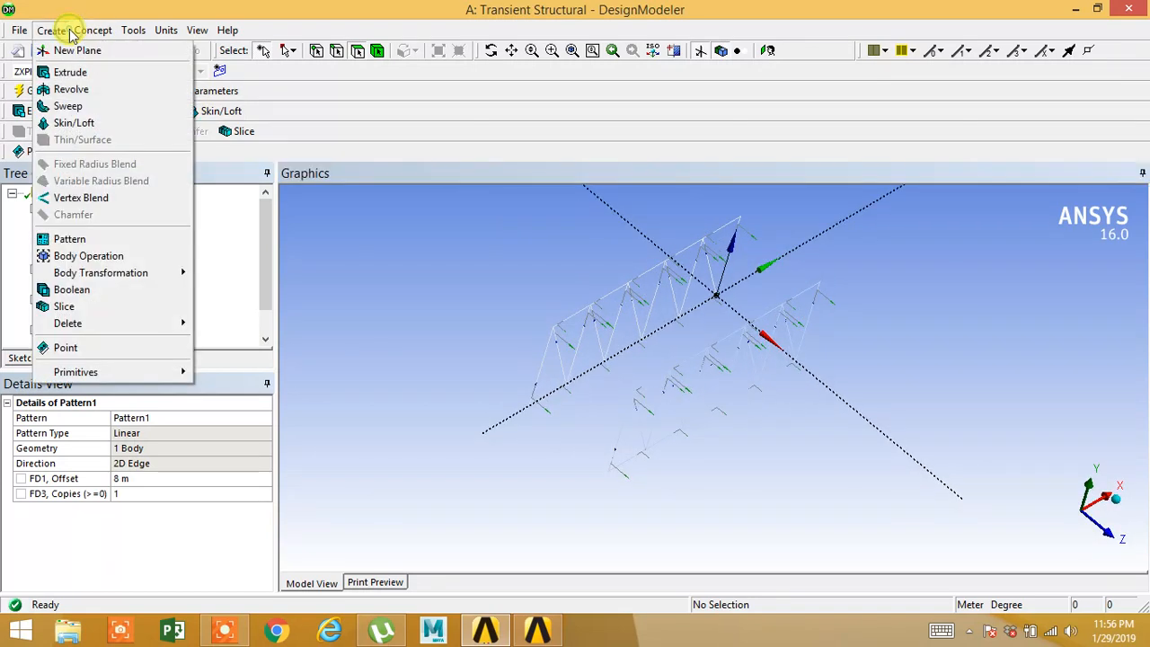
mouse_move(87, 32)
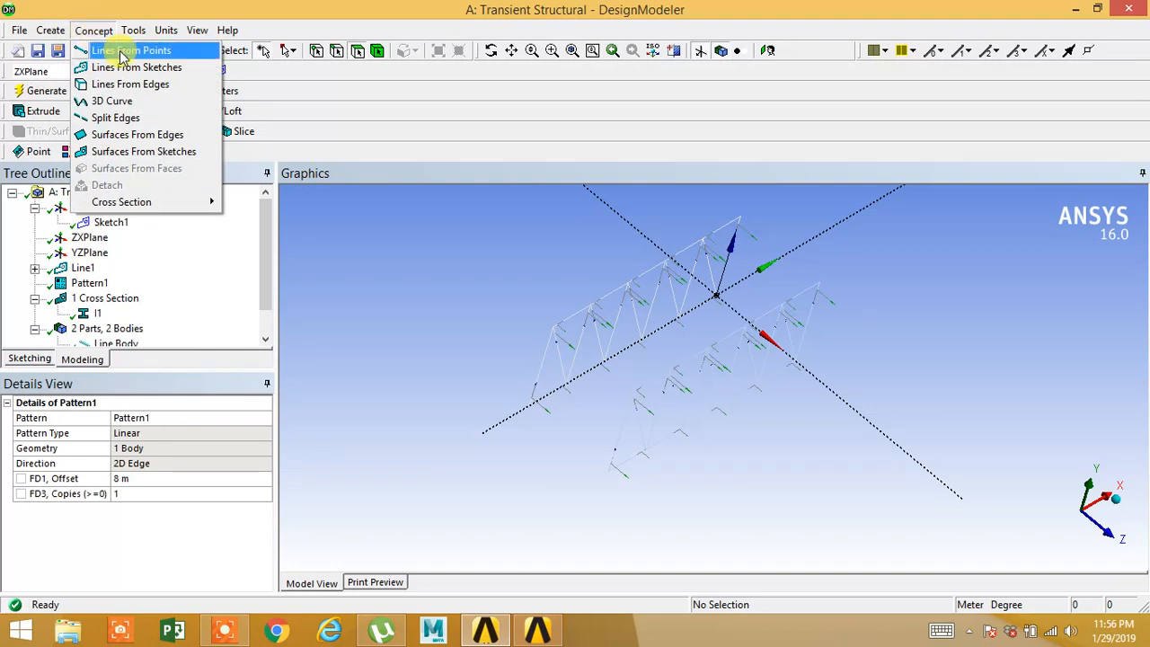
click(122, 51)
click(257, 432)
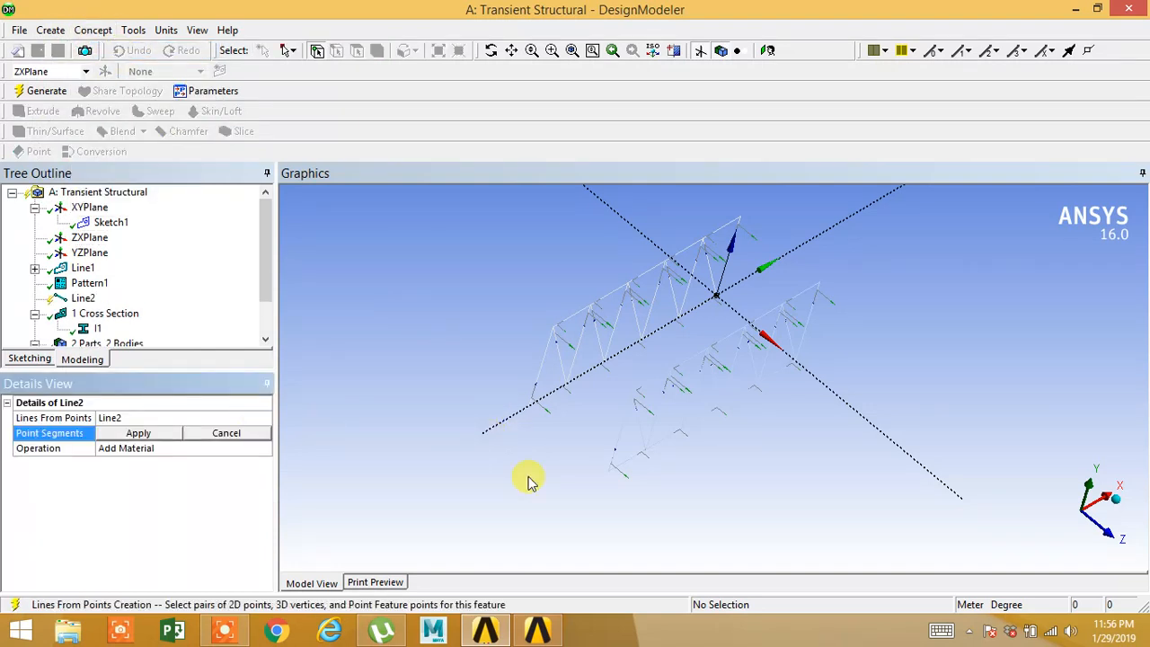
middle_drag(529, 483, 526, 454)
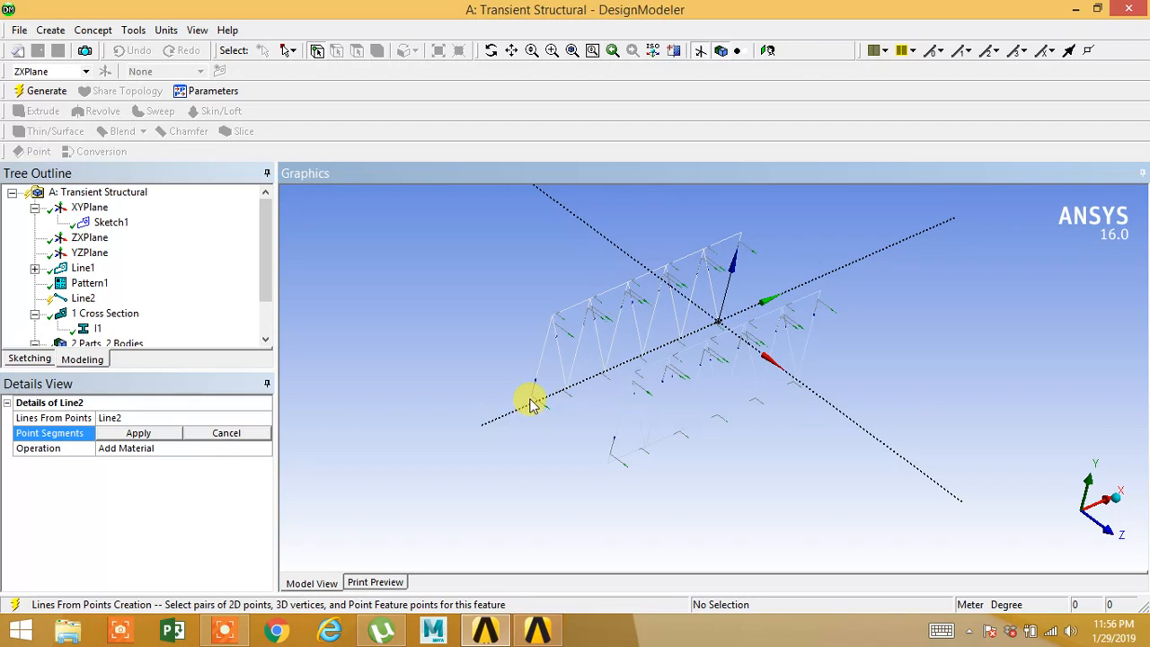
mouse_move(508, 416)
middle_down()
mouse_move(506, 393)
mouse_move(516, 408)
middle_up()
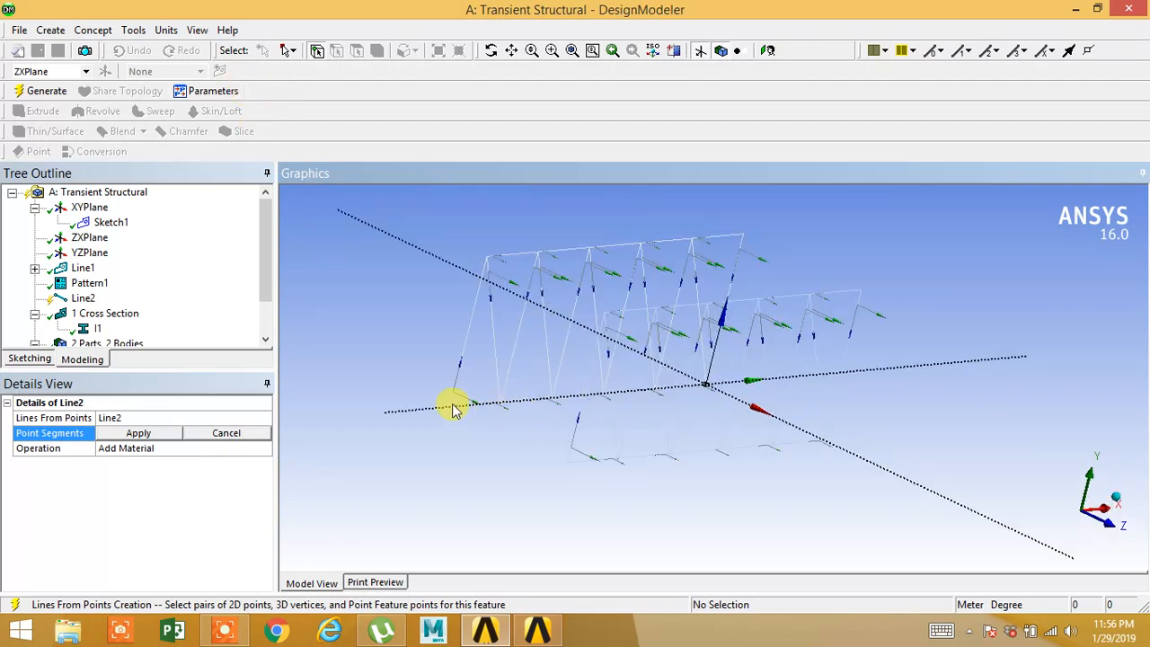
click(317, 52)
scroll(452, 411, up, 4)
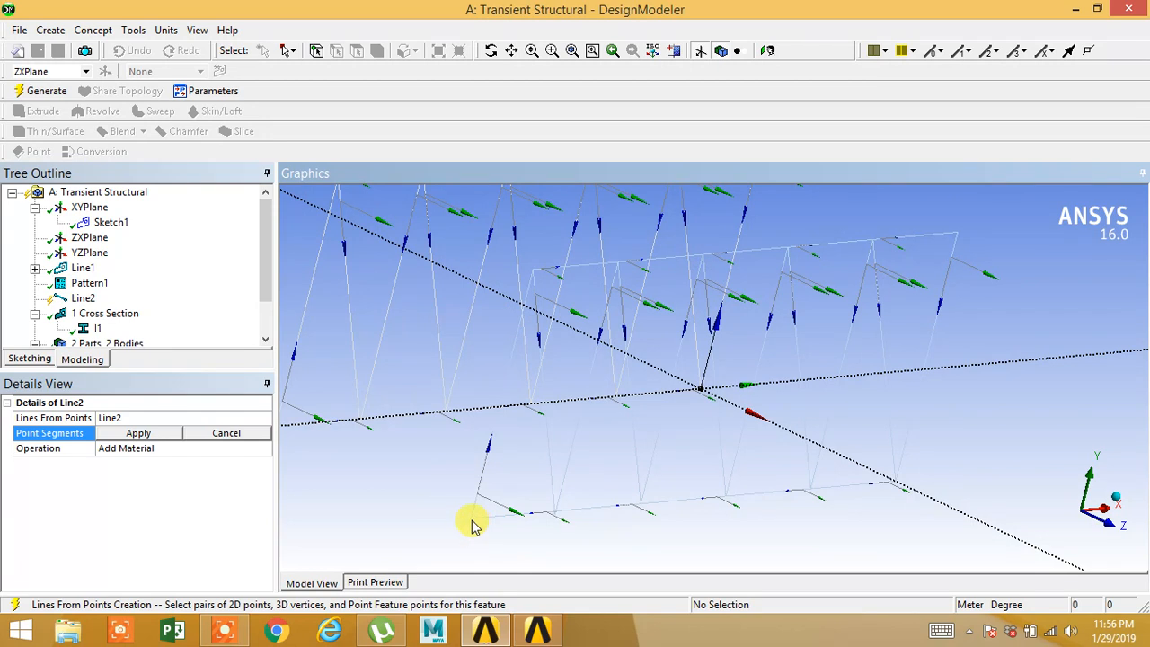
click(209, 439)
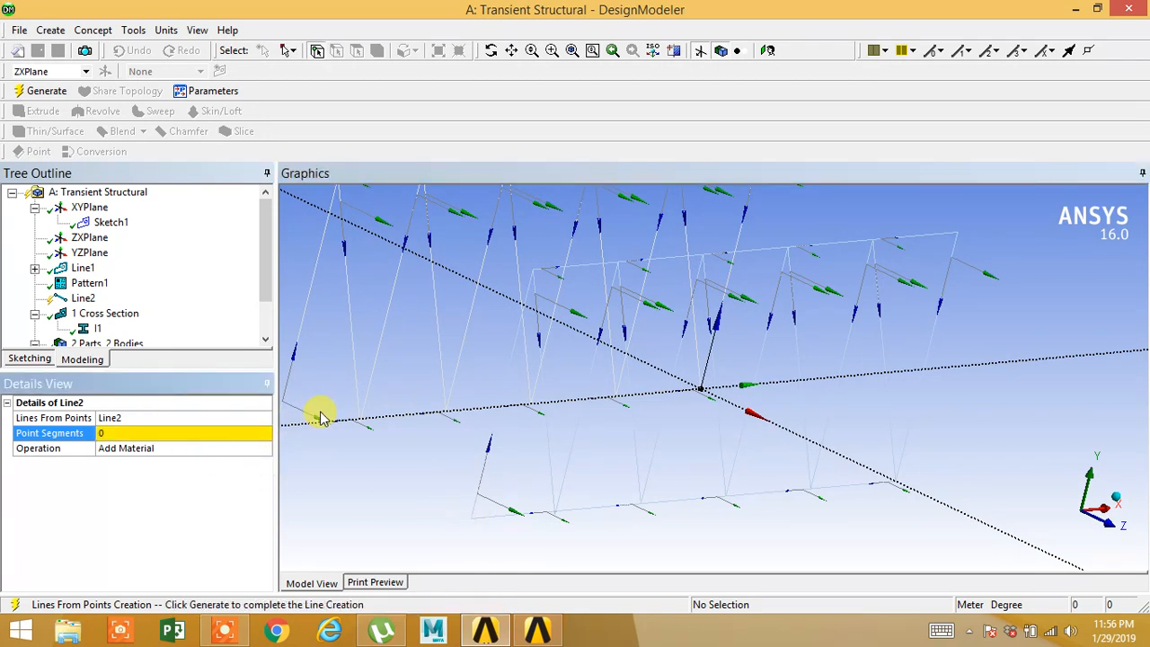
scroll(401, 440, down, 2)
click(395, 417)
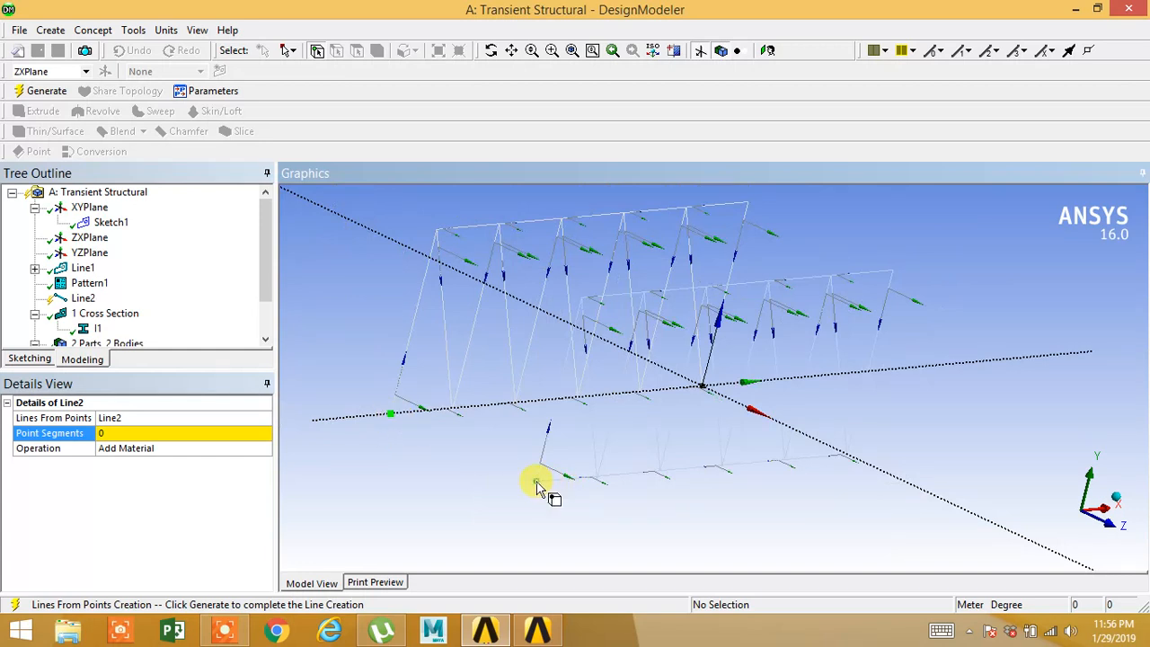
click(159, 435)
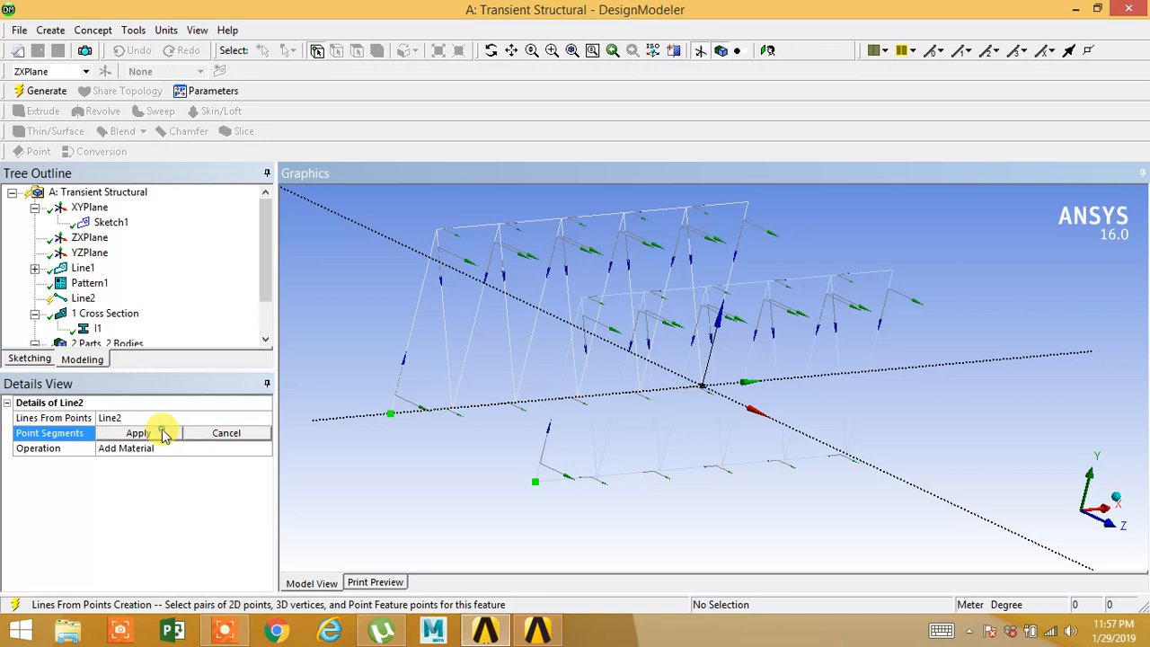
click(391, 417)
click(536, 482)
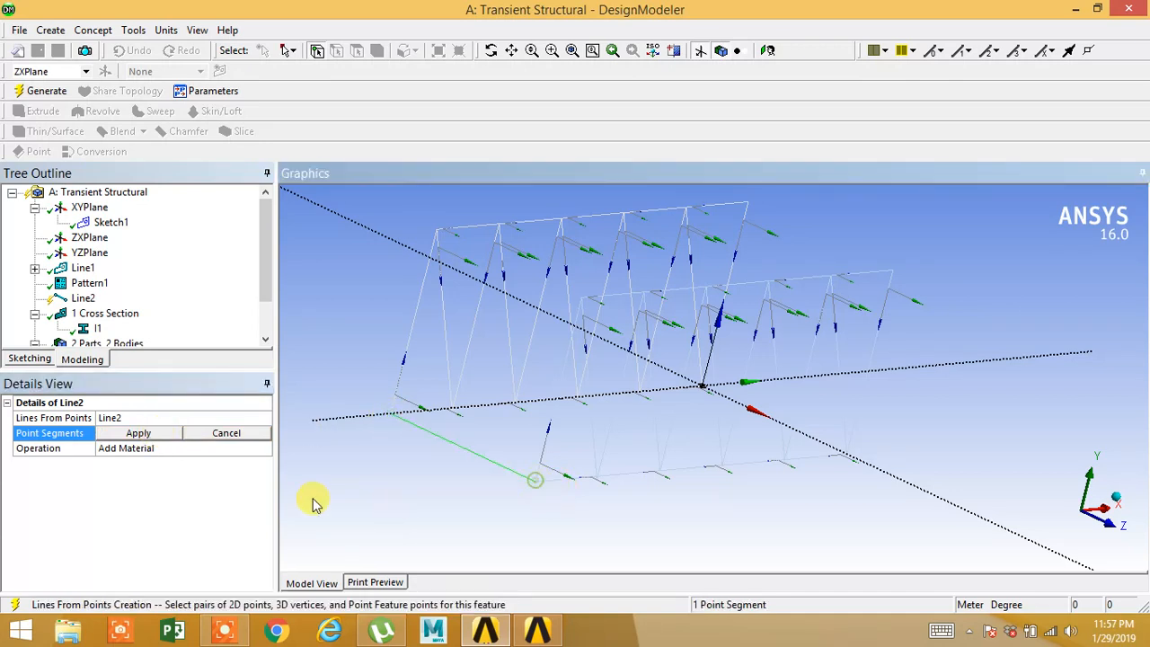
click(149, 438)
Set the connecting line's operation to Add Frozen and generate it as a separate line body.
click(225, 449)
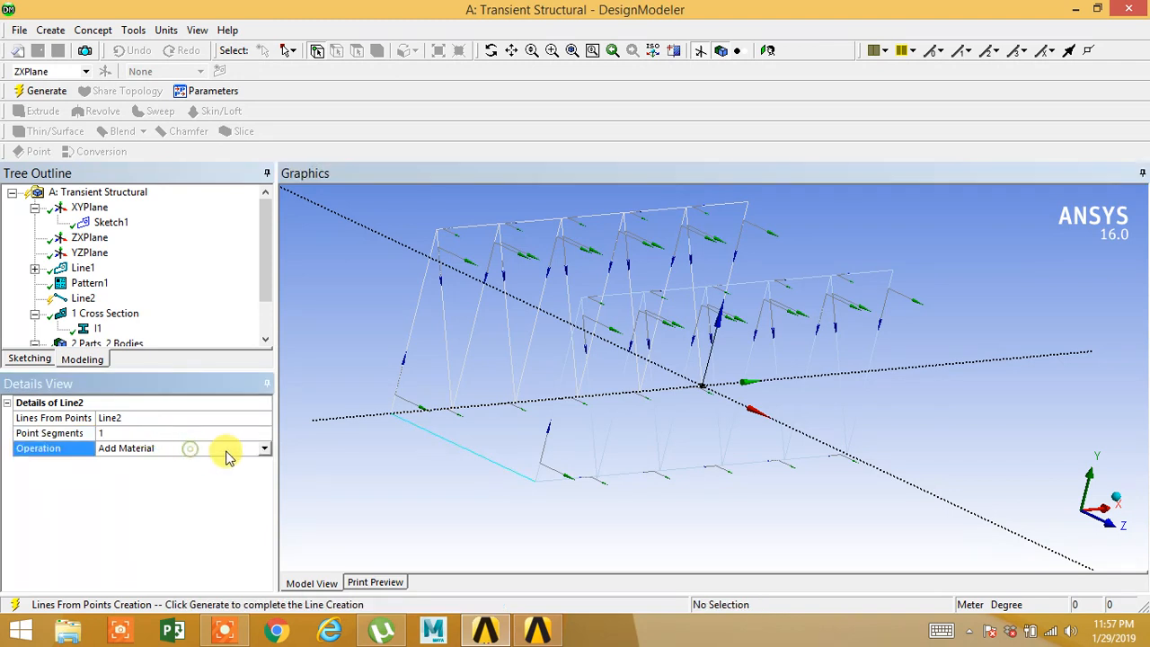
click(264, 449)
click(241, 461)
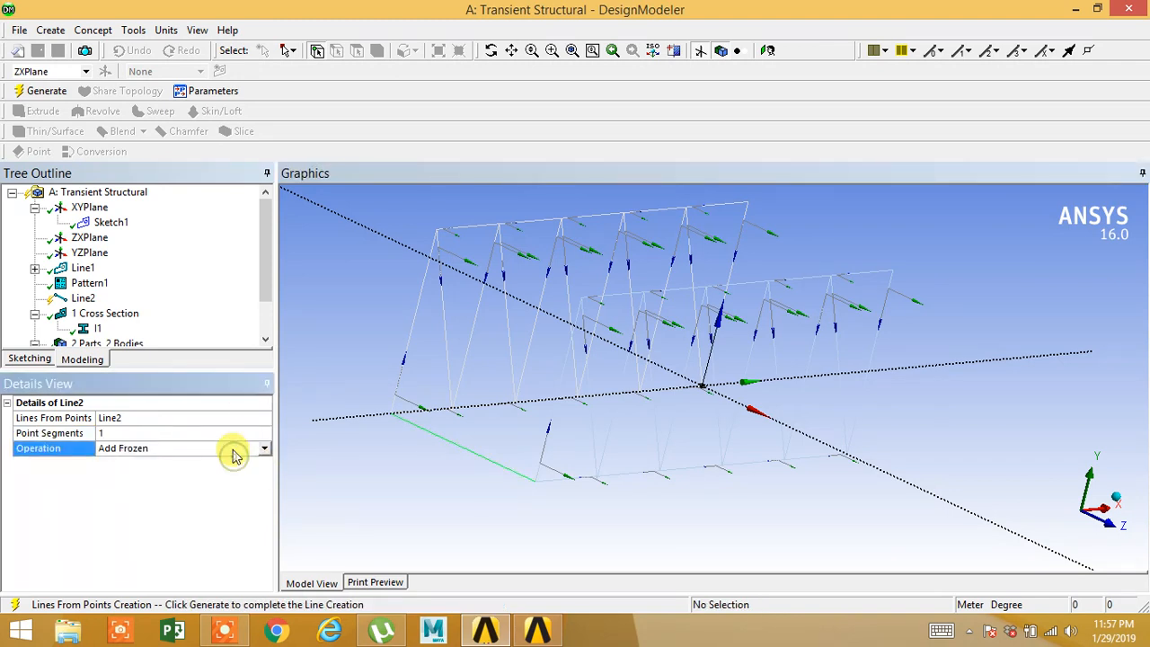
drag(264, 290, 264, 326)
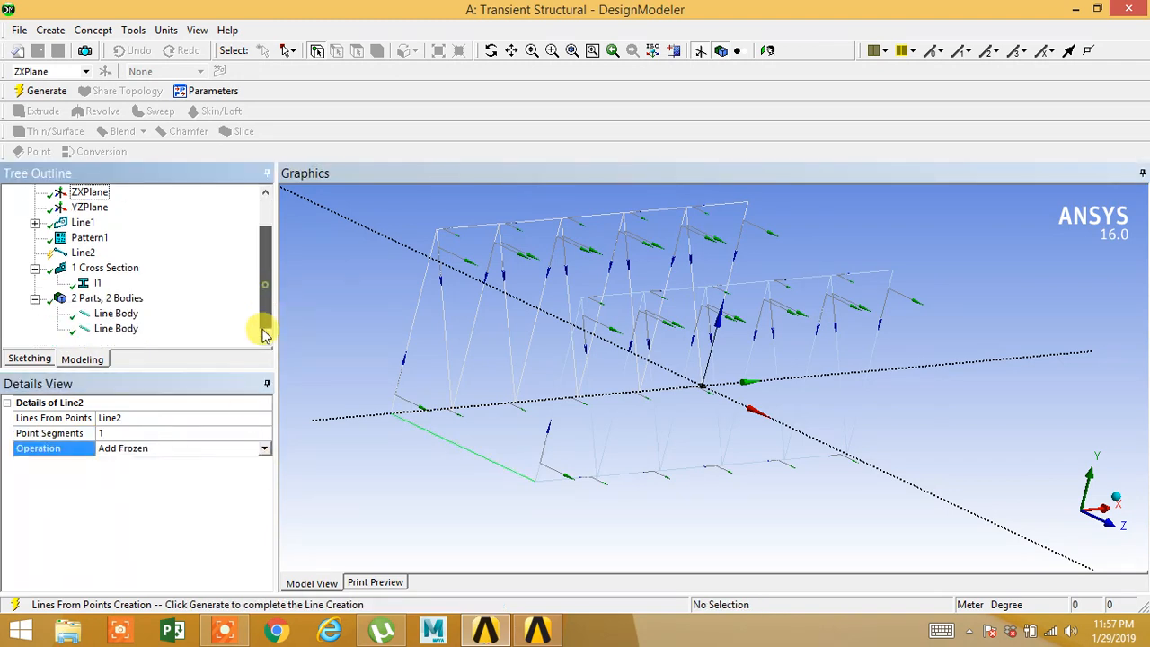
click(126, 329)
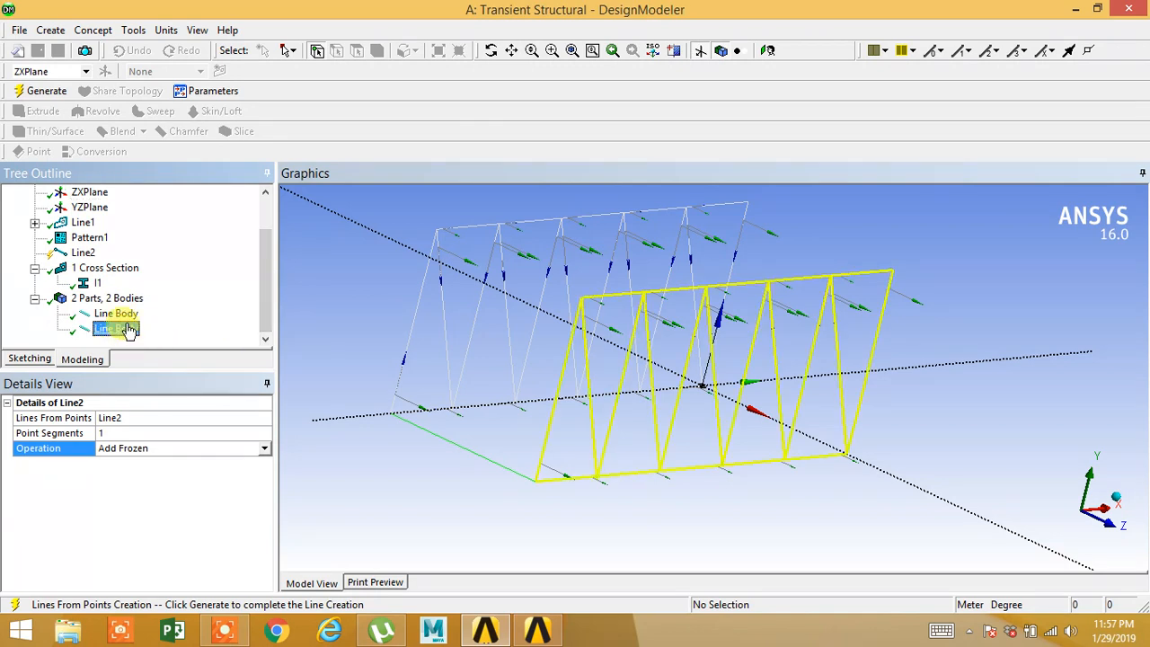
click(45, 92)
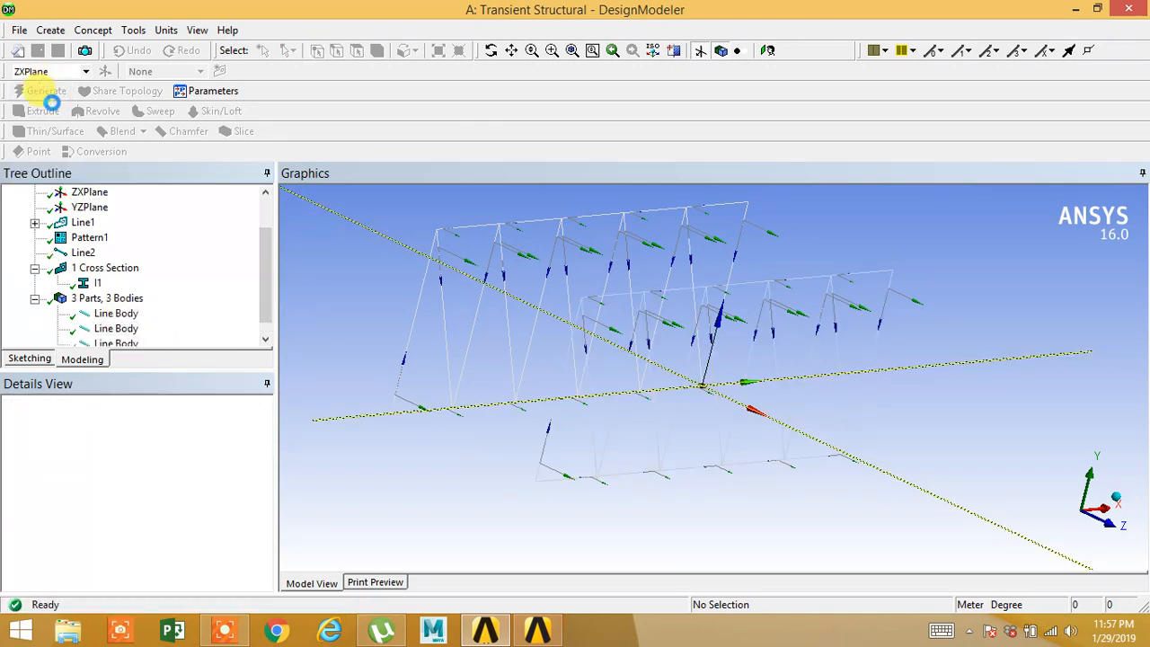
Assign the I1 cross section to the new line body connecting the two trusses.
click(265, 338)
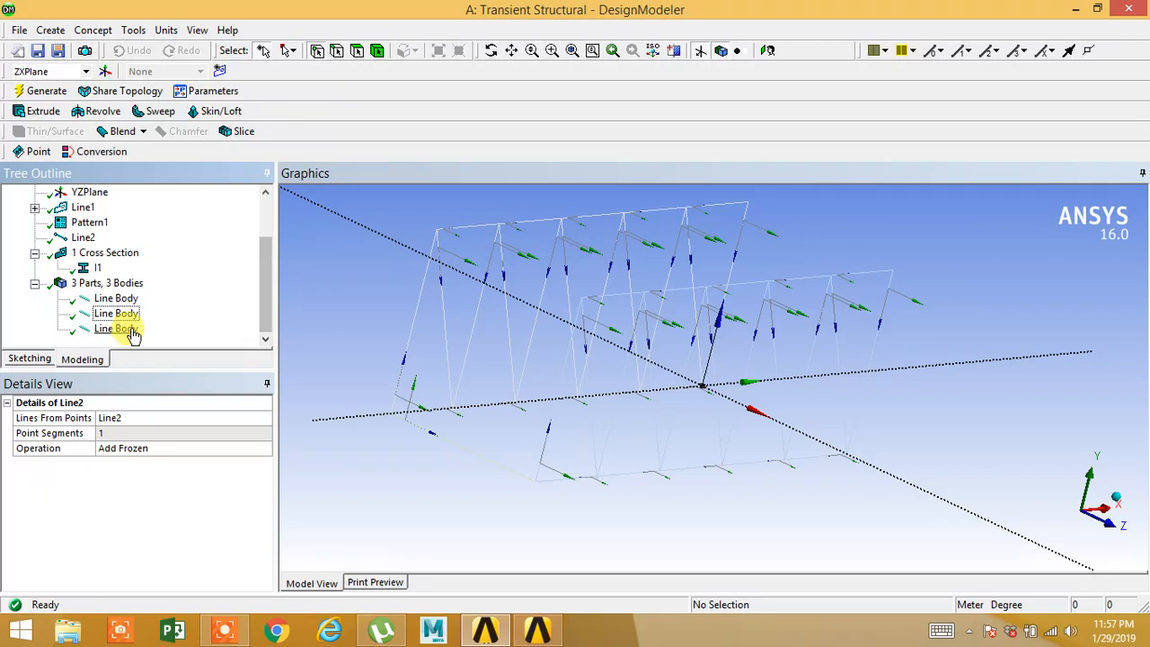
click(124, 300)
click(128, 314)
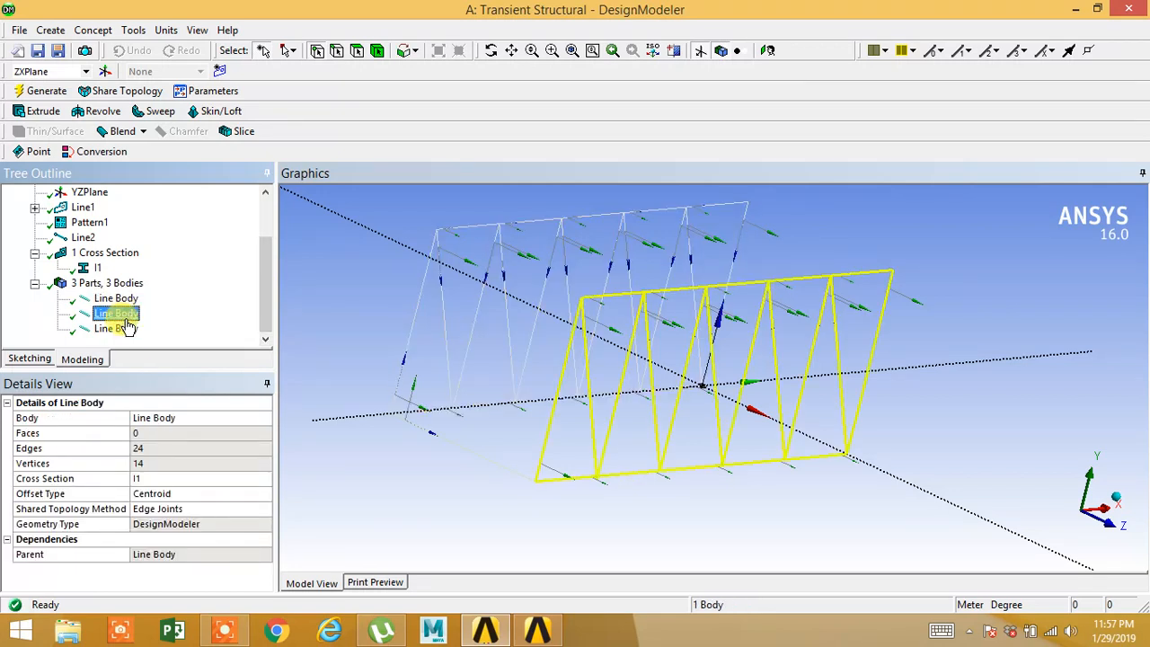
click(126, 328)
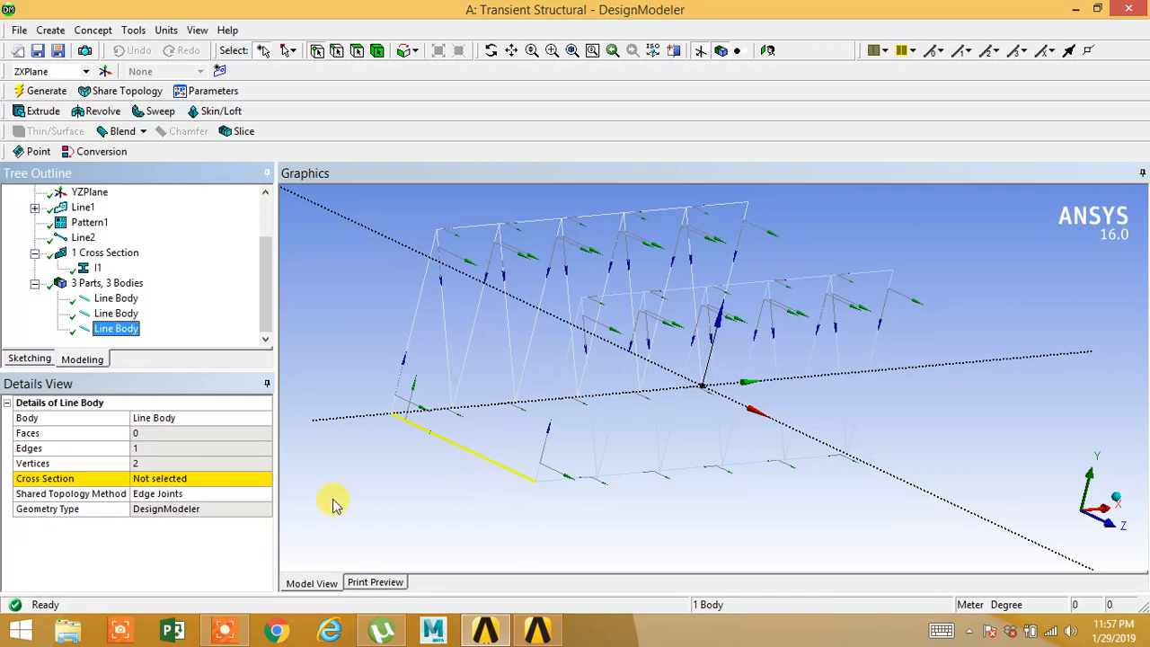
click(255, 482)
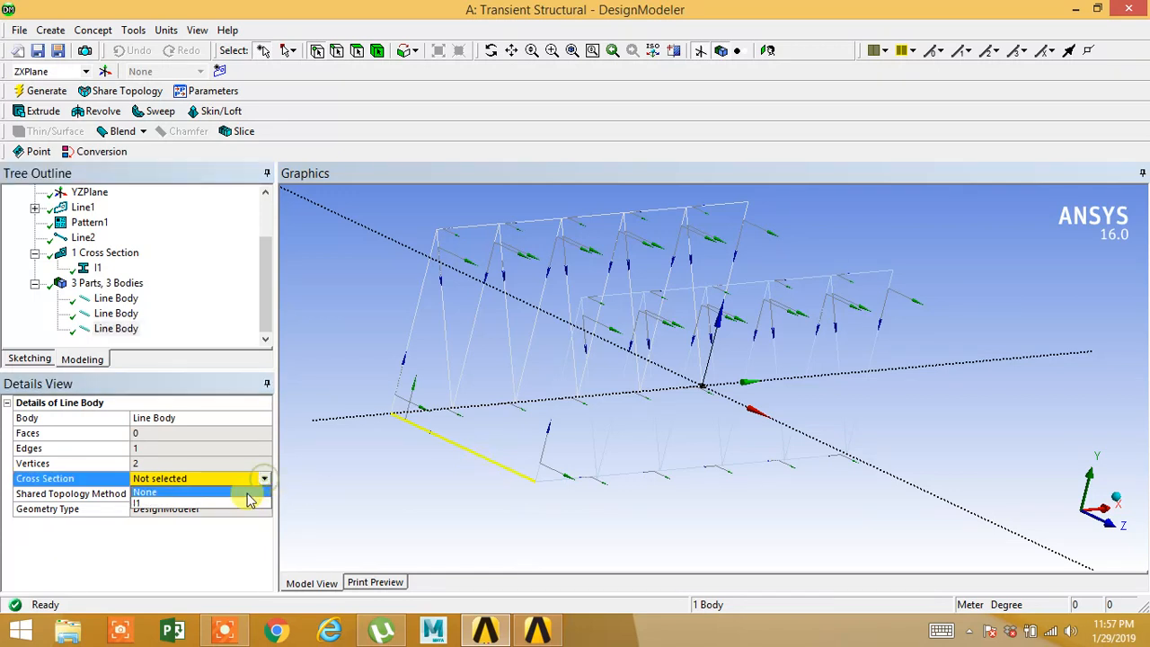
click(248, 501)
middle_drag(488, 495, 580, 506)
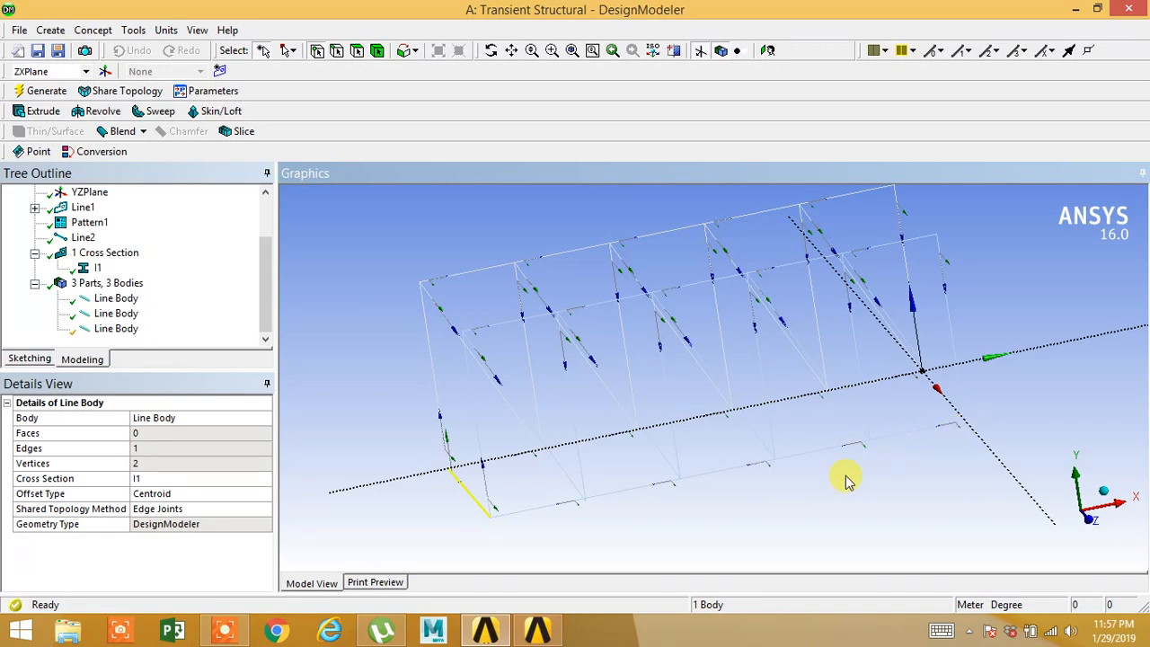
Start a linear pattern of the connecting line body, directed along the lower chord edge from the end bay toward the origin.
click(121, 328)
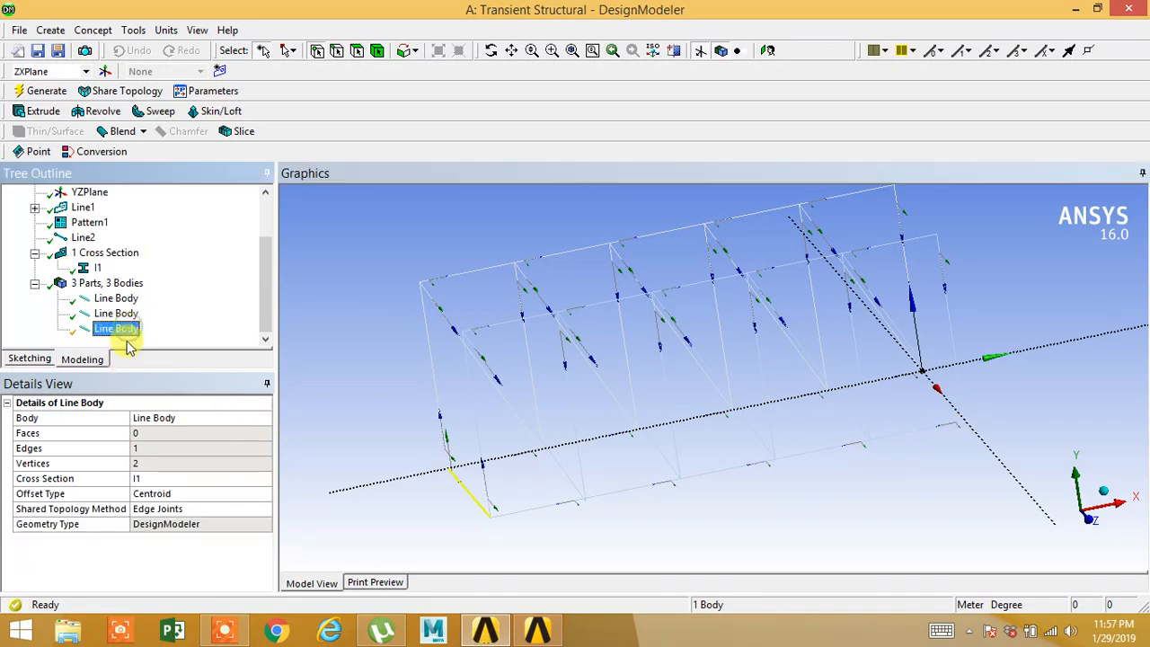
click(51, 30)
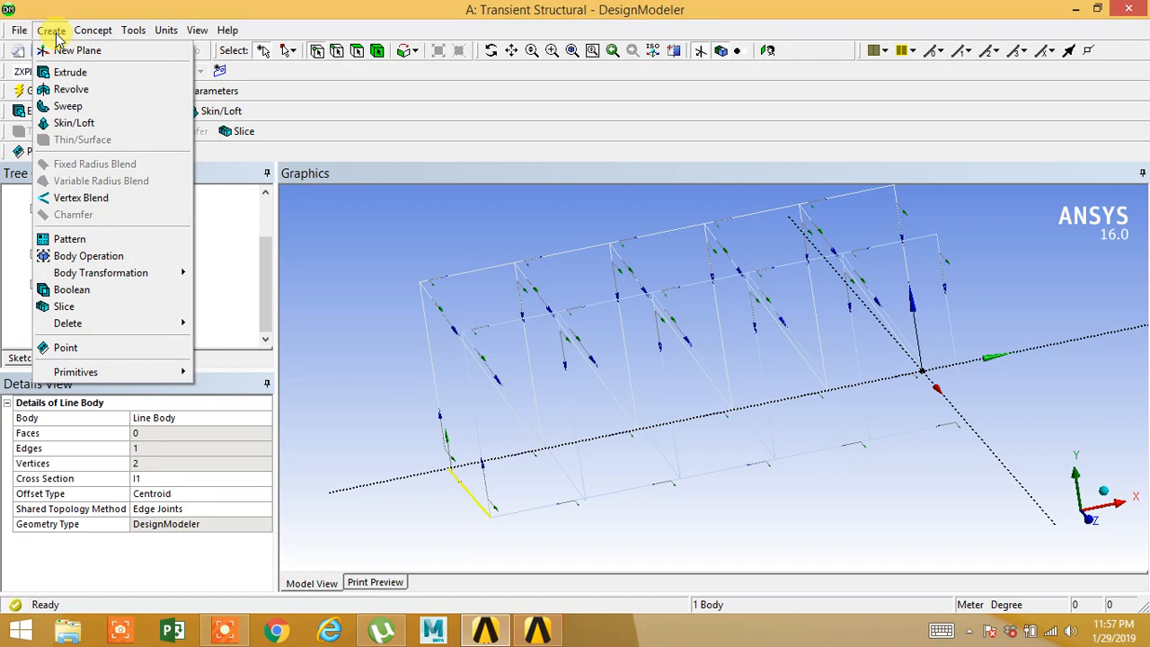
click(95, 239)
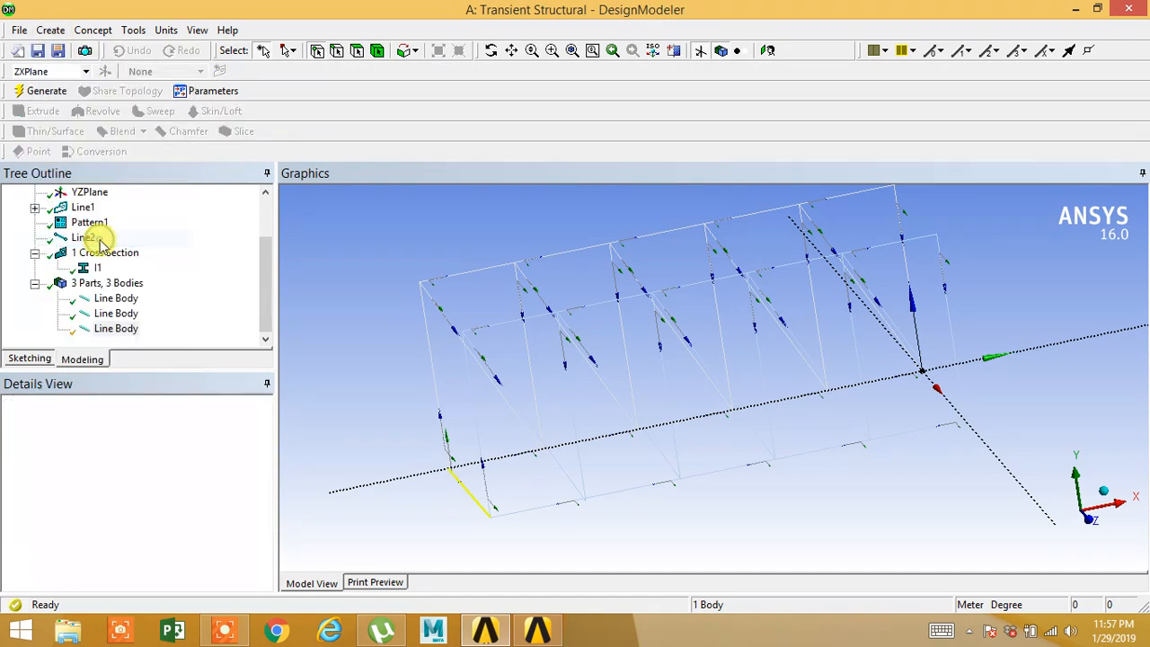
click(148, 449)
click(151, 449)
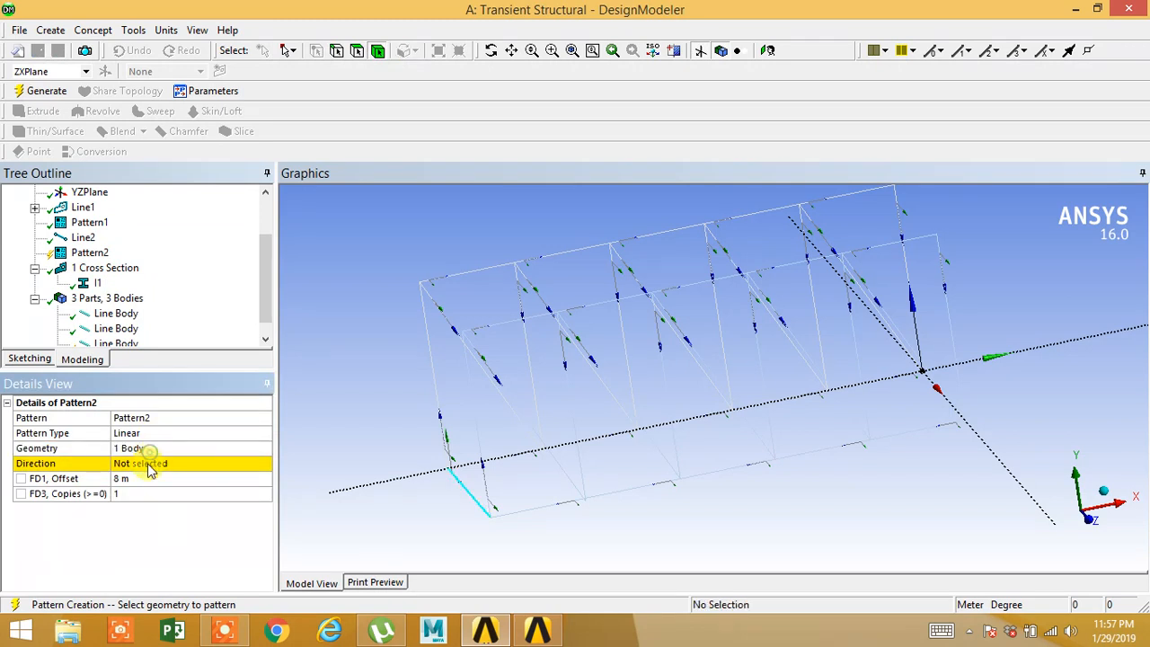
click(149, 463)
click(555, 512)
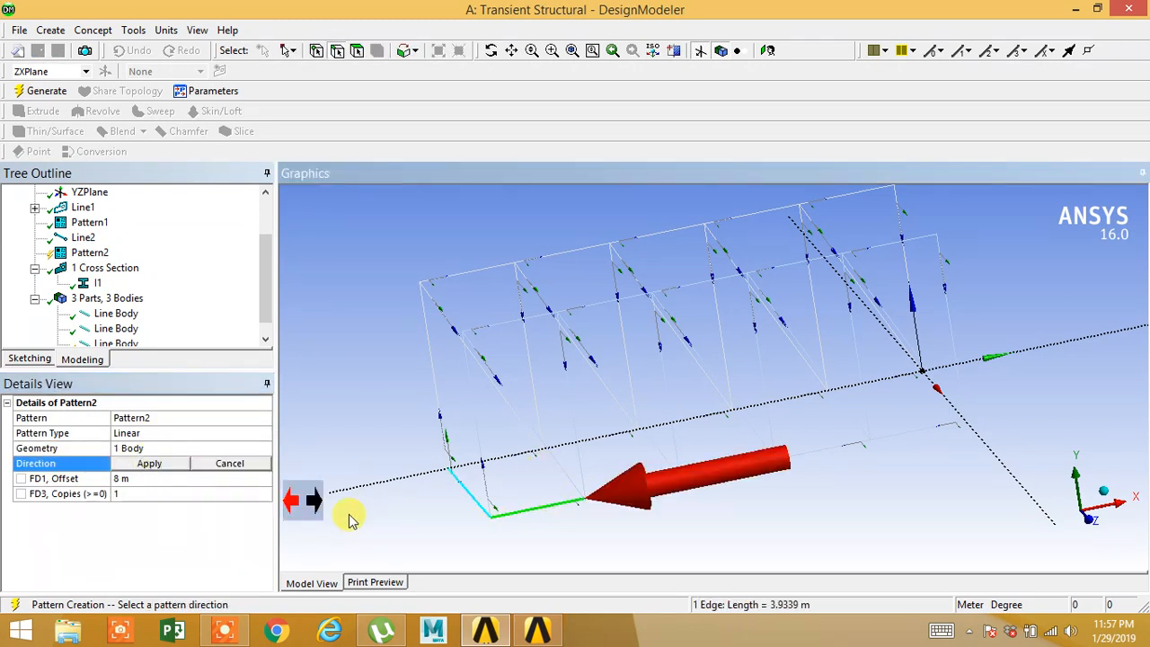
click(322, 514)
click(577, 506)
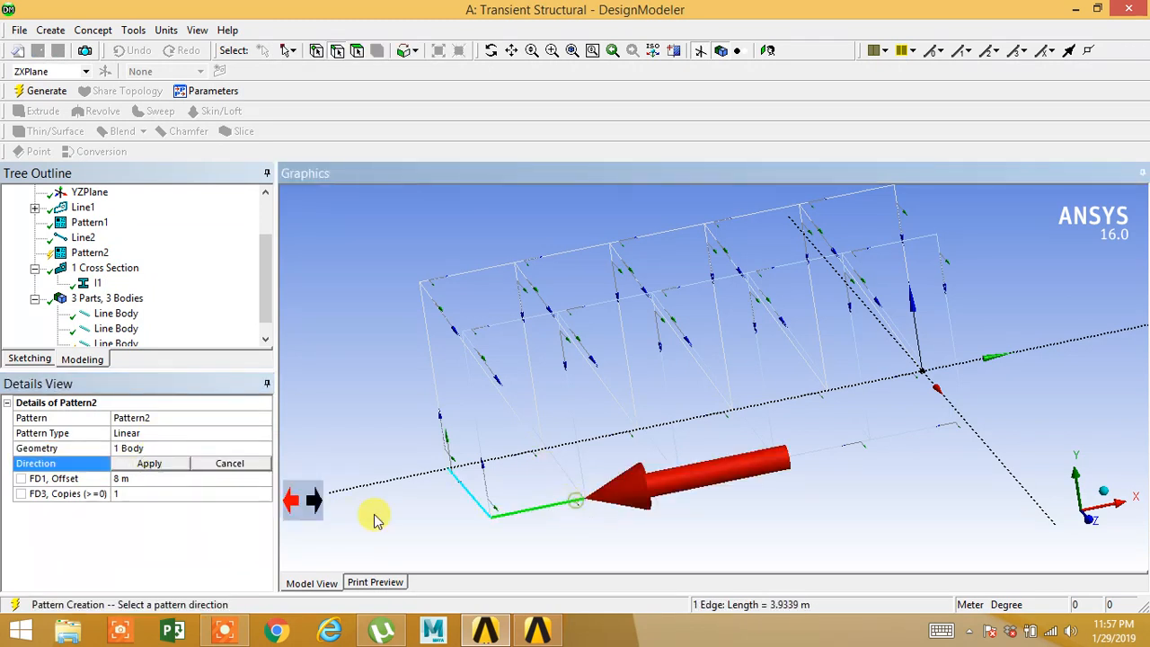
click(292, 501)
click(173, 465)
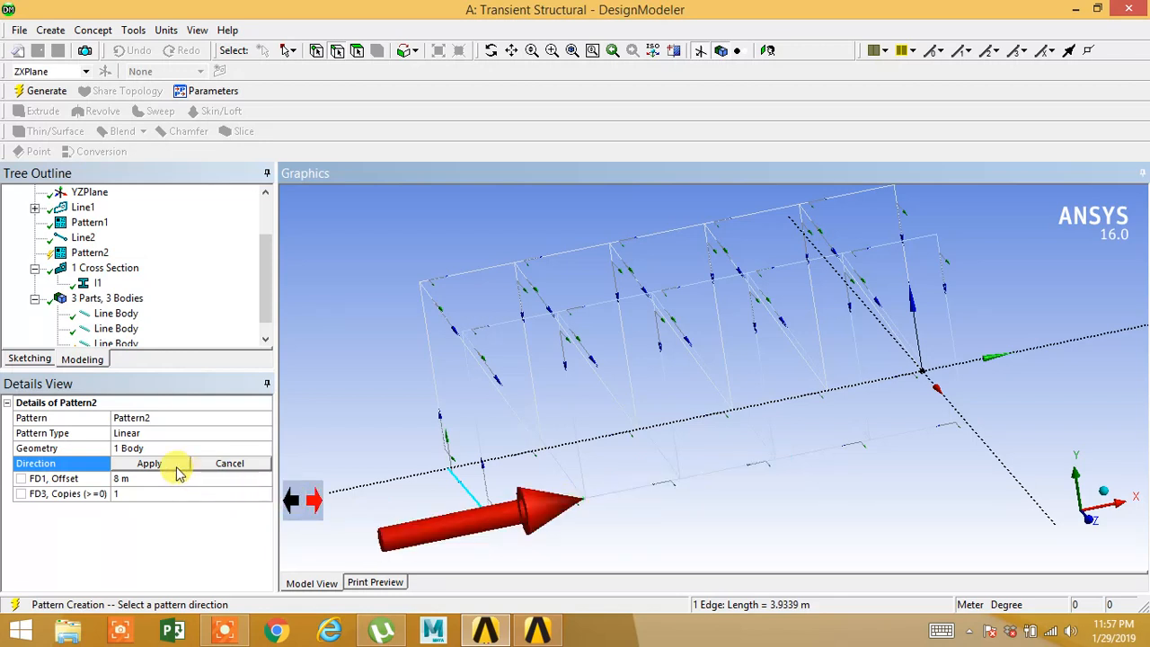
Set the pattern's offset to 4 m and its copies to 5, and generate the lower cross members.
click(131, 479)
text(4)
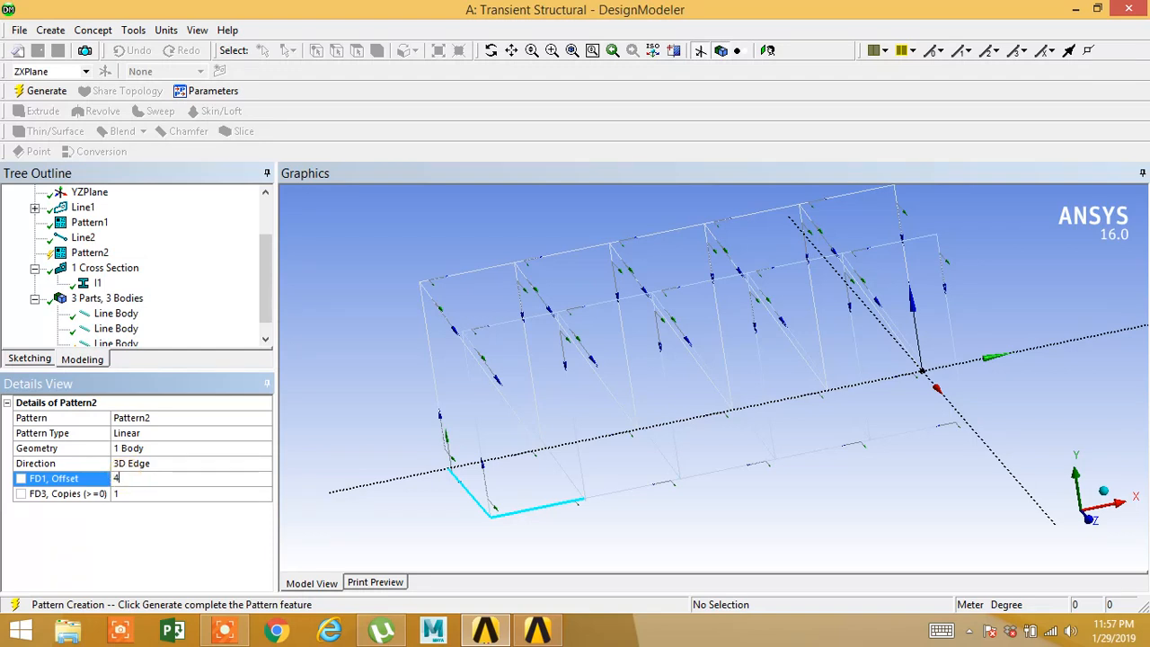
click(406, 496)
click(147, 493)
text(5)
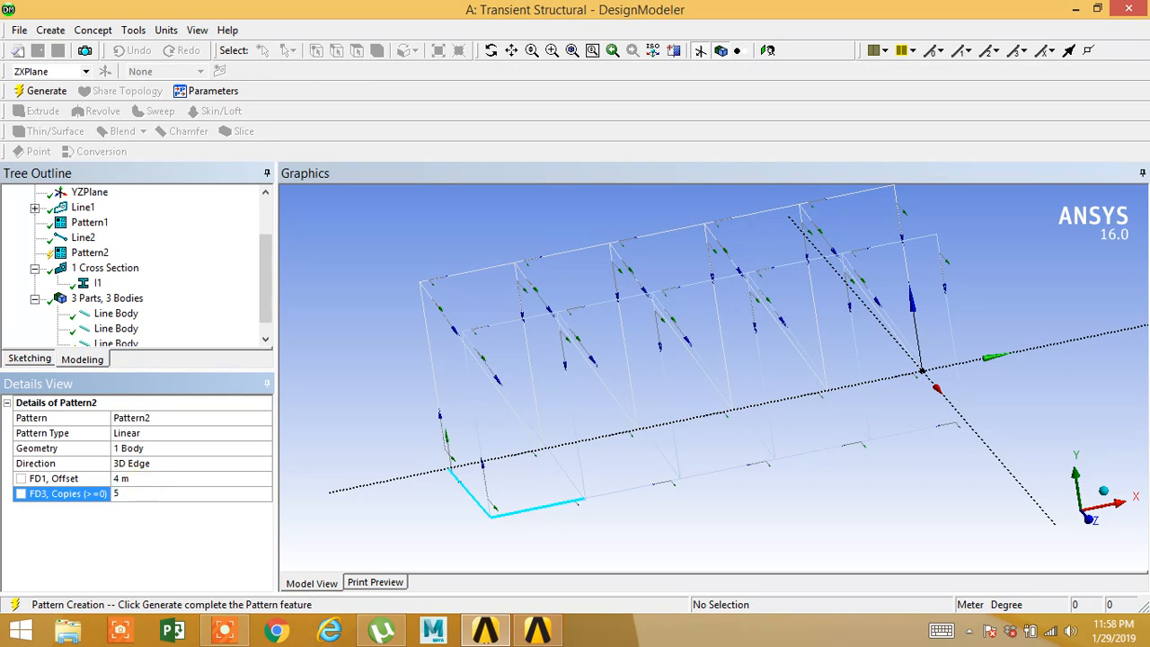
key(Return)
click(45, 91)
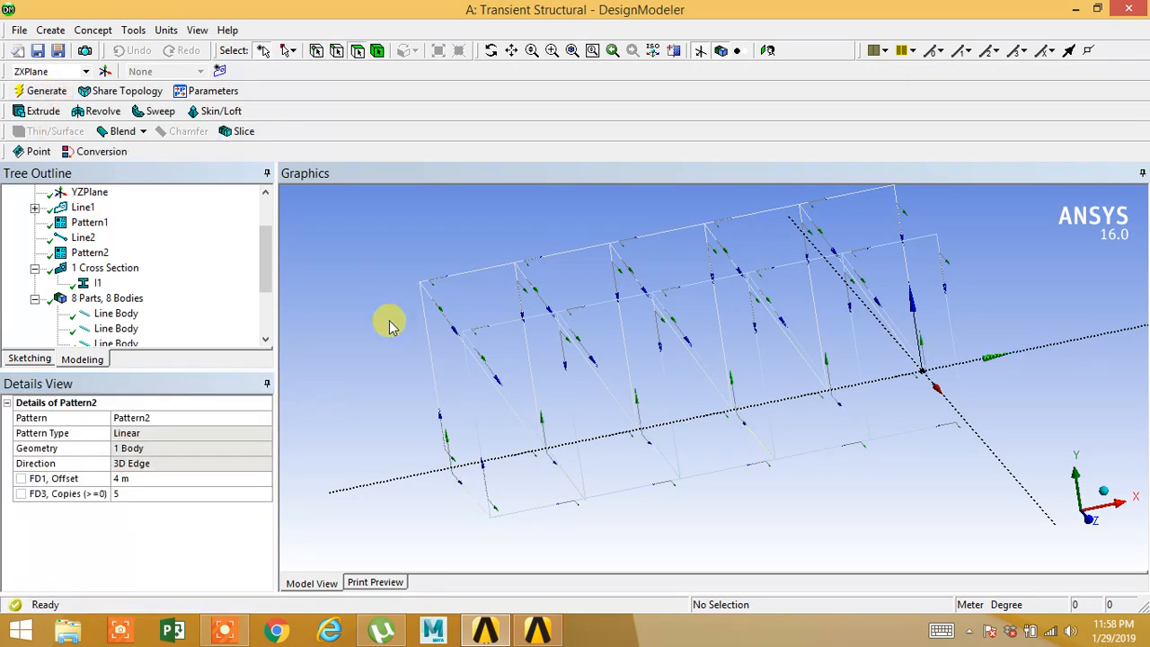
middle_drag(436, 419, 390, 406)
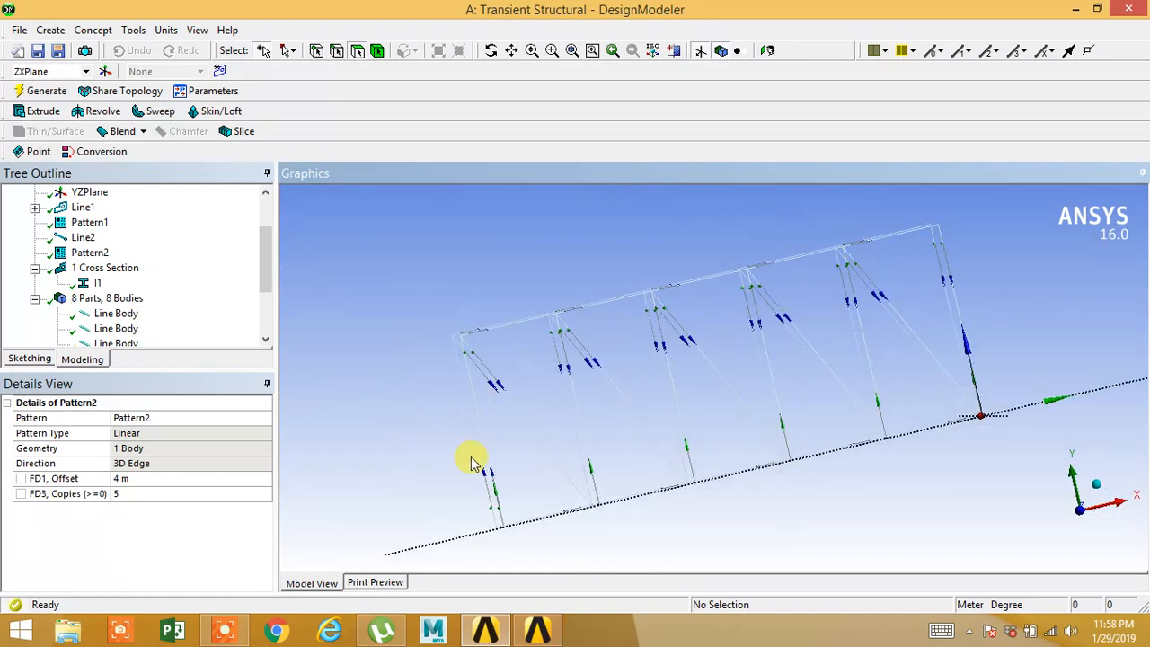
middle_drag(495, 493, 502, 452)
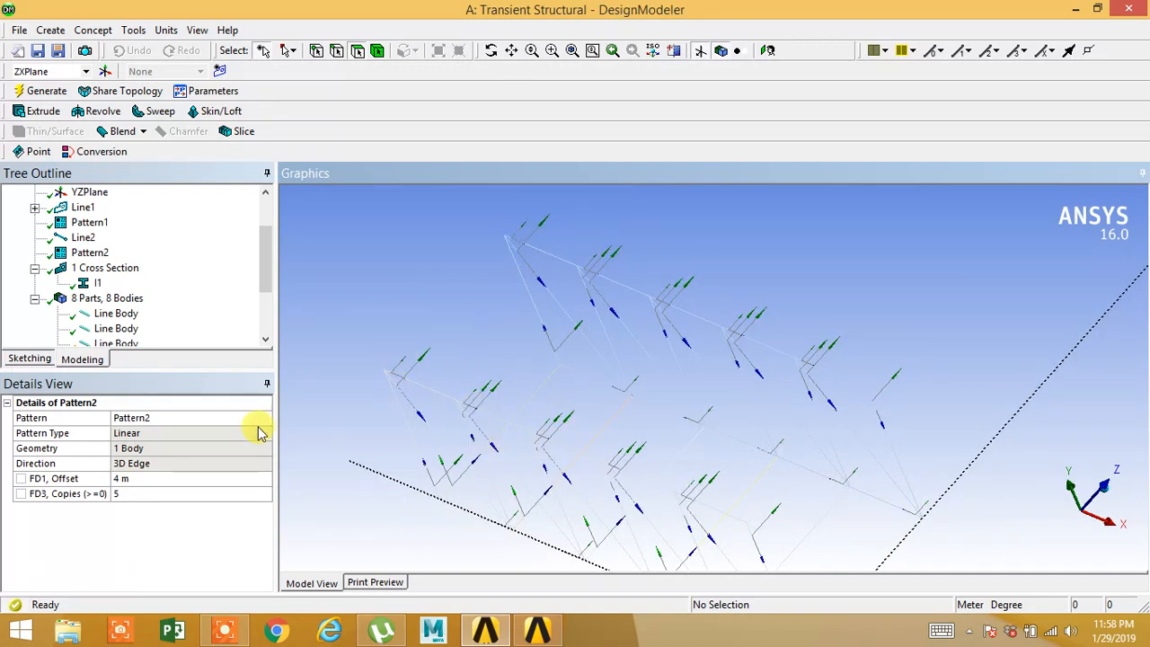
Start another linear pattern using the six lower cross-member line bodies as its geometry.
drag(266, 261, 266, 323)
click(135, 314)
shift+click(115, 330)
middle_drag(457, 414, 444, 465)
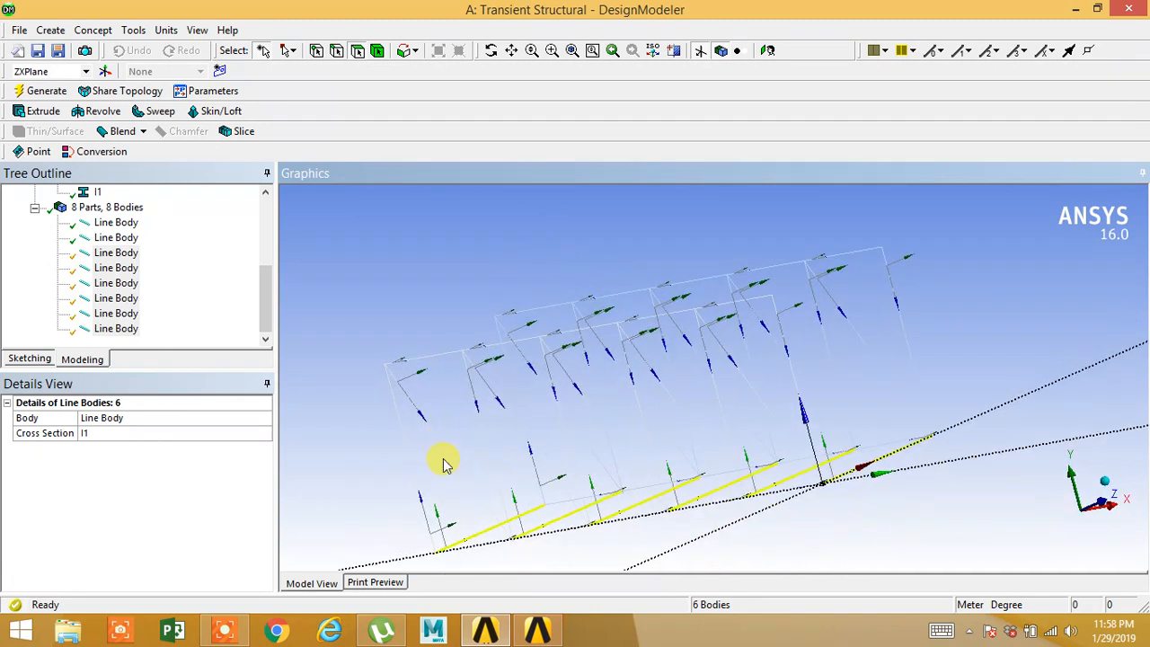
click(78, 32)
click(43, 20)
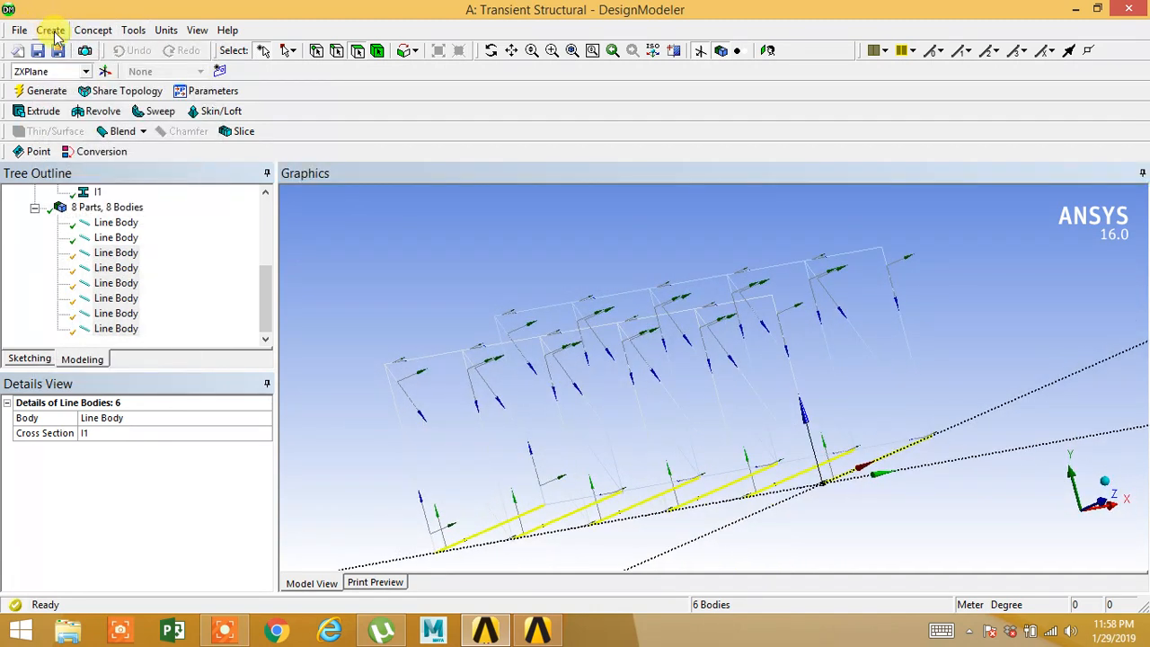
click(51, 31)
click(72, 236)
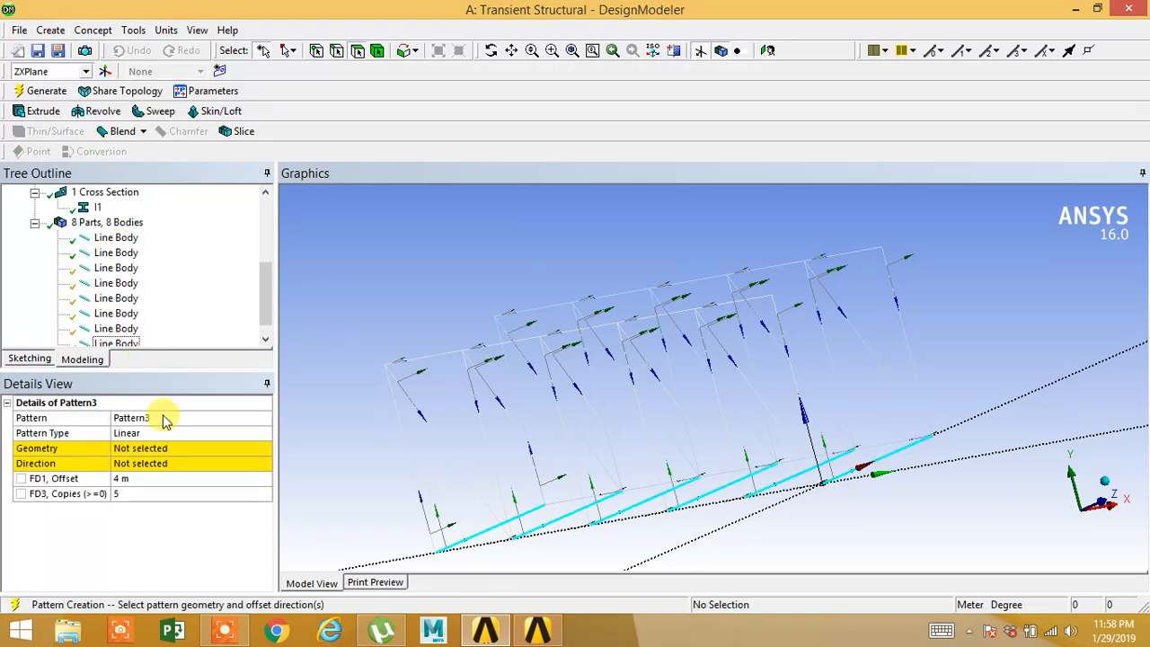
click(144, 448)
click(151, 450)
click(151, 463)
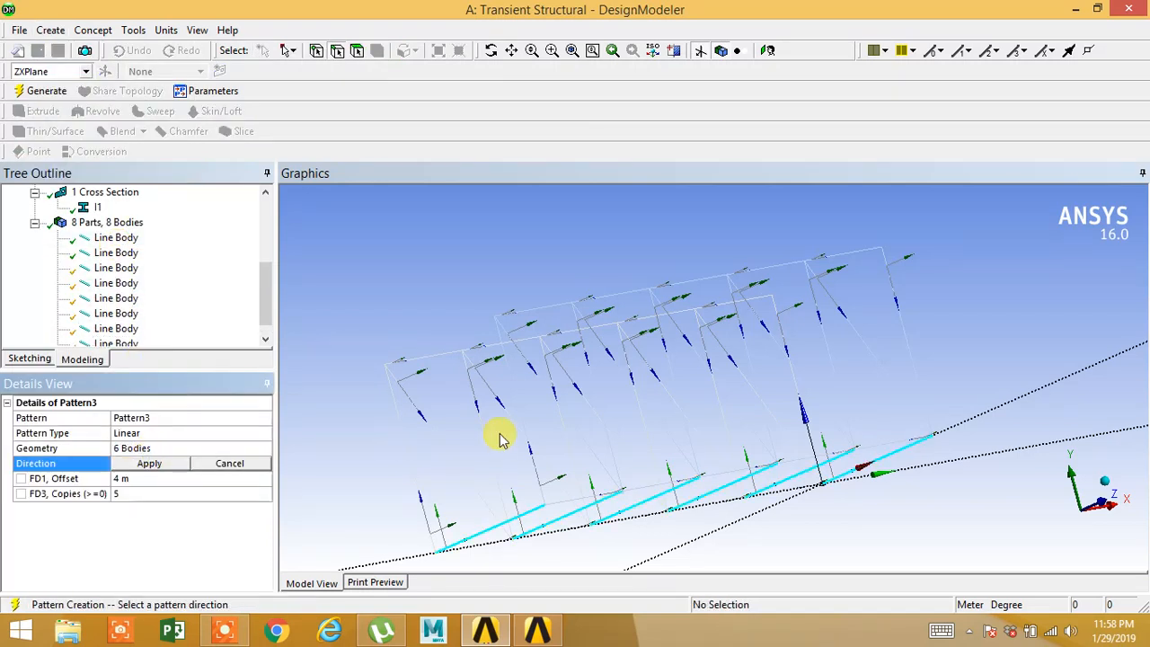
Direct the pattern upward along a vertical truss member, with 1 copy at an 8 m offset, and generate the upper cross members.
click(485, 448)
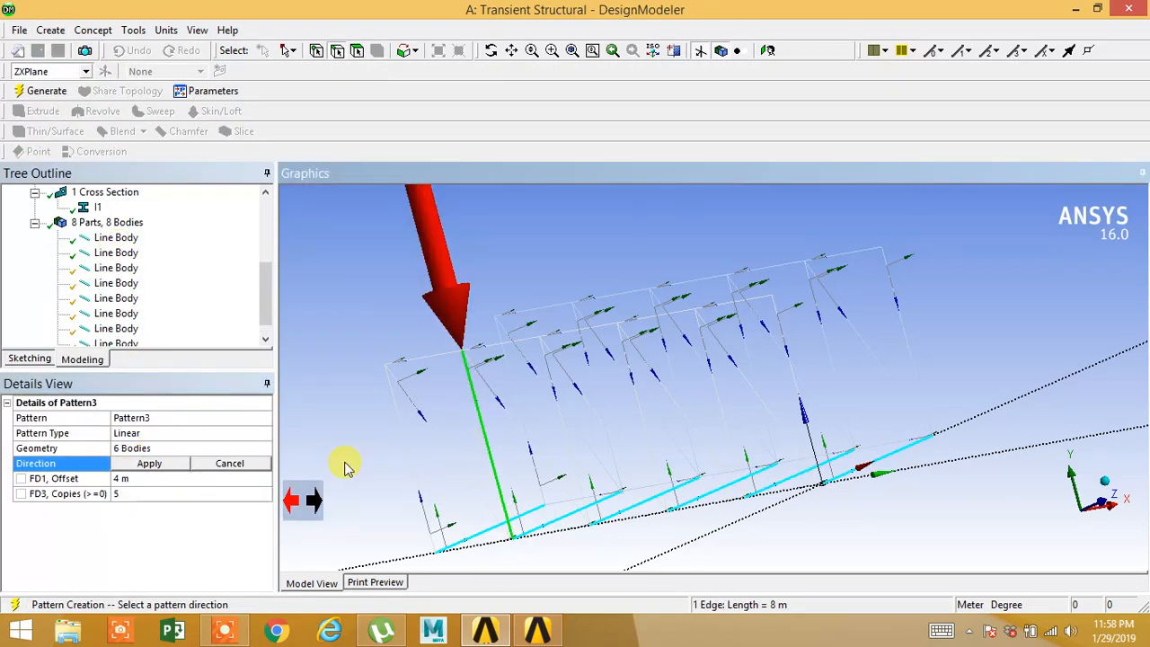
click(312, 500)
click(162, 463)
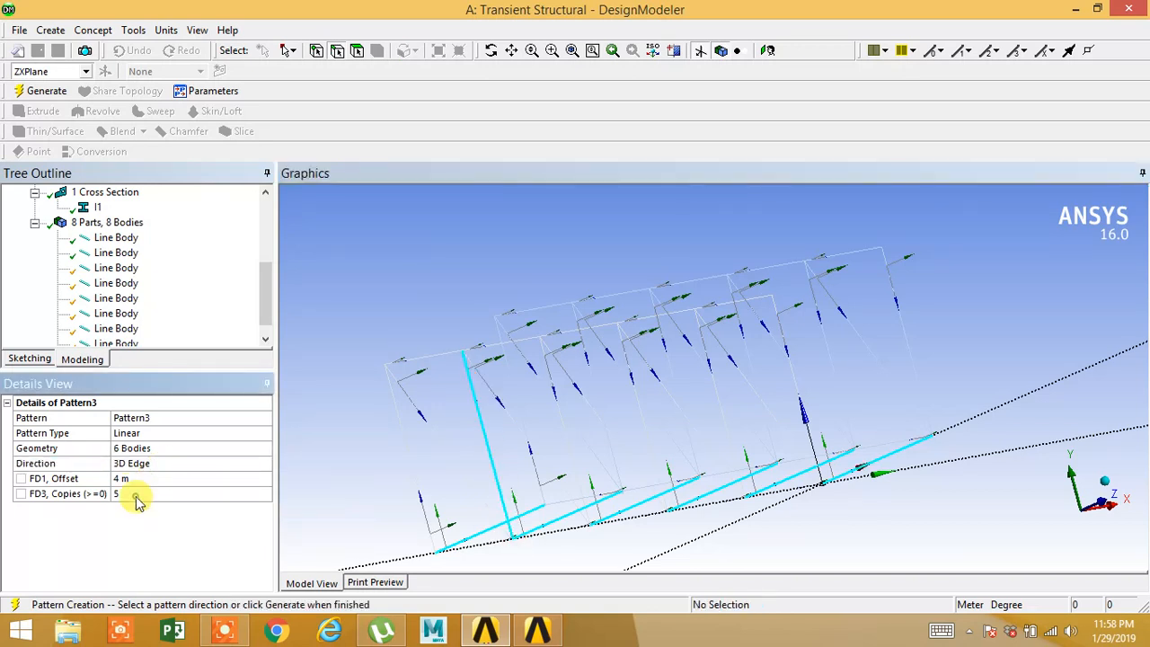
click(136, 494)
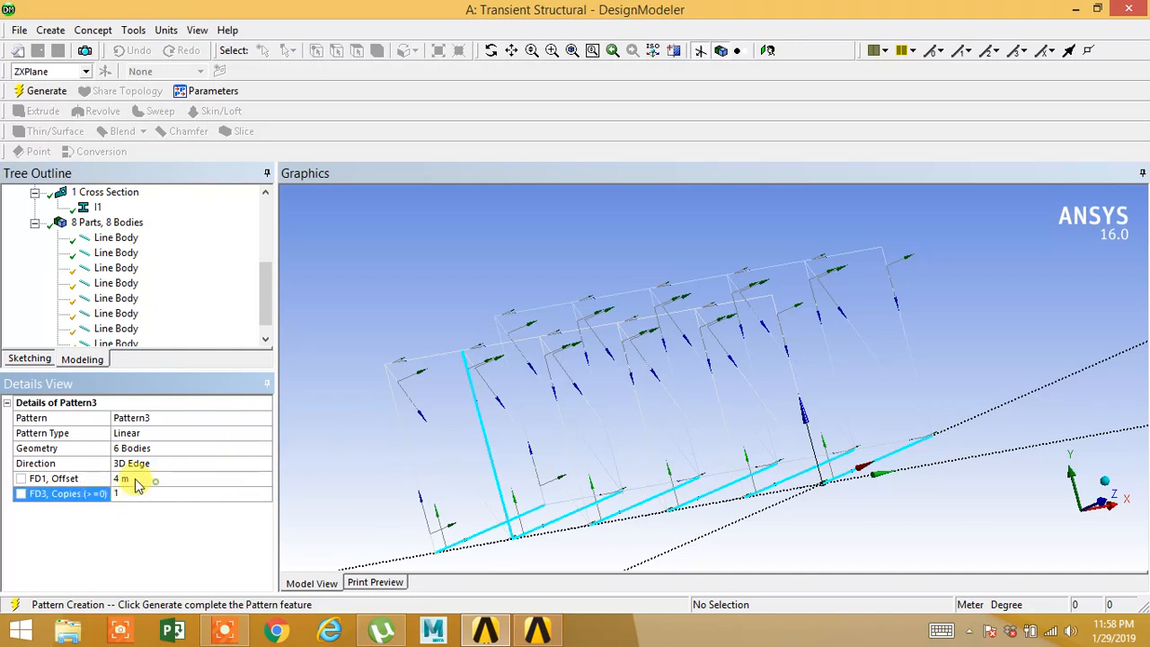
click(135, 478)
text(8)
click(355, 410)
click(49, 98)
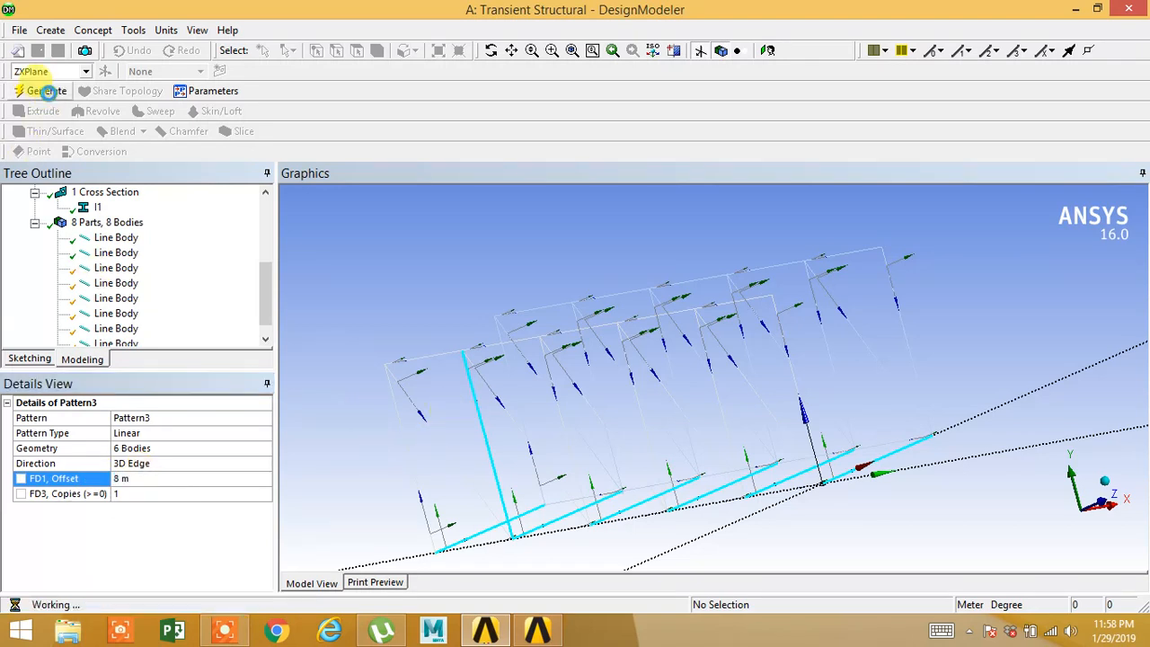
middle_drag(509, 360, 555, 381)
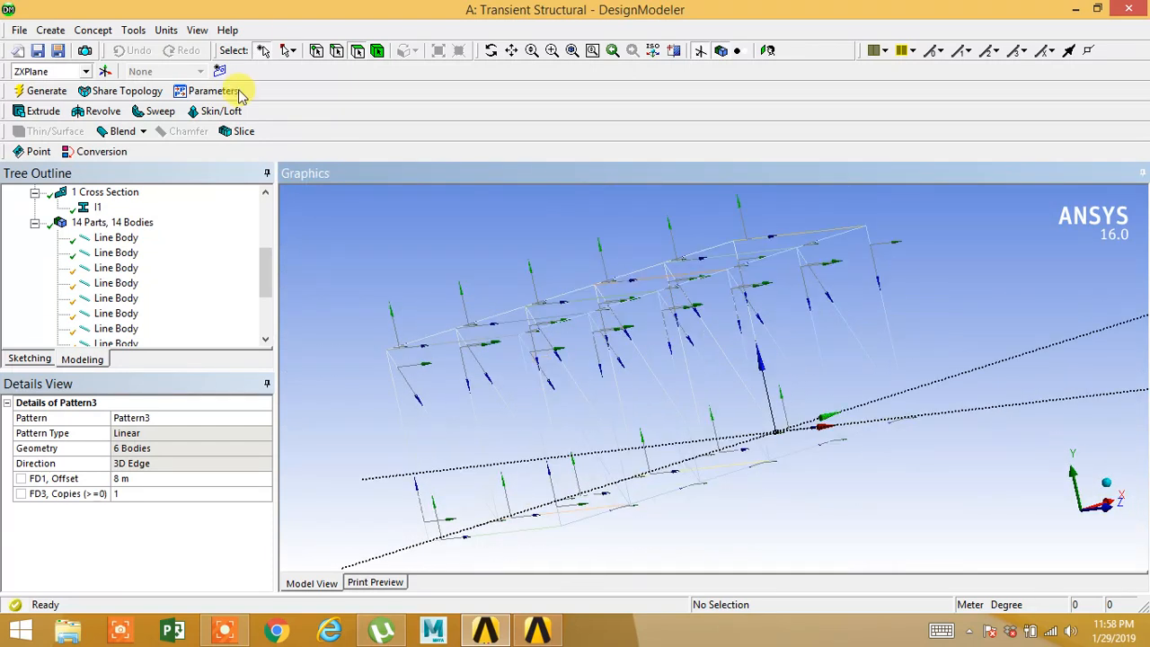
Display the cross section solids and inspect the I-section members of the whole frame.
click(193, 31)
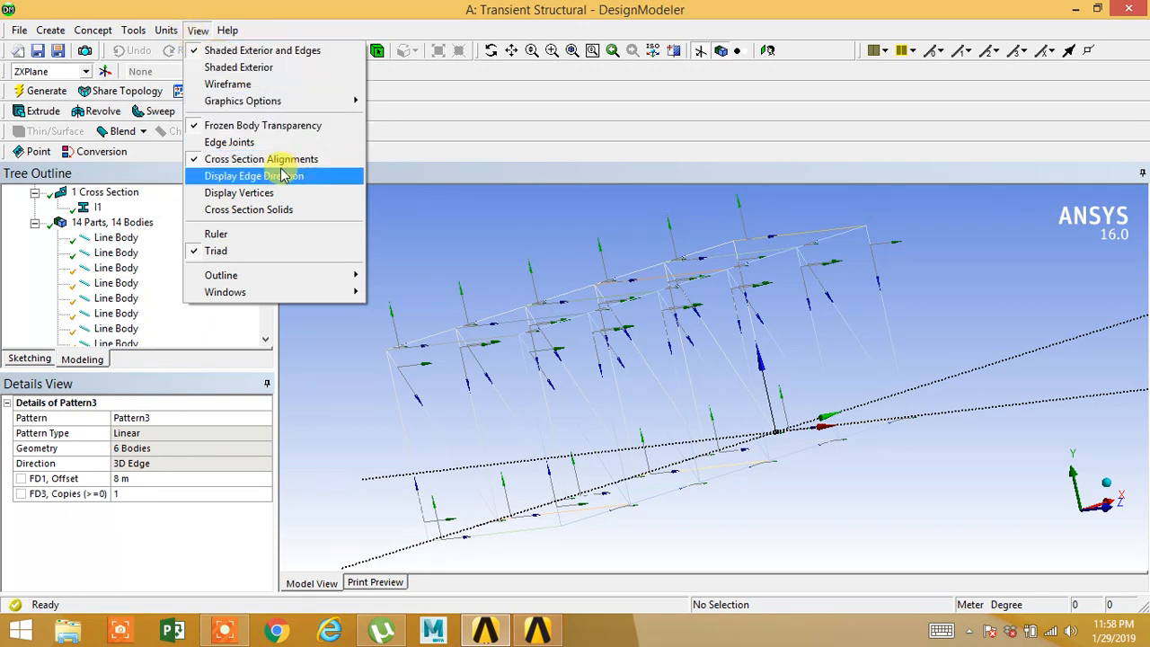
click(295, 208)
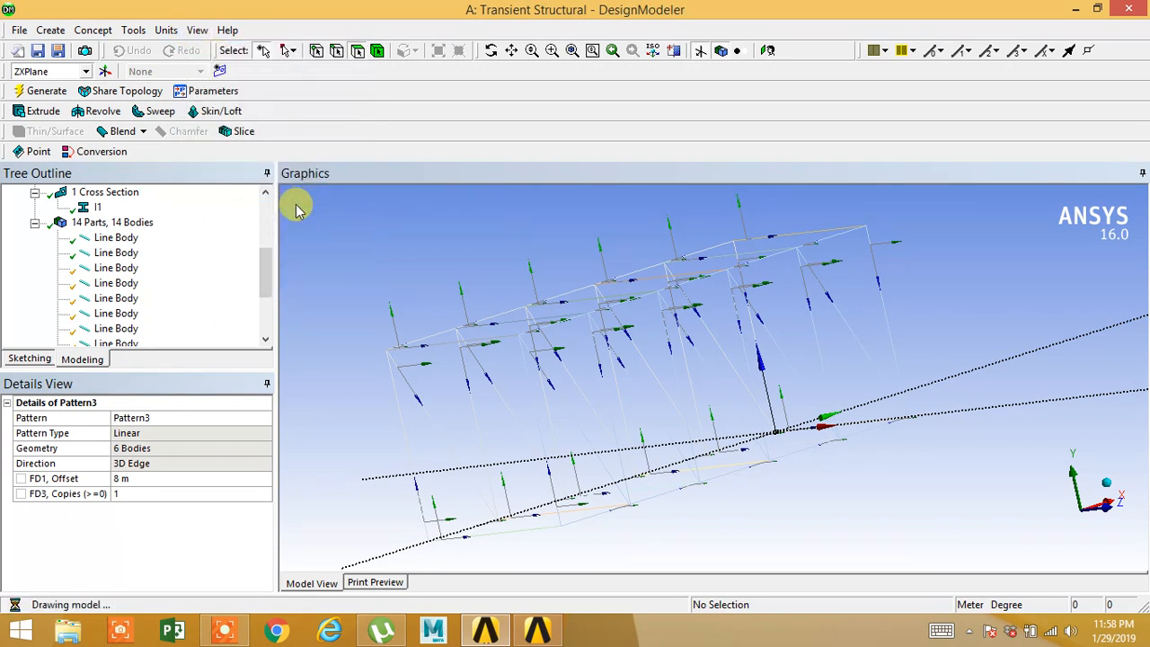
scroll(451, 377, up, 3)
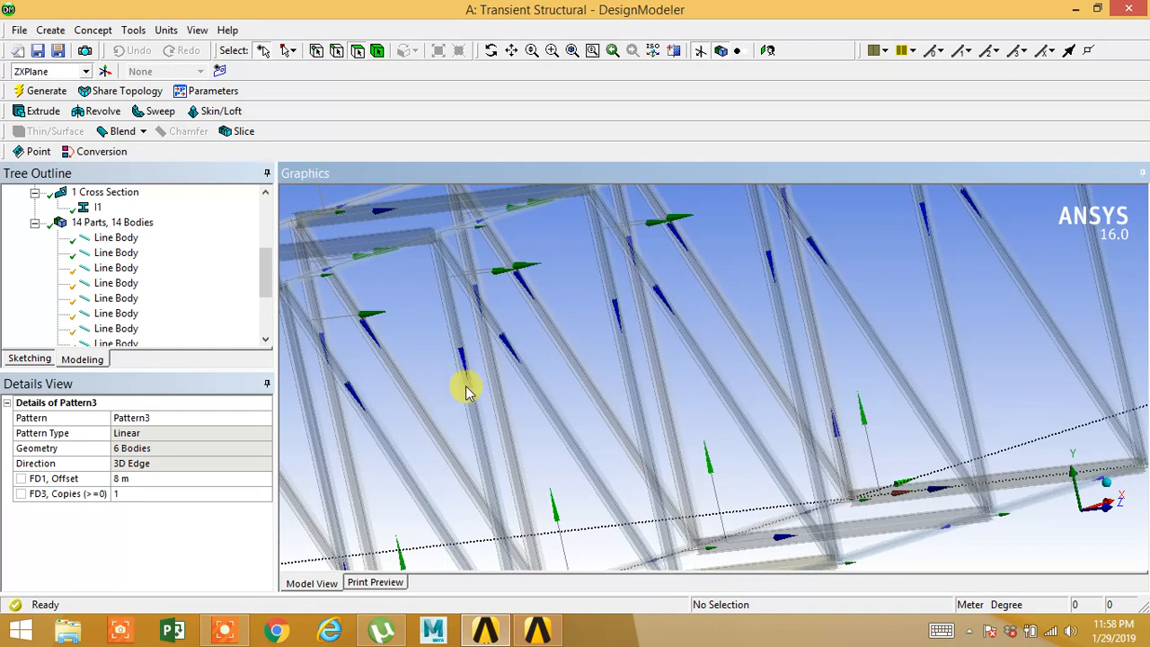
scroll(469, 388, down, 1)
middle_drag(606, 419, 569, 464)
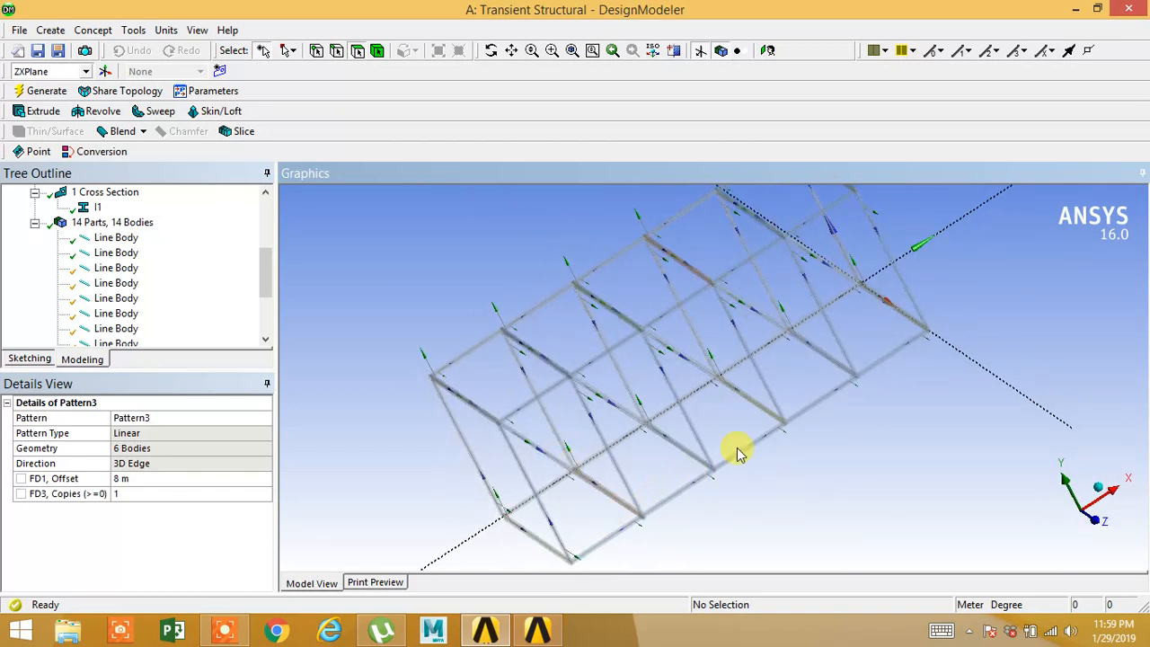
middle_drag(656, 495, 662, 478)
Define a Surfaces From Edges feature from the four lower edges of the end bay farthest from the origin.
click(90, 31)
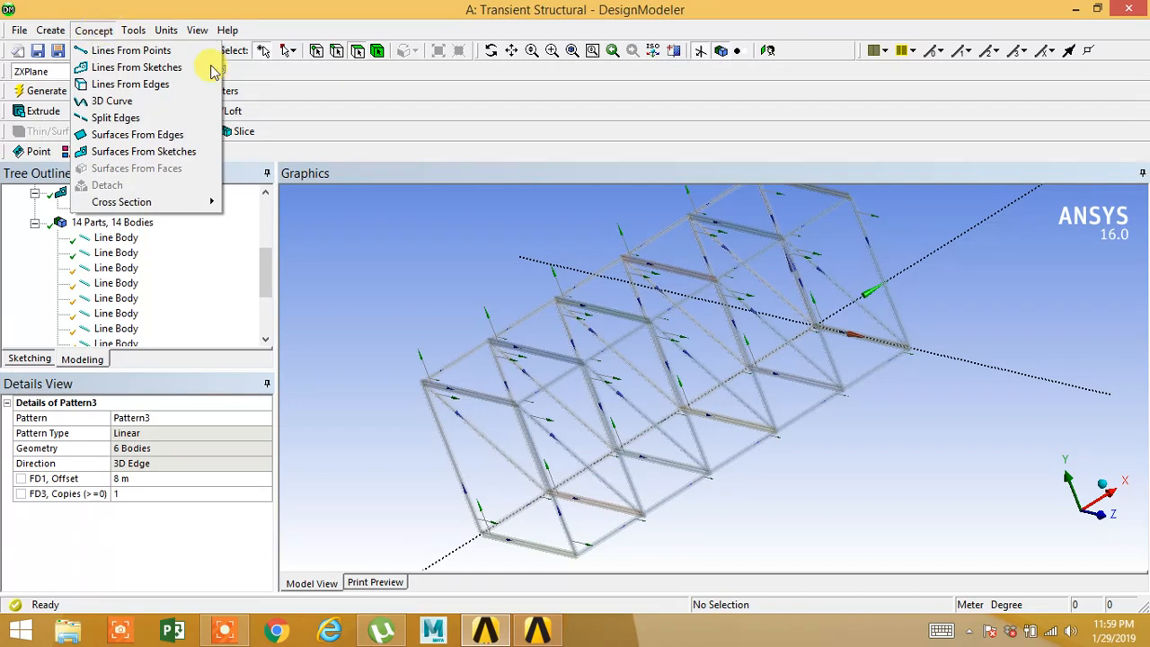
click(403, 249)
click(90, 30)
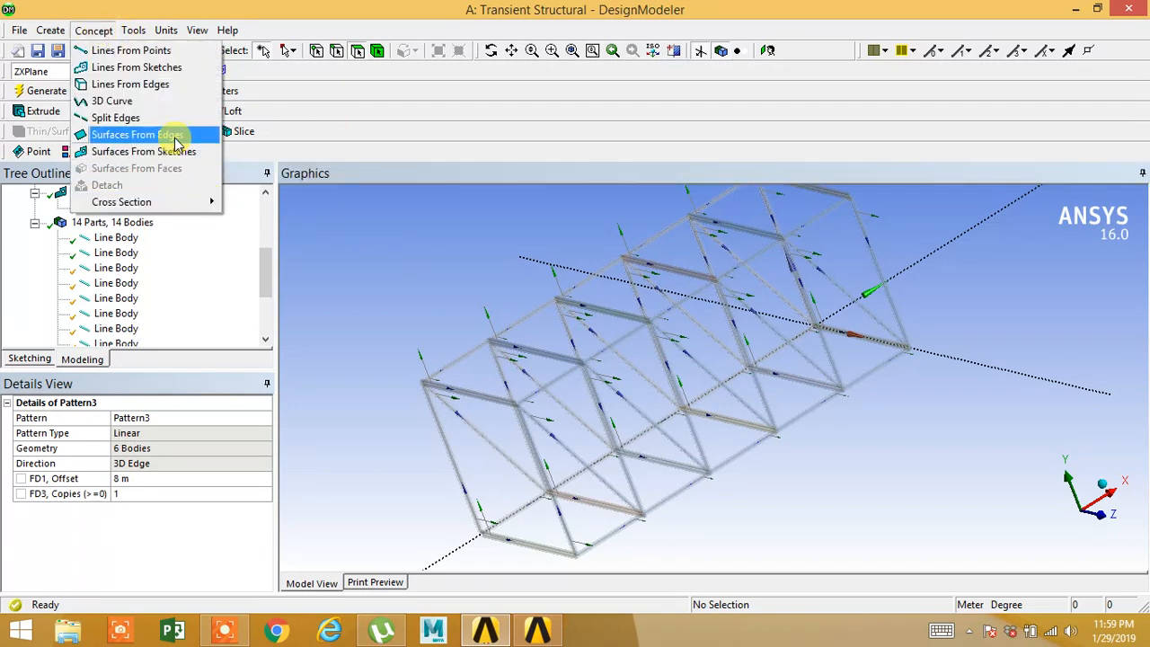
click(318, 318)
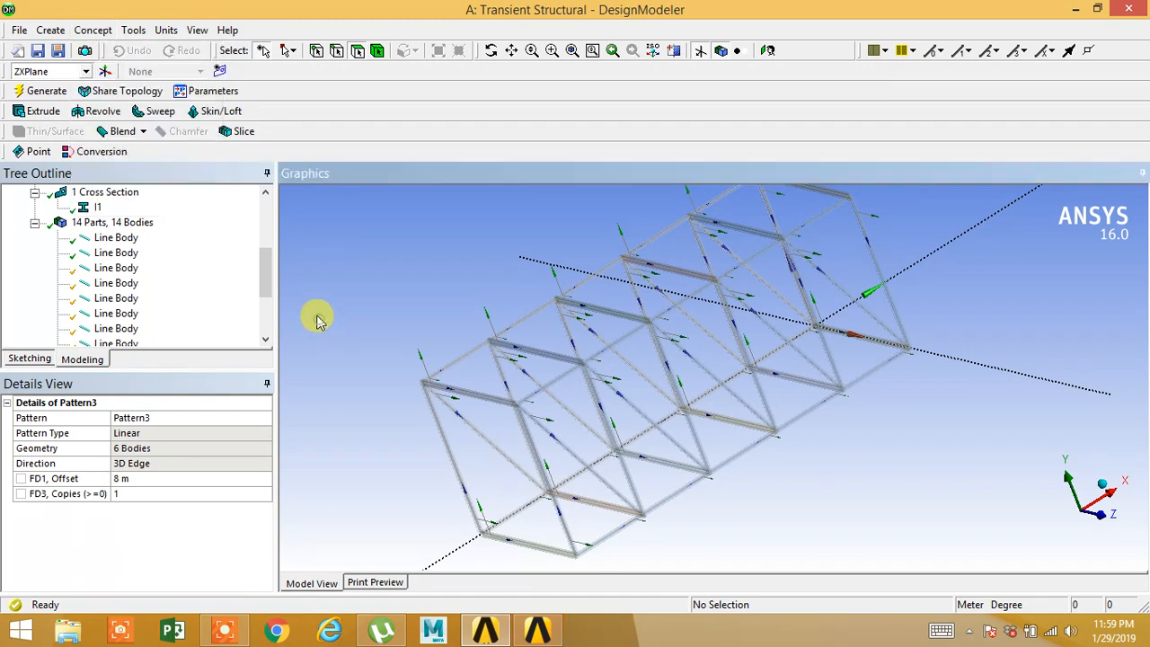
click(94, 31)
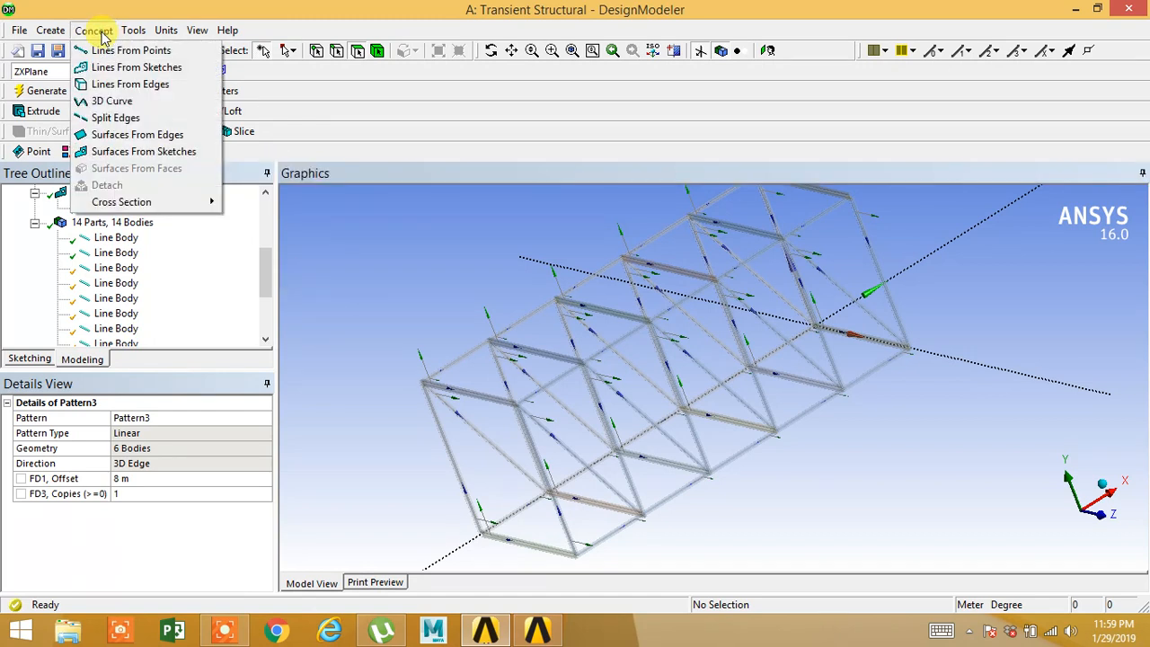
click(135, 135)
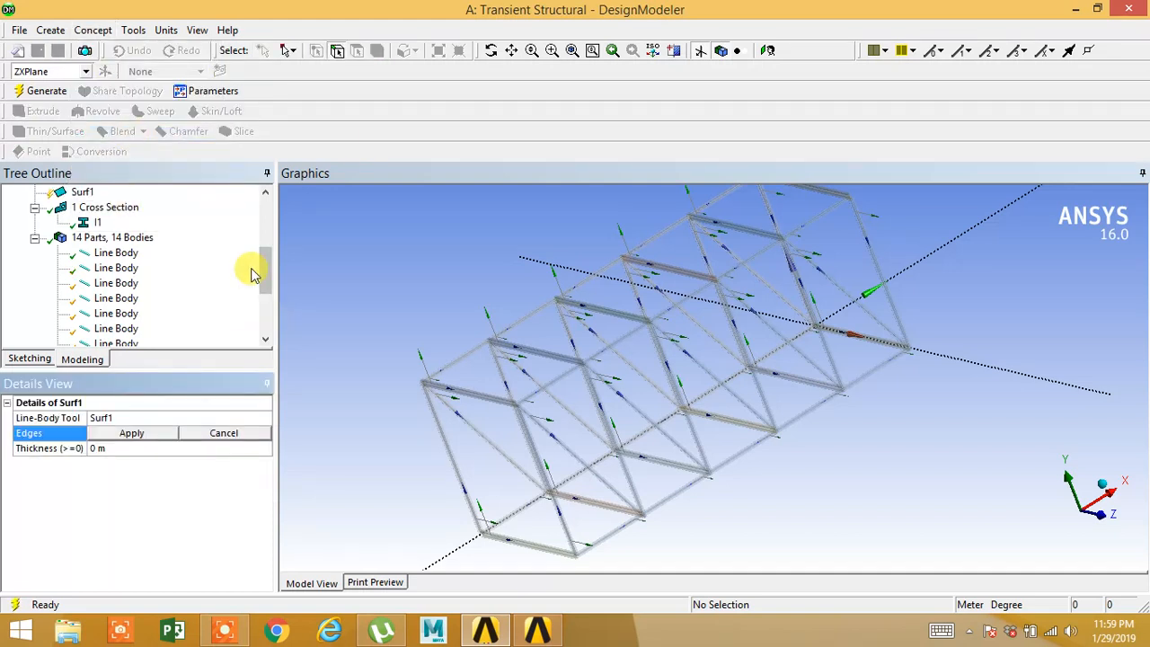
click(510, 520)
ctrl+click(597, 507)
ctrl+click(614, 538)
ctrl+click(537, 548)
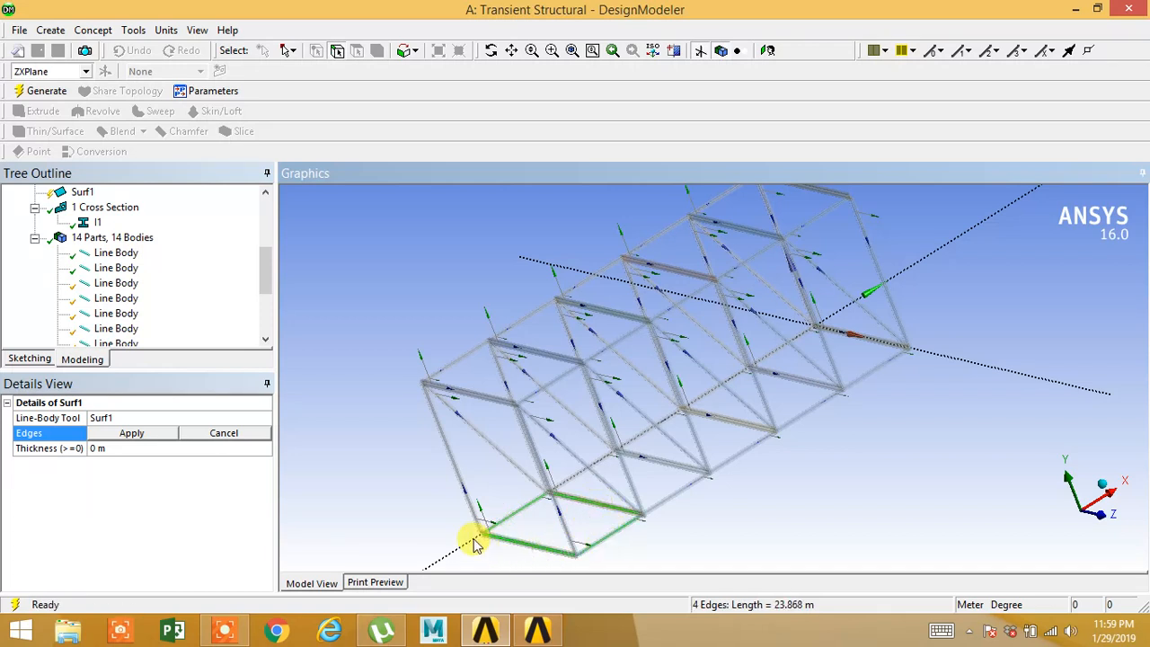
click(131, 434)
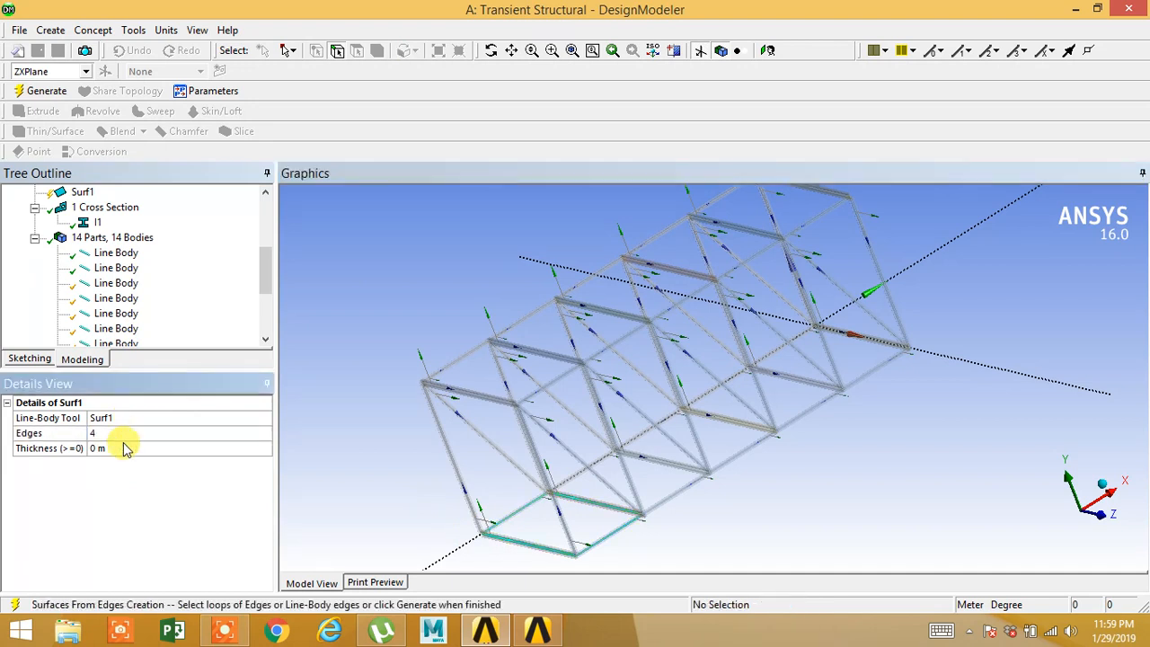
Set the surface thickness to 0.15 m and try to generate the surface from the end bay's four lower edges.
click(124, 448)
text(0.)
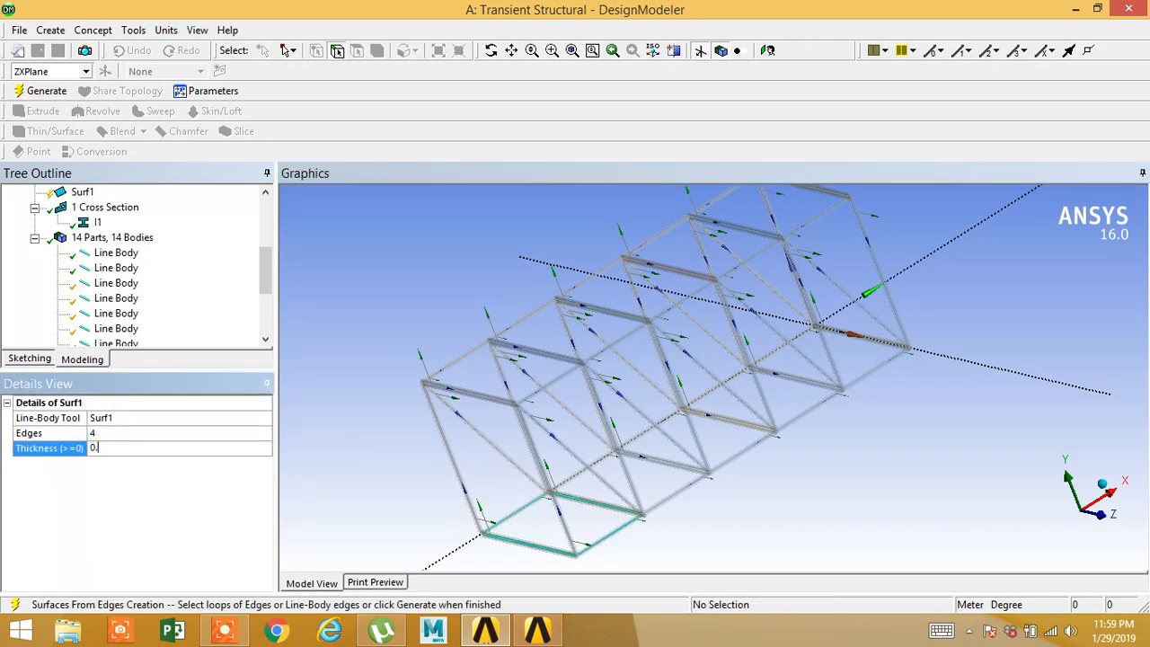
text(15)
key(Return)
click(48, 95)
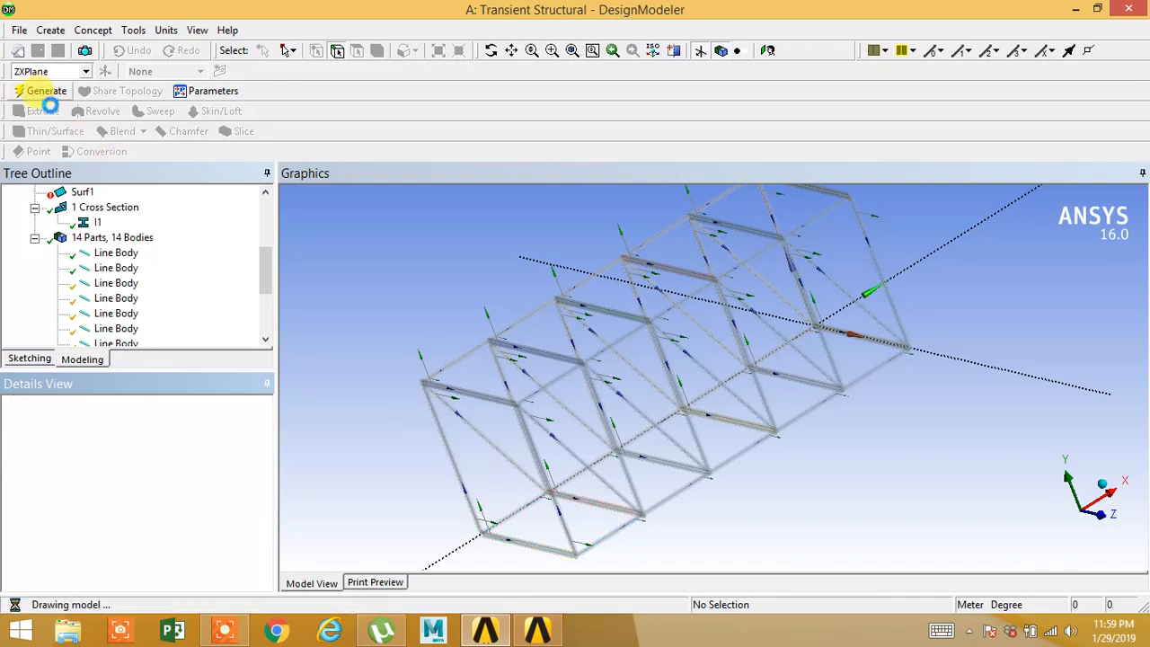
Delete the Surf1 feature from the model.
right_click(82, 192)
click(183, 359)
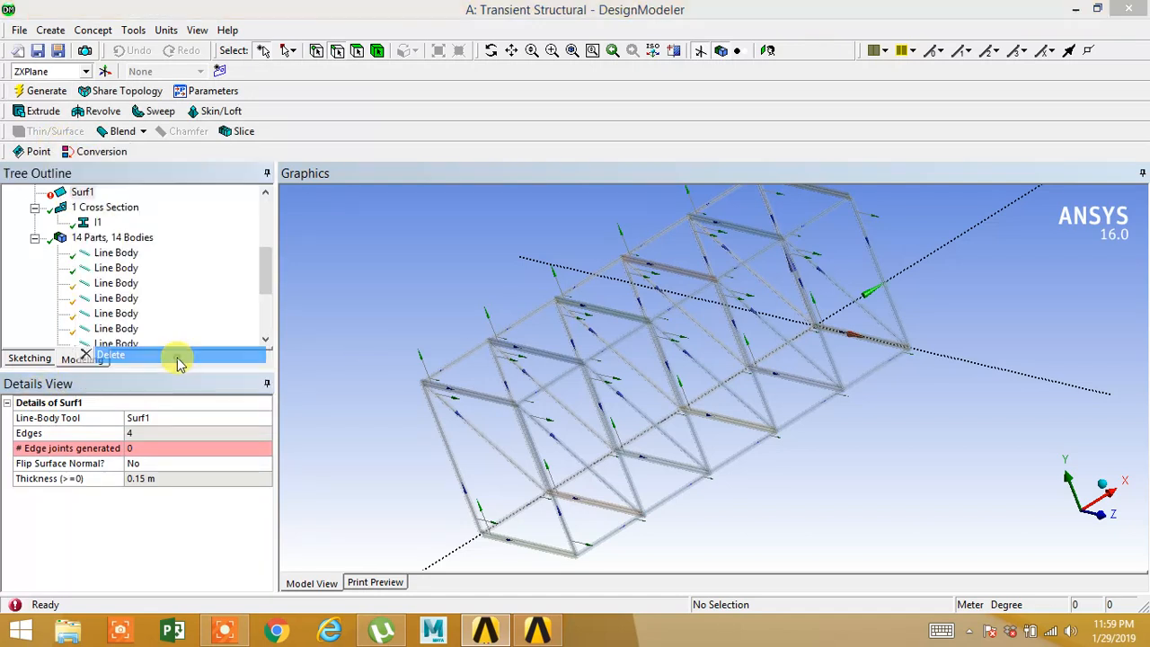
click(488, 372)
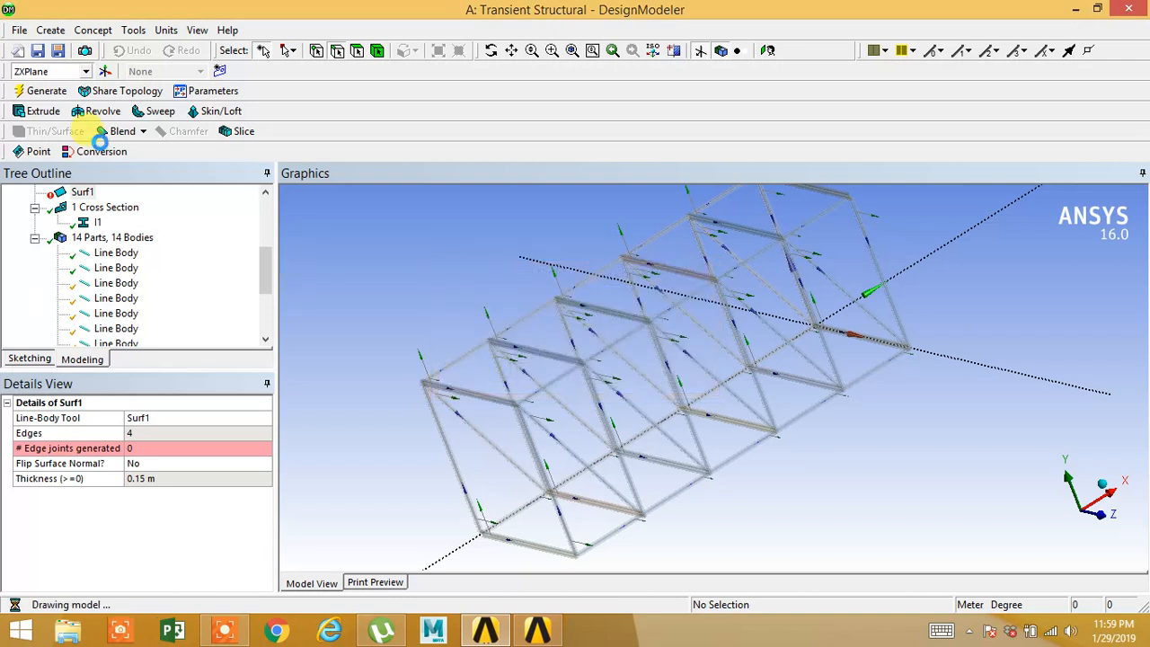
middle_drag(416, 480, 439, 492)
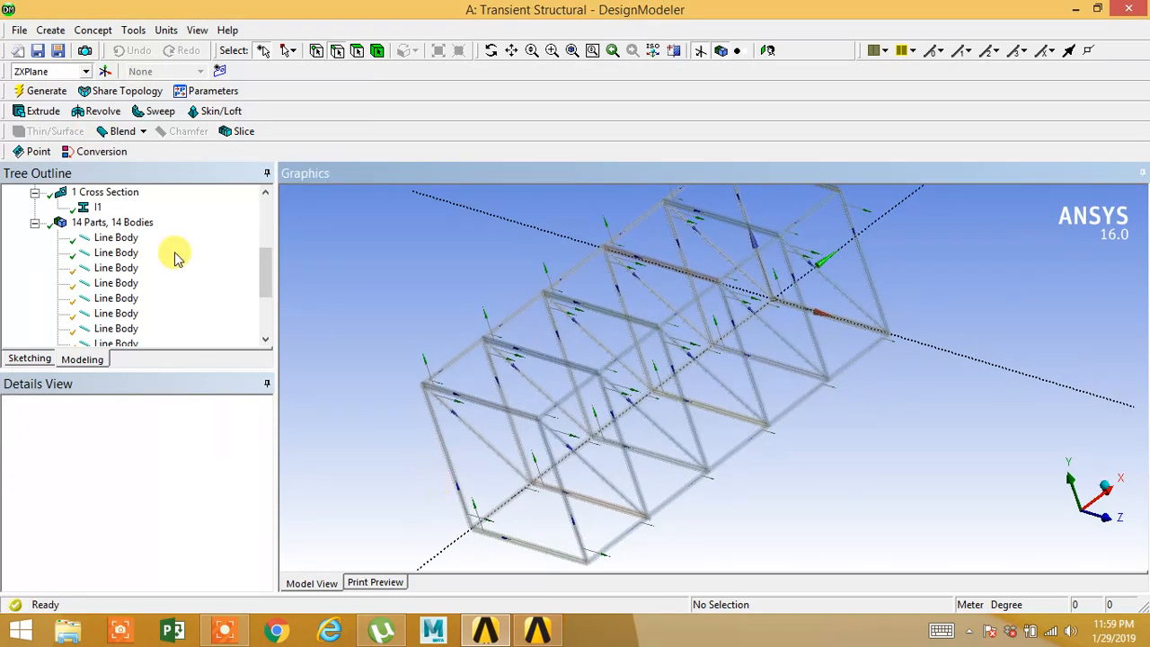
Try again to generate a 0.15 m thick Surfaces From Edges feature from the four lower edges of the end bay farthest from the origin.
click(93, 30)
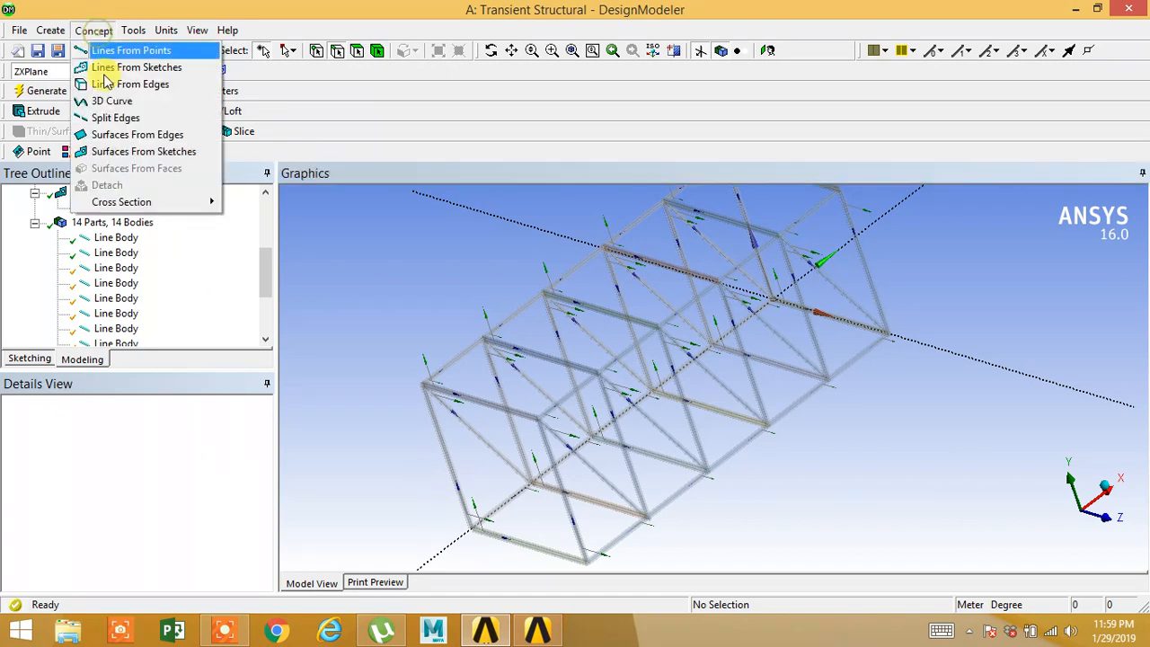
click(144, 135)
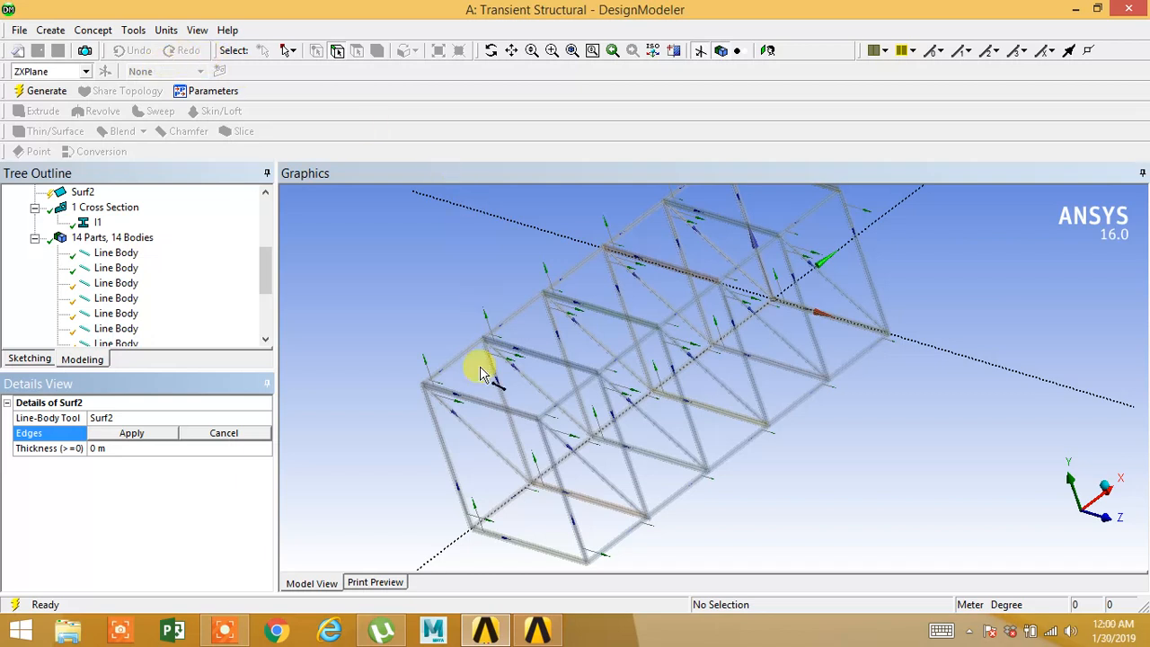
click(503, 510)
ctrl+click(610, 513)
ctrl+click(624, 533)
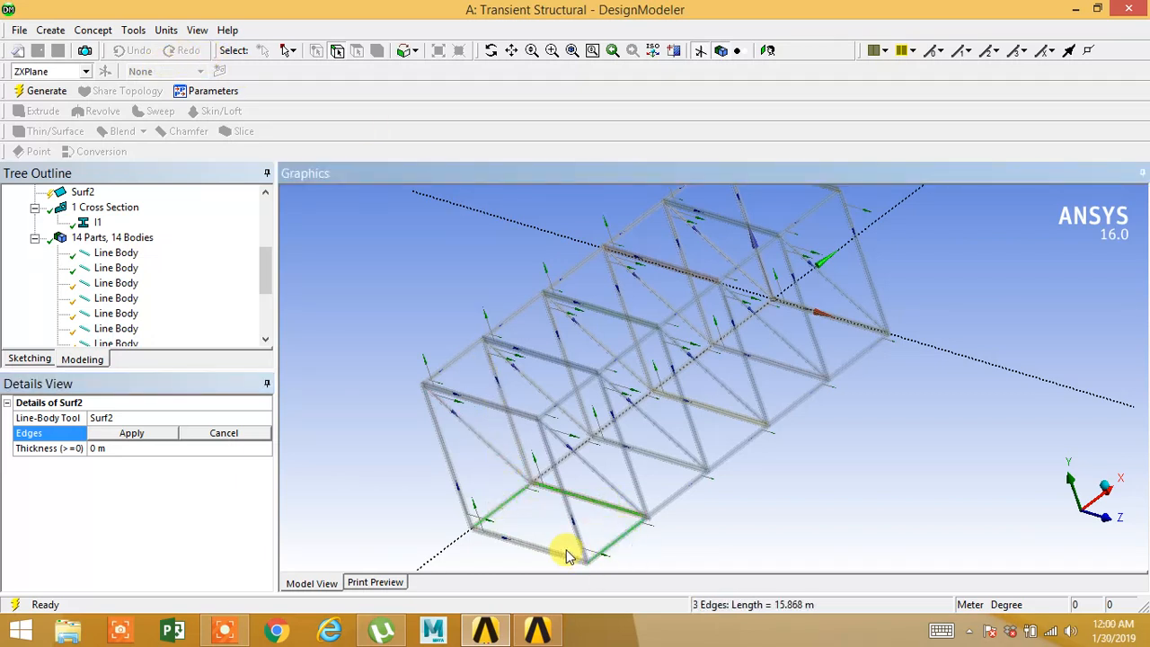
ctrl+click(544, 551)
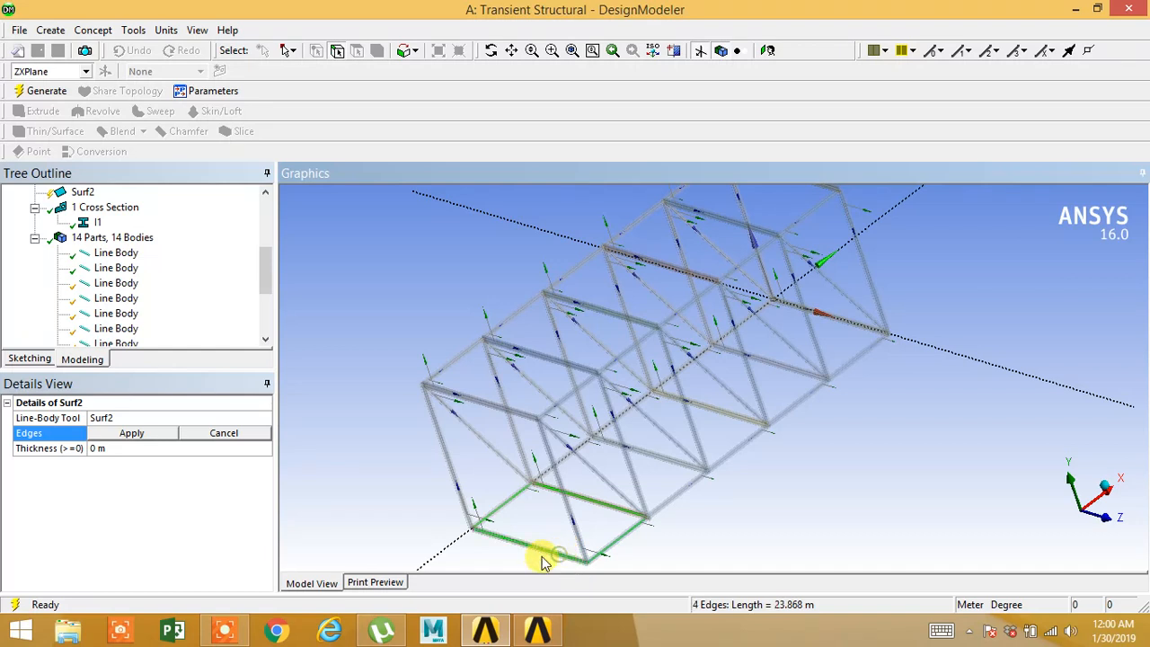
click(132, 434)
click(122, 448)
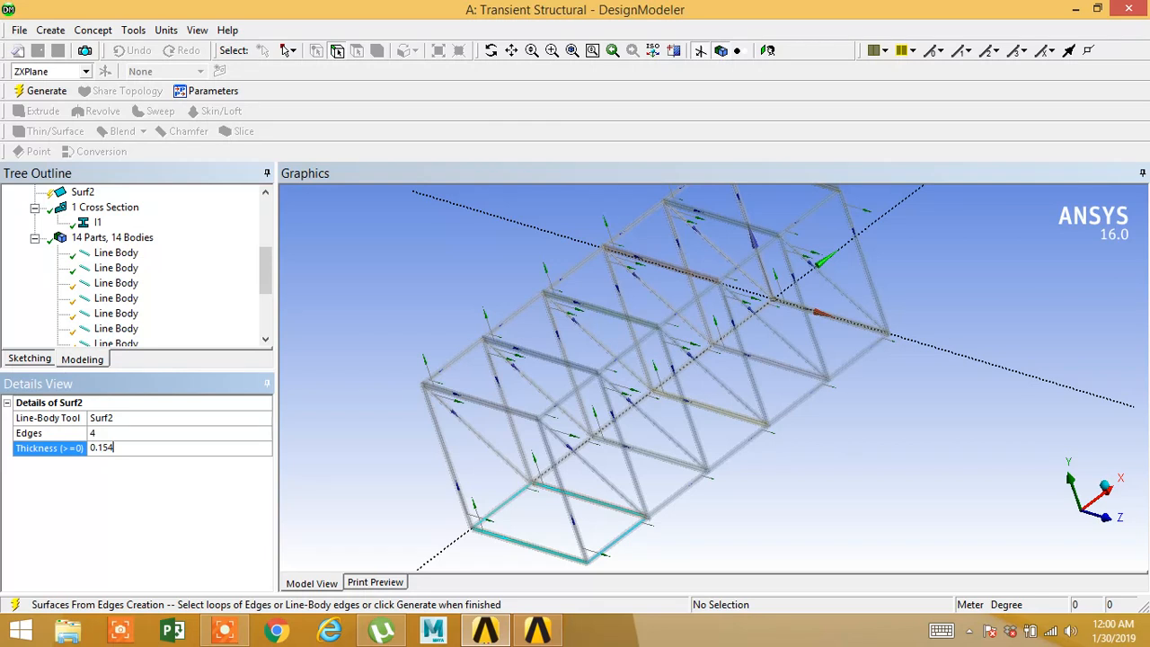
key(Return)
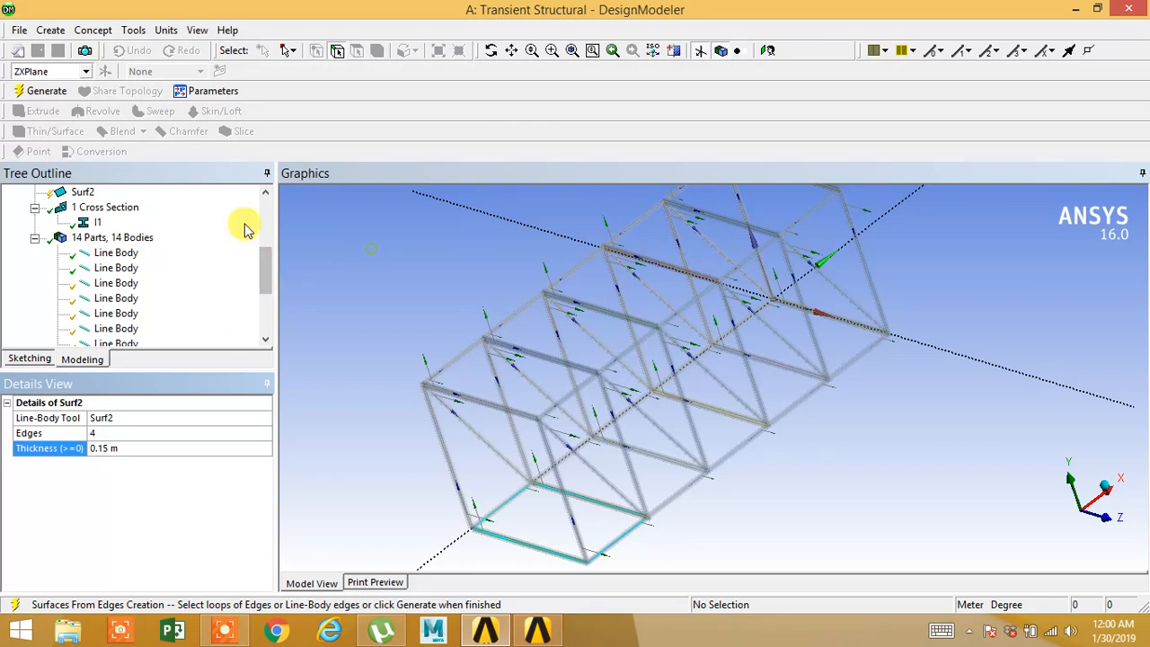
click(47, 91)
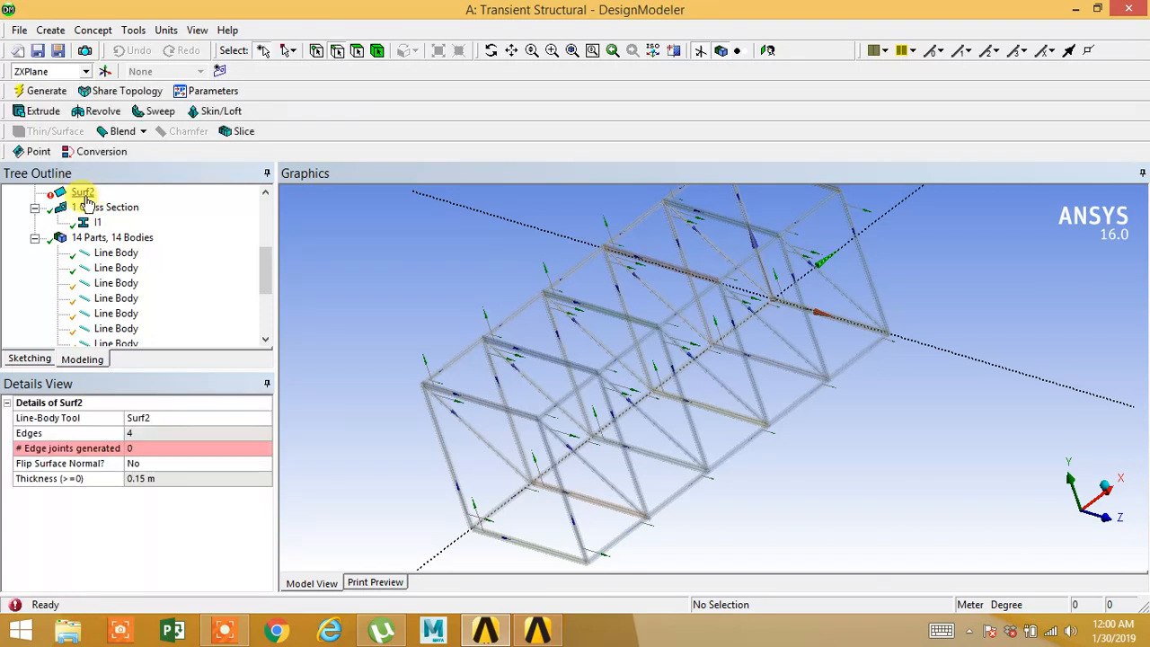
Read the errors and warnings reported for the Surf2 feature.
right_click(83, 194)
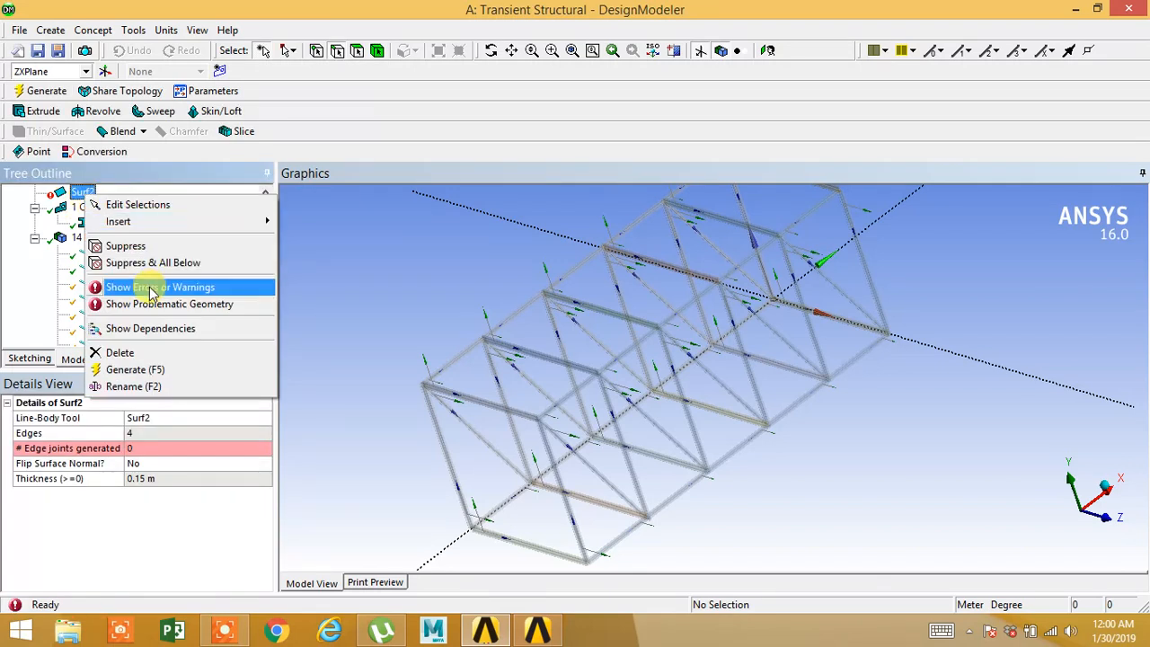
click(151, 287)
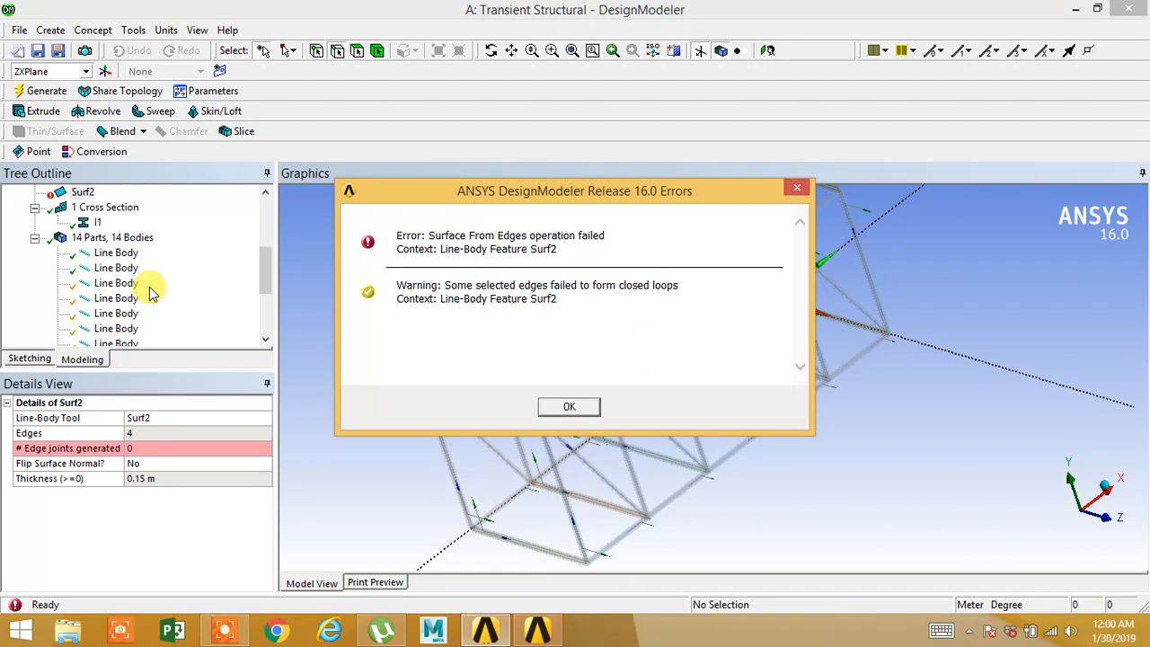
click(568, 409)
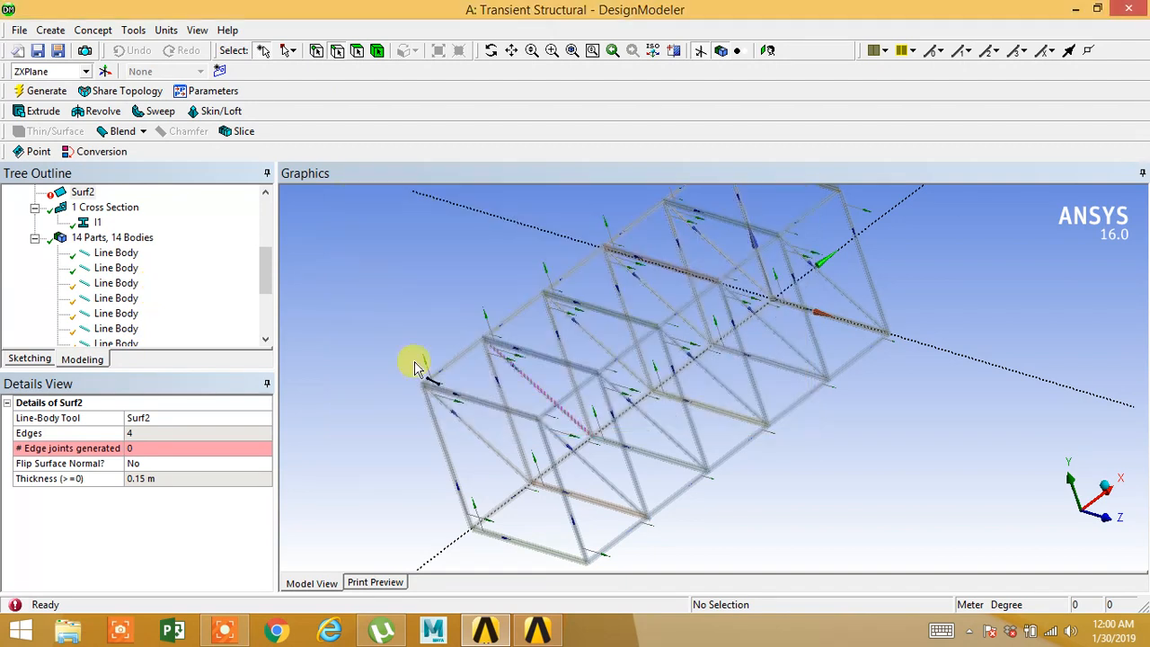
Delete the Surf2 feature from the model.
right_click(79, 194)
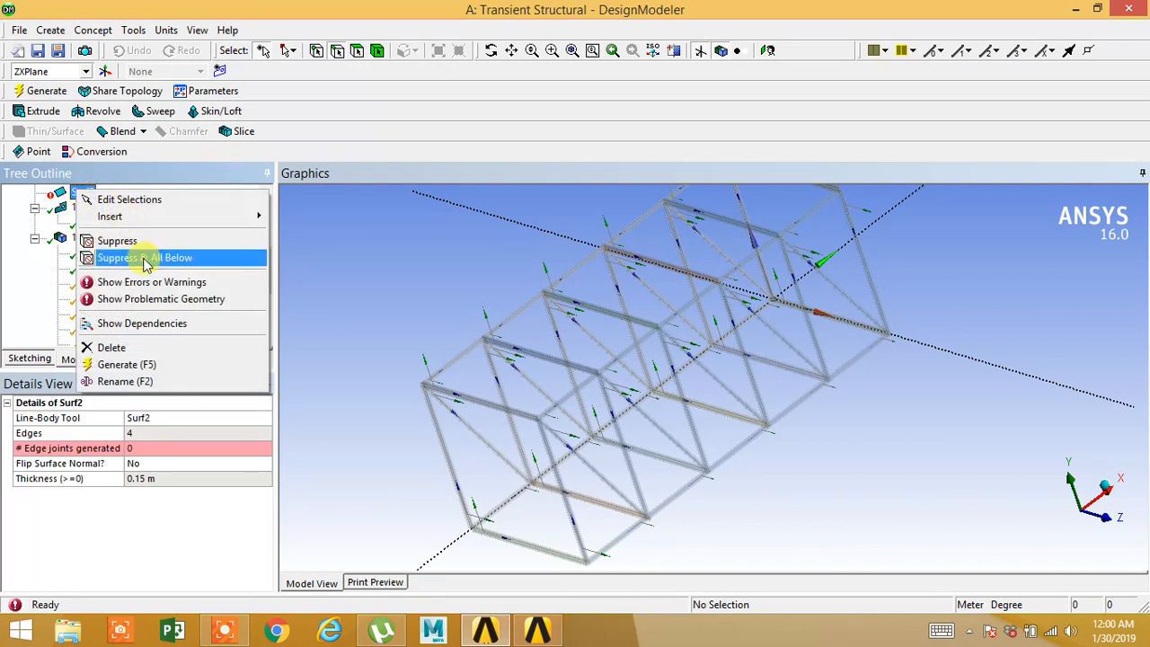
click(135, 348)
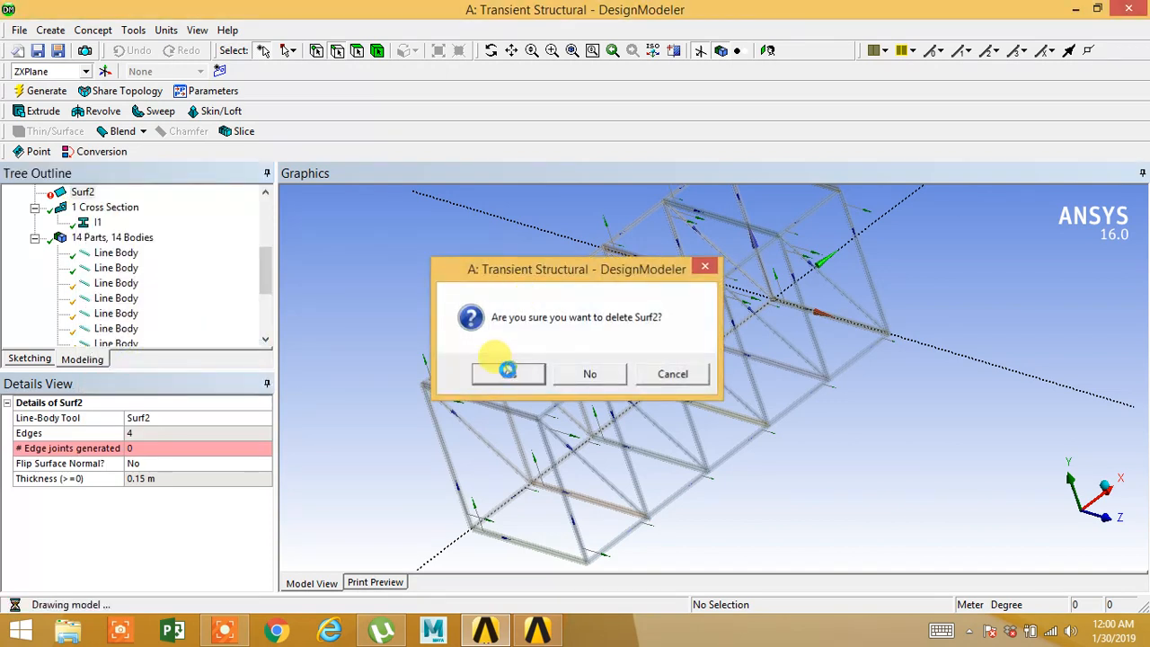
click(506, 373)
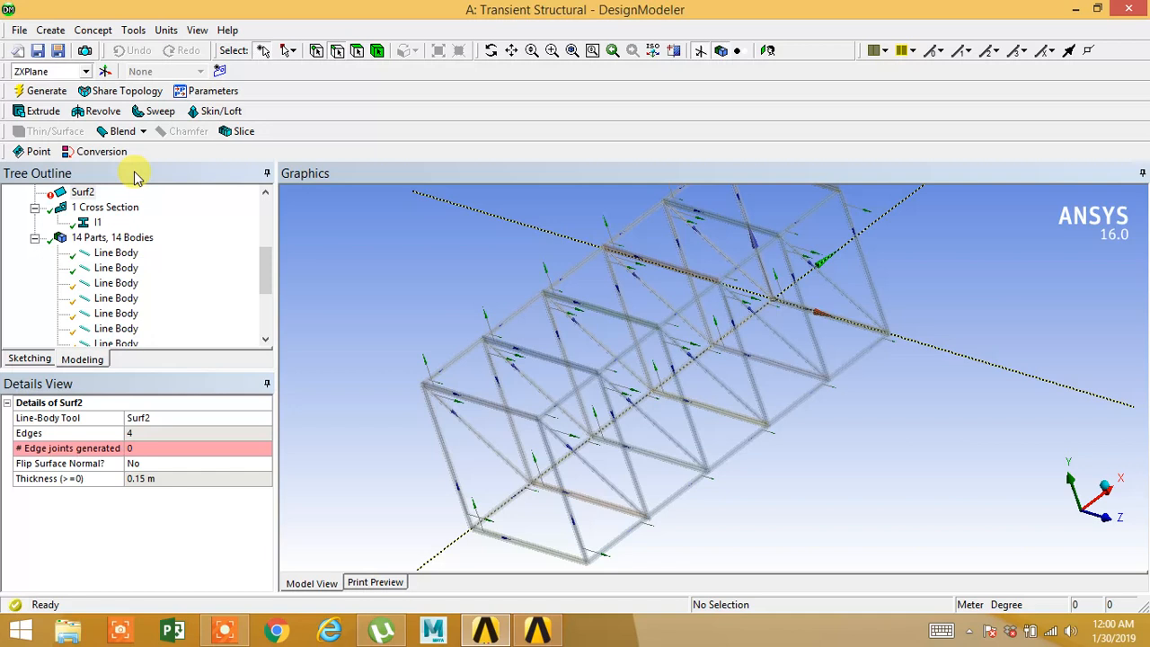
click(93, 30)
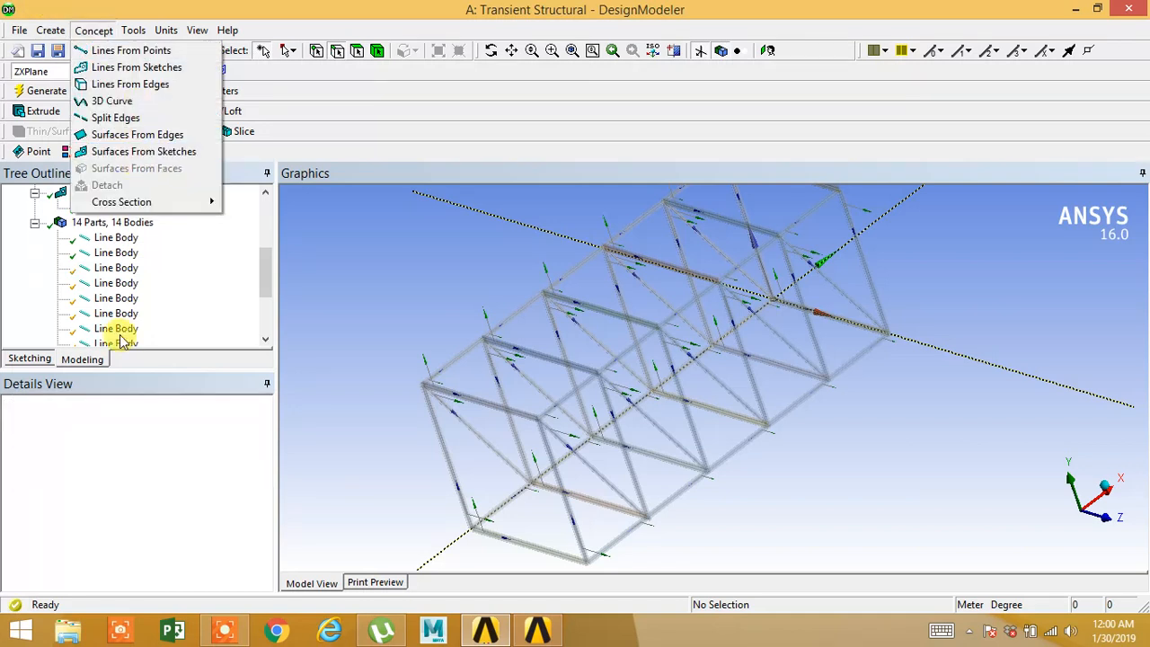
click(181, 253)
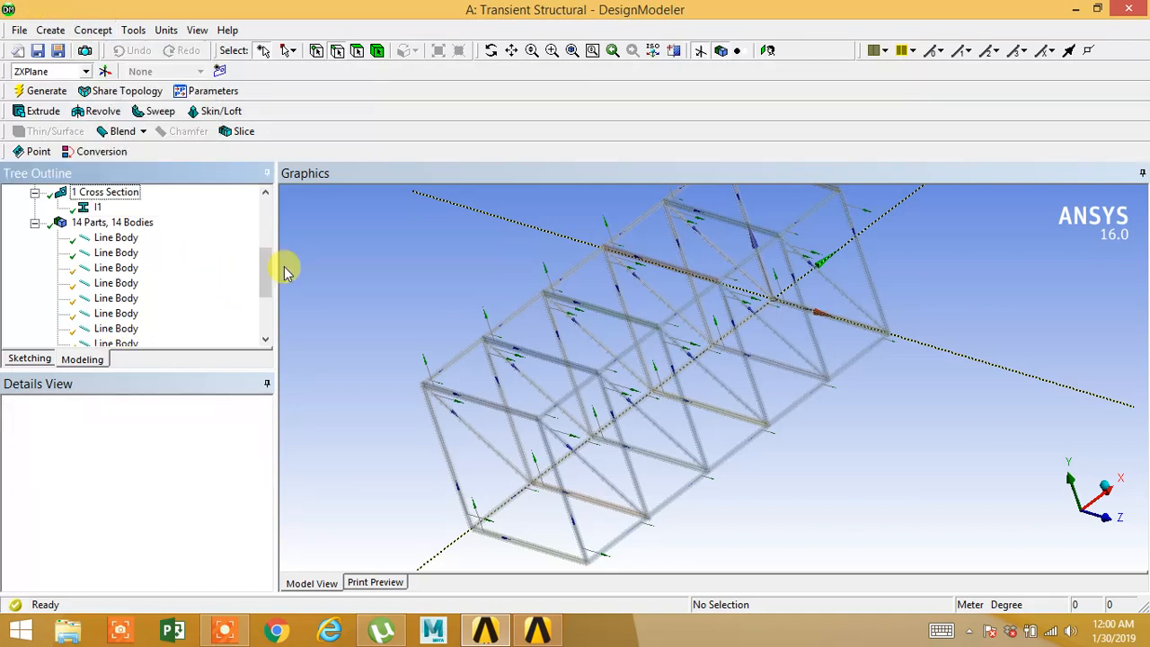
Create and generate a new plane of type From Plane, based on the ZXPlane with no transform.
click(106, 71)
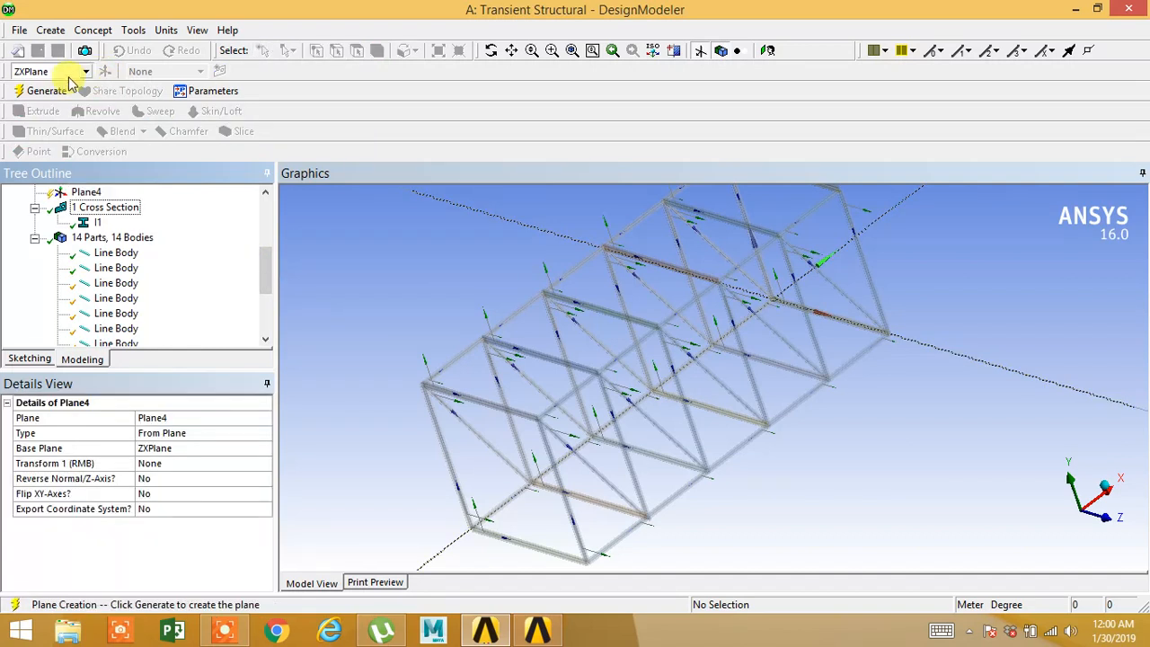
click(86, 71)
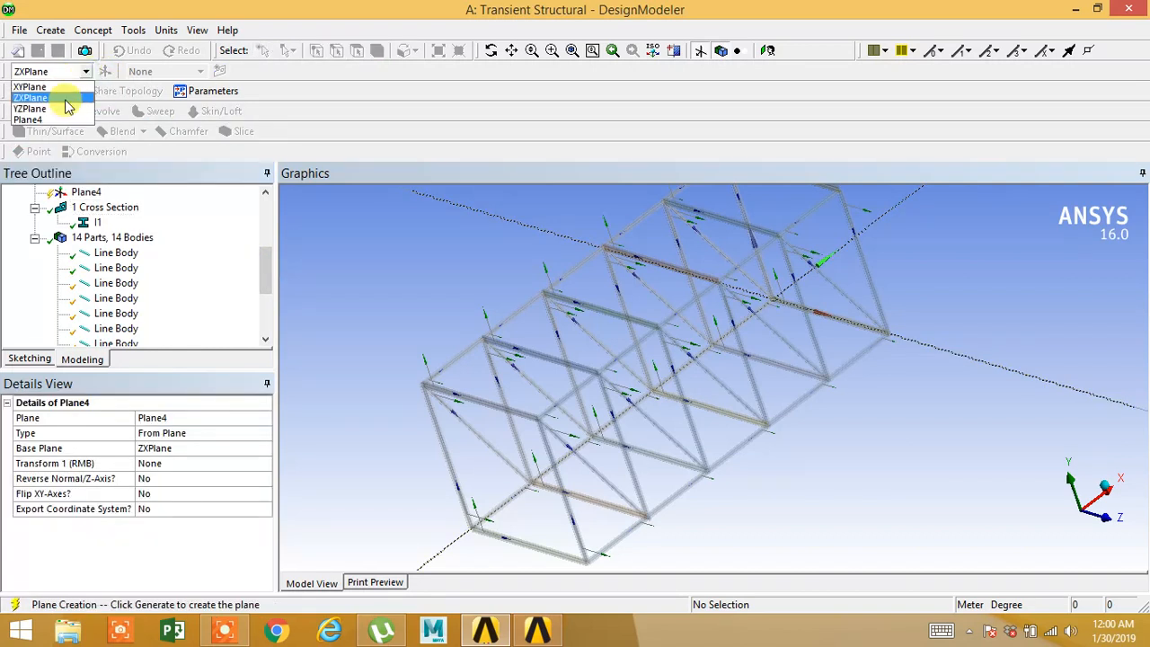
click(36, 85)
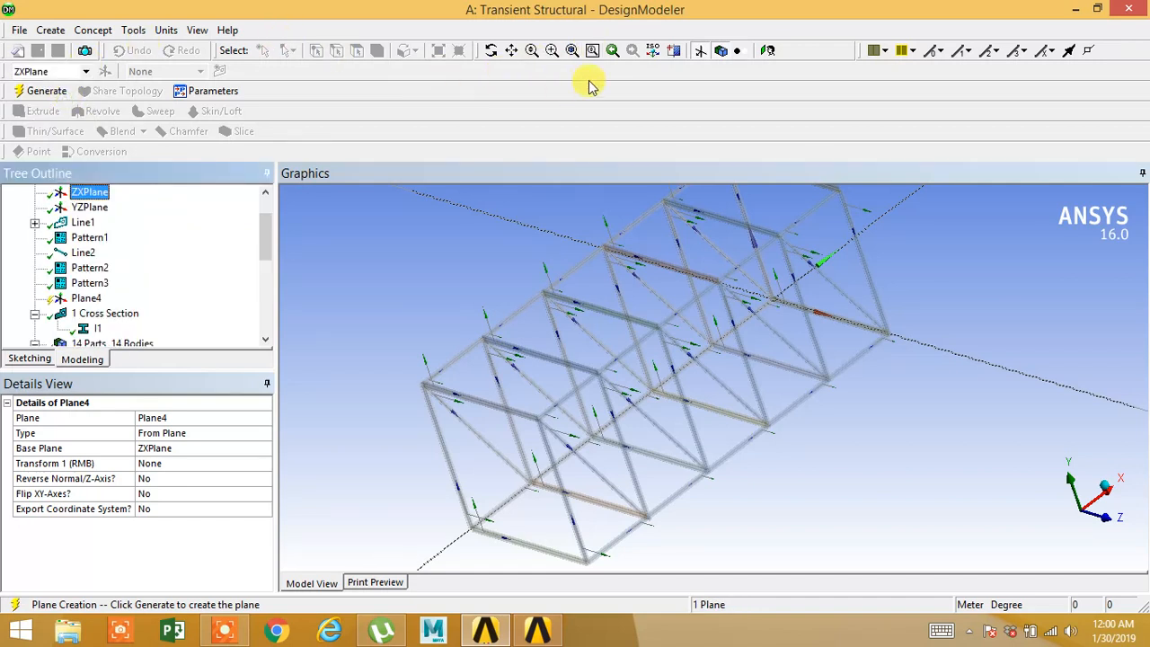
click(47, 90)
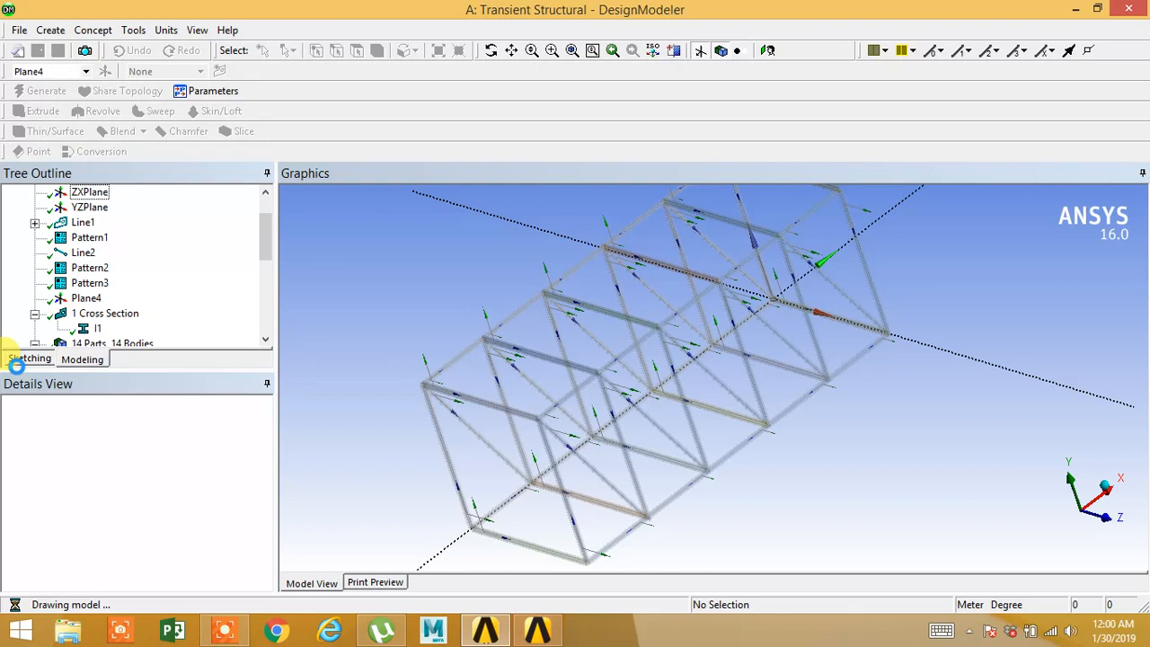
Face the new plane and sketch a rectangle about 8 m by 4 m from the origin over the first bay.
click(27, 359)
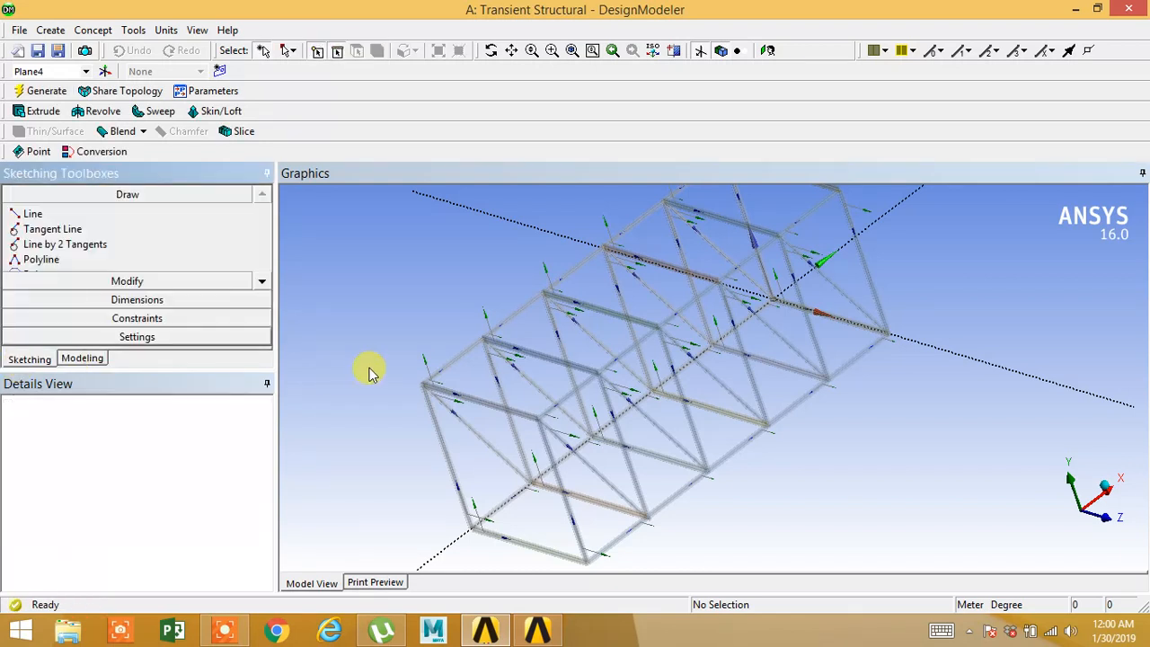
click(263, 281)
click(262, 281)
click(262, 281)
click(76, 239)
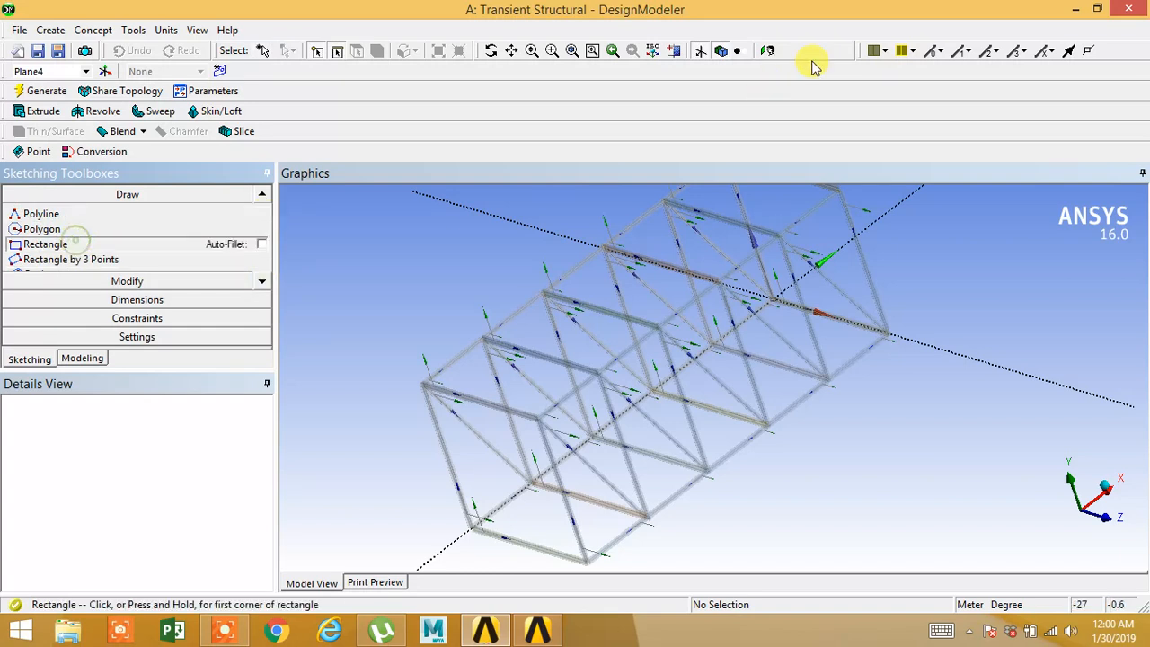
click(767, 50)
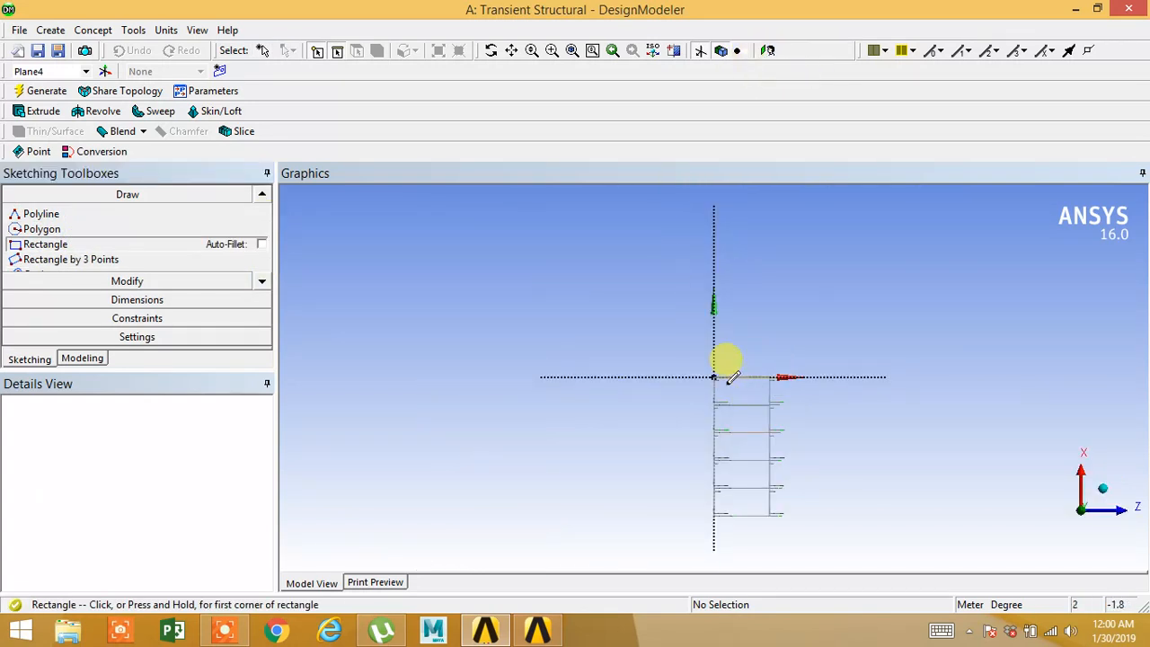
scroll(748, 392, up, 2)
scroll(748, 388, up, 5)
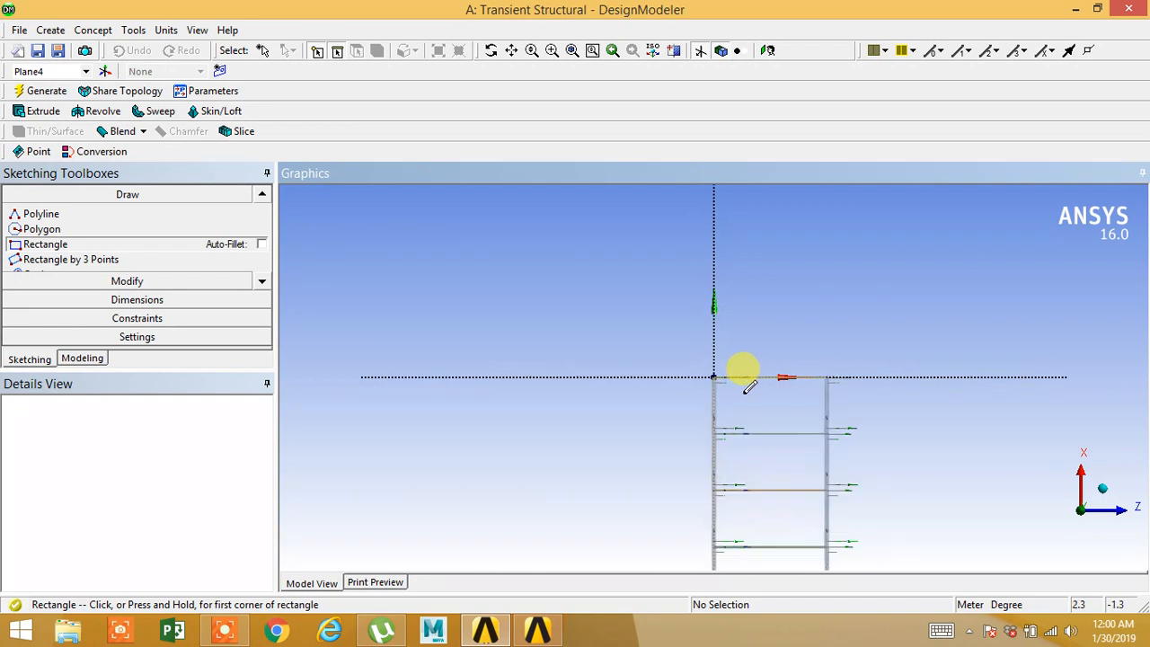
drag(715, 376, 972, 505)
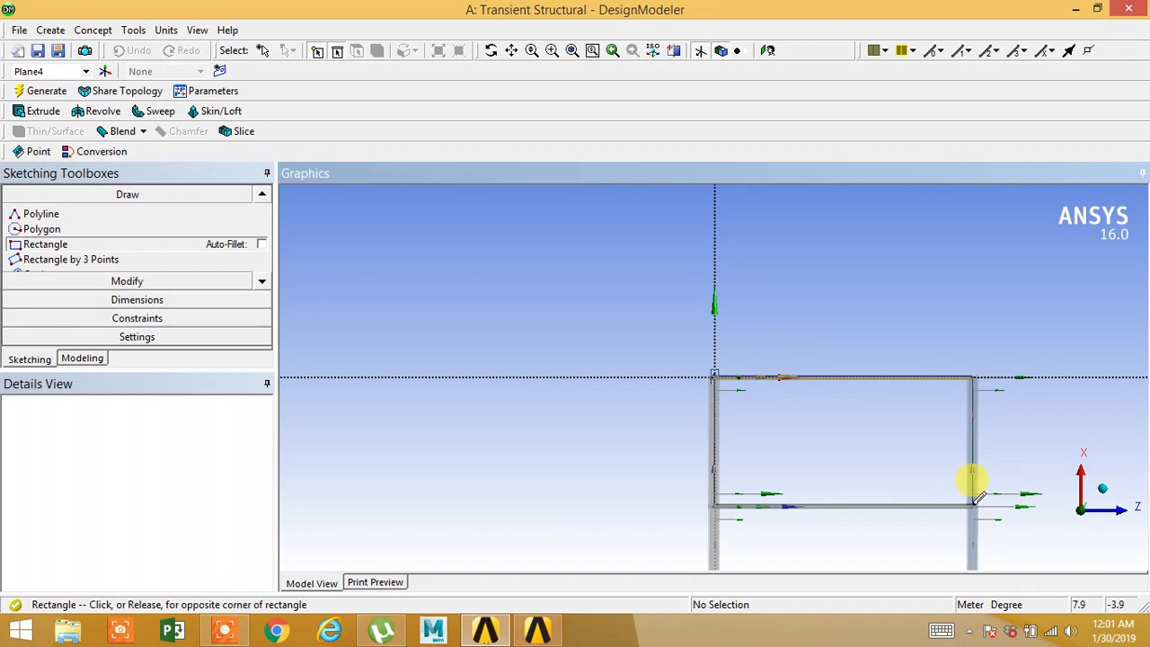
drag(974, 504, 975, 504)
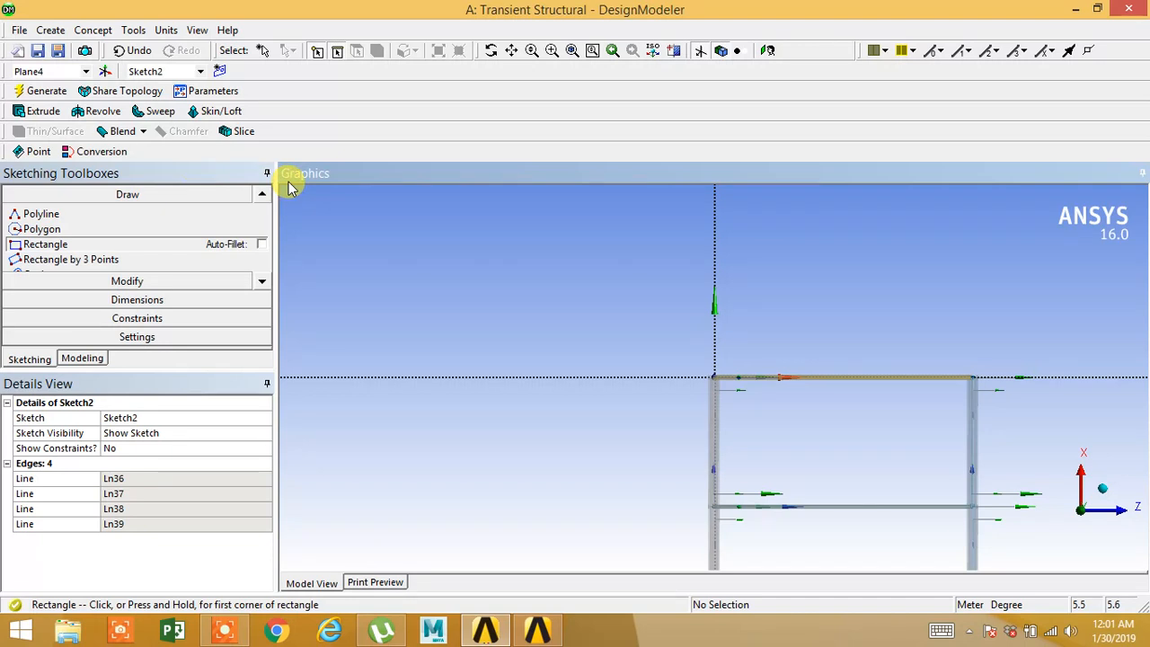
Dimension the rectangle's horizontal edge along the first cross member and set its length to 8 m.
click(117, 300)
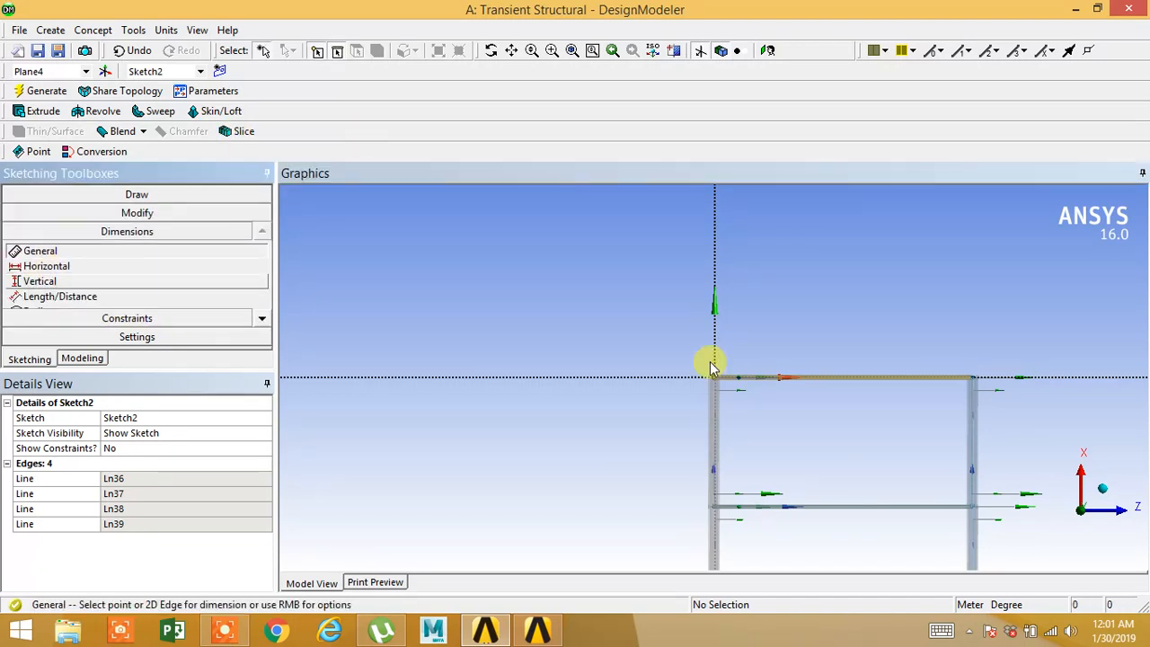
click(775, 378)
click(784, 329)
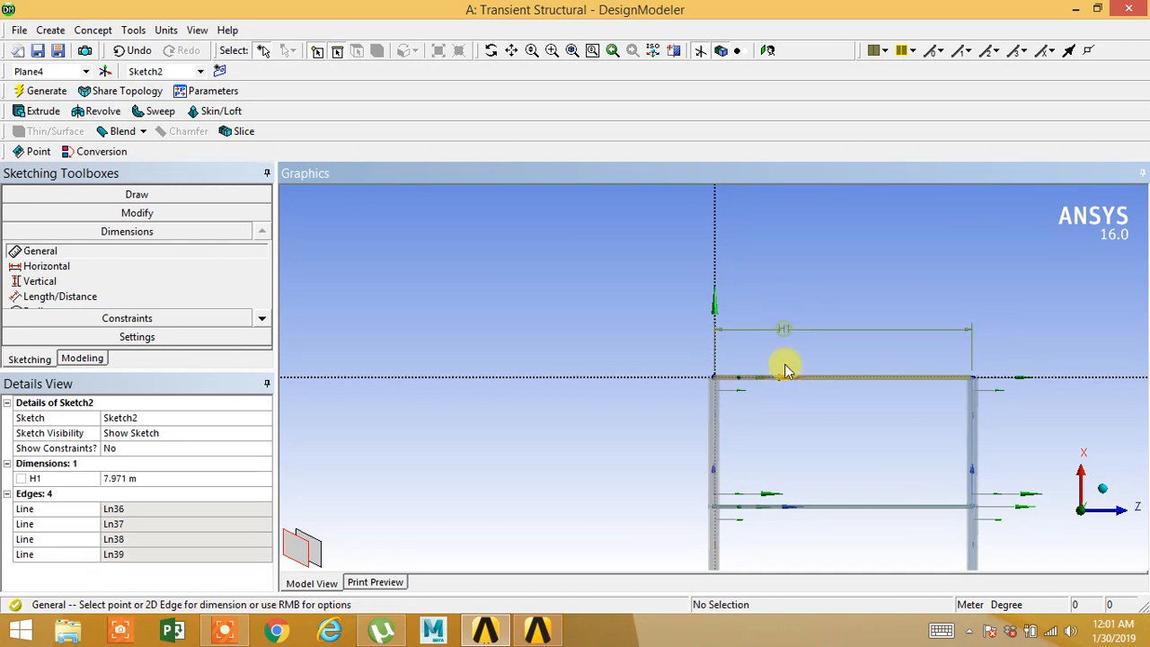
click(187, 477)
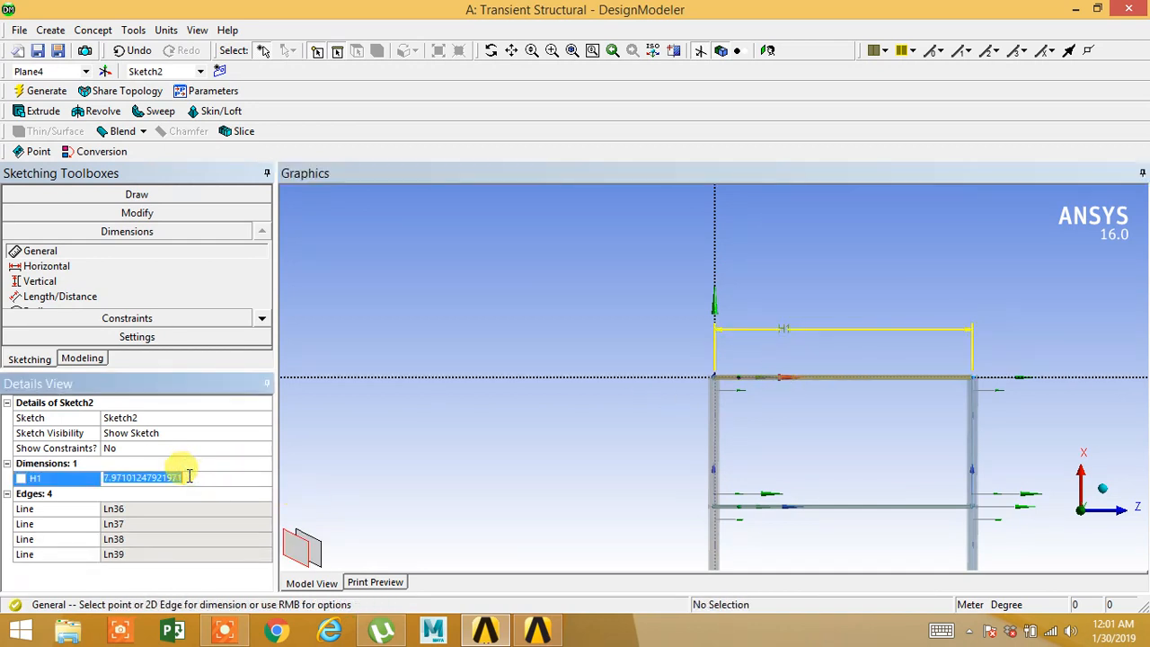
text(8)
key(Return)
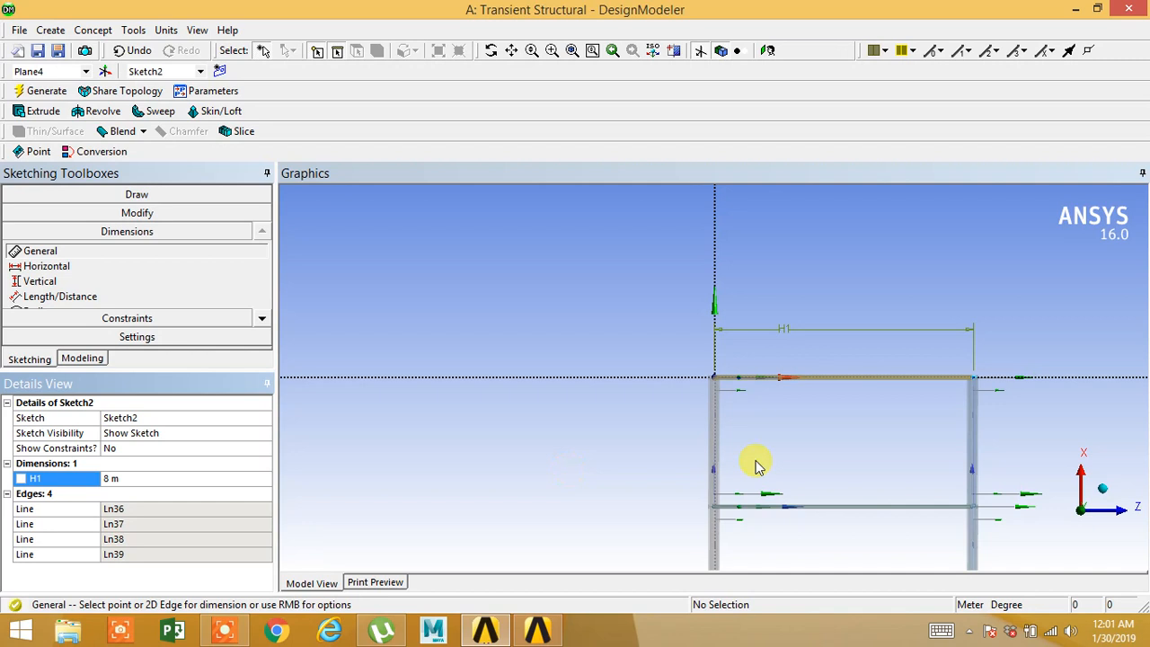
Dimension the rectangle's vertical edge and set its length to 4 m.
click(714, 435)
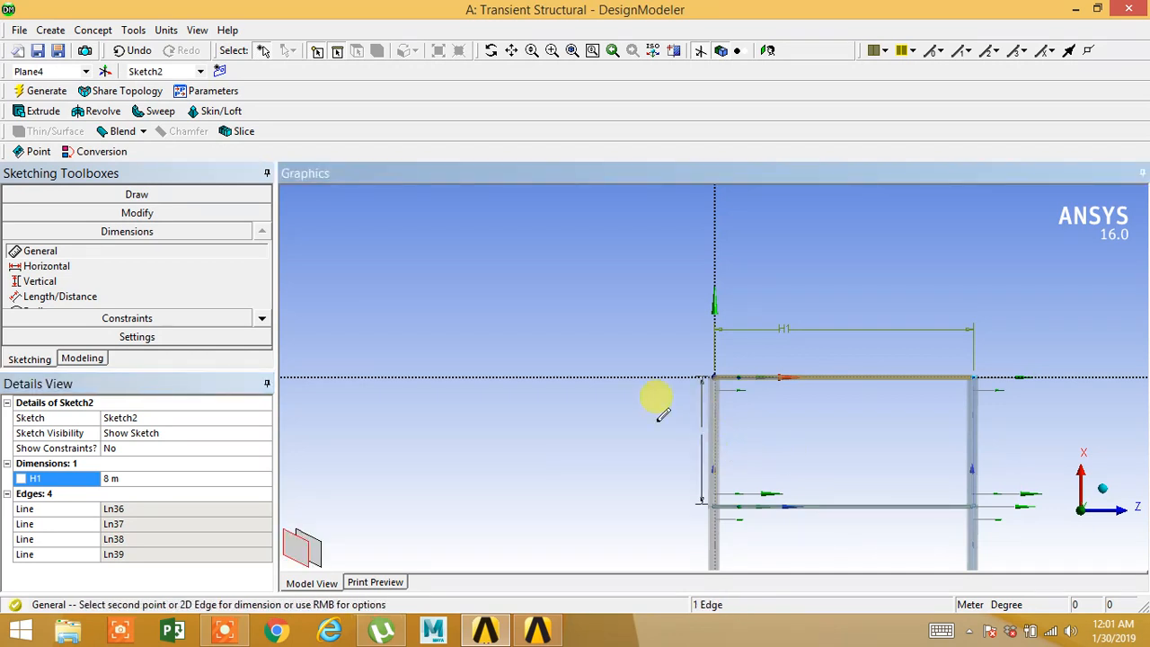
click(603, 394)
click(147, 493)
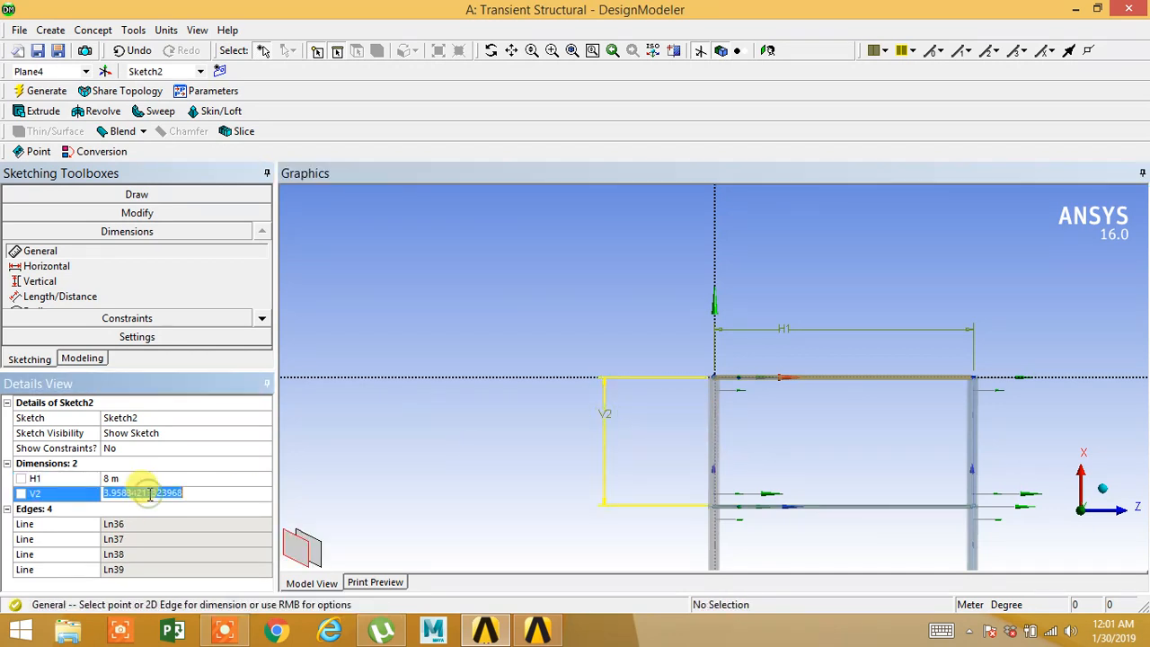
text(4)
key(Return)
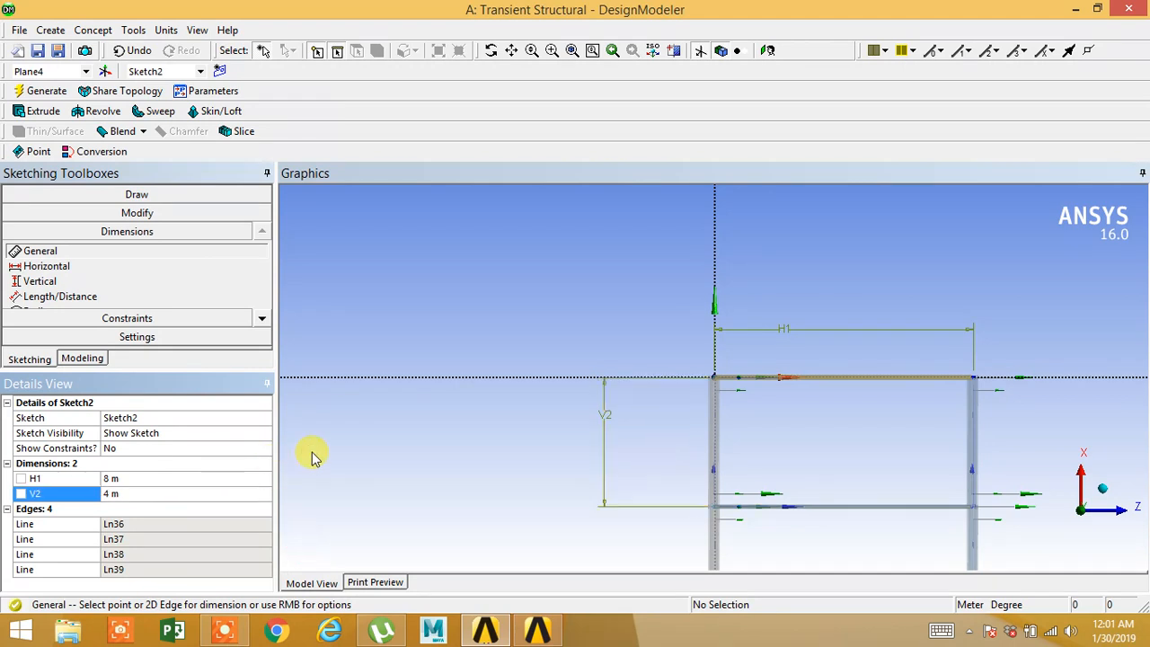
Add a Surfaces From Sketches feature using the rectangle sketch on Plane4 as its base object.
click(72, 358)
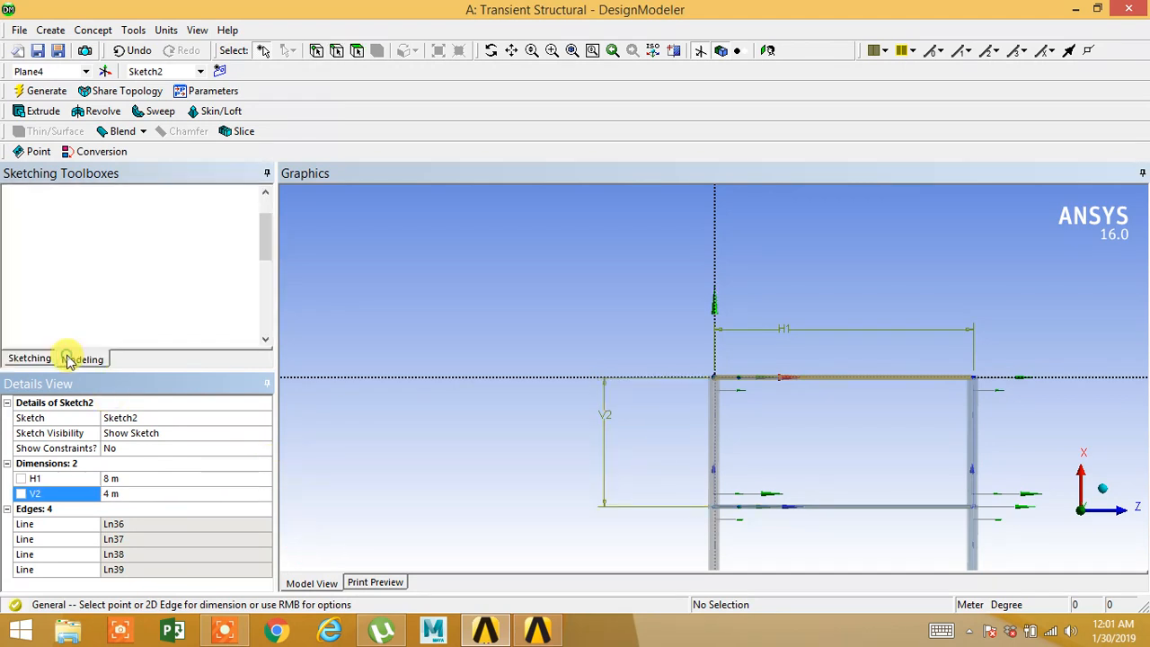
drag(264, 231, 266, 269)
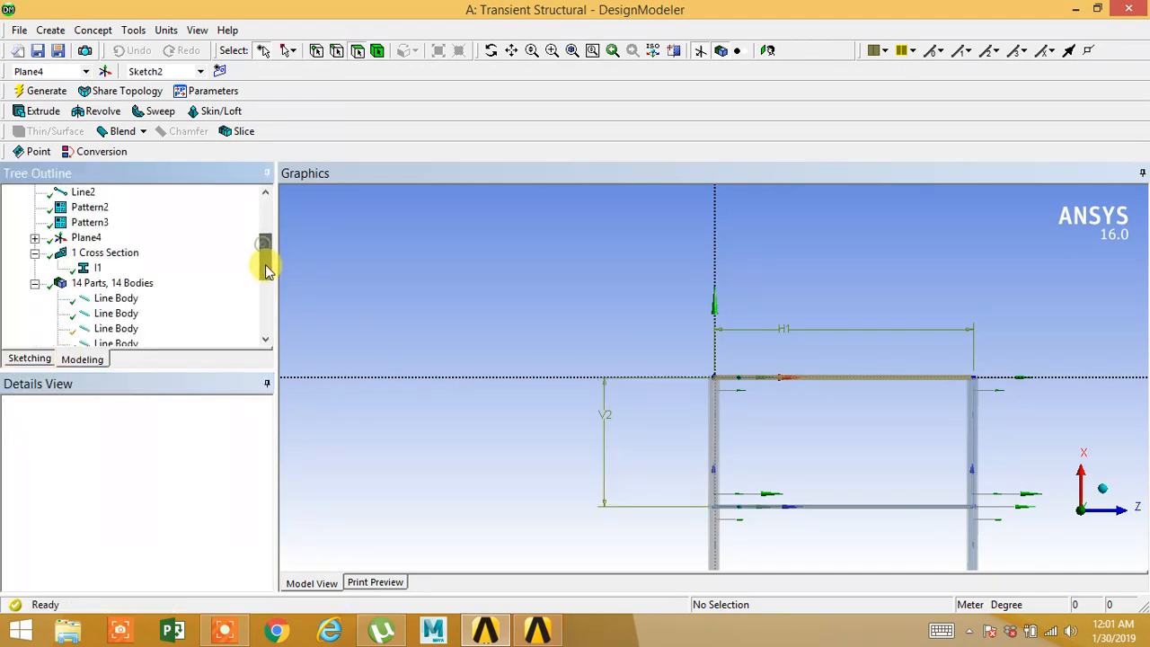
click(34, 237)
click(90, 252)
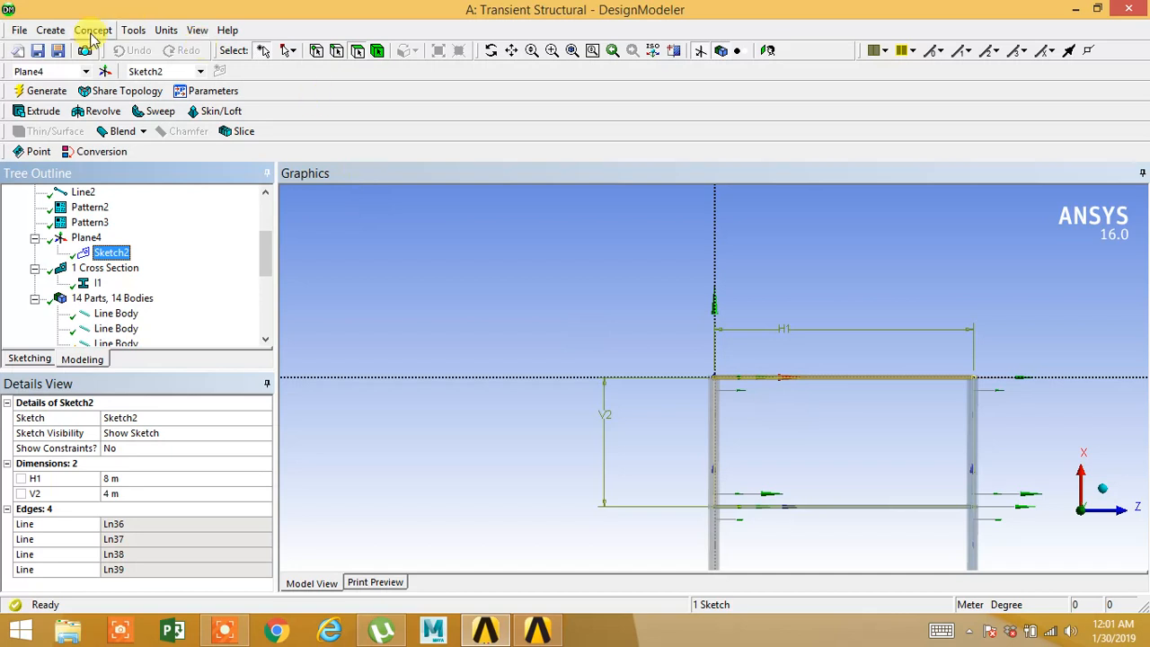
click(54, 31)
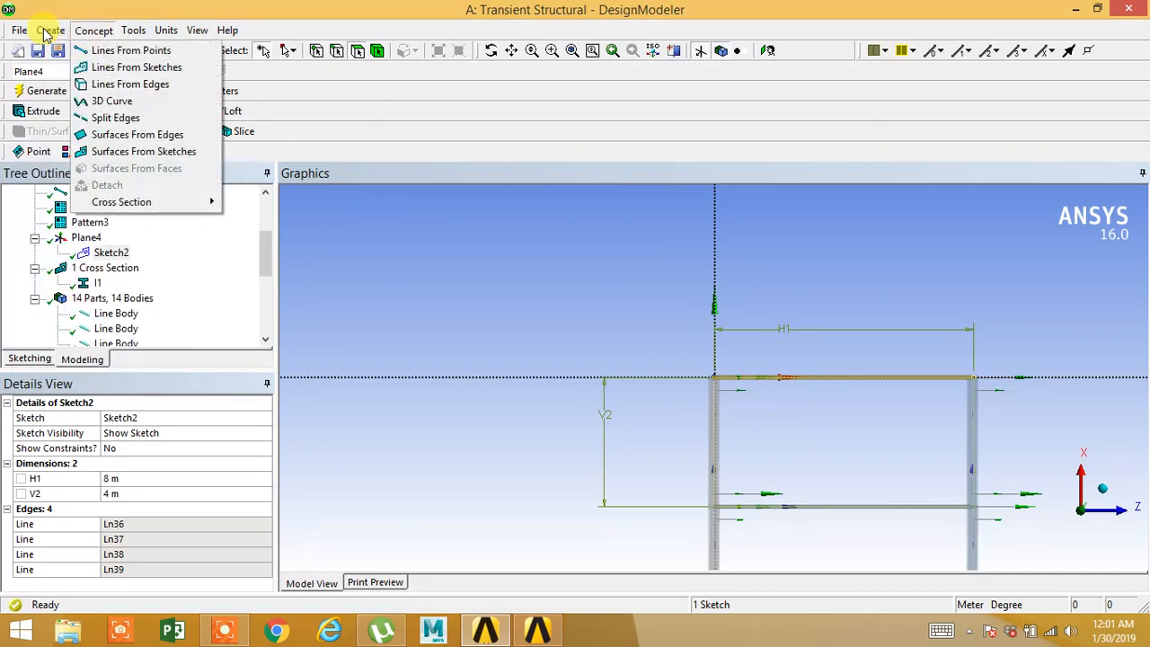
mouse_move(79, 34)
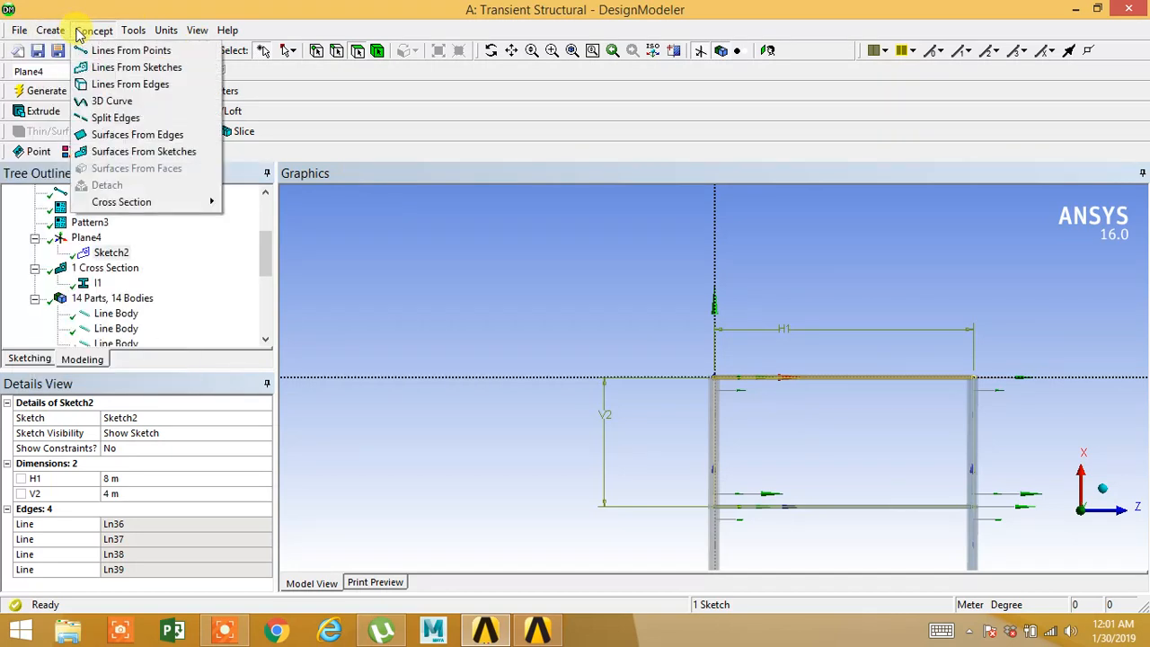
click(162, 154)
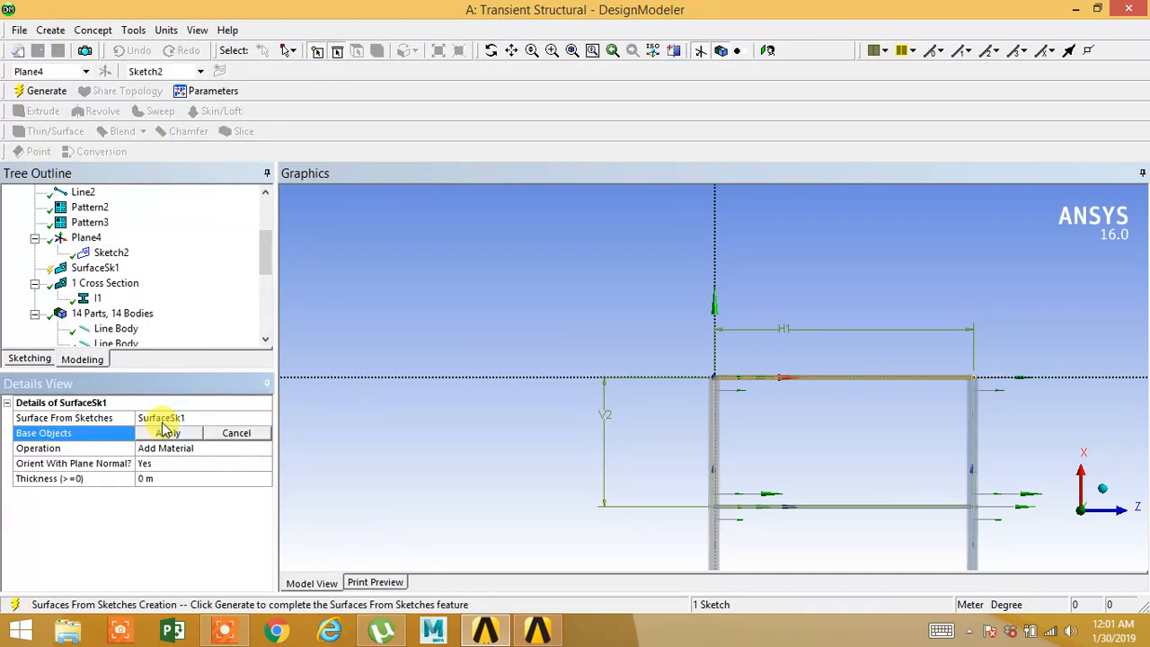
click(166, 435)
Set the sketch surface's operation to Add Frozen and its thickness to 0.15 m, and generate it.
click(236, 449)
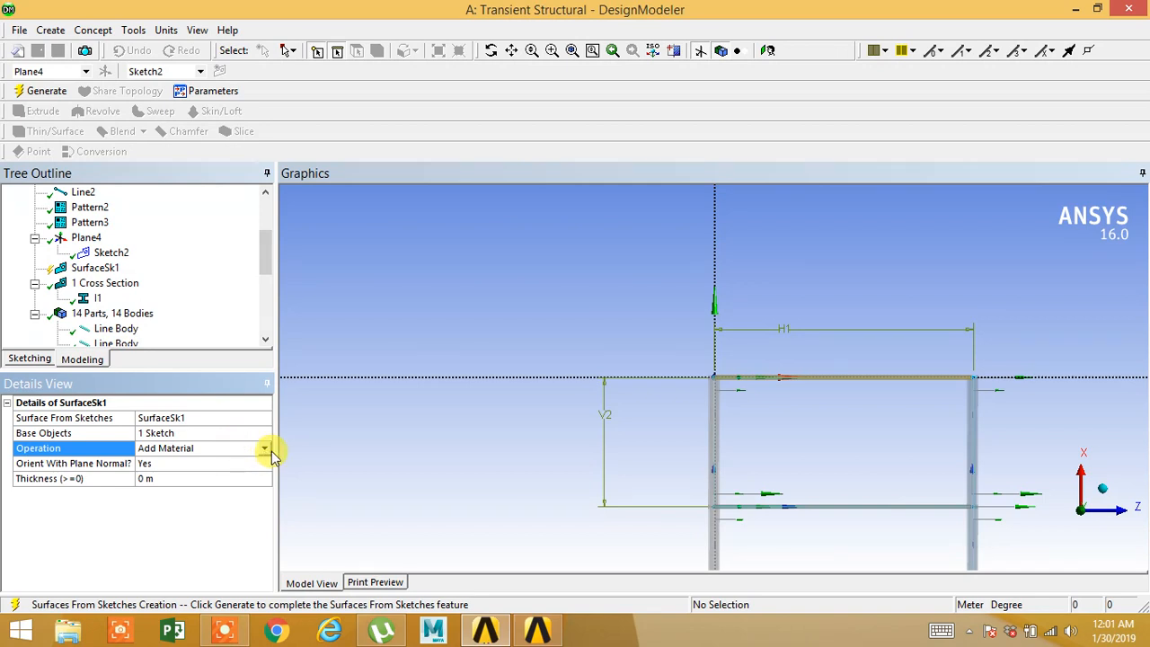
click(267, 449)
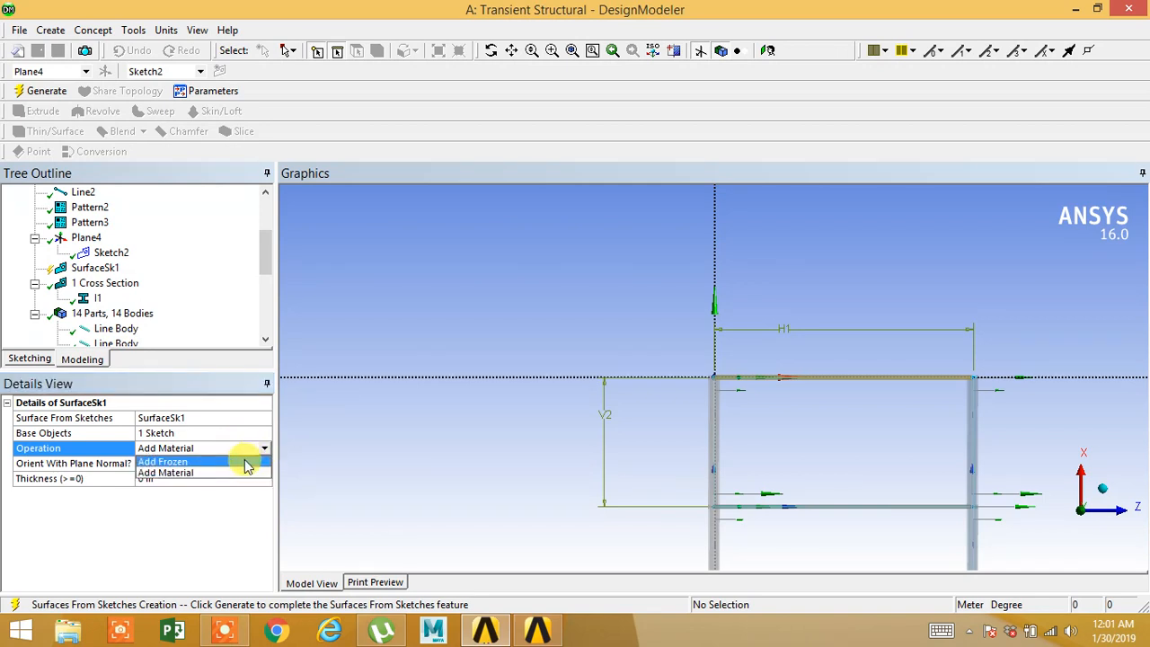
click(248, 463)
click(183, 481)
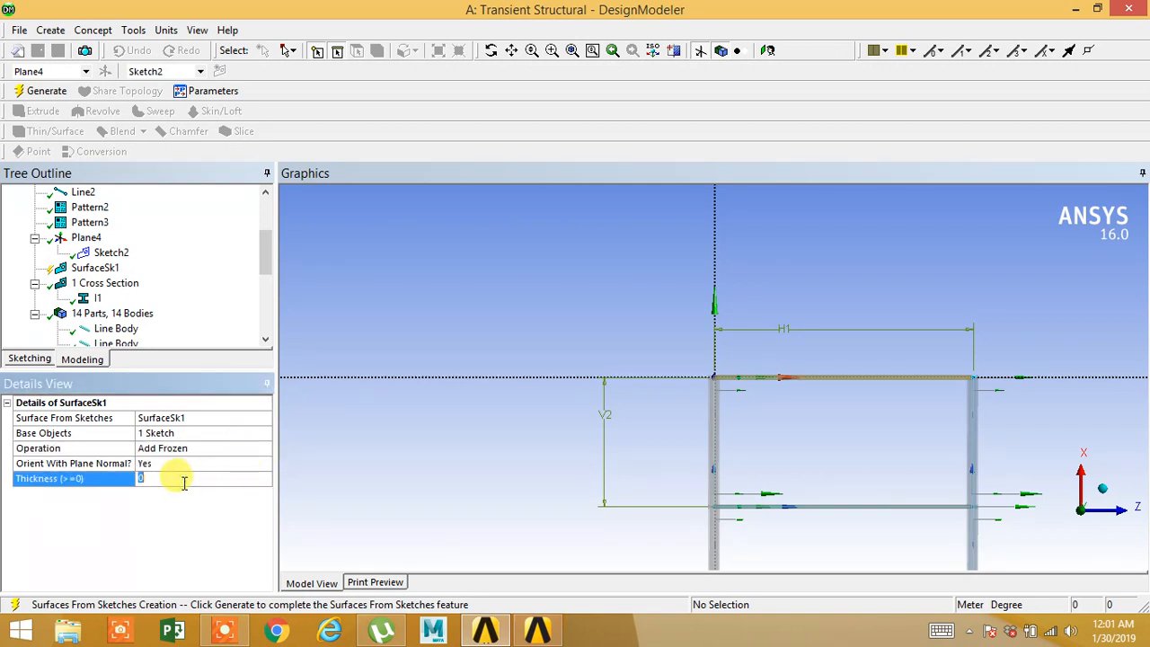
text(0.15)
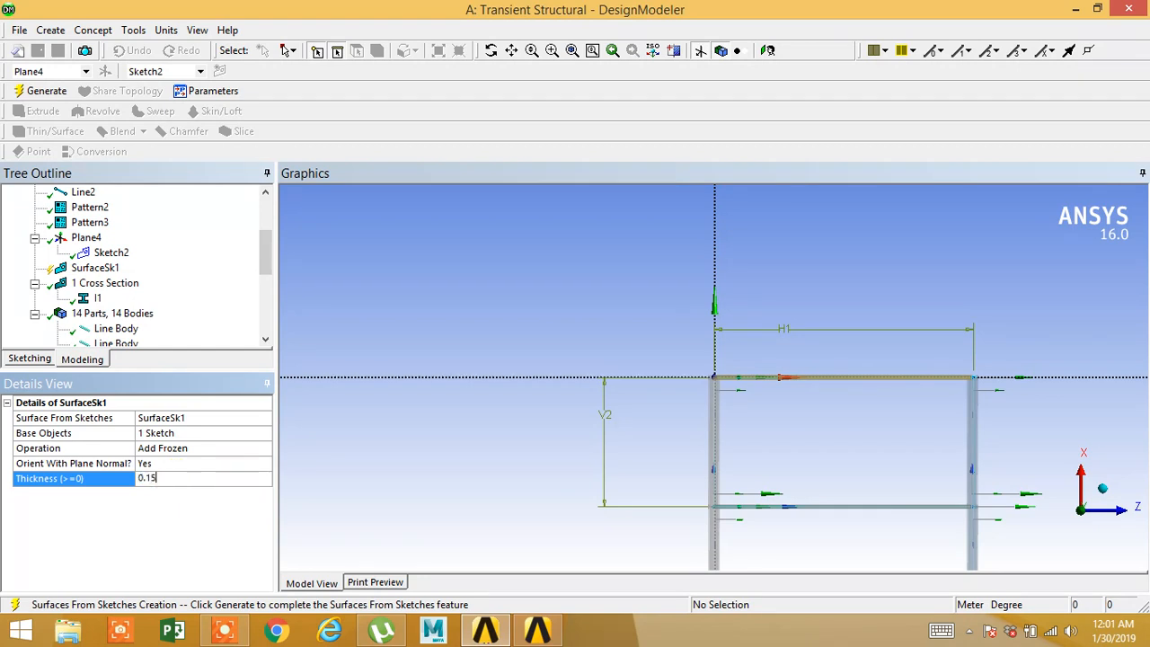
click(355, 335)
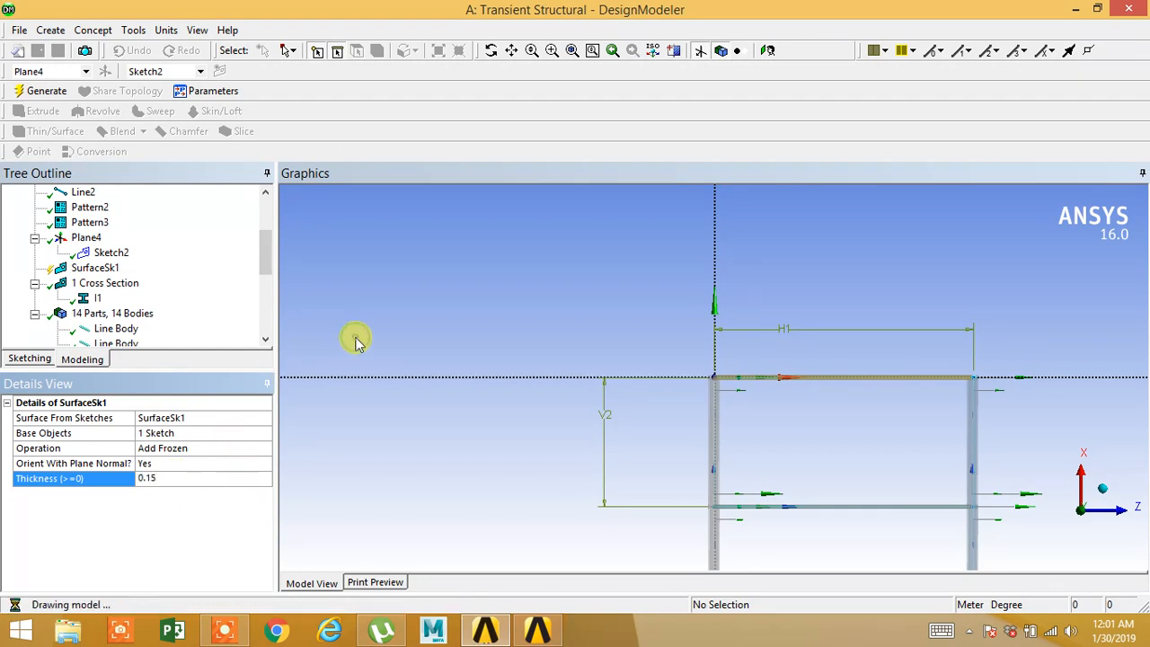
click(39, 91)
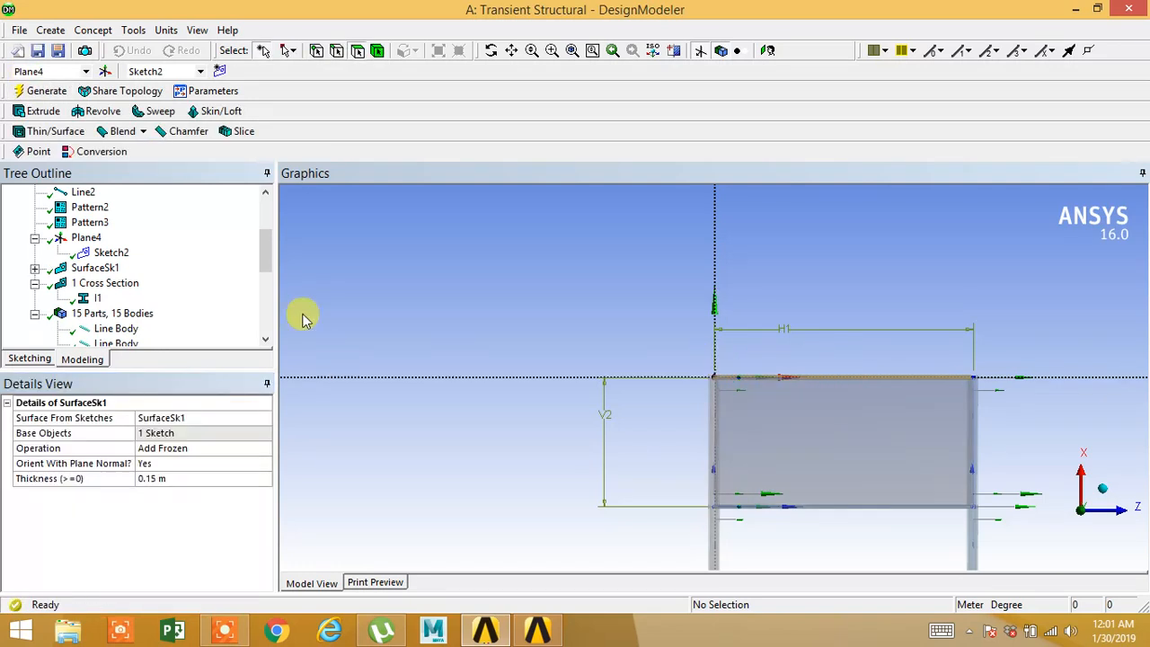
Start a linear Pattern feature with the new deck surface body as its geometry.
drag(265, 244, 183, 333)
click(126, 329)
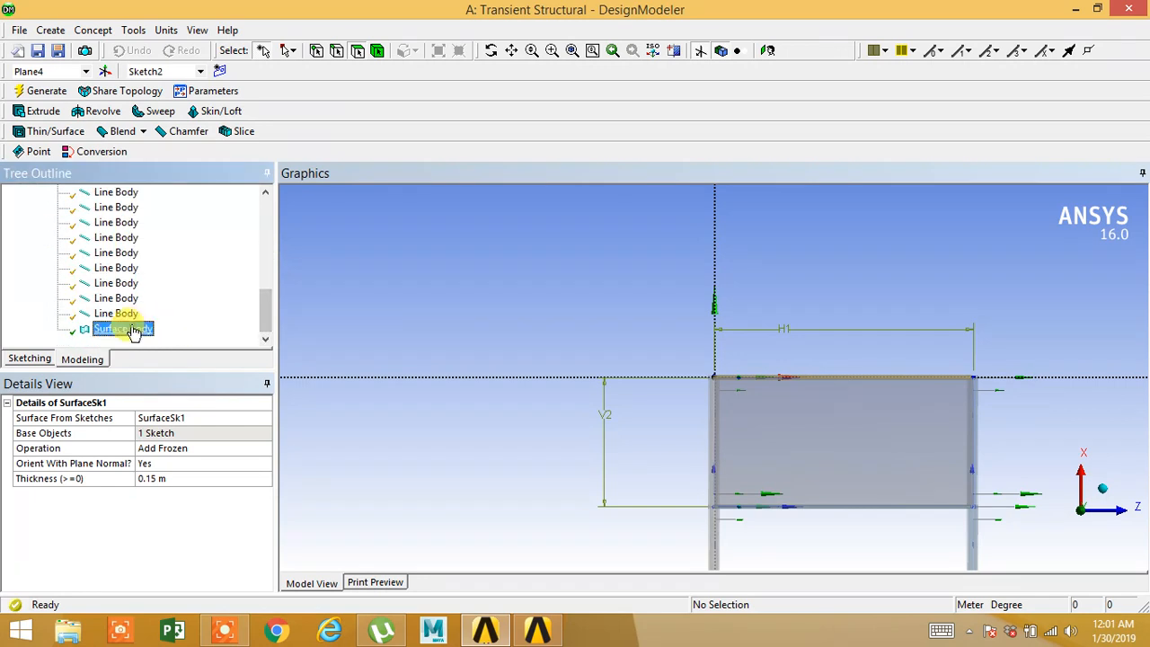
click(1105, 489)
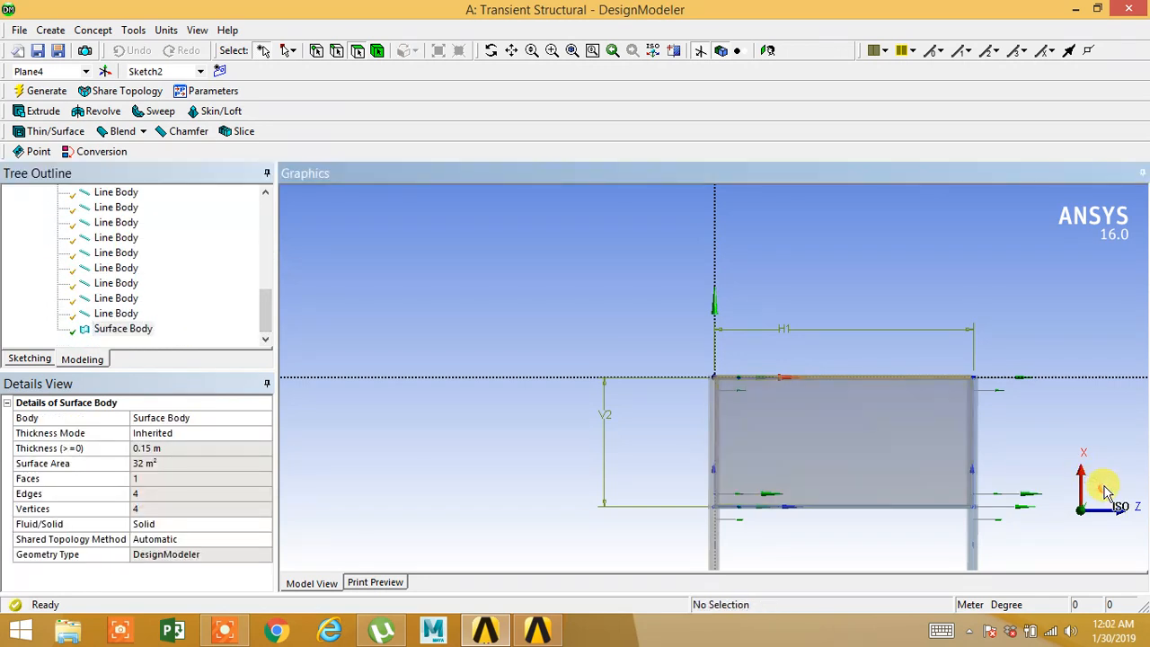
click(1105, 490)
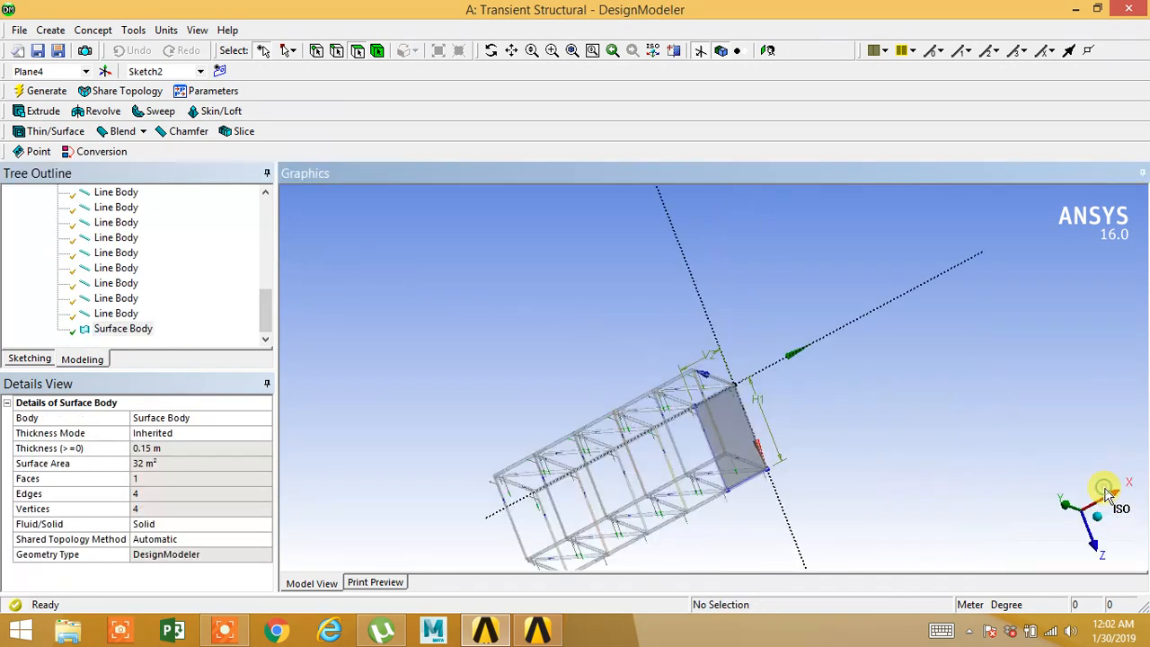
click(83, 332)
click(51, 29)
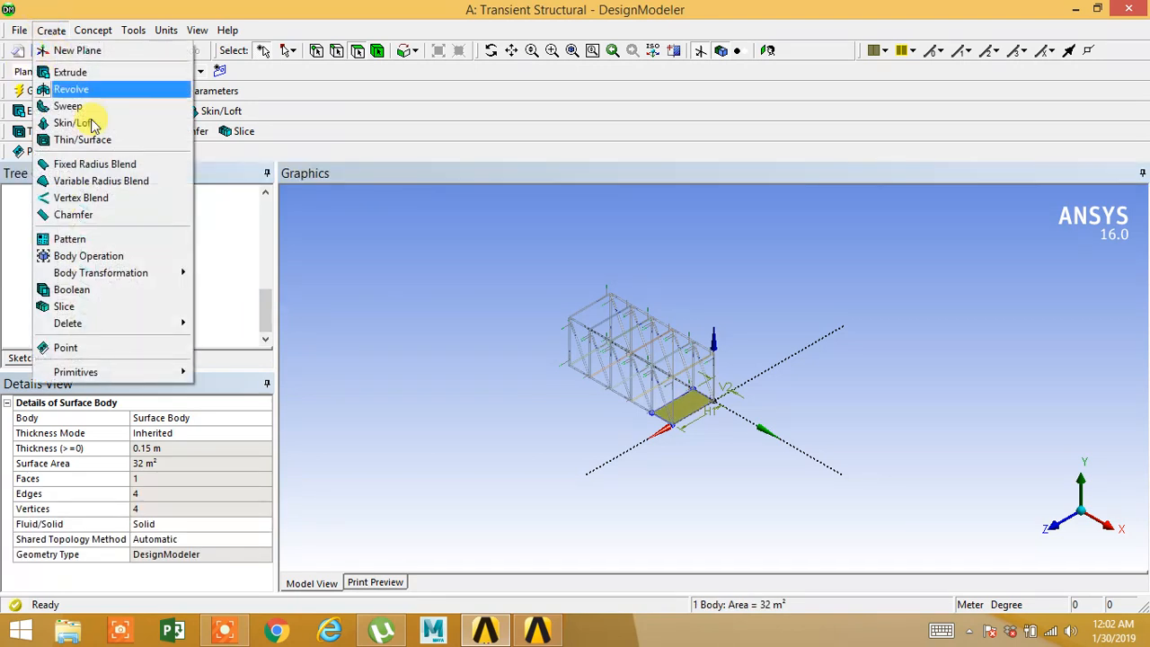
click(90, 239)
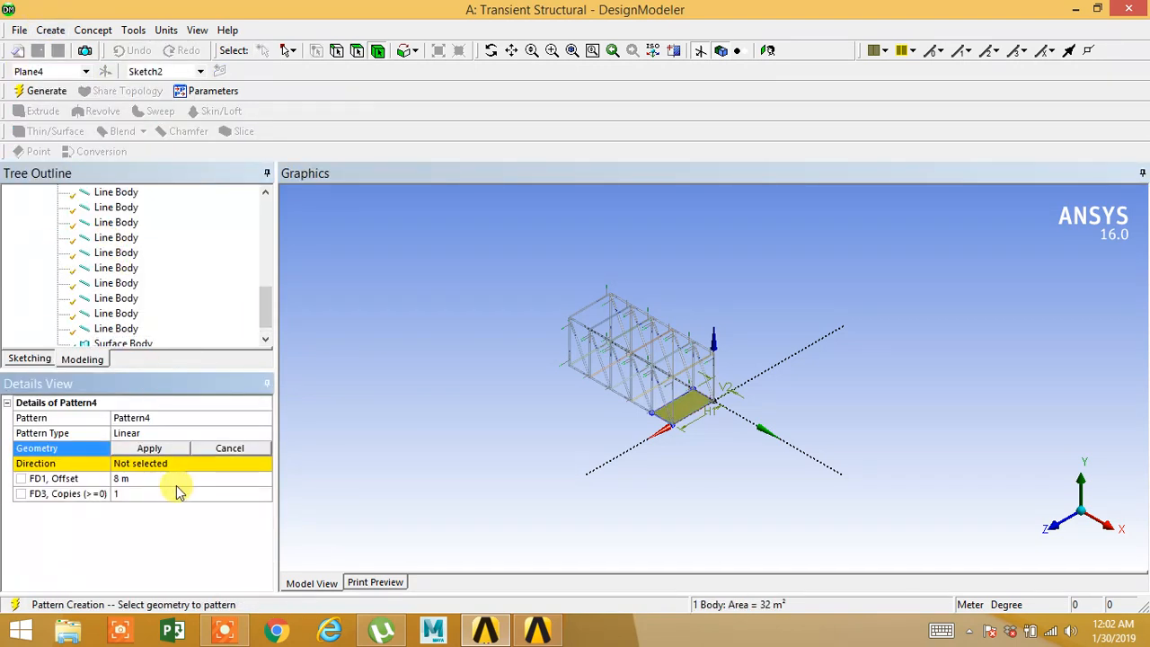
click(158, 448)
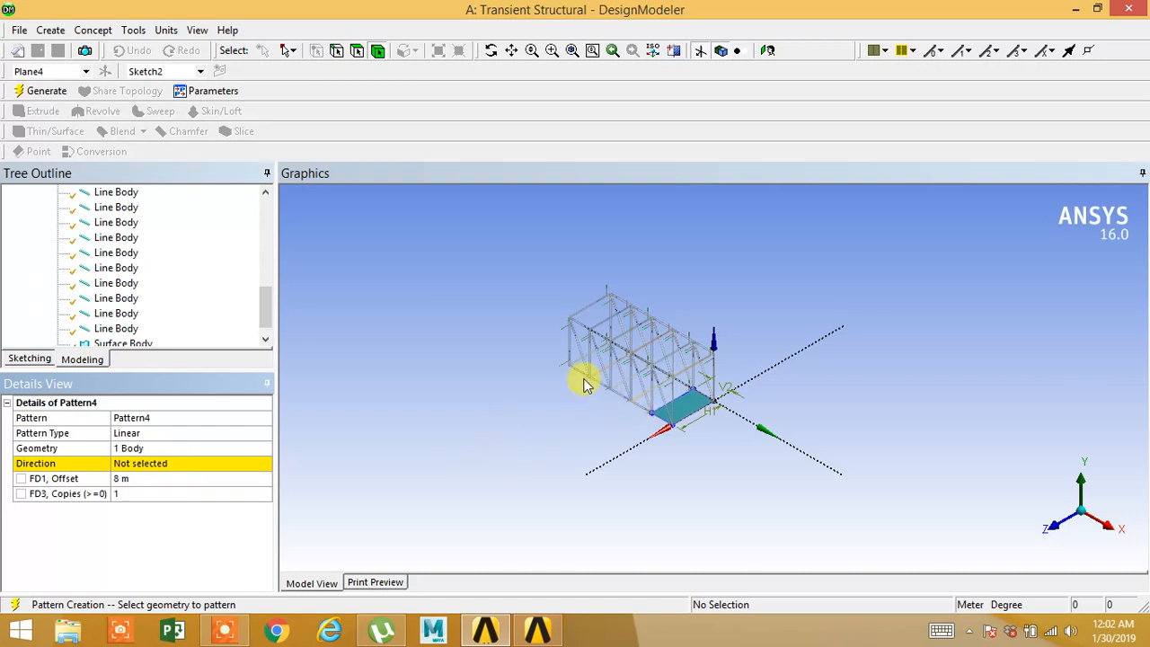
Set the pattern direction to the plane axis along the truss length, reversed to point over the remaining bays.
click(151, 465)
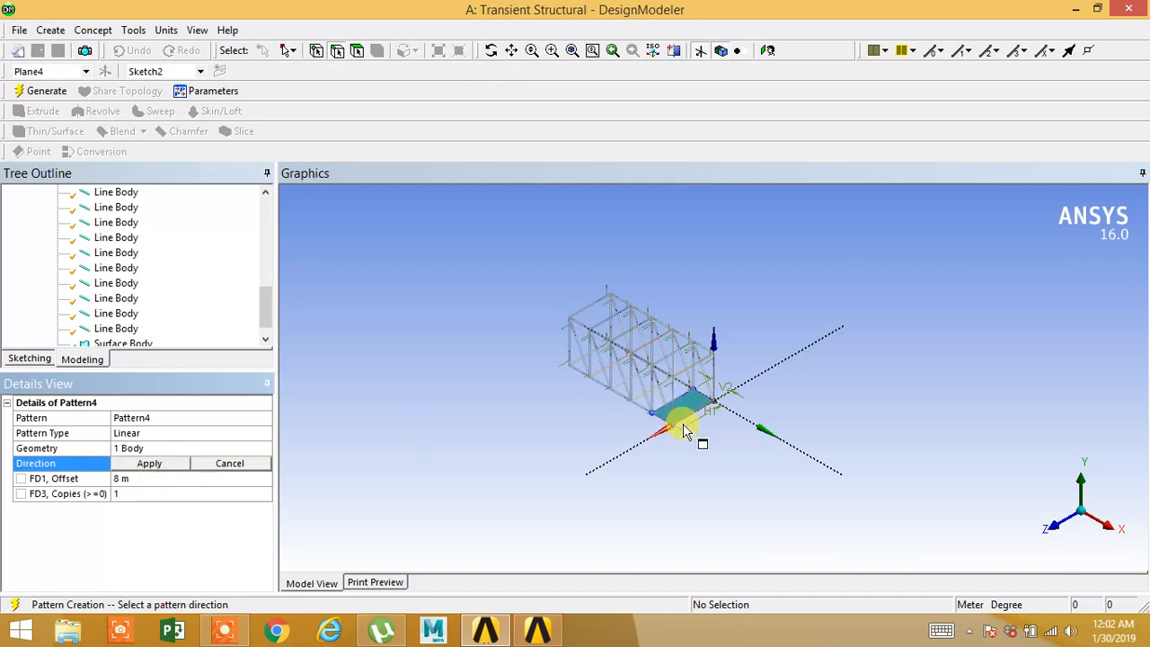
click(738, 422)
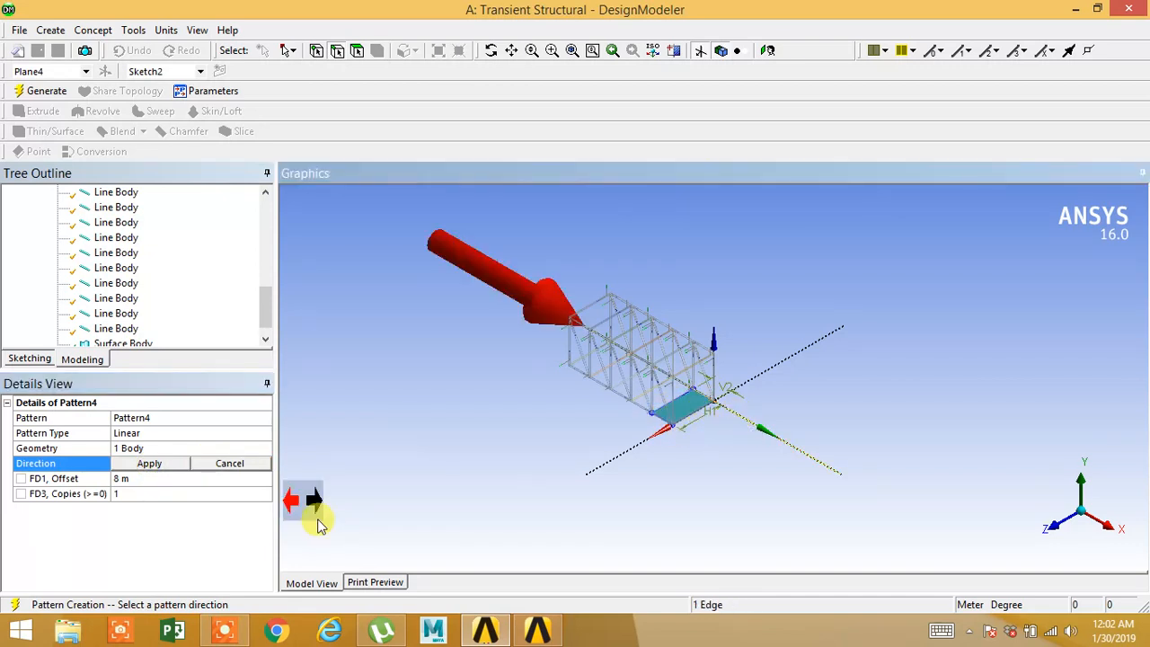
click(311, 509)
click(163, 465)
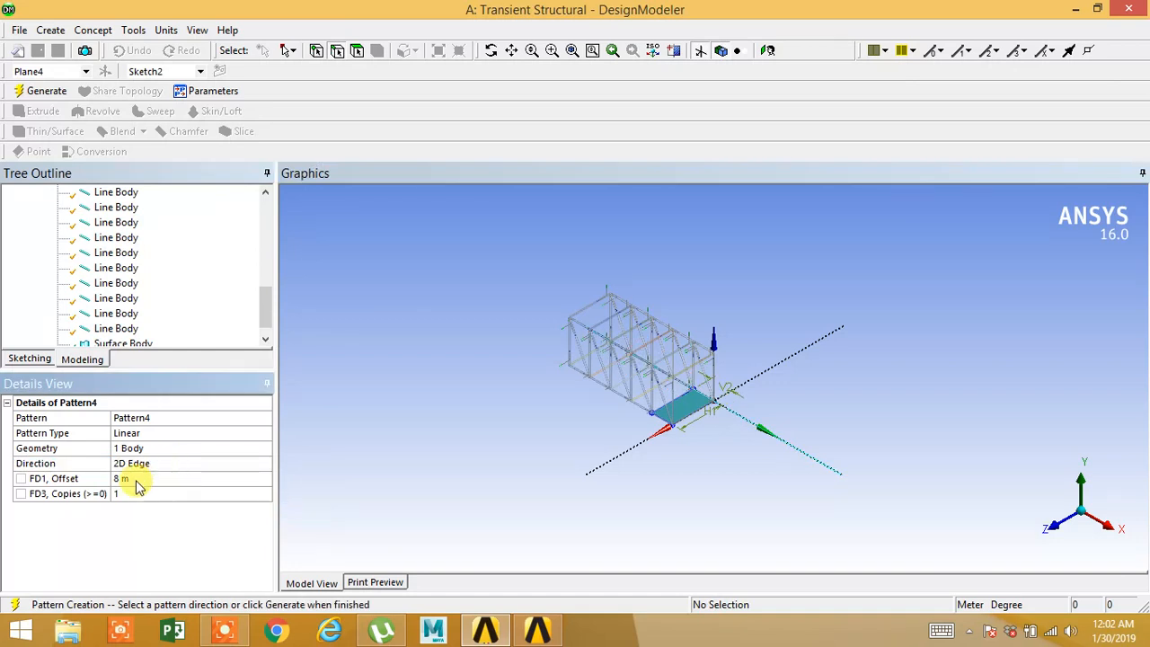
Set the deck pattern's offset to 4 m with 4 copies and generate it.
click(136, 480)
text(4)
key(Return)
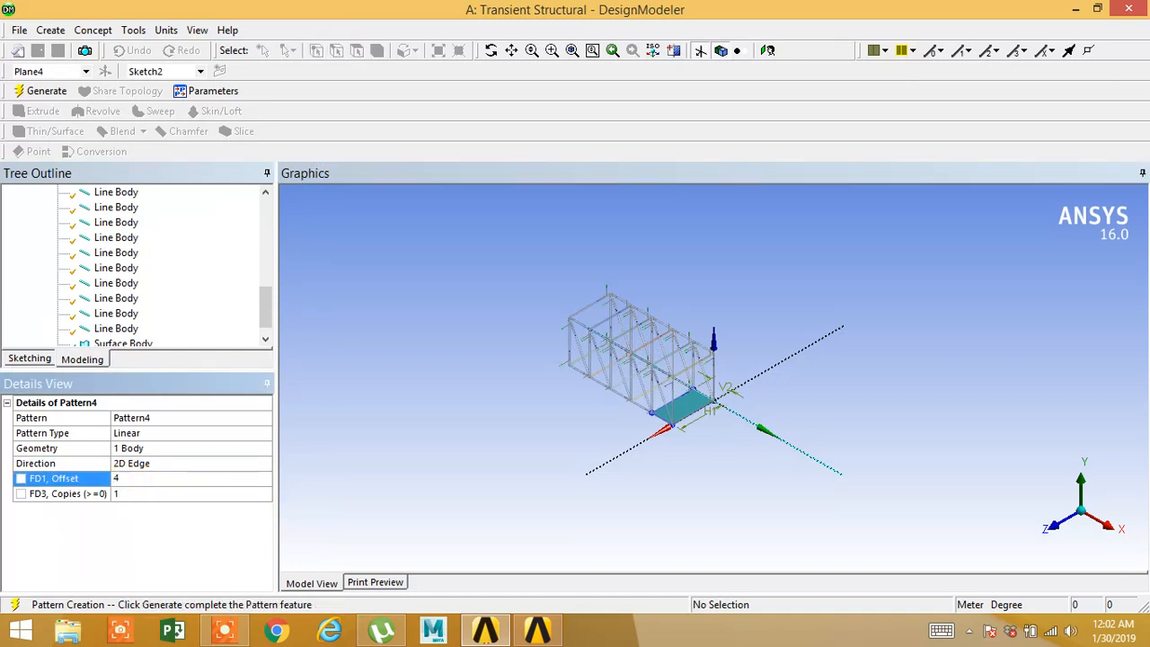
click(135, 494)
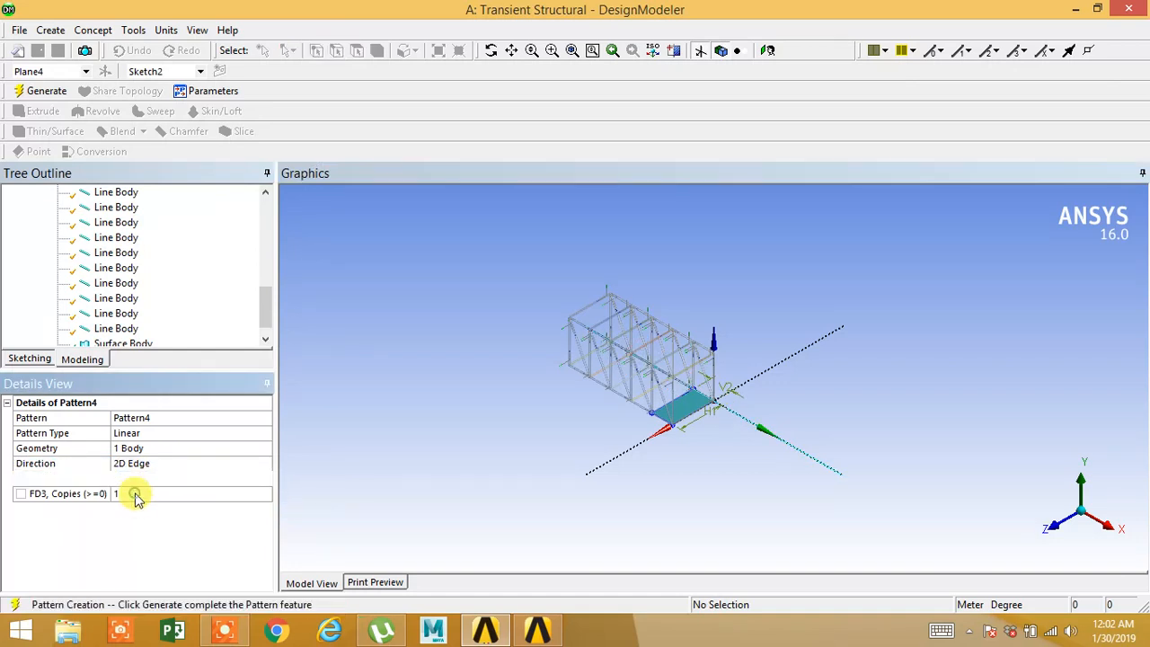
text(4)
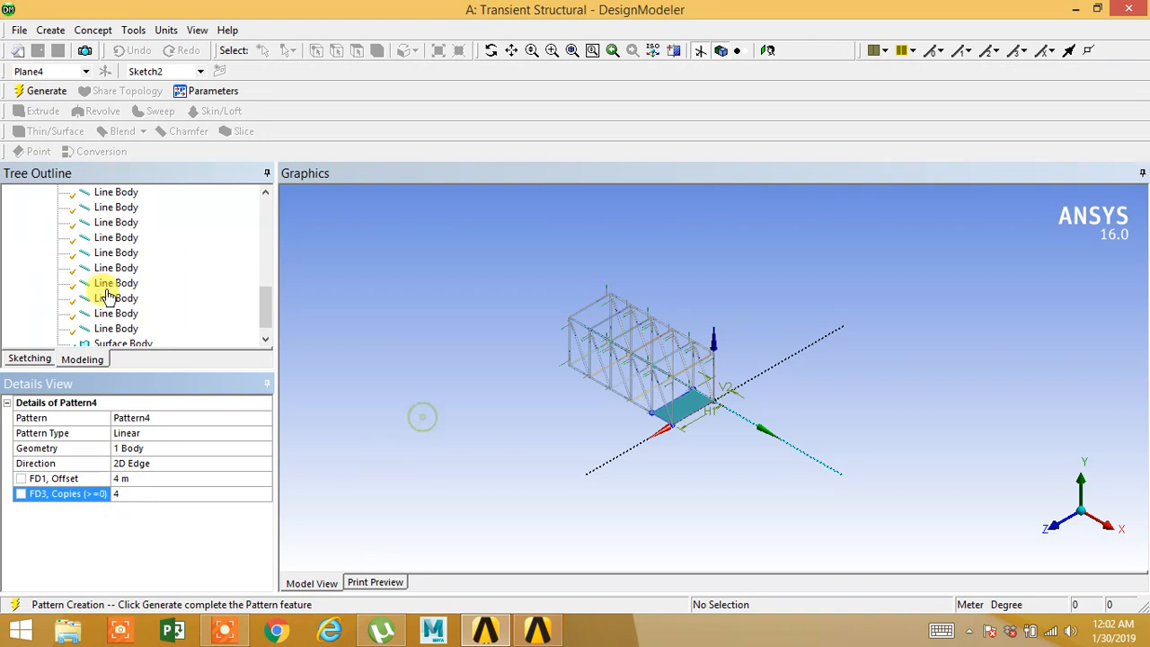
click(50, 90)
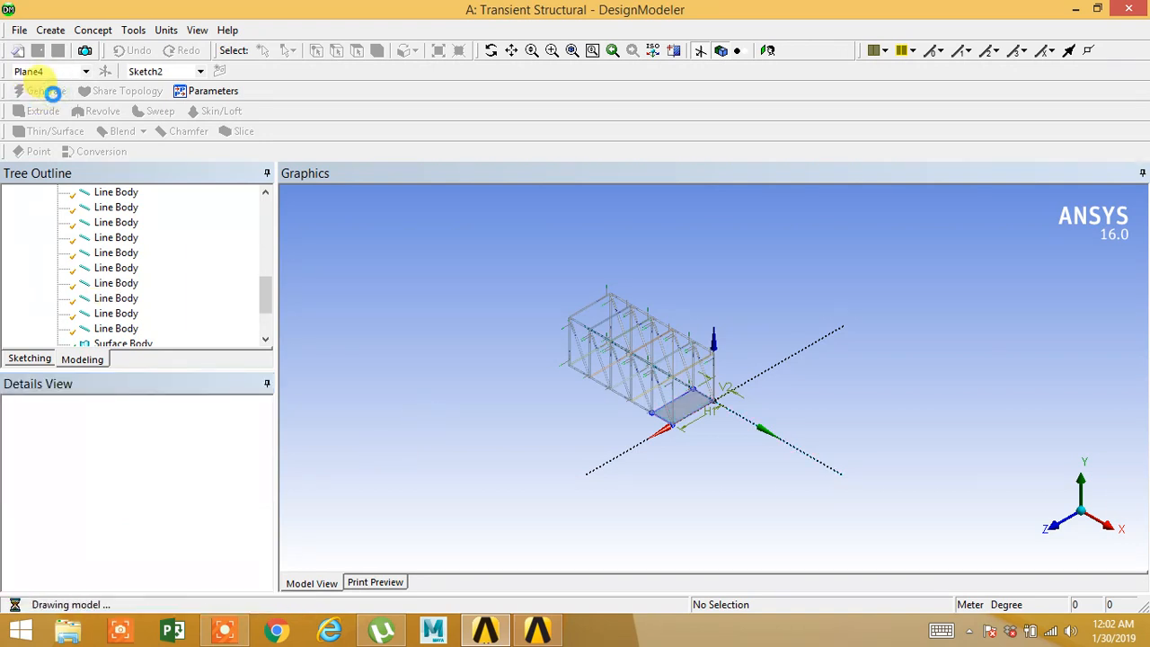
middle_drag(489, 311, 578, 444)
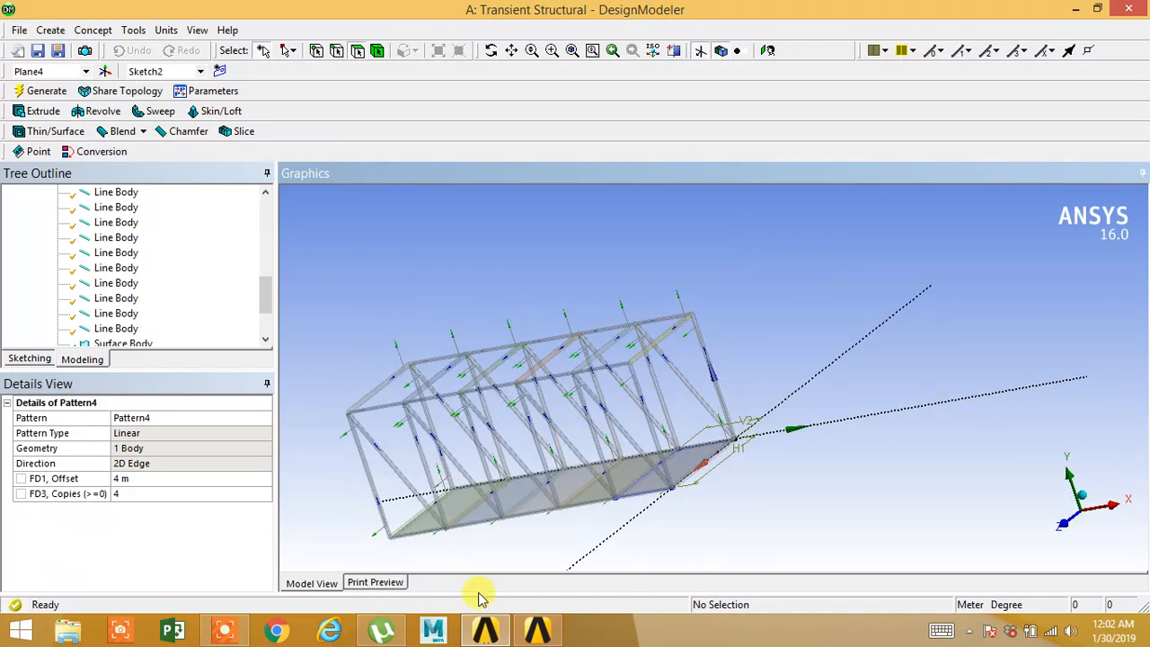
Switch to the Workbench project and open the Transient Structural system's Model in Mechanical.
click(485, 629)
double_click(375, 223)
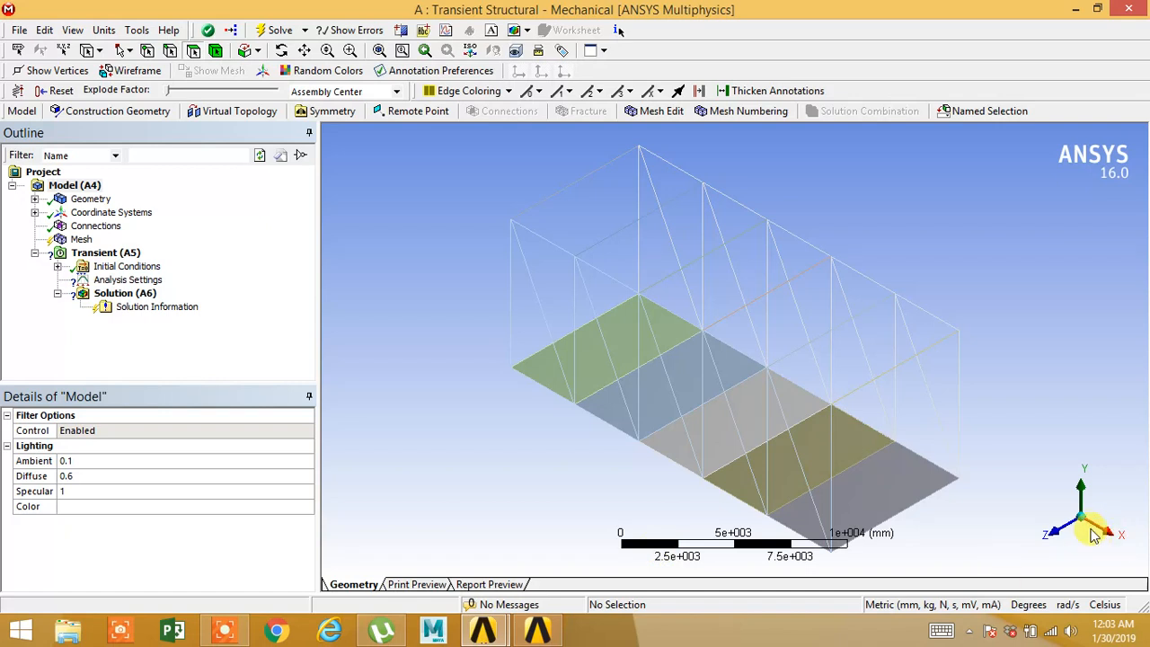
middle_drag(470, 403, 503, 377)
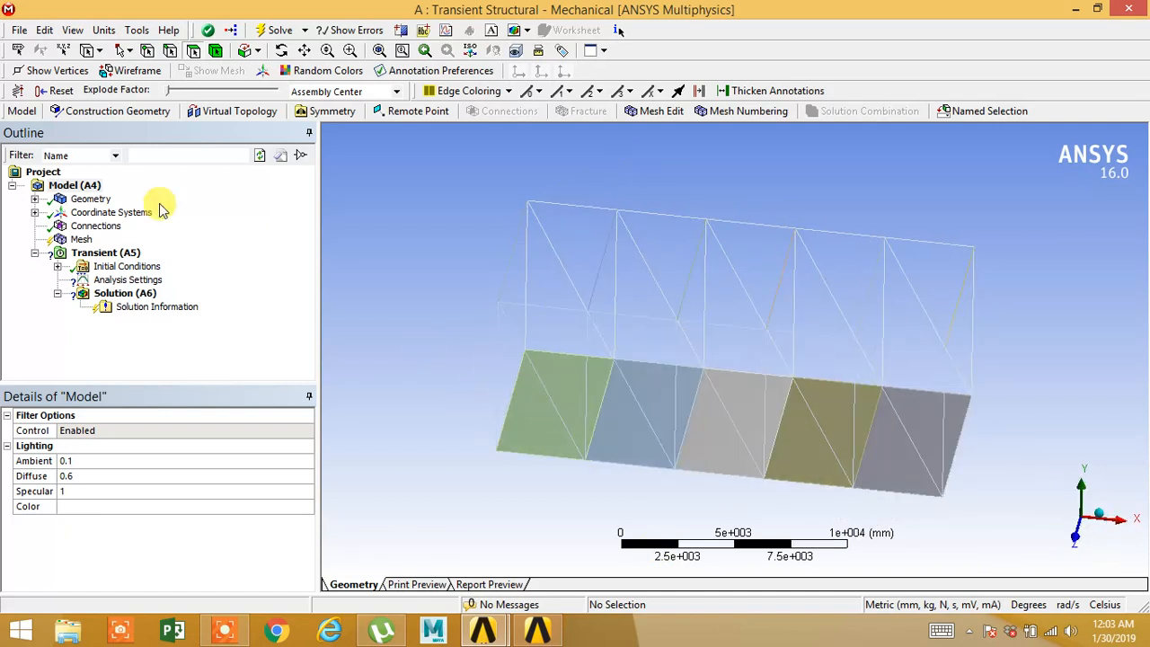
Assign Concrete as the material of all five deck surface bodies.
click(34, 200)
scroll(109, 206, down, 2)
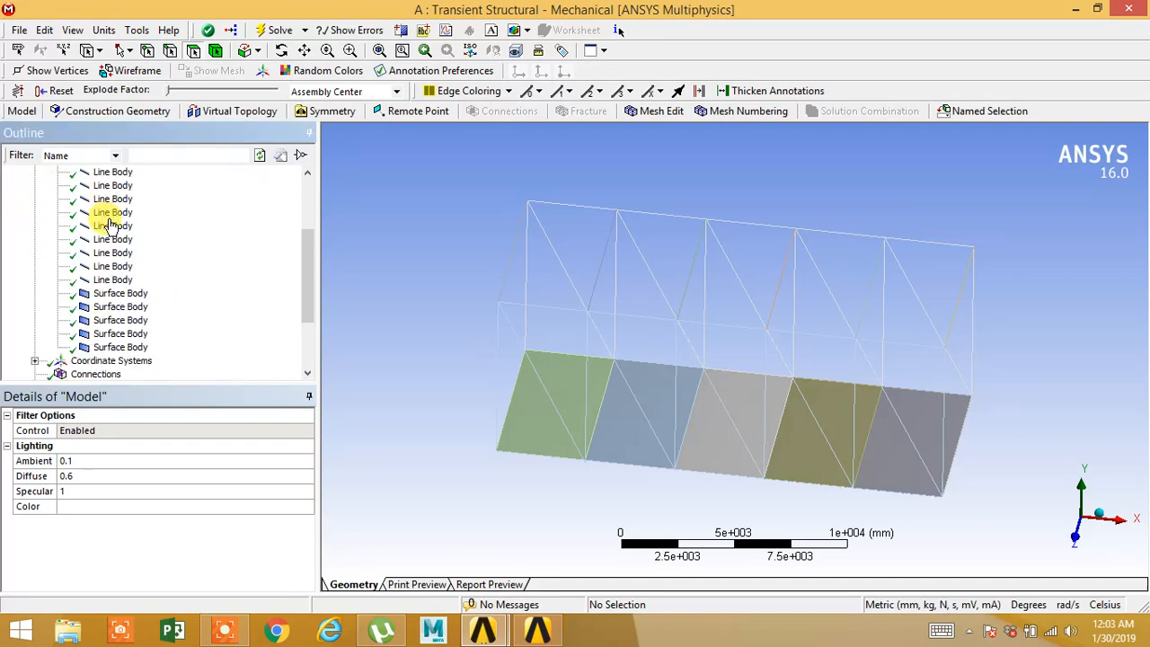
scroll(107, 243, down, 1)
click(106, 257)
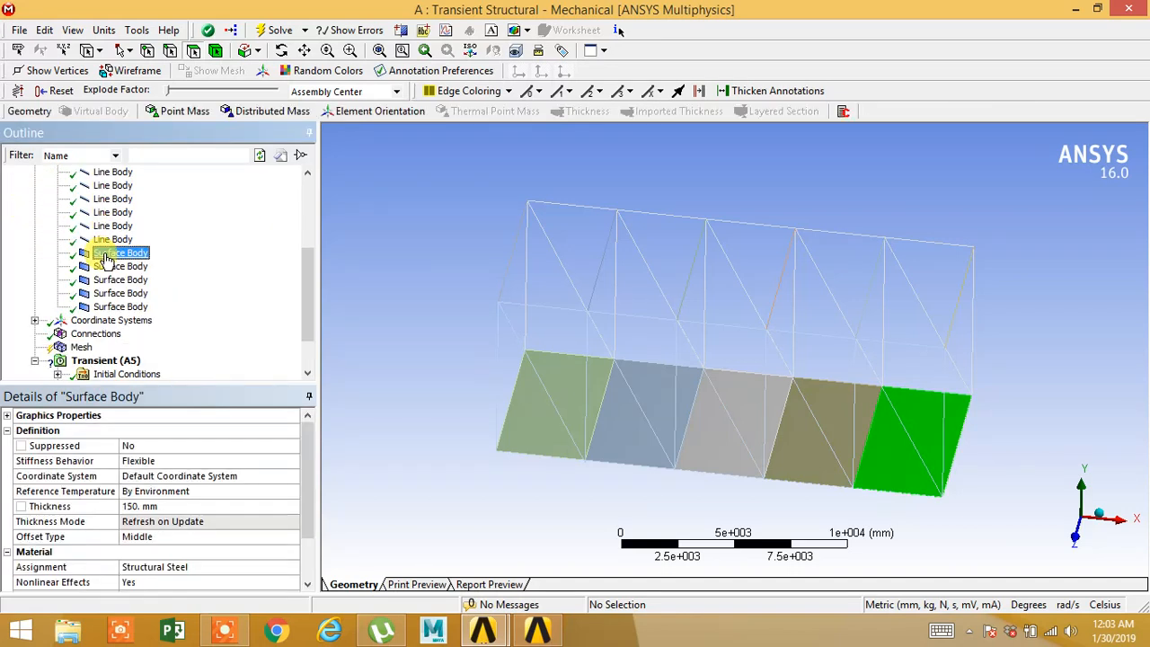
shift+click(133, 308)
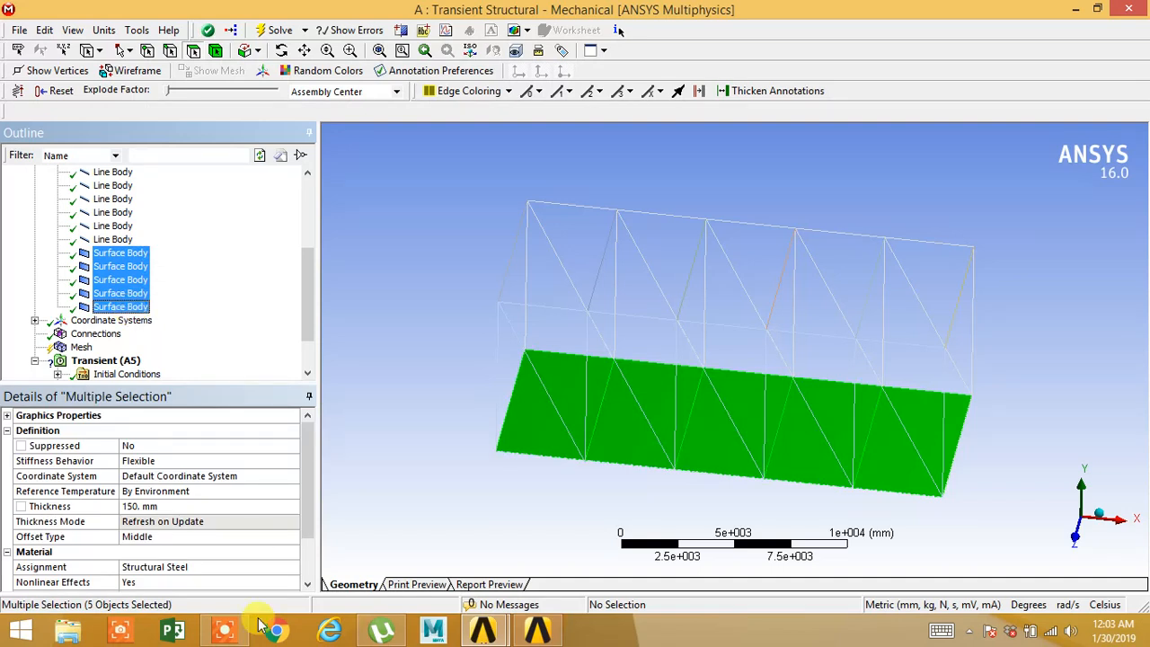
click(234, 575)
click(292, 571)
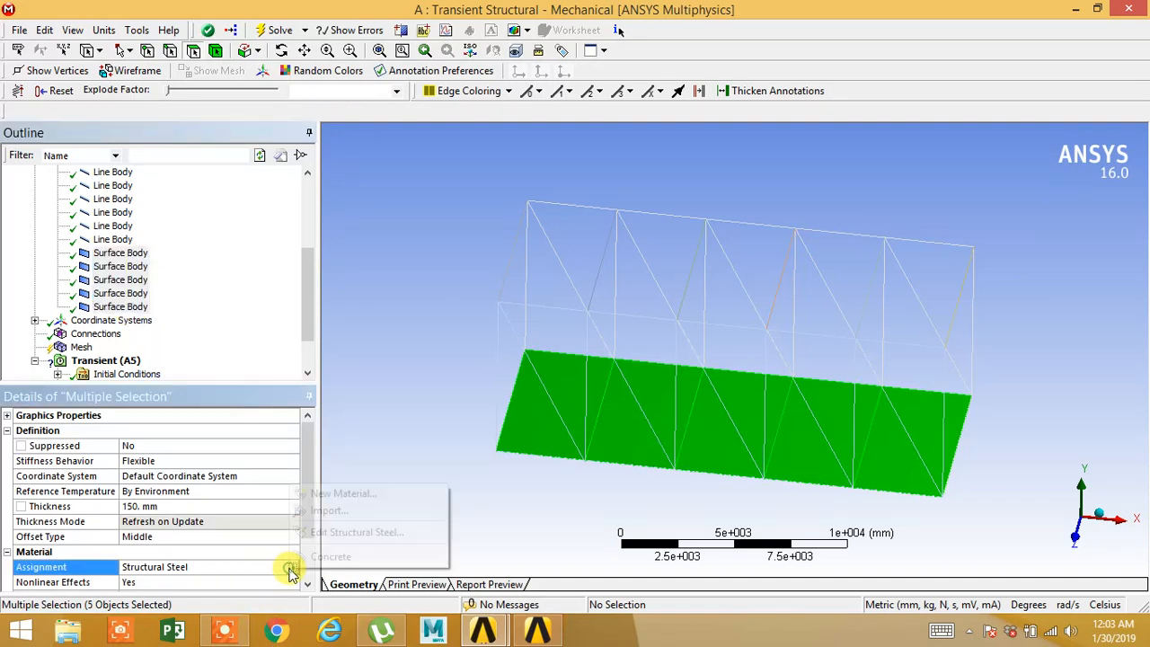
click(325, 556)
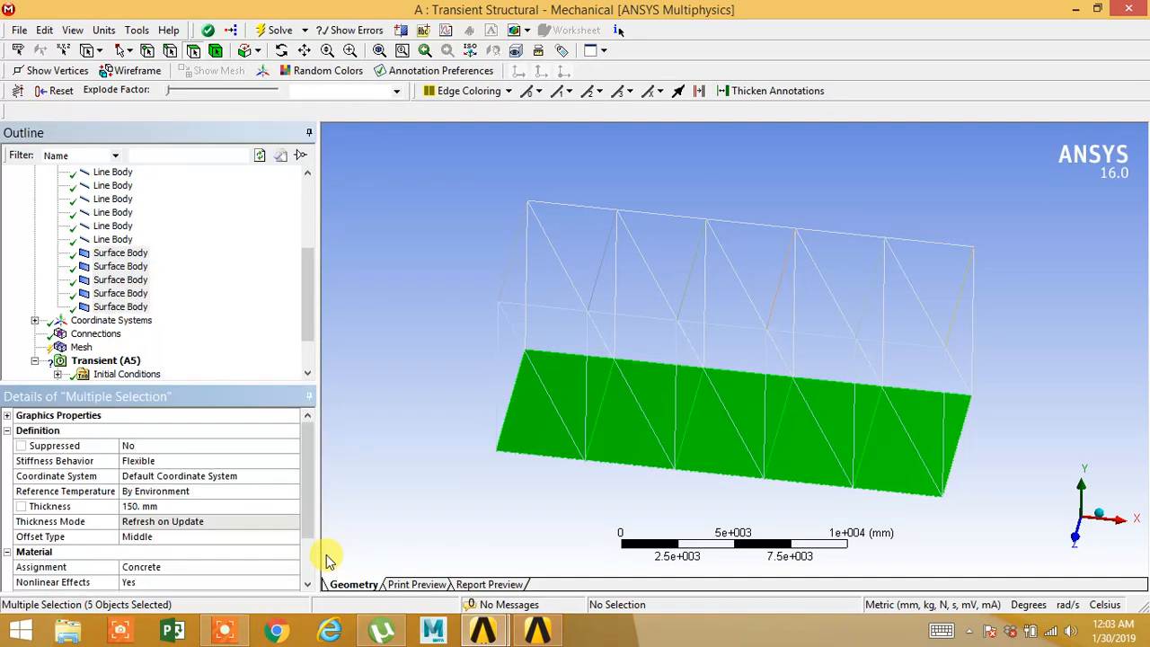
Check the material of the truss line bodies and generate the mesh for the whole bridge model.
click(112, 198)
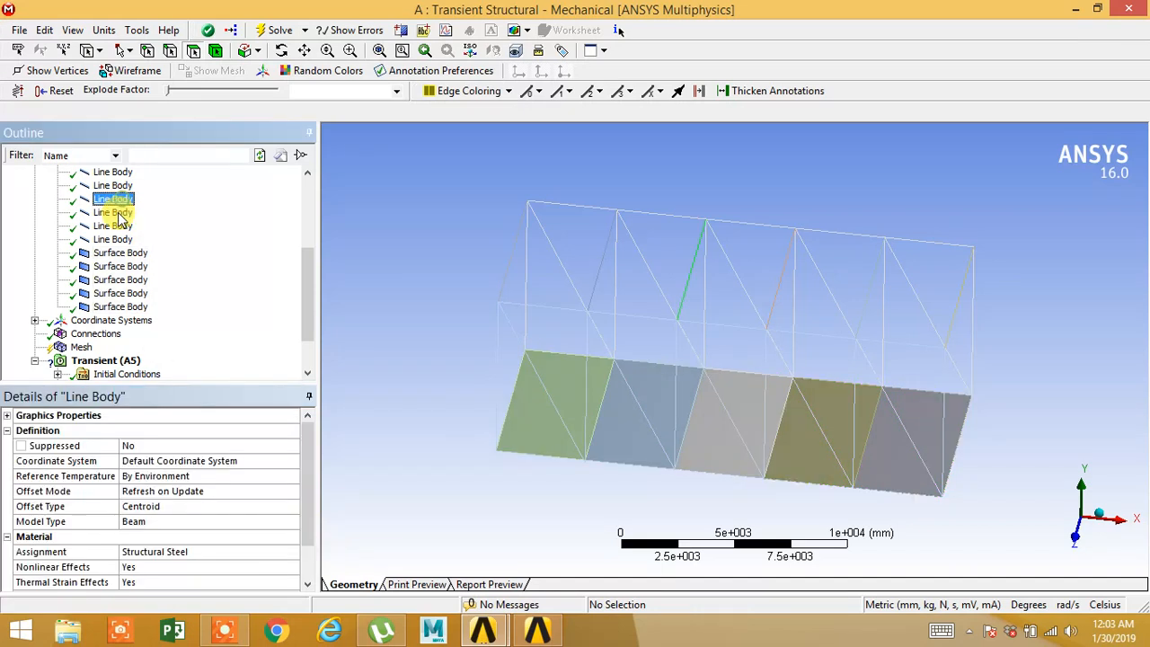
click(112, 226)
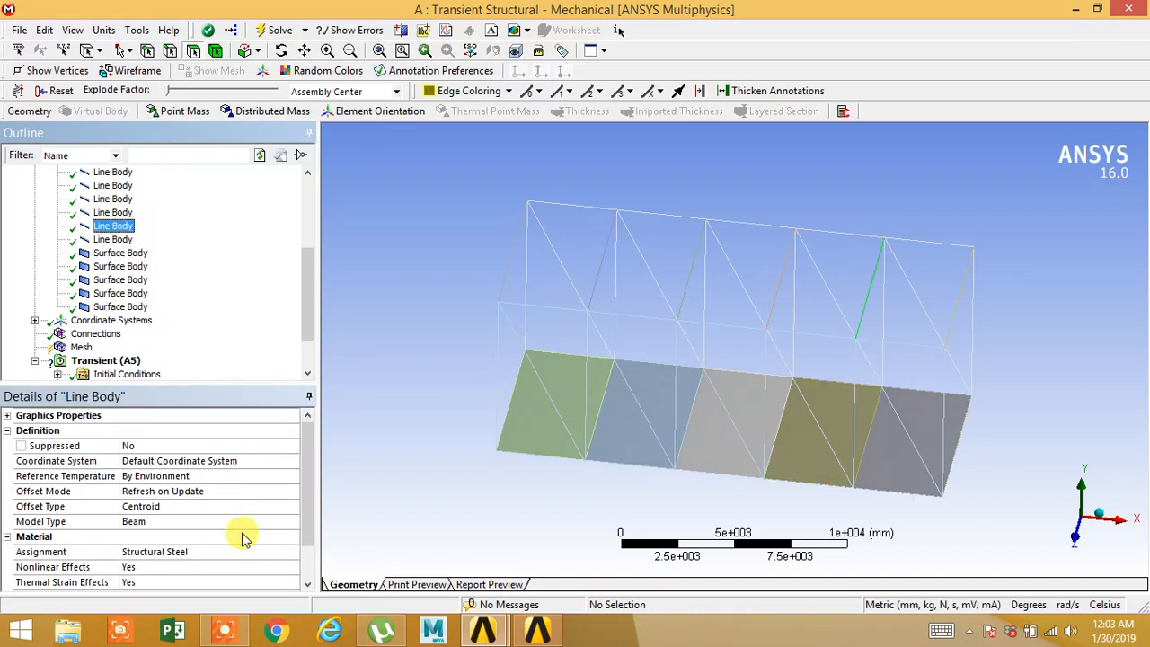
click(419, 488)
click(91, 349)
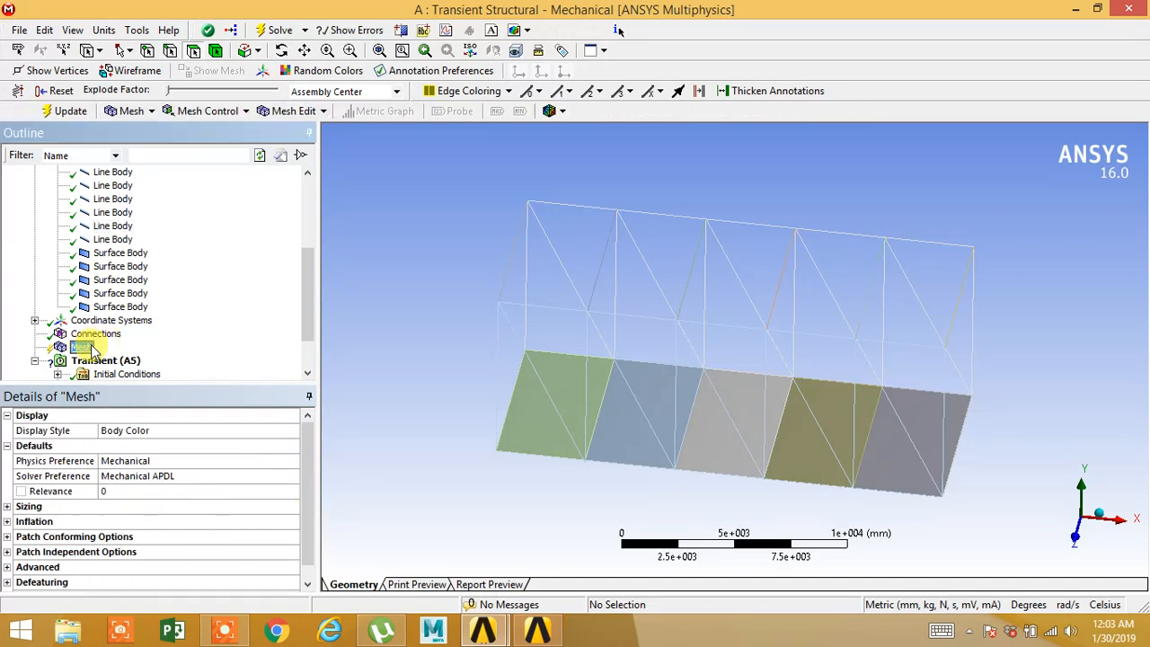
right_click(90, 348)
click(150, 405)
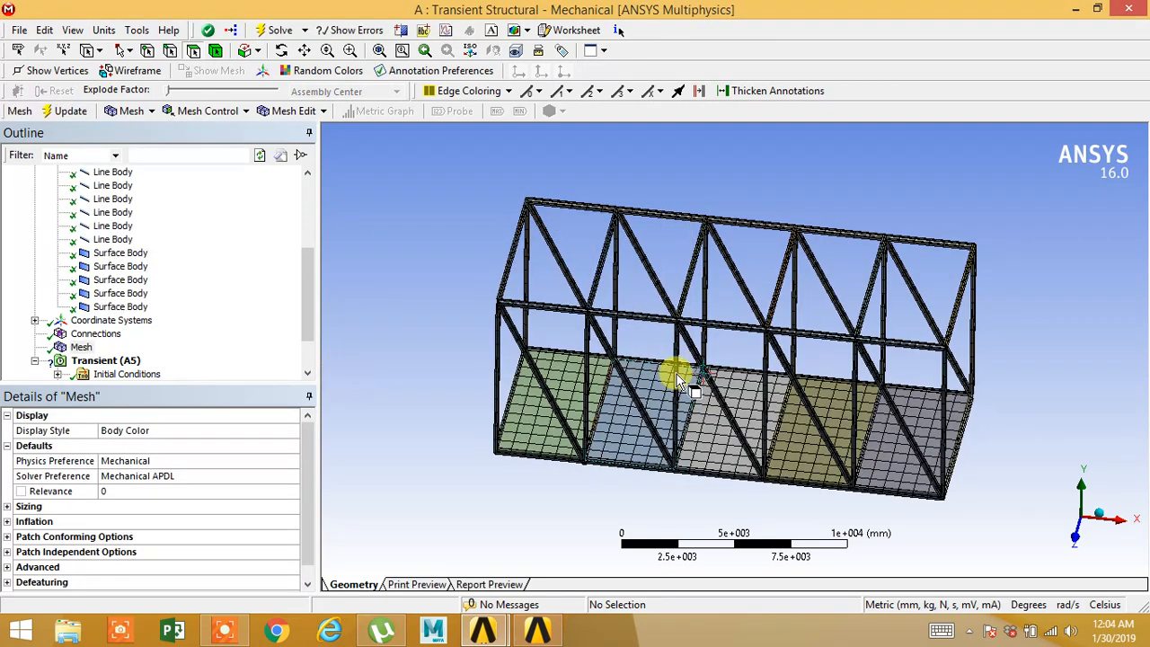
middle_drag(656, 423, 562, 427)
scroll(618, 453, up, 3)
scroll(585, 385, down, 3)
scroll(549, 423, up, 4)
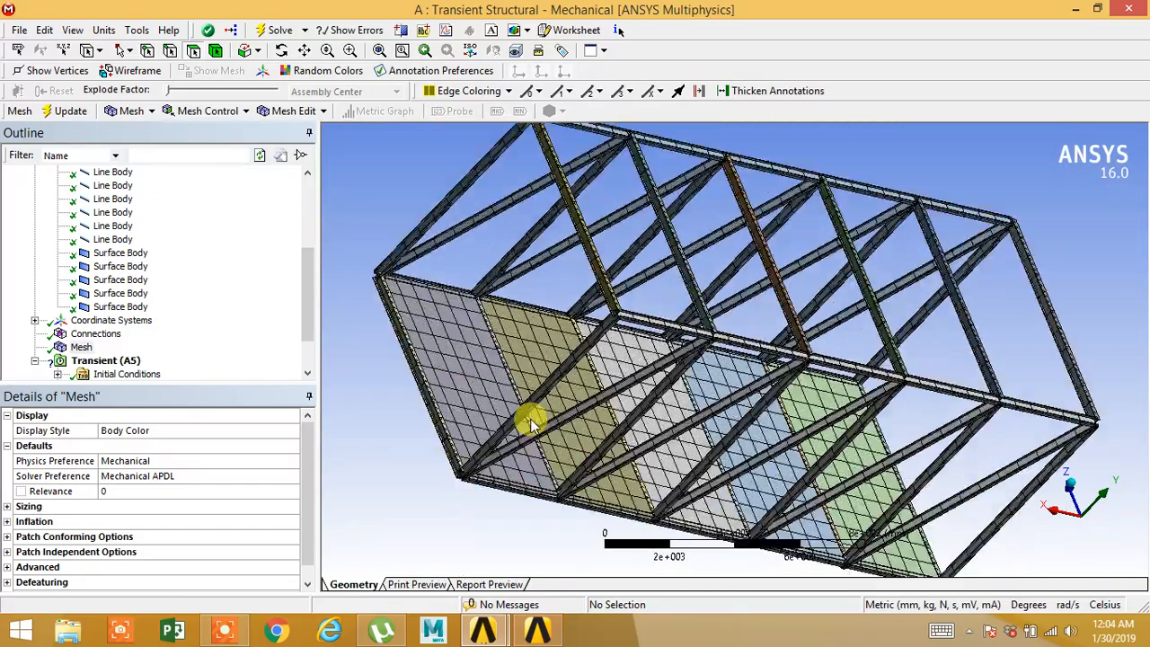
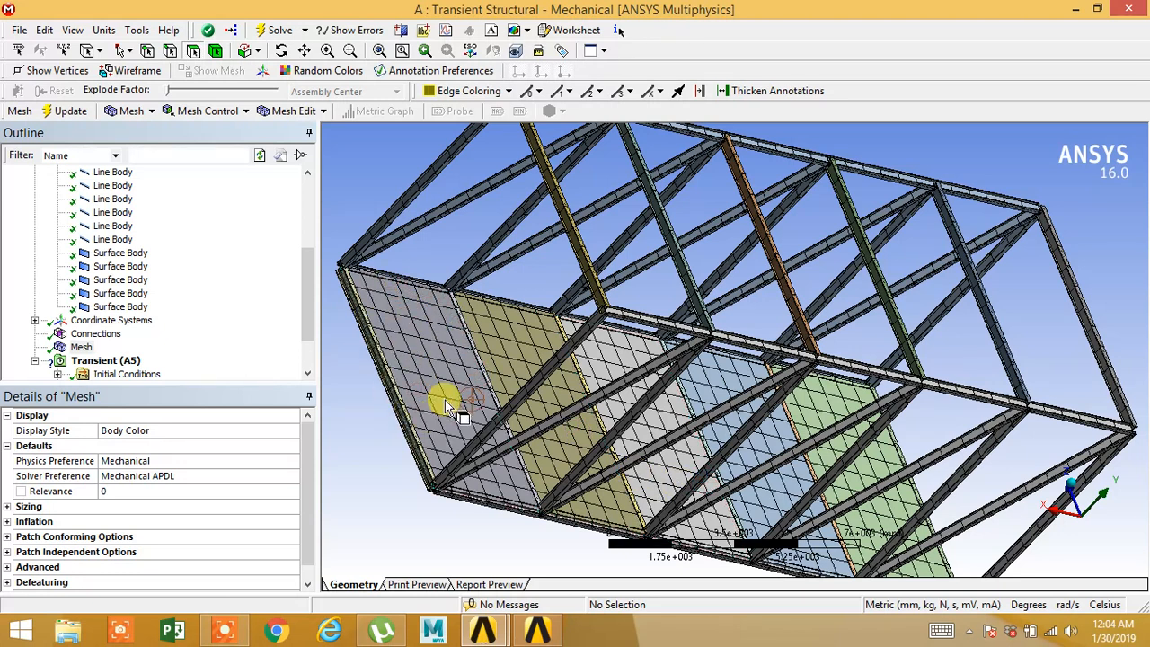
Insert a manual contact region under Connections.
click(88, 336)
right_click(91, 336)
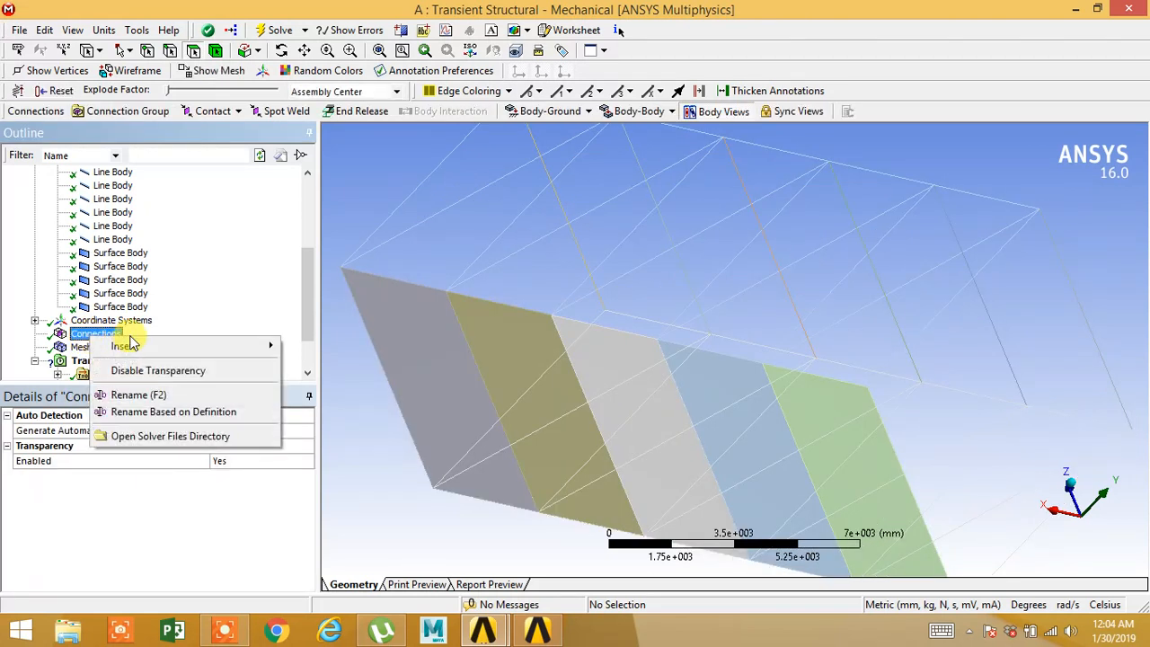
mouse_move(137, 348)
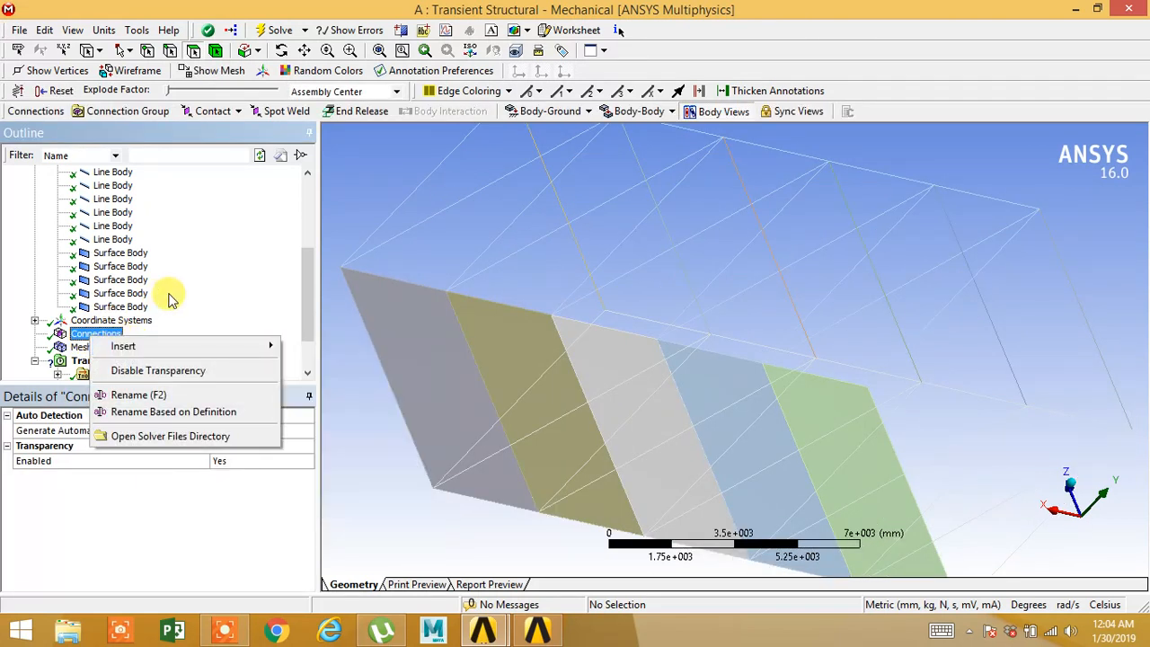
click(168, 293)
right_click(114, 336)
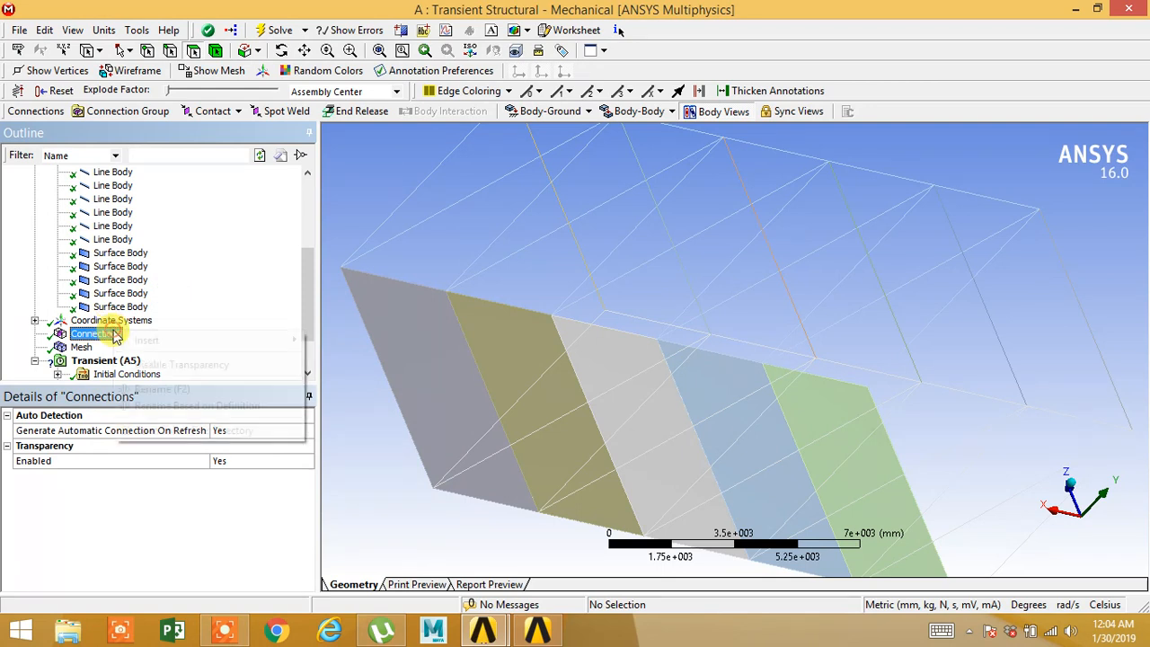
mouse_move(189, 346)
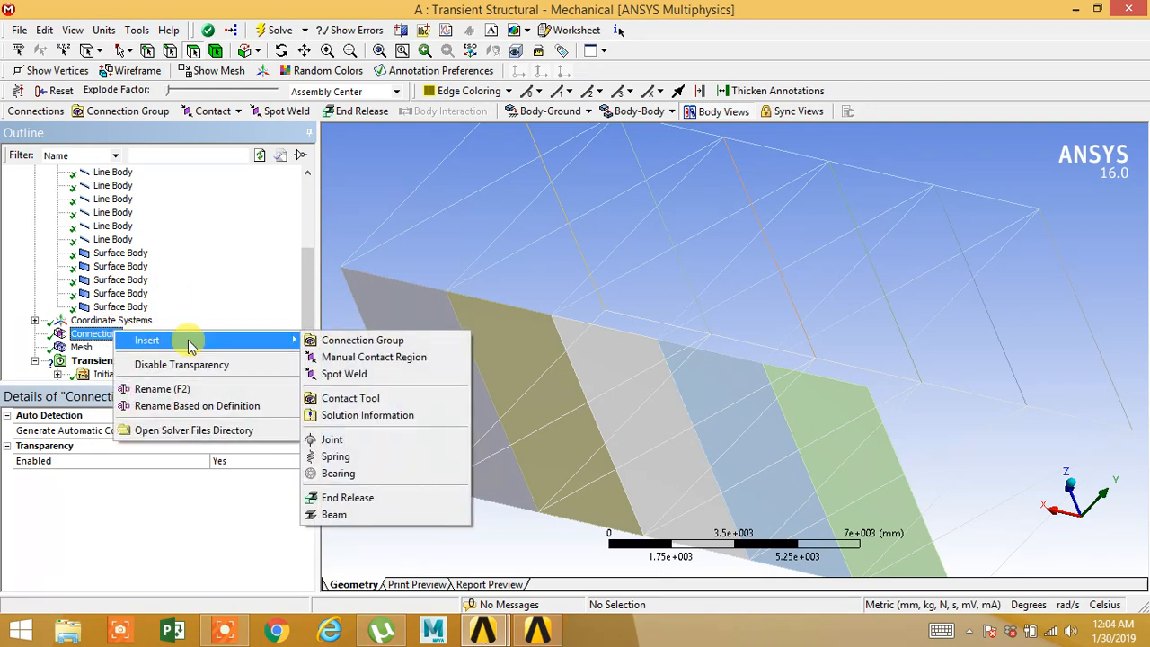
click(429, 359)
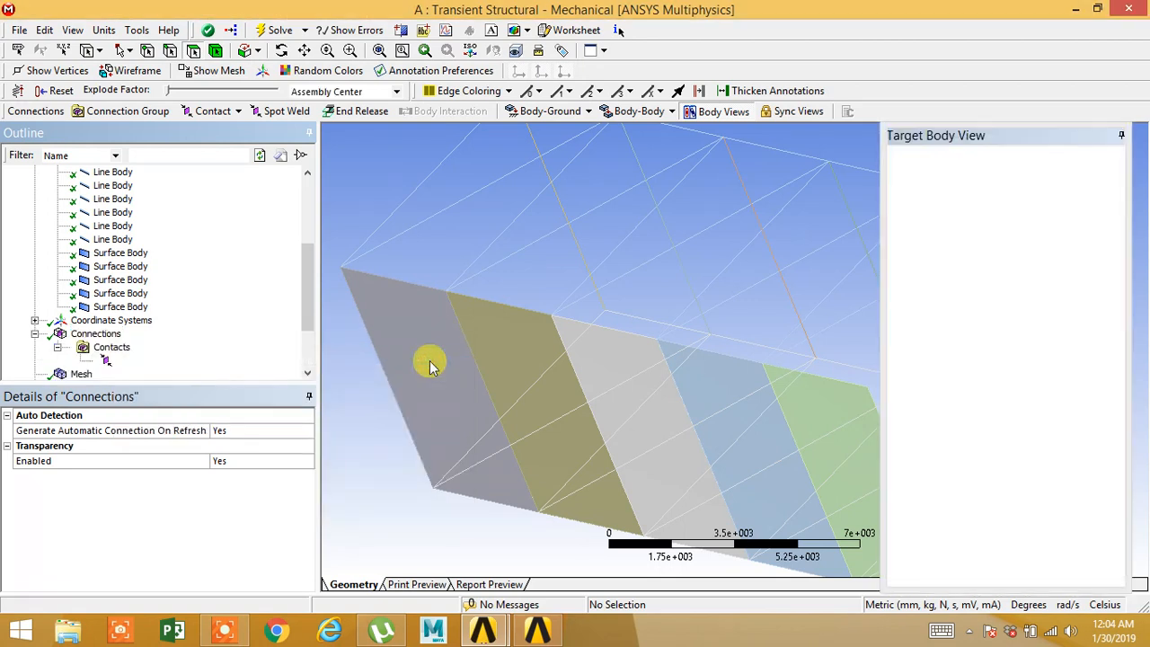
mouse_move(465, 476)
middle_down()
mouse_move(534, 452)
mouse_move(473, 465)
mouse_move(468, 478)
middle_up()
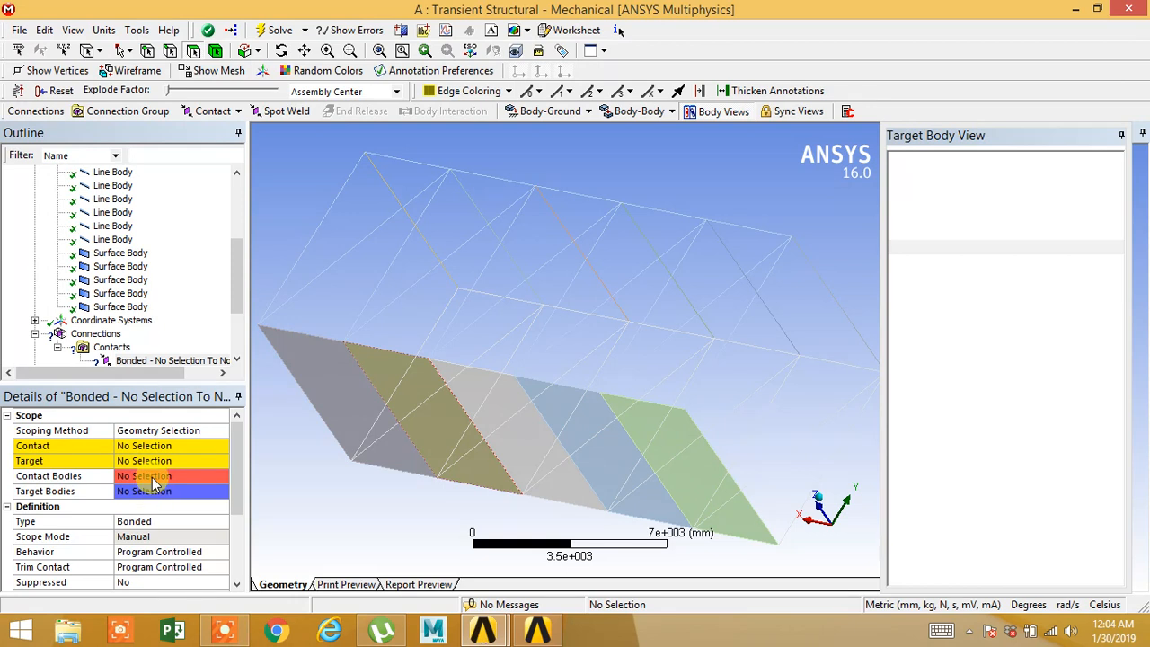
Scope the bonded region's contact to the end deck panel's face and its target to the panel's four boundary edges.
click(351, 423)
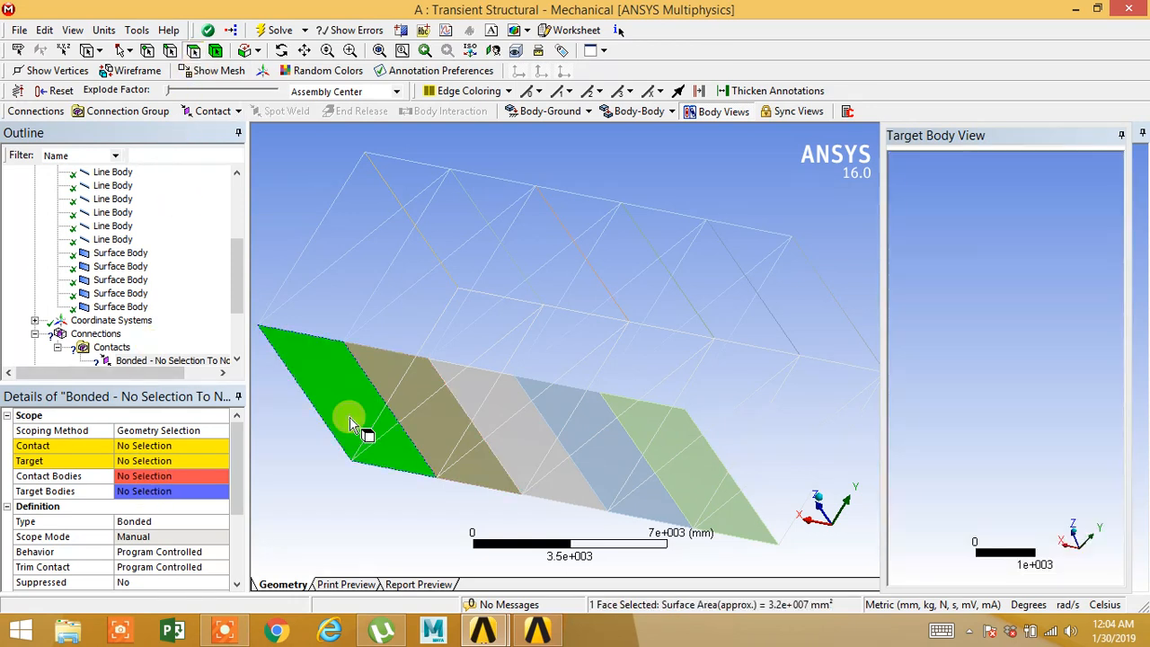
click(132, 447)
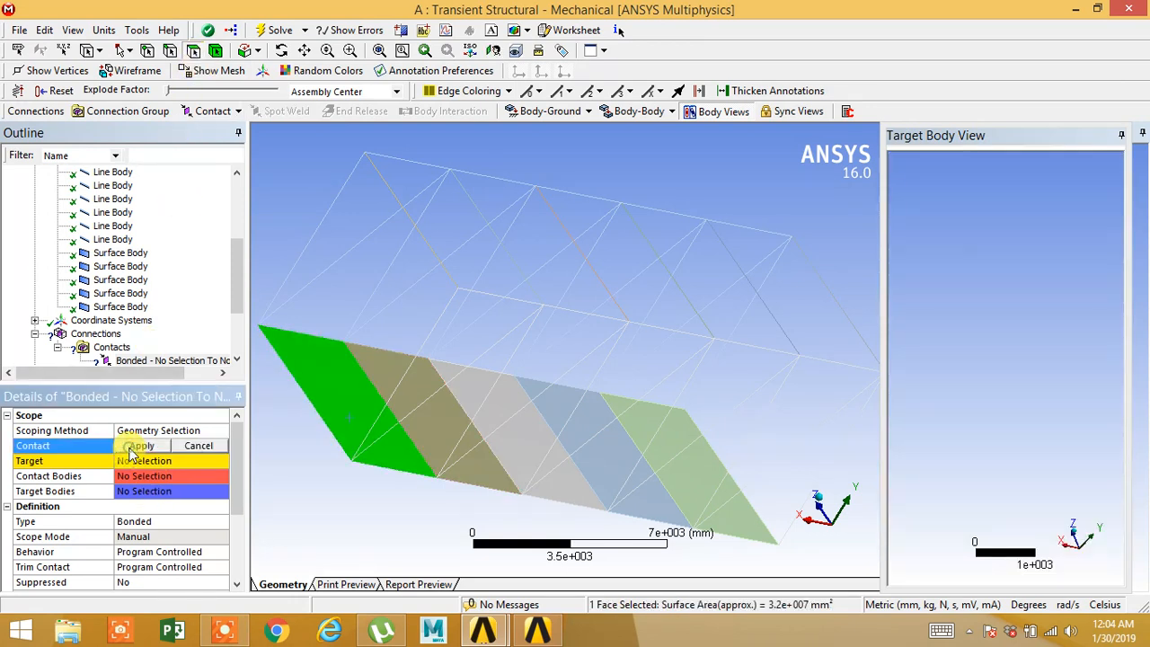
click(137, 446)
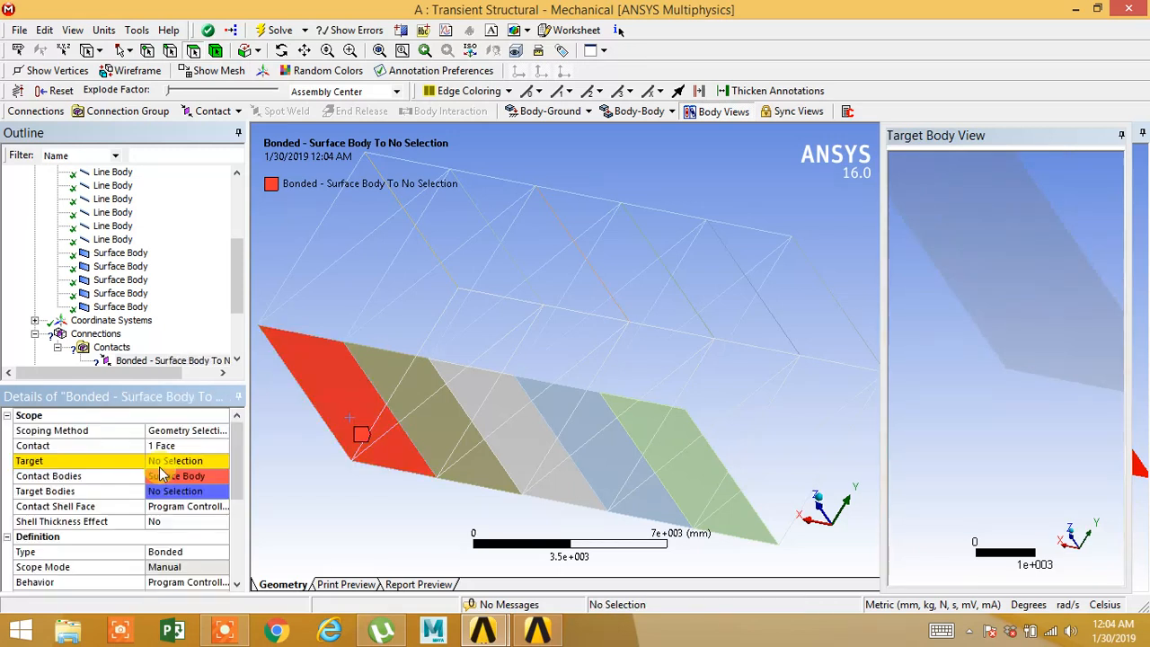
click(159, 464)
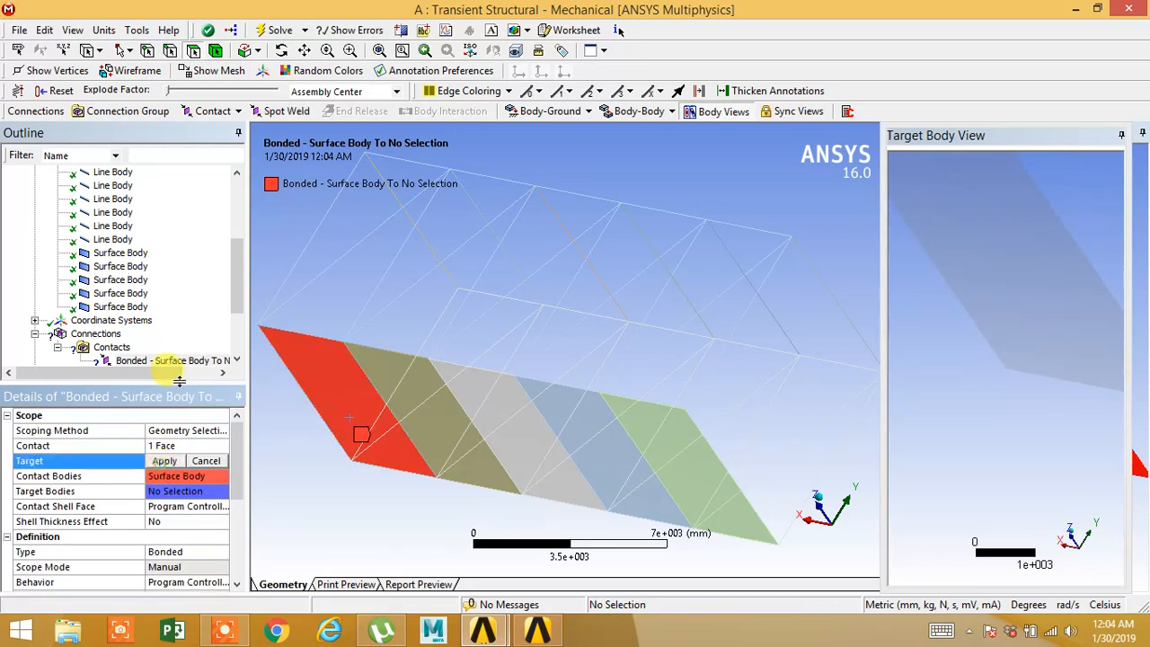
click(171, 53)
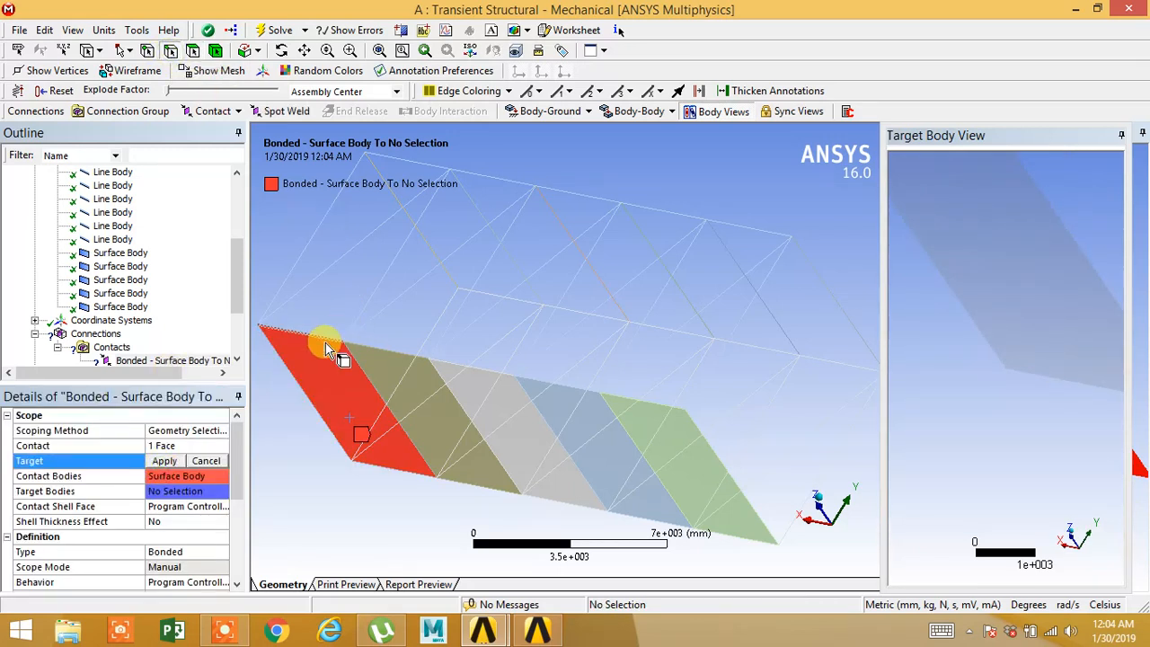
ctrl+click(398, 475)
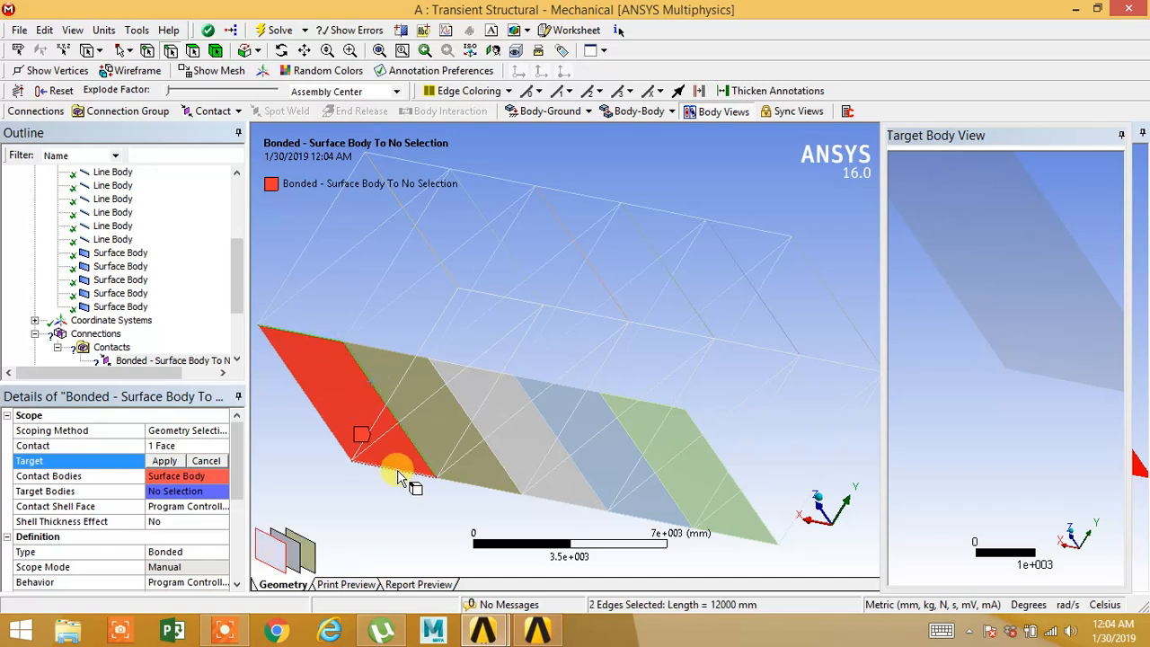
ctrl+click(329, 447)
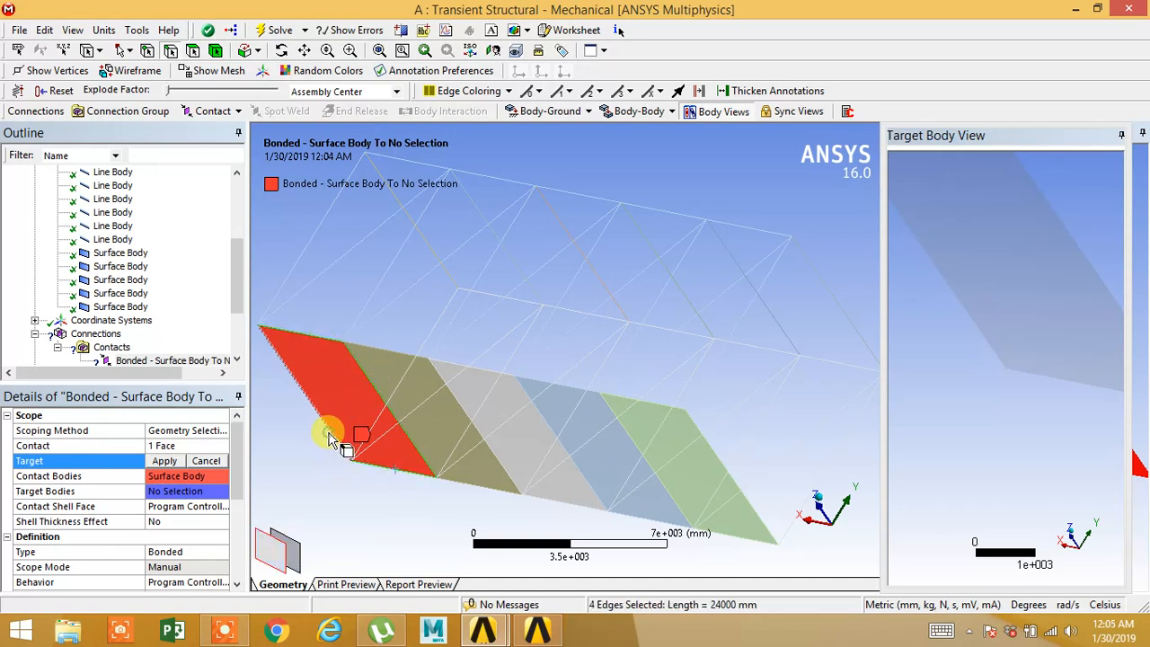
click(171, 461)
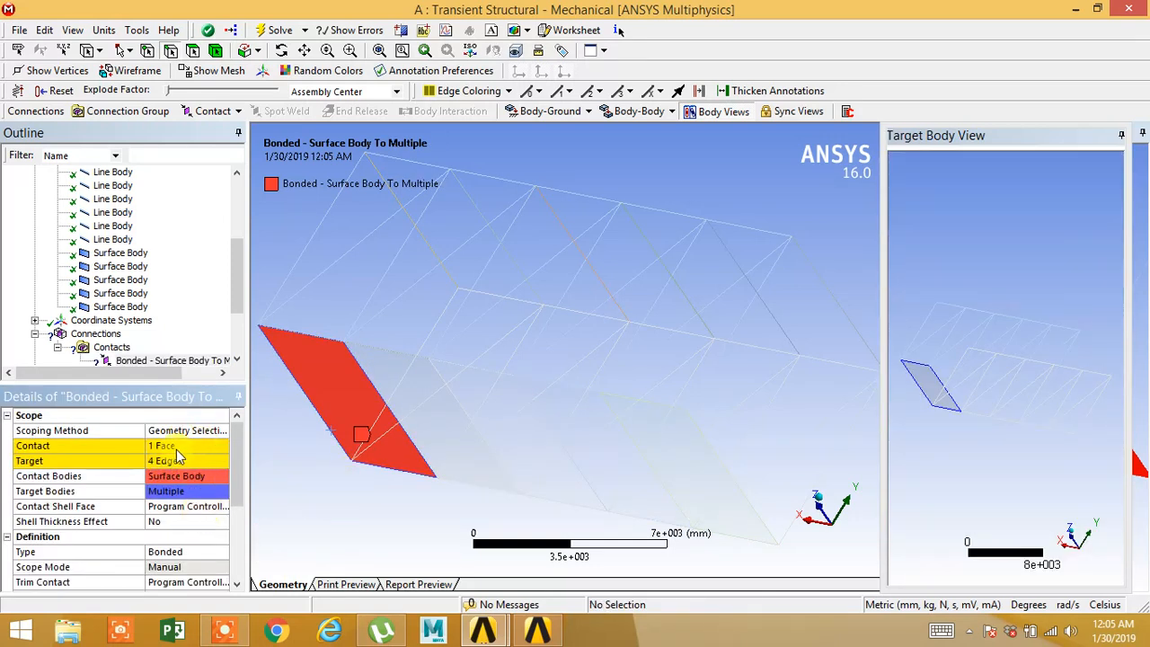
Delete the bonded contact region between the end deck face and its edges.
click(176, 449)
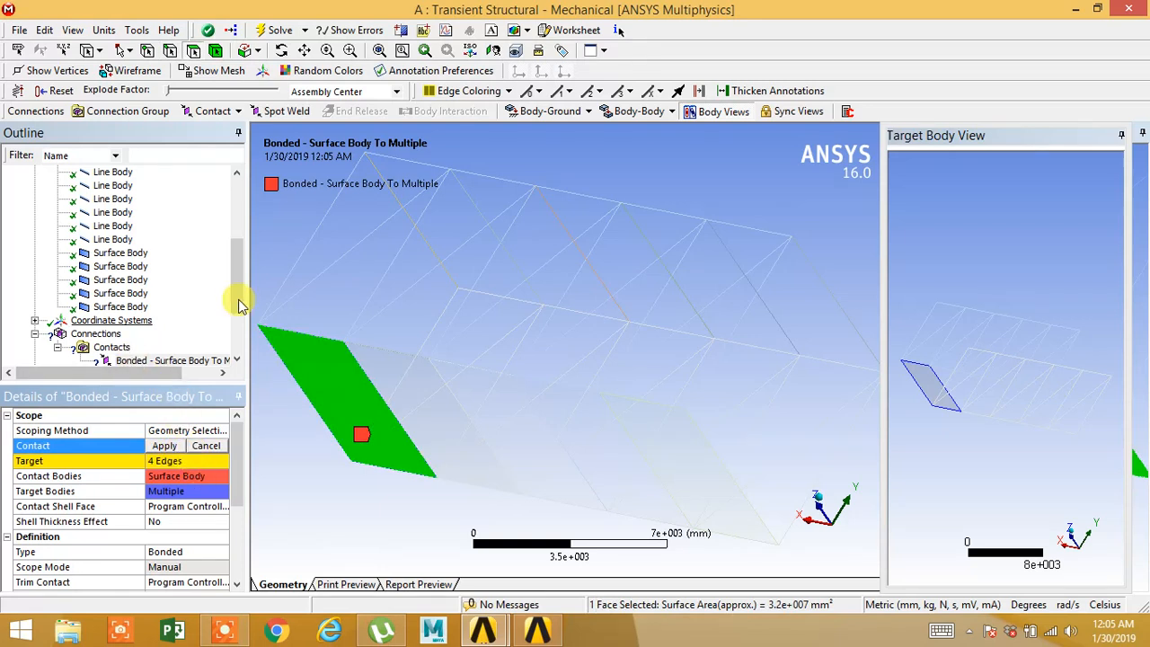
drag(239, 292, 240, 314)
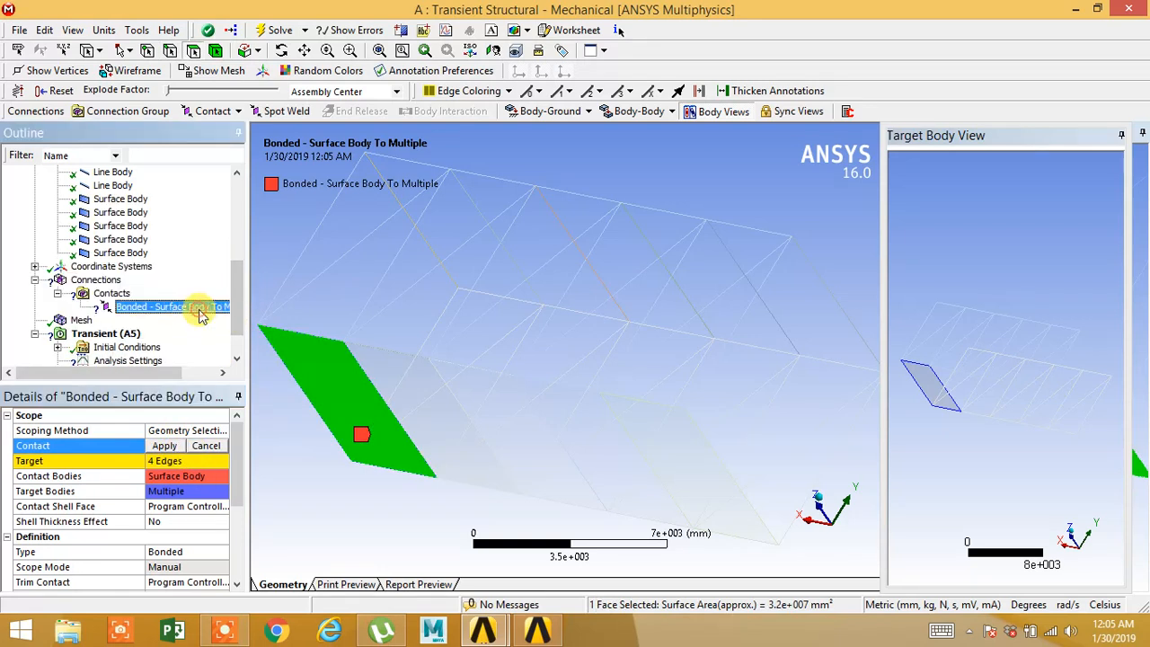
right_click(198, 309)
click(236, 569)
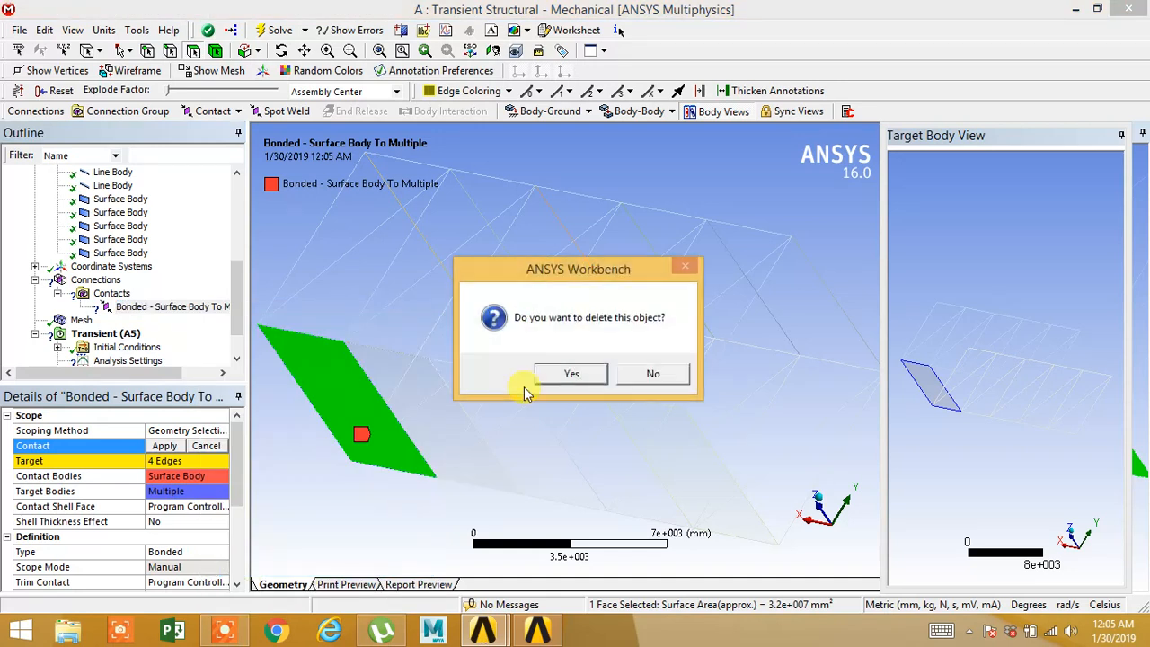
click(566, 374)
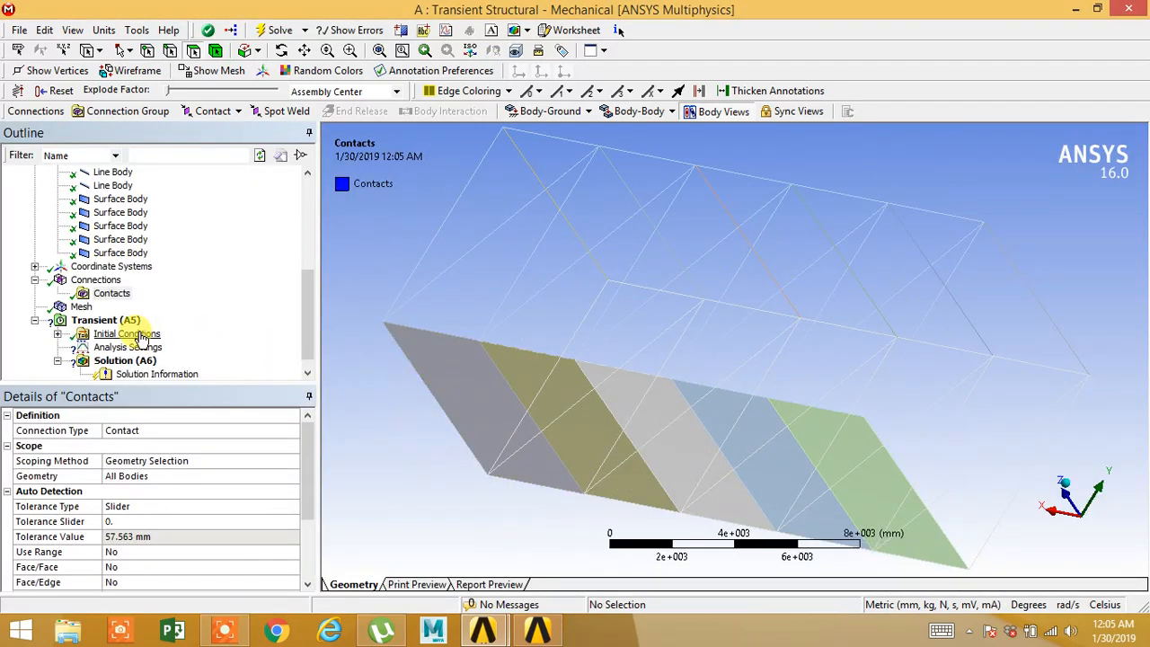
Insert another manual contact region with the end deck panel's face as its target.
right_click(88, 284)
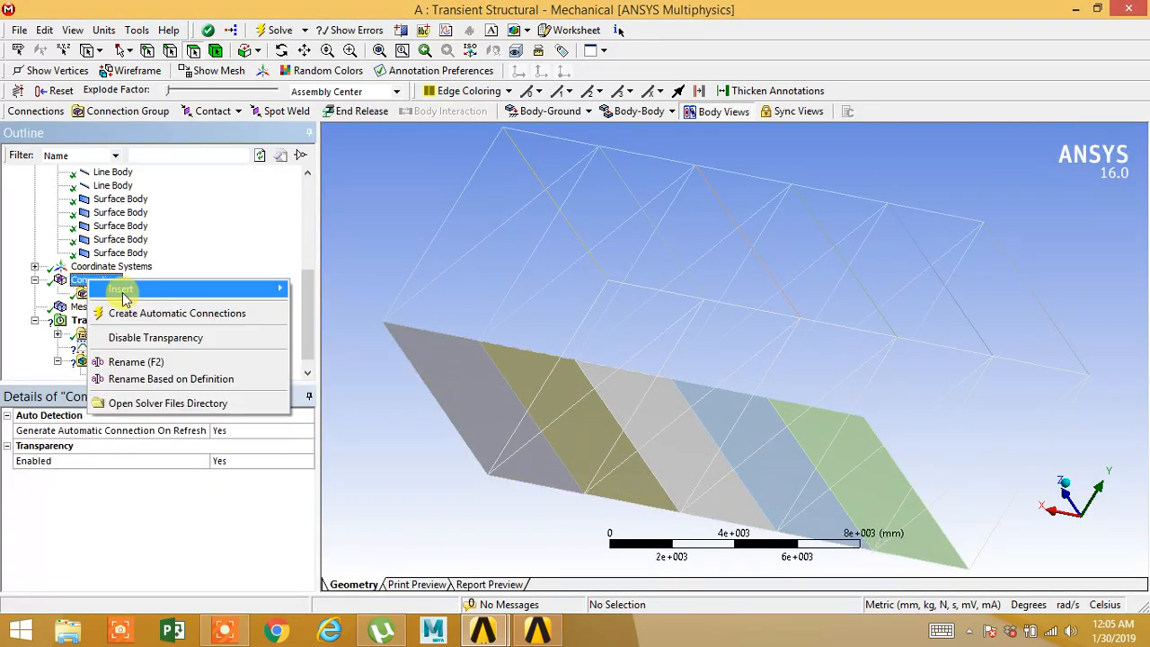
mouse_move(269, 288)
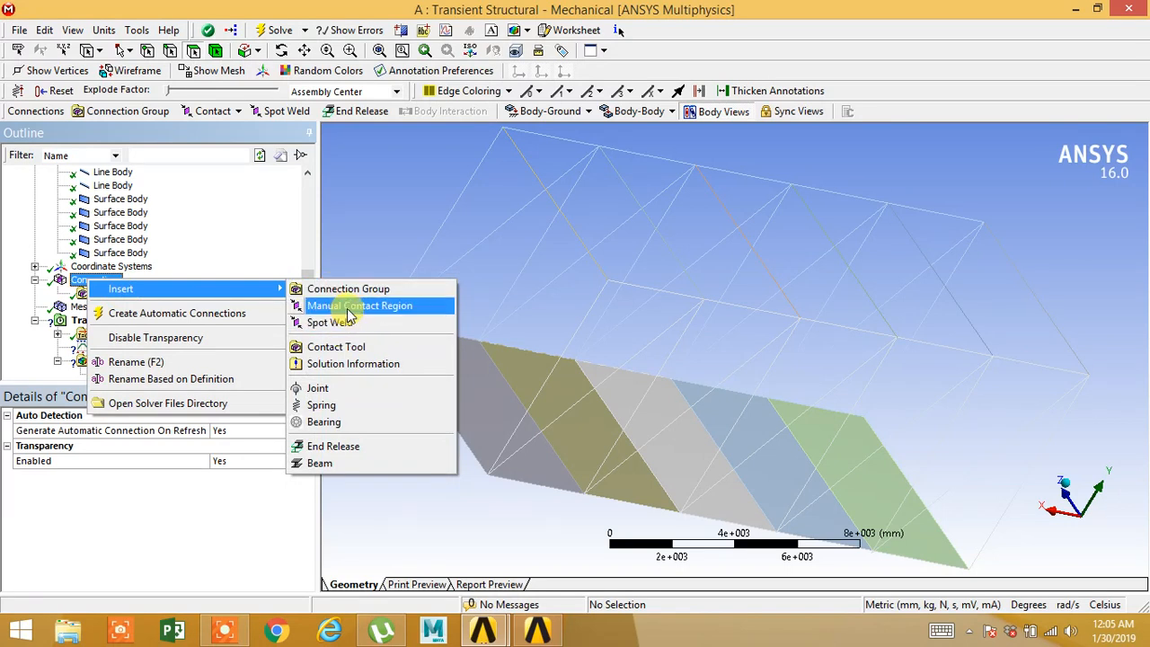
click(351, 307)
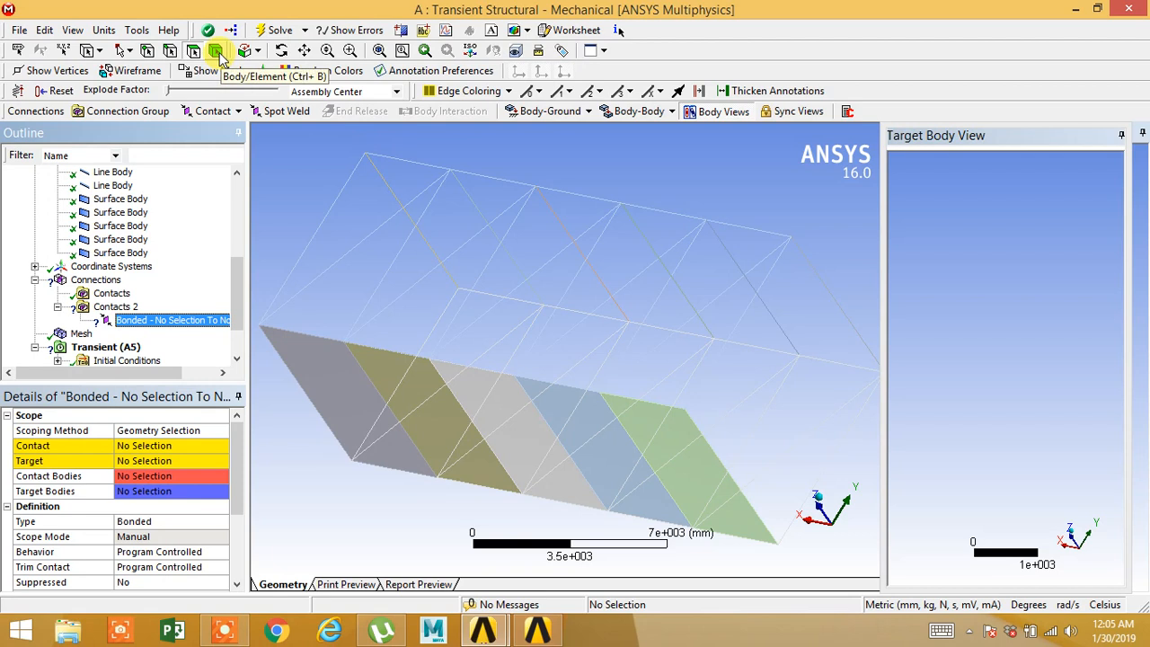
click(151, 461)
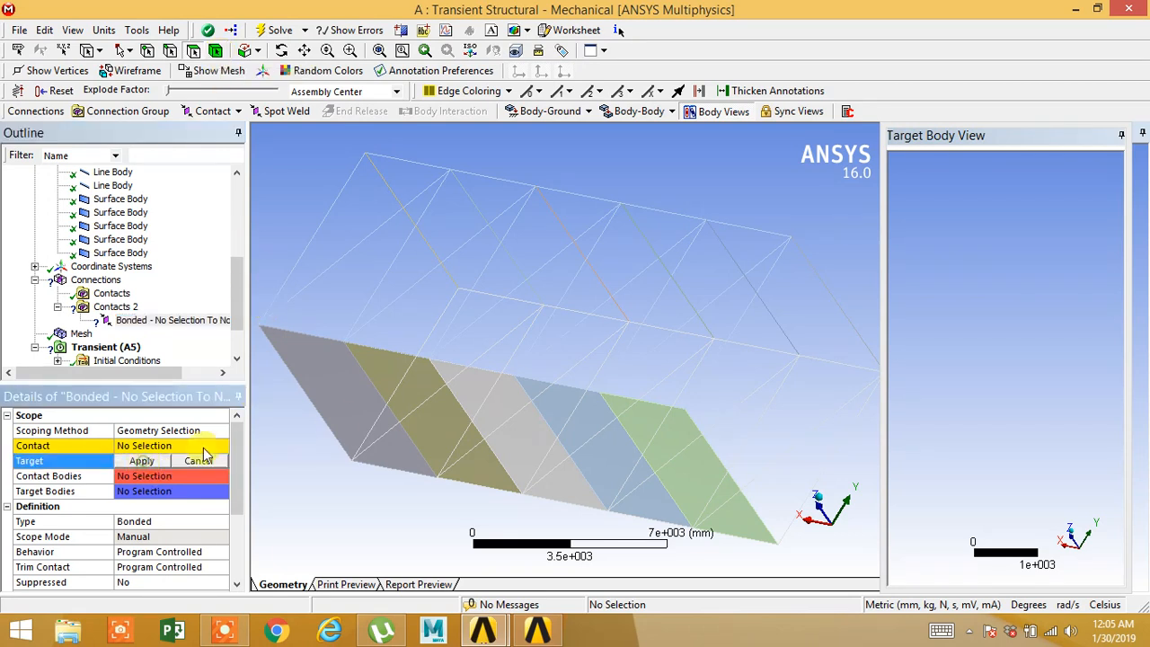
click(352, 430)
click(141, 461)
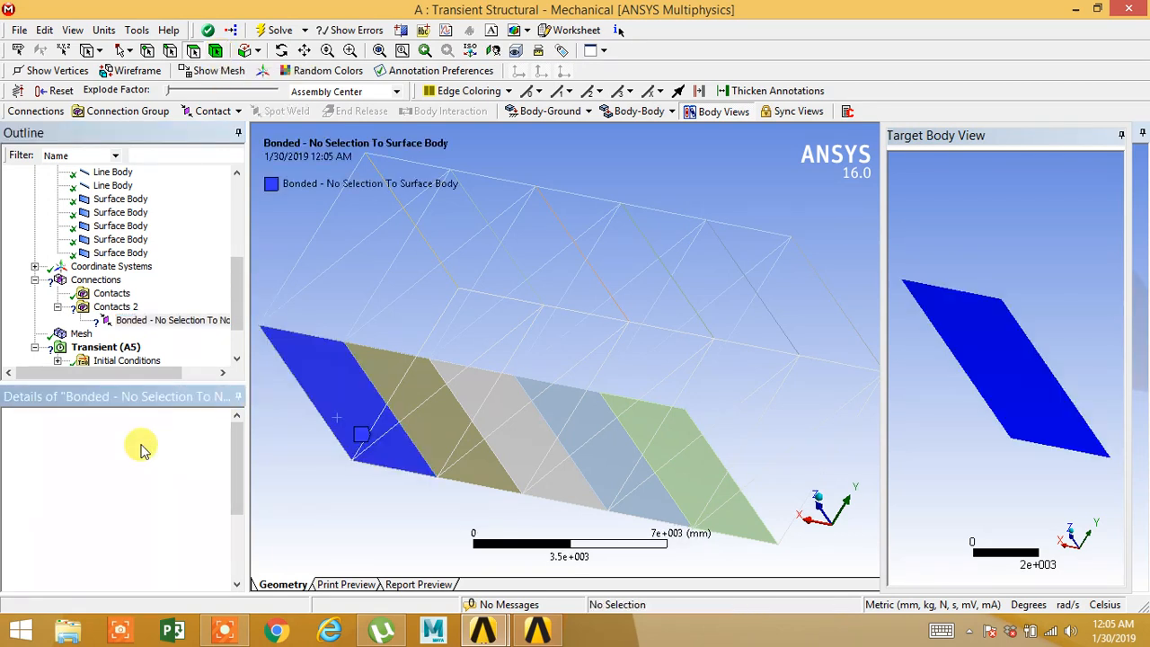
Scope the bonded region's contact to the four boundary edges of the end deck panel.
click(144, 446)
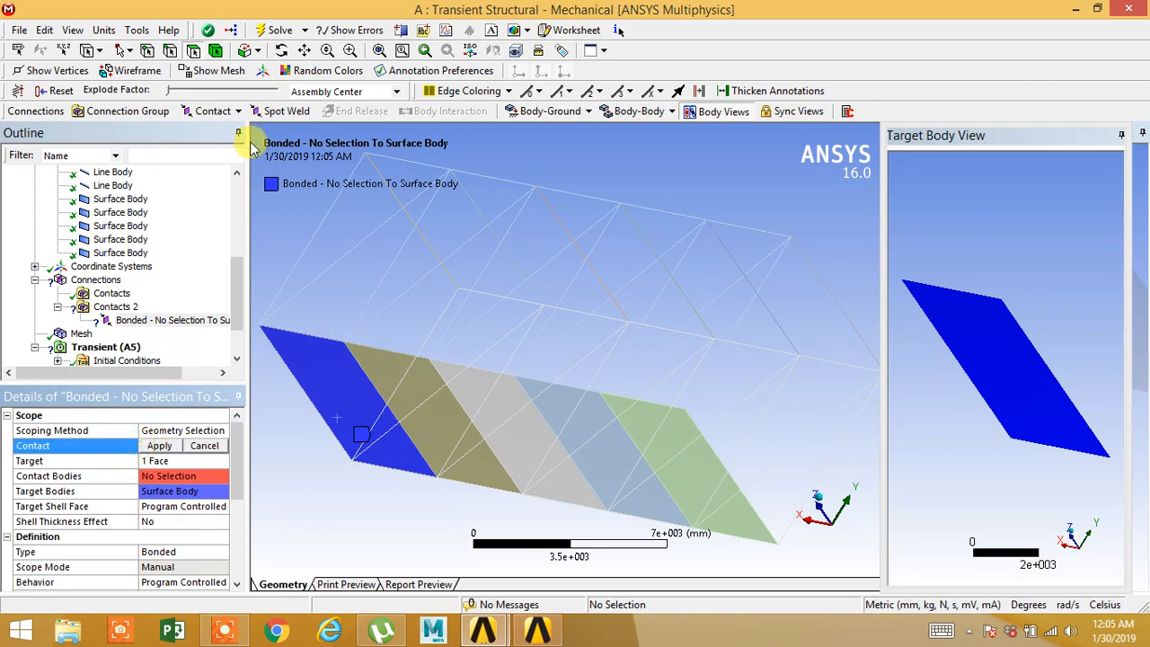
click(327, 340)
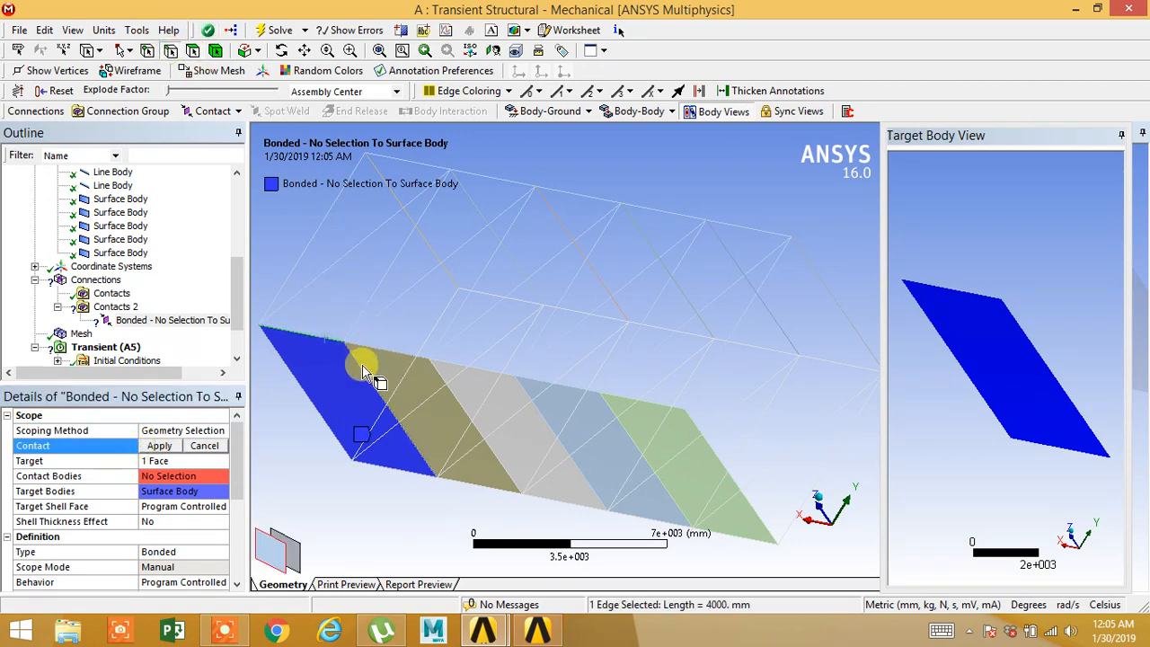
ctrl+click(368, 373)
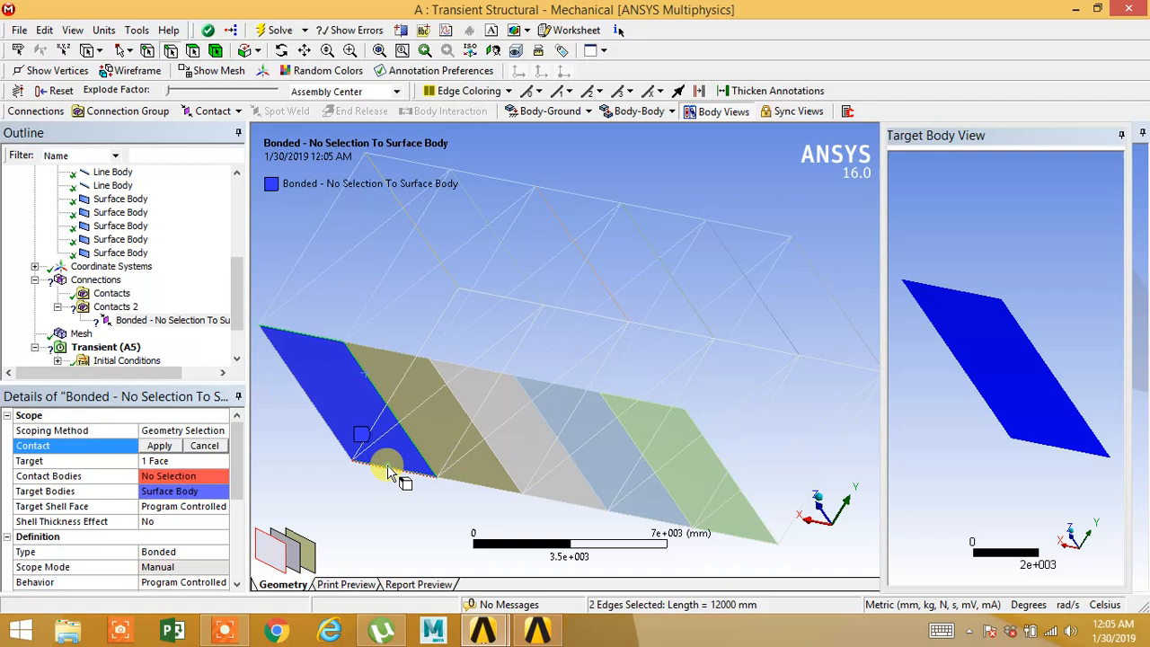
ctrl+click(387, 465)
ctrl+click(327, 424)
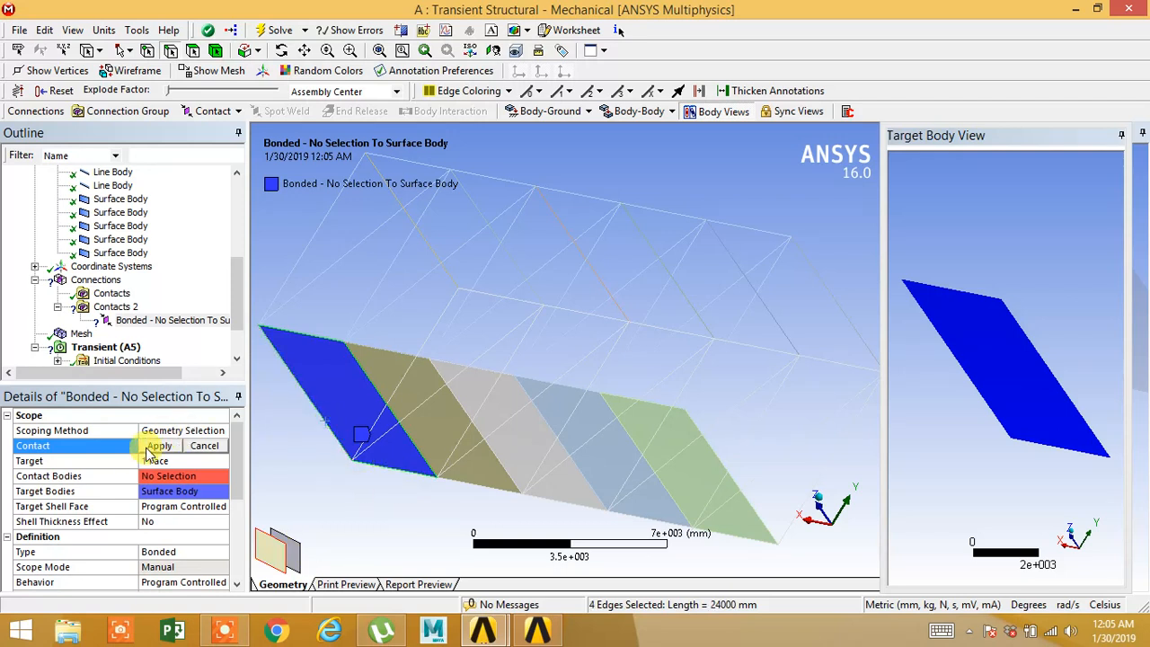
click(157, 447)
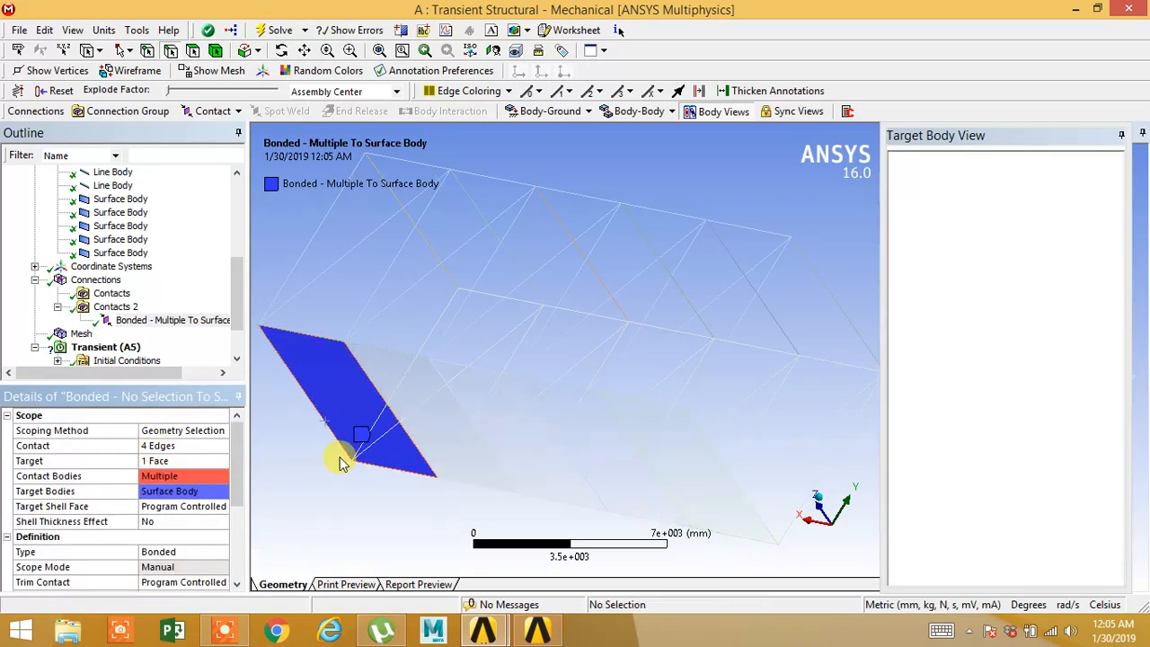
mouse_move(403, 437)
middle_down()
mouse_move(428, 457)
mouse_move(378, 437)
mouse_move(404, 454)
middle_up()
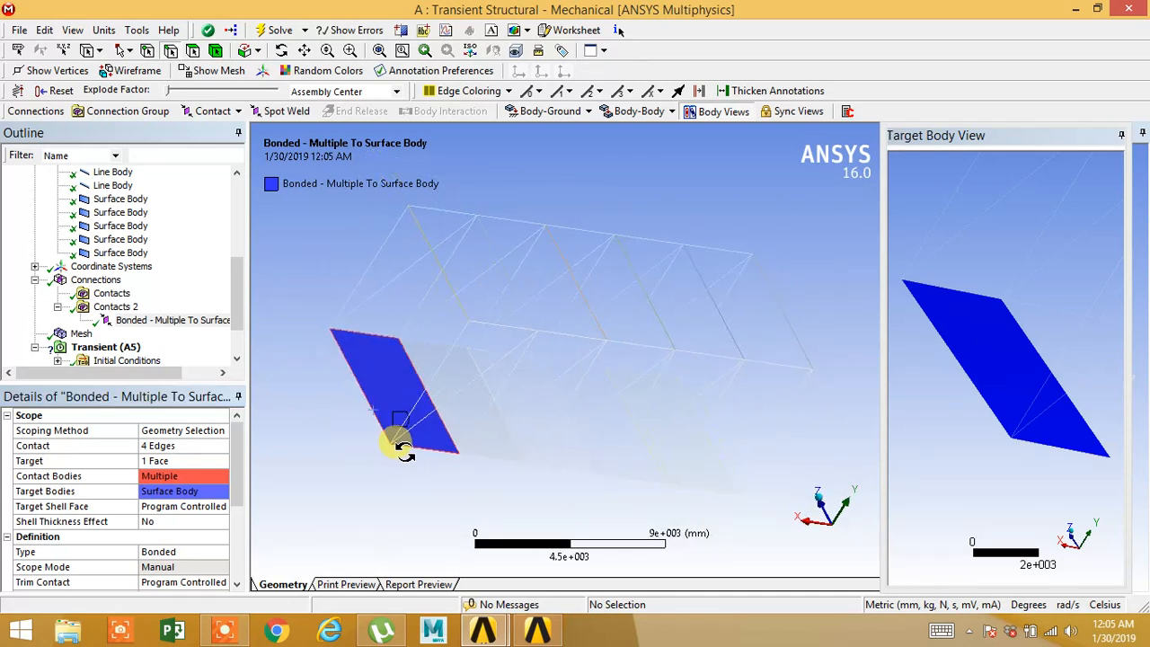
Duplicate the bonded contact region four times so there is one region for each of the five deck panels.
right_click(183, 321)
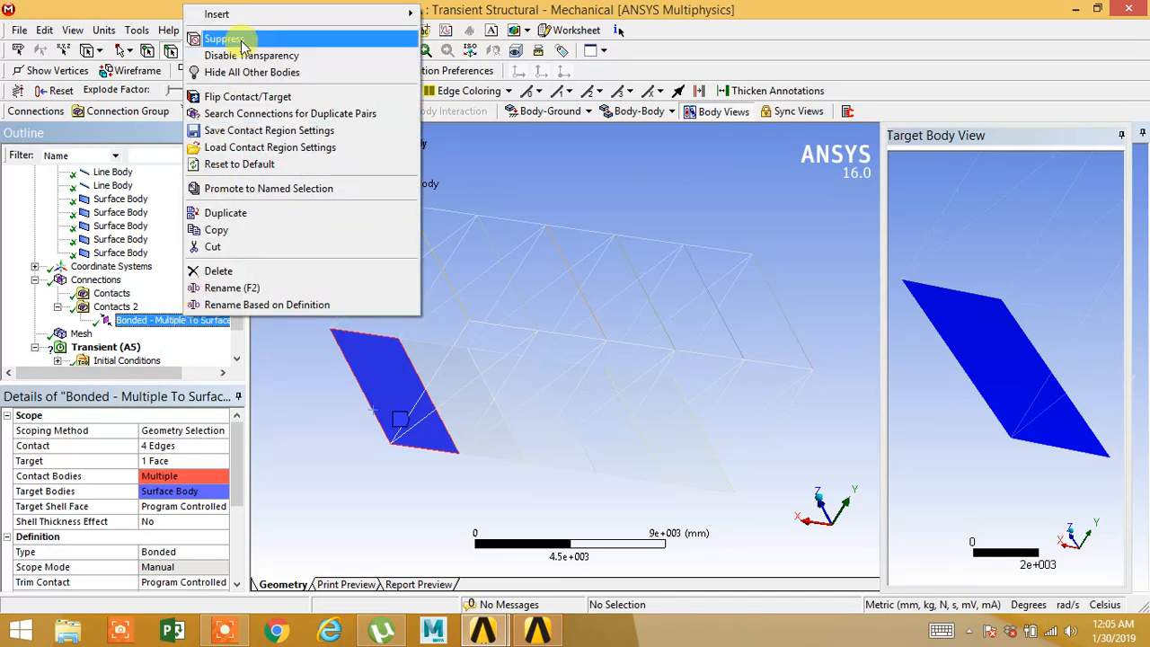
click(266, 217)
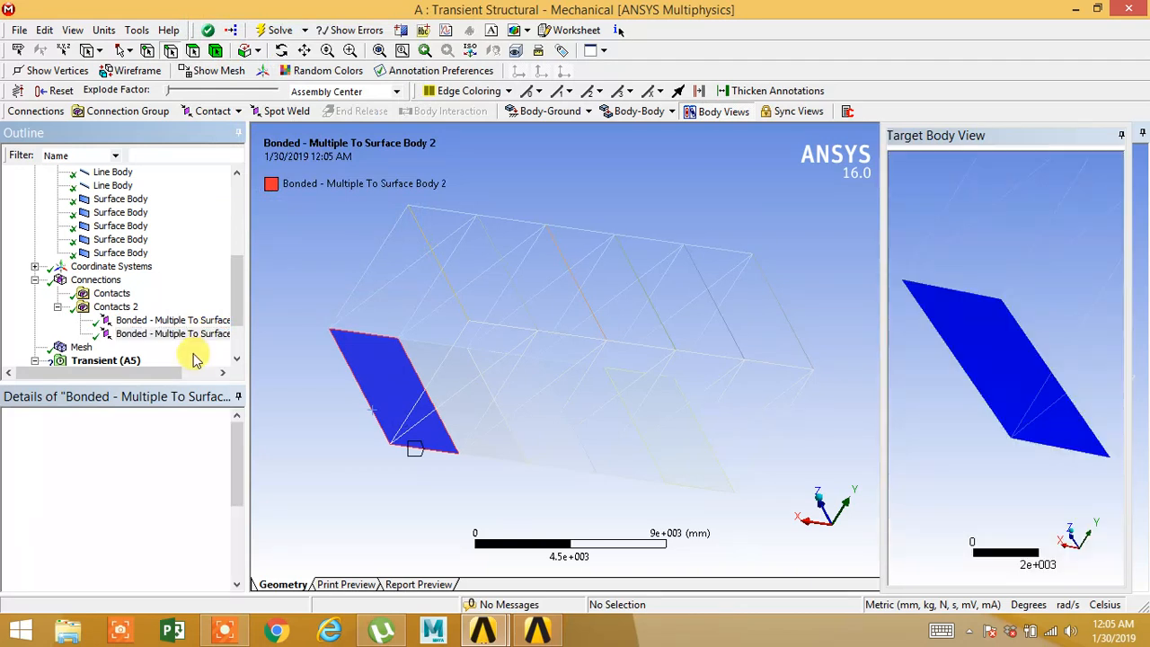
right_click(192, 335)
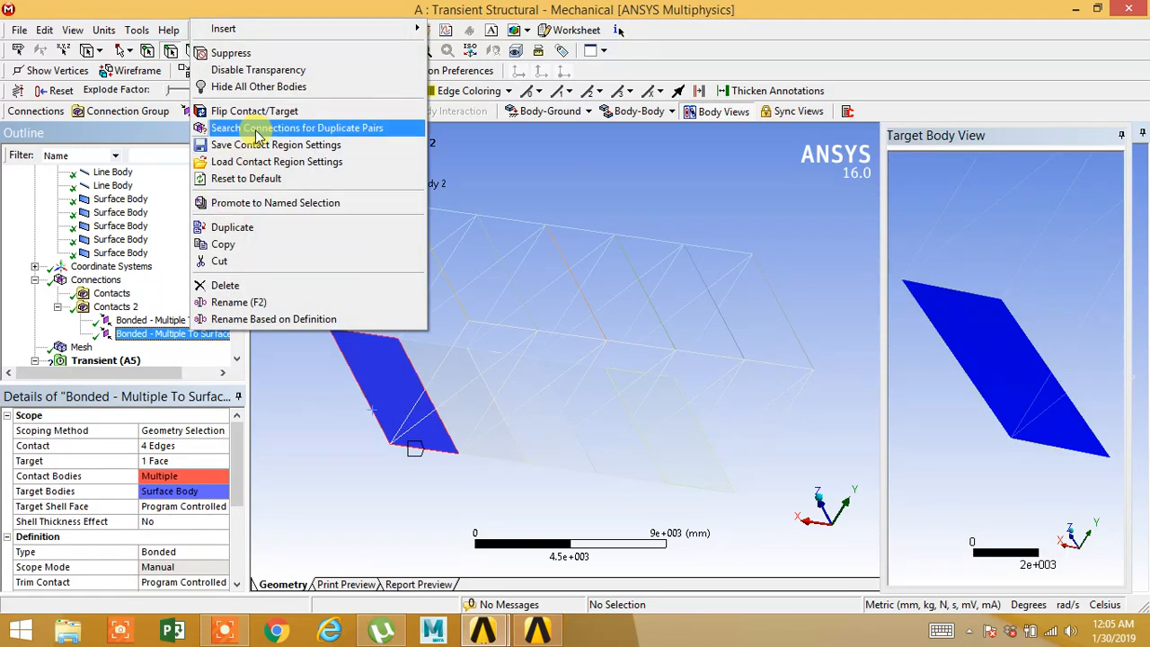
click(258, 228)
right_click(180, 349)
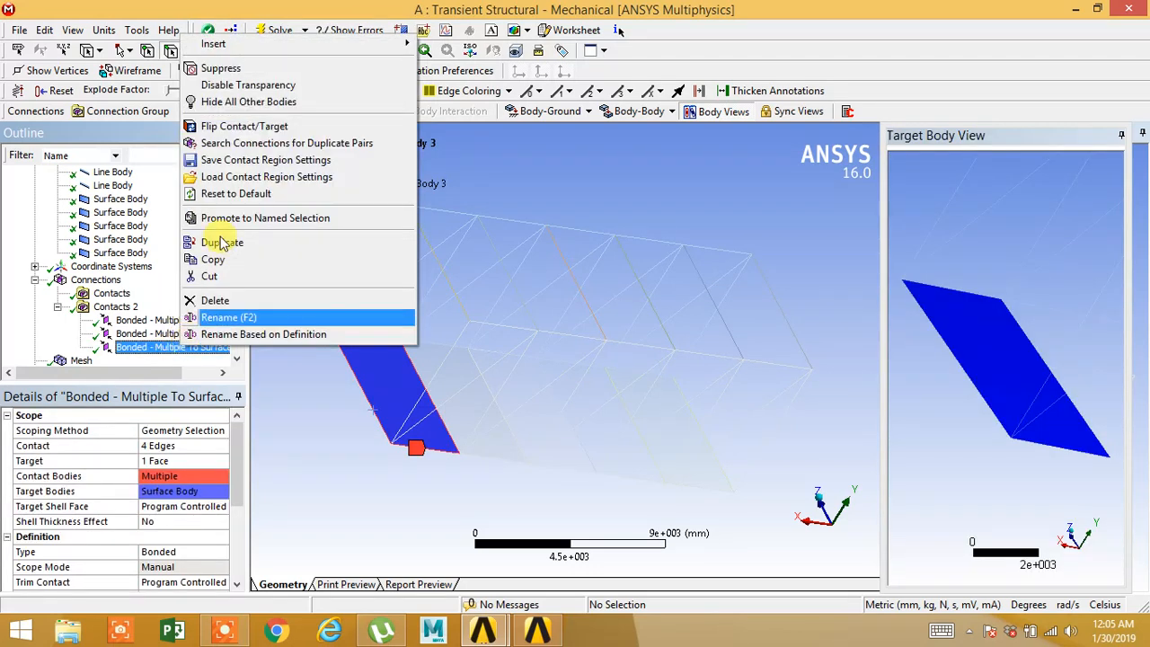
click(243, 244)
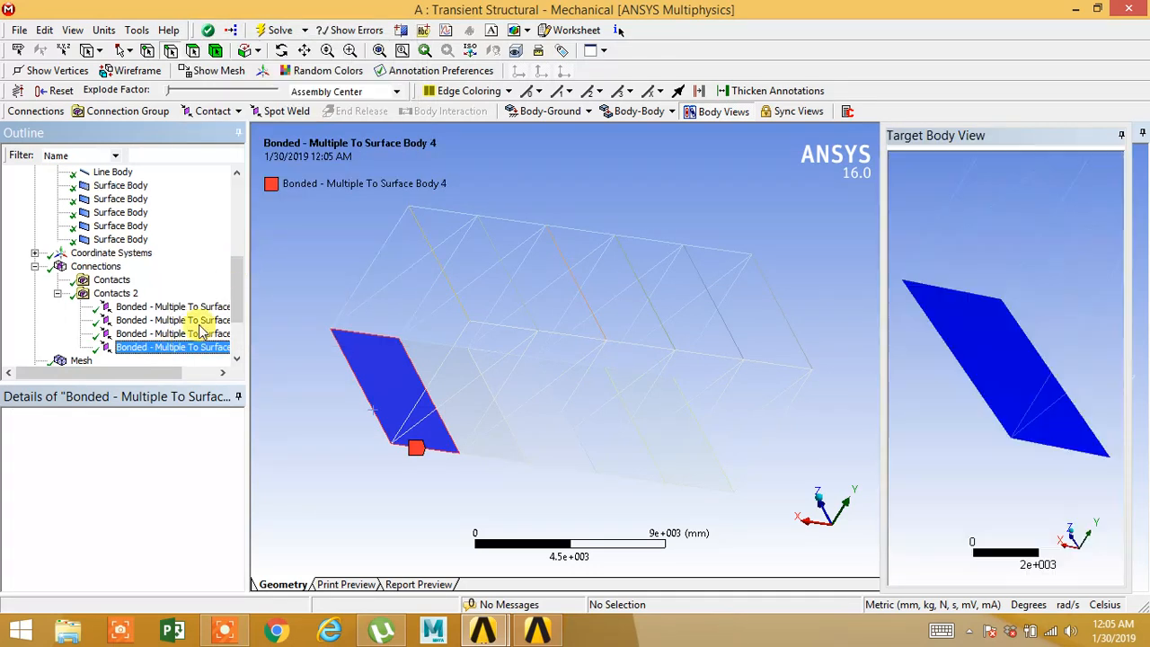
click(189, 349)
right_click(186, 352)
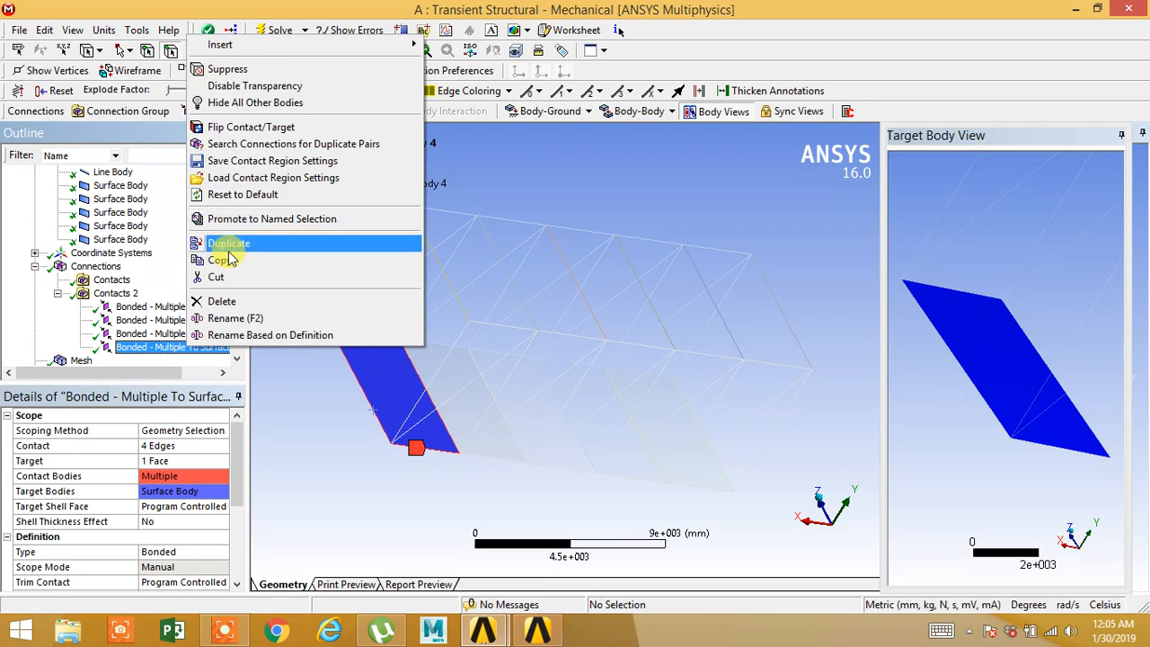
click(226, 248)
Change the target of the second bonded region to the face of the second deck panel.
click(191, 307)
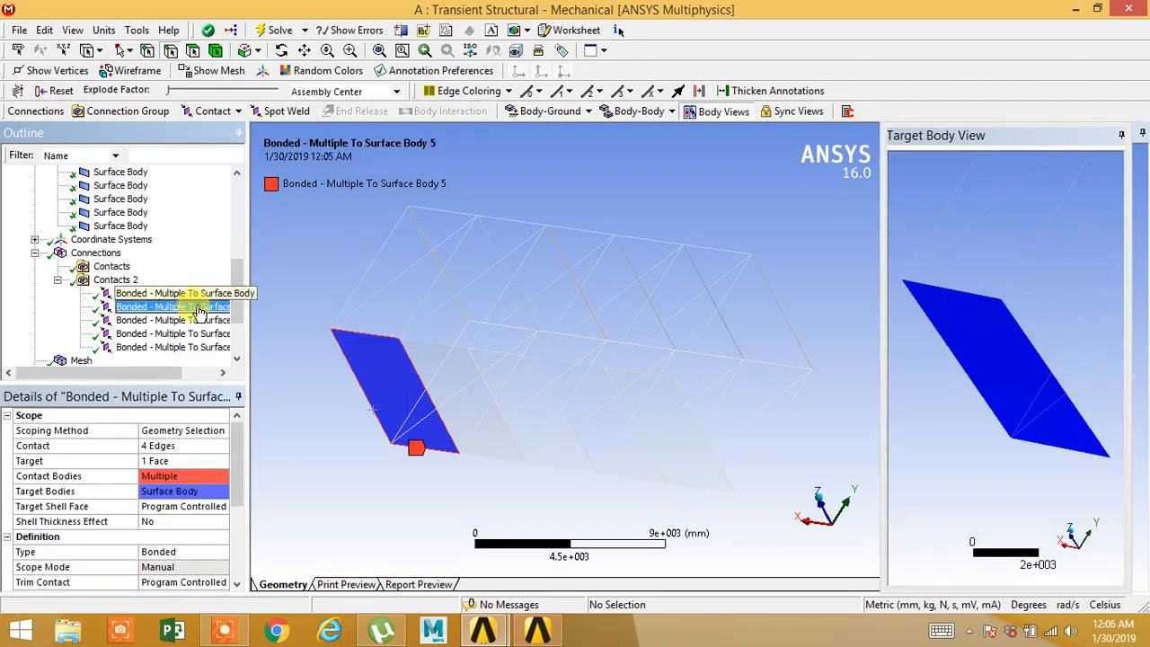
click(163, 463)
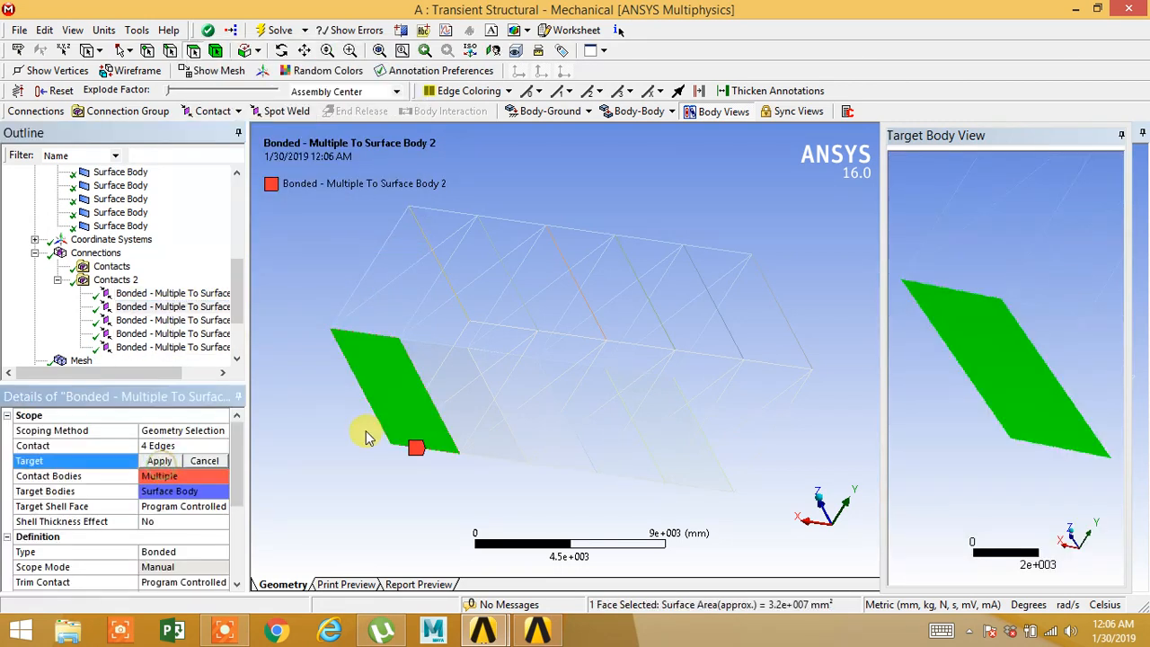
click(477, 430)
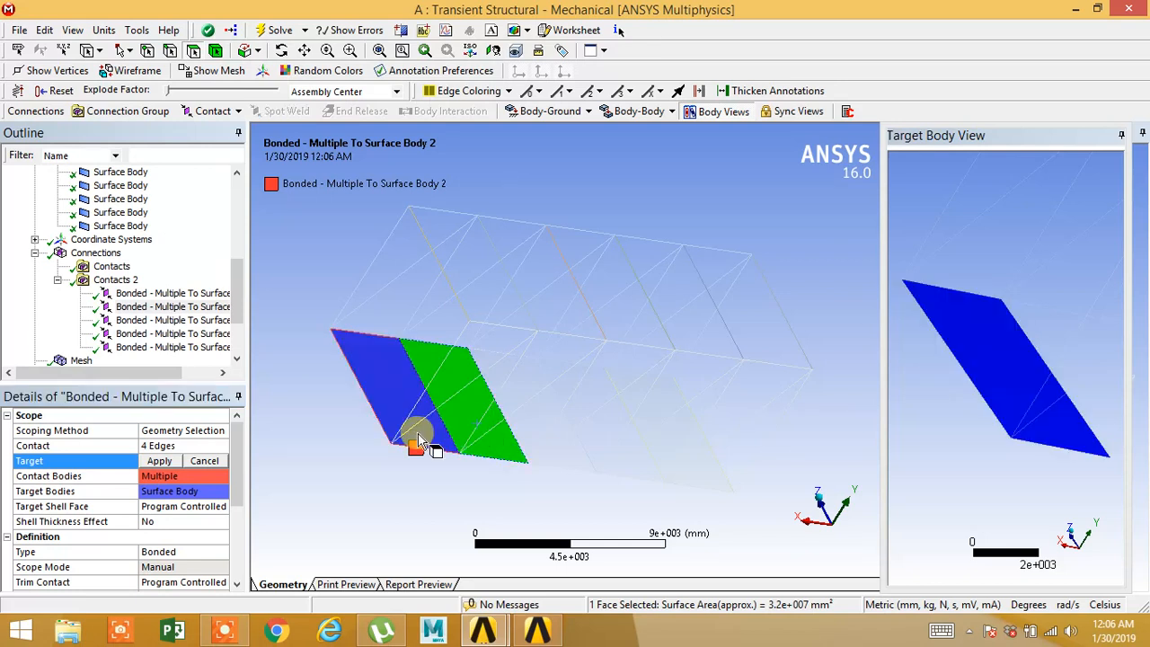
click(167, 462)
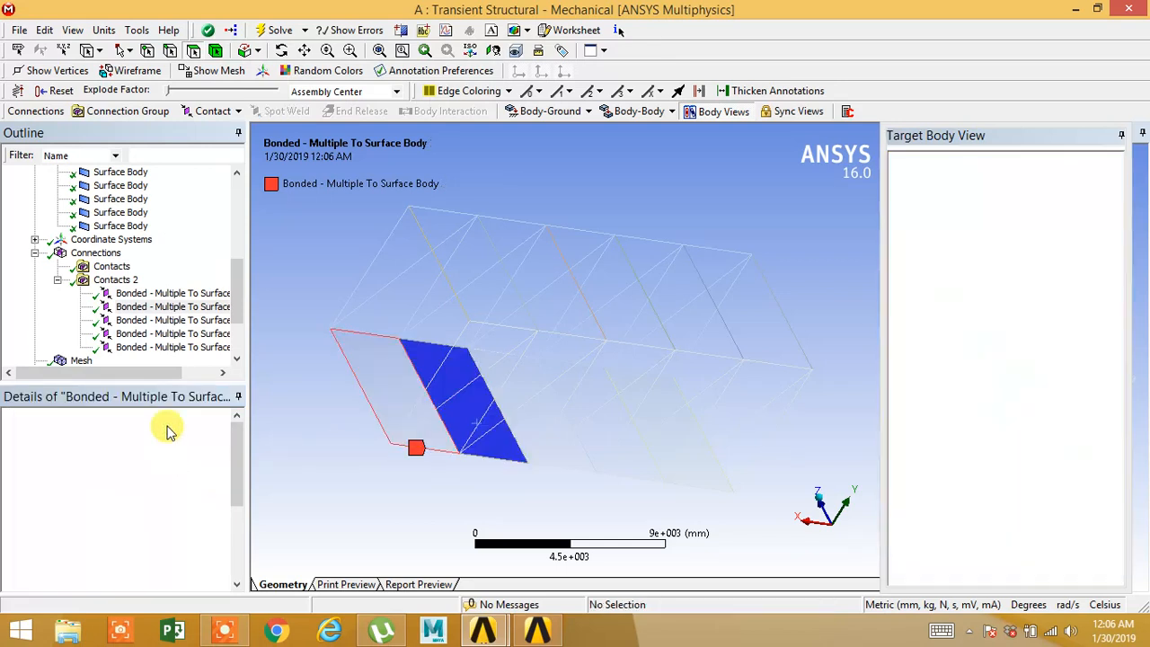
Change the target of the third bonded region to the face of the middle deck panel.
click(161, 322)
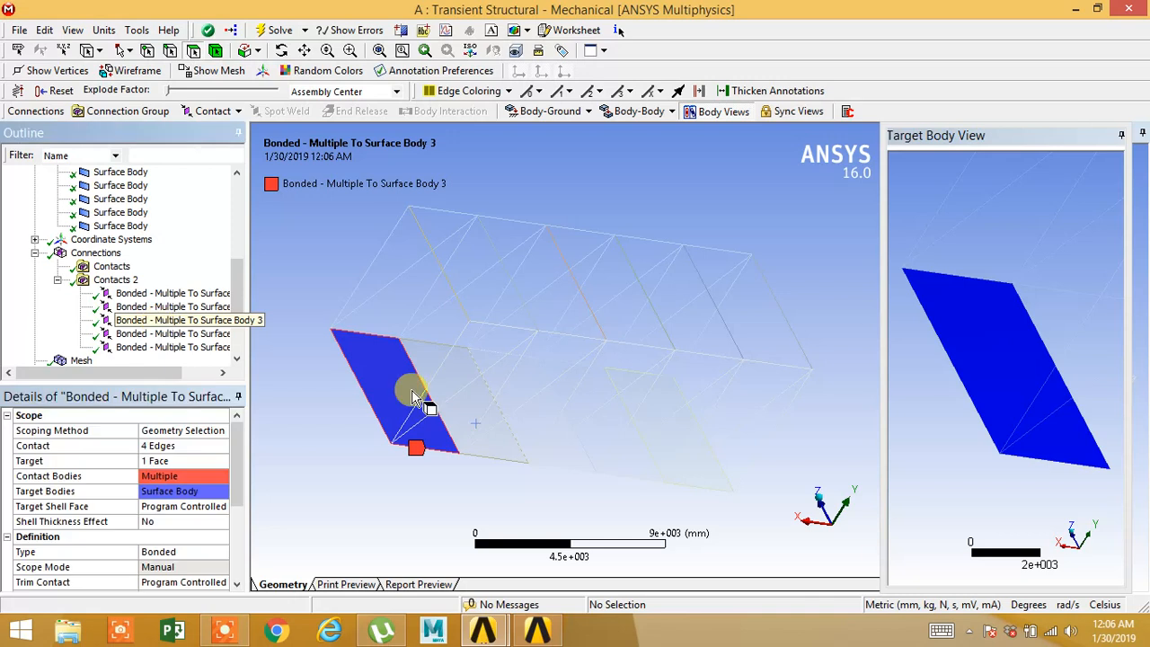
click(538, 430)
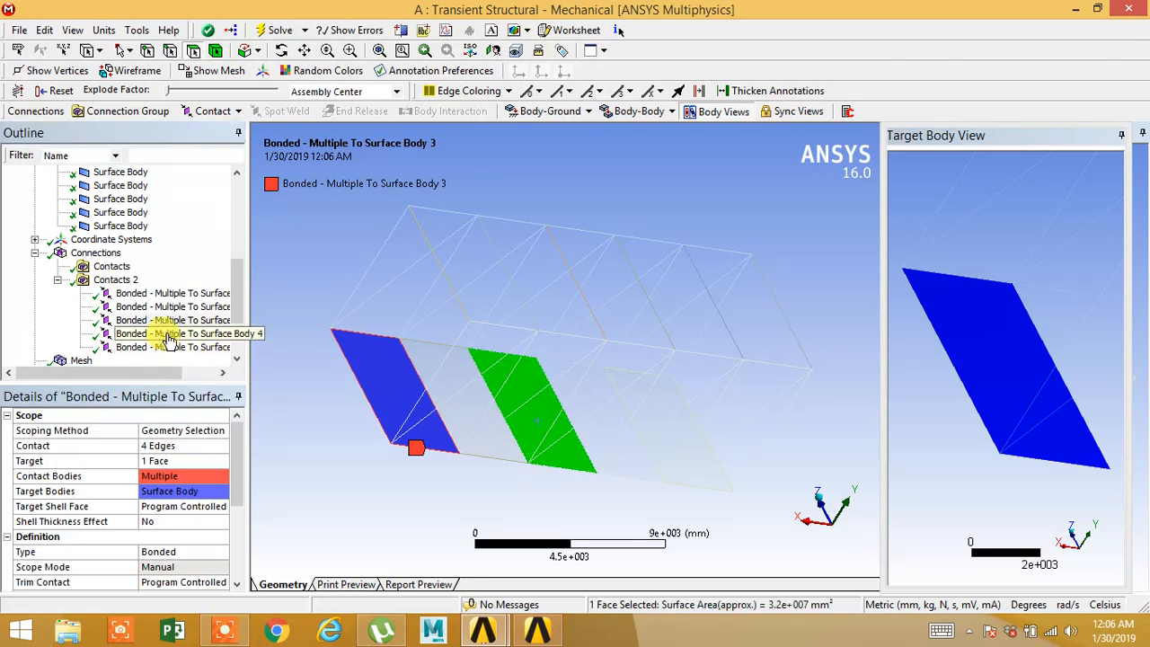
click(166, 462)
click(166, 463)
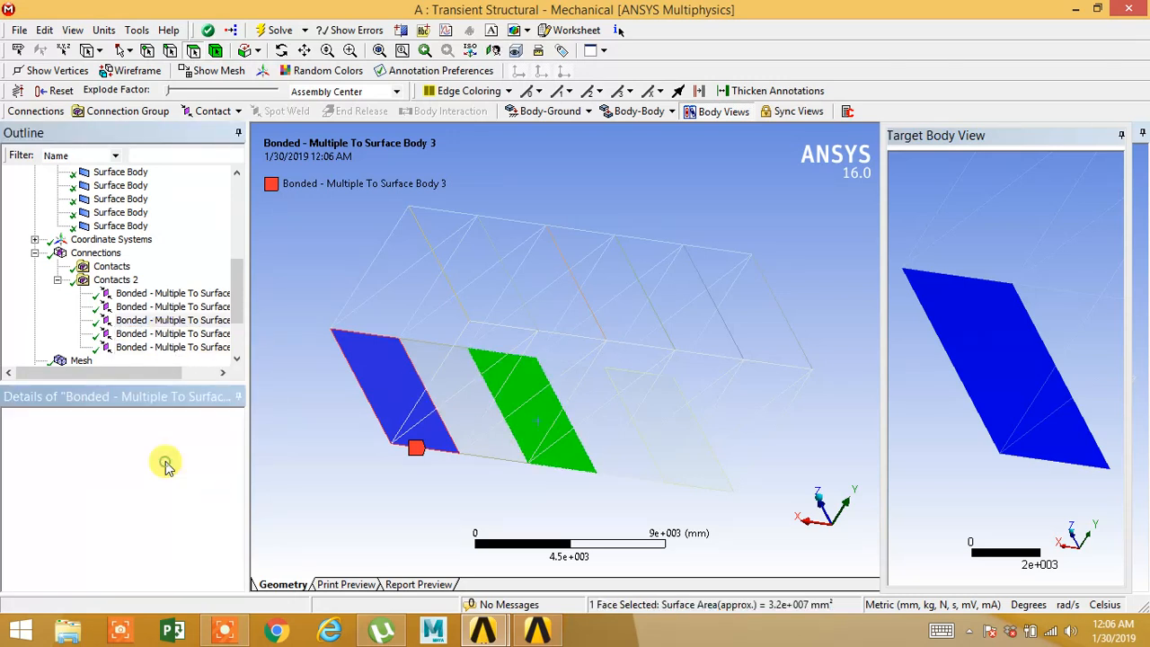
middle_drag(468, 488, 443, 481)
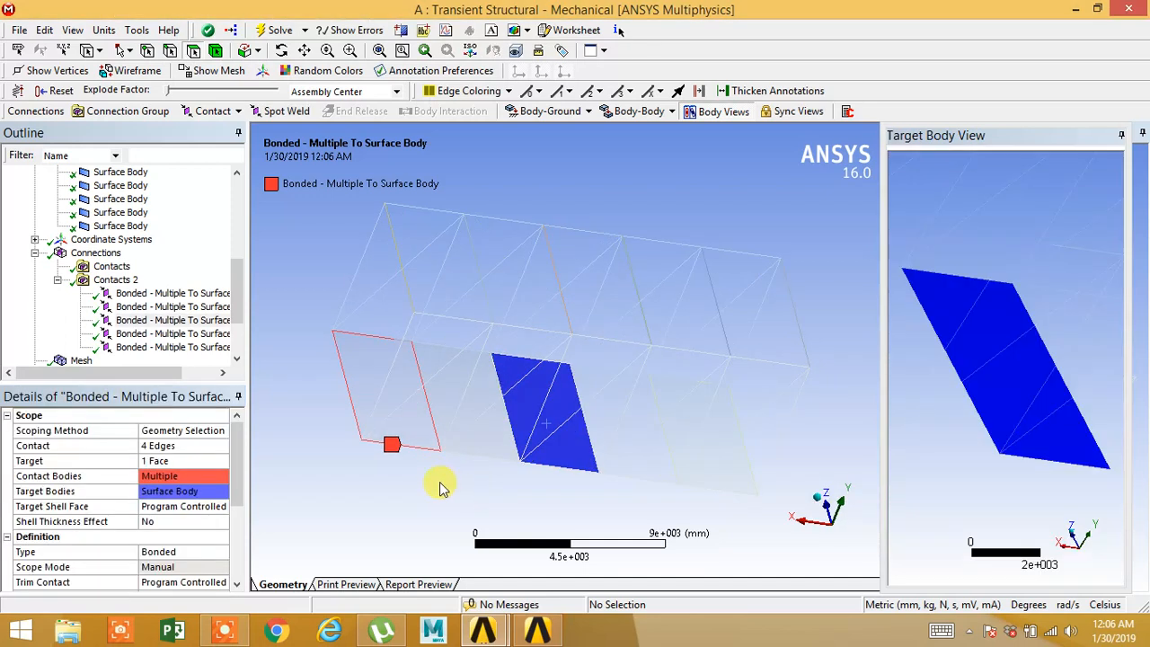
Change the target of the fourth bonded region to the face of the fourth deck panel.
click(155, 335)
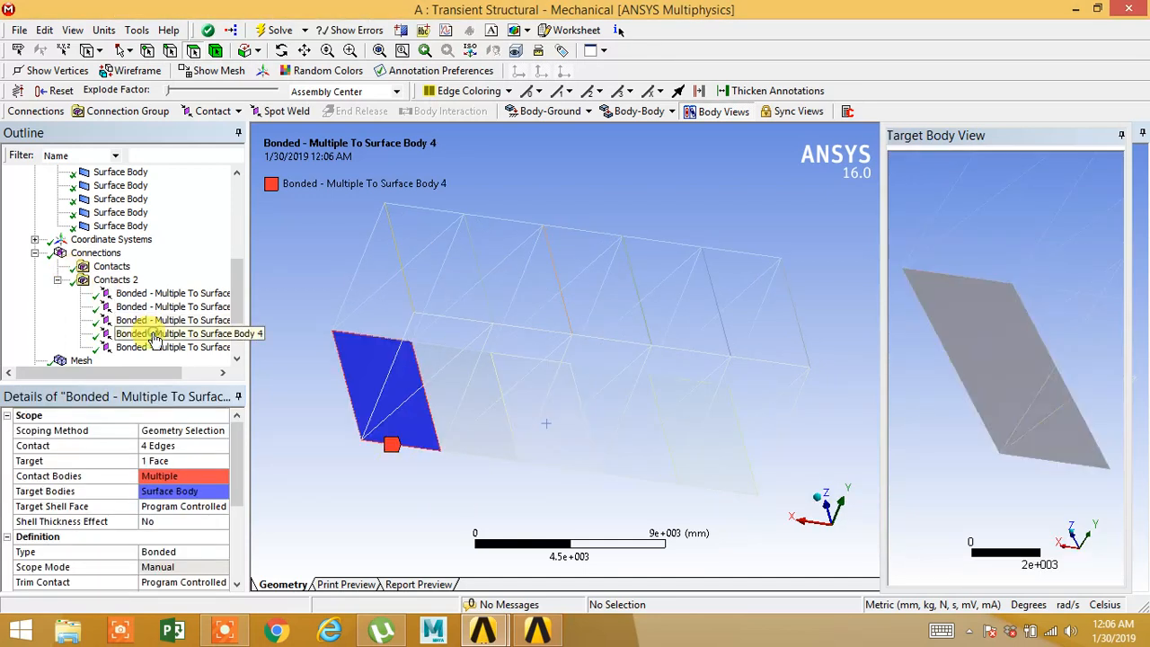
click(154, 462)
click(645, 459)
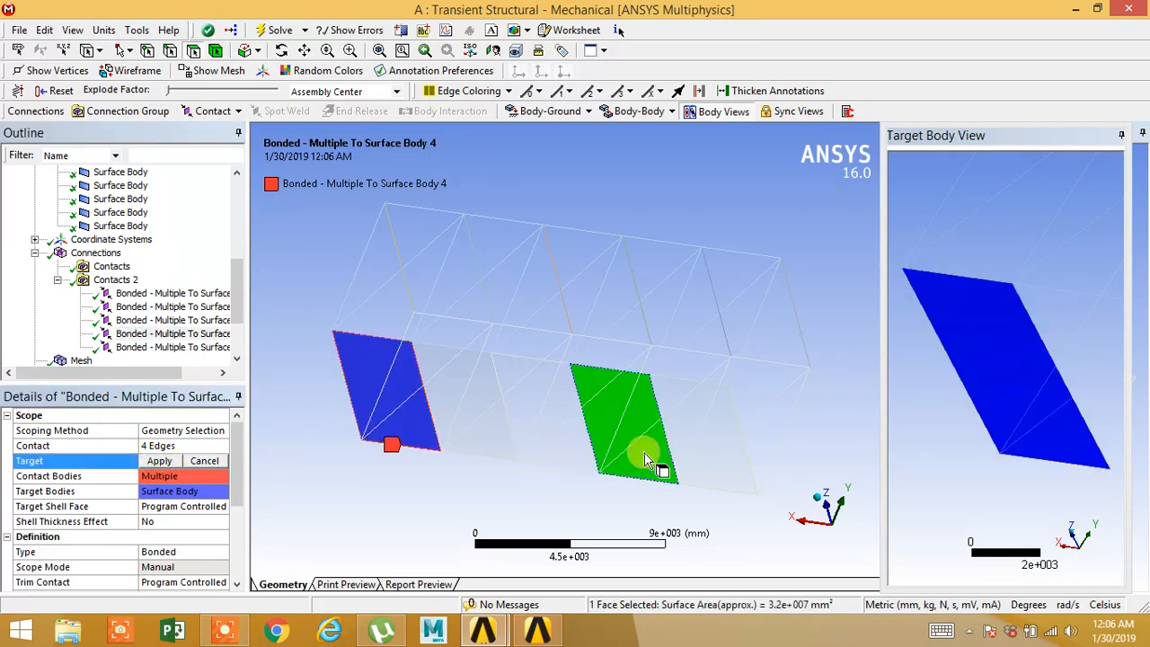
click(157, 462)
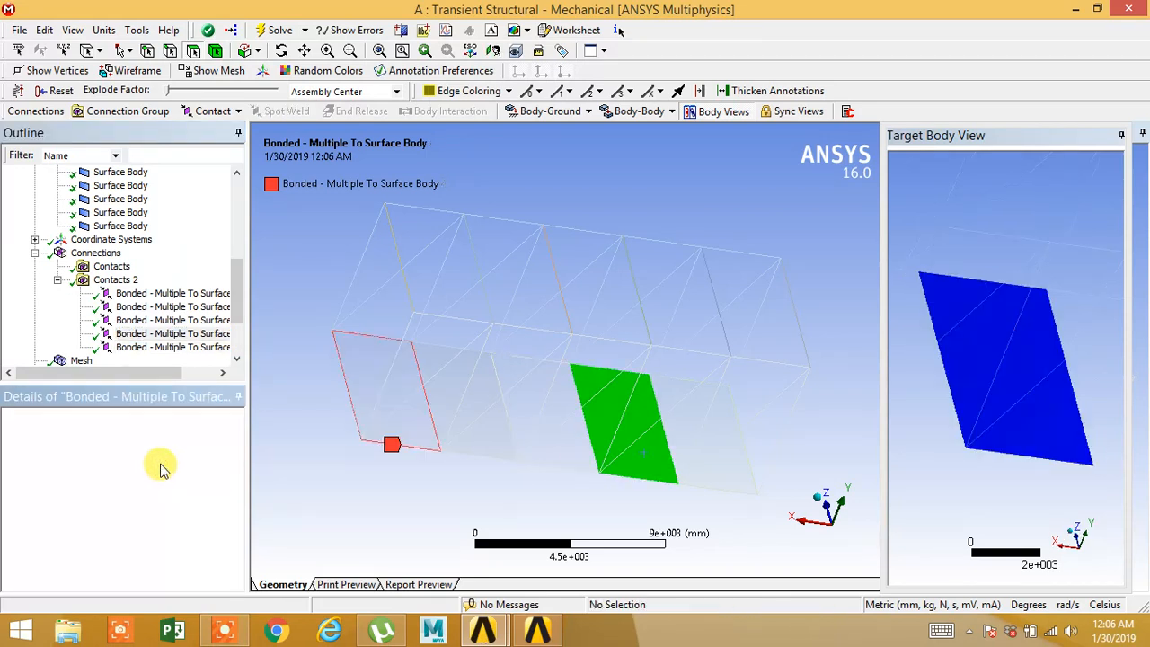
Change the target of the fifth bonded region to the face of the deck panel at the opposite end.
click(194, 349)
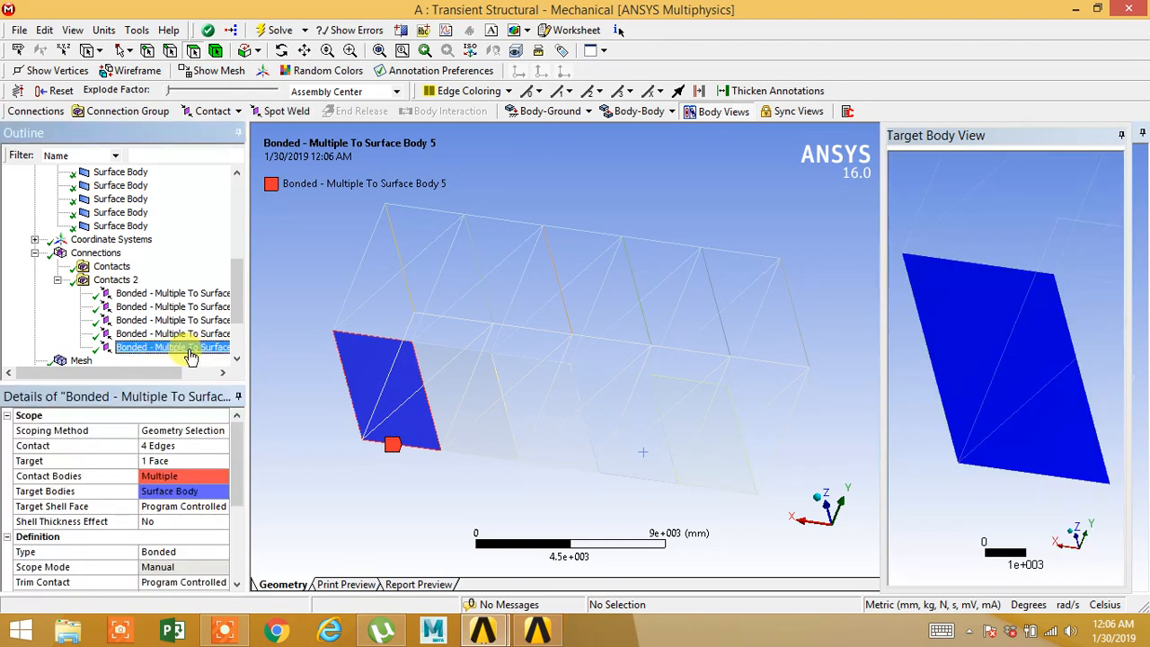
click(156, 477)
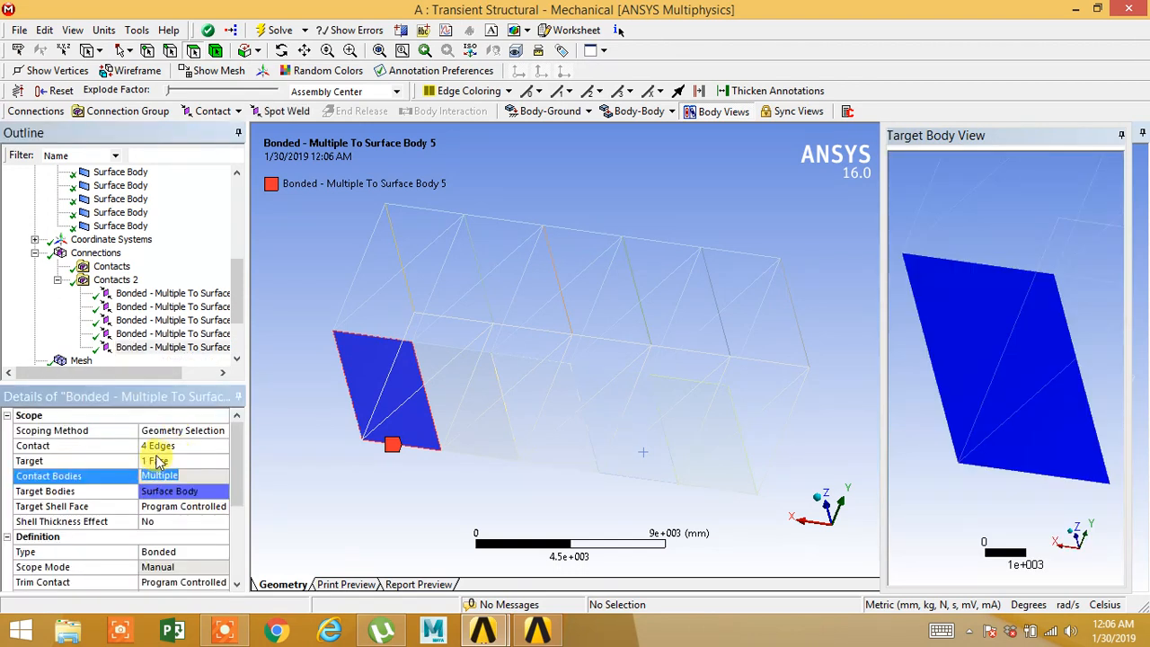
click(157, 447)
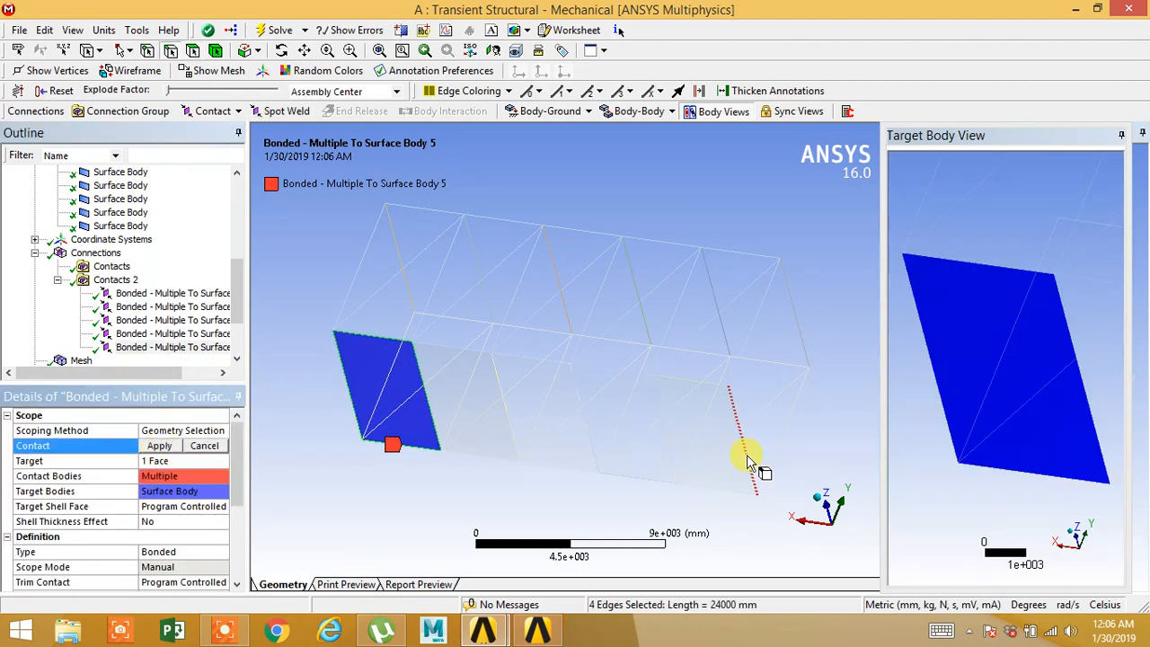
mouse_move(730, 485)
middle_down()
mouse_move(673, 451)
mouse_move(724, 470)
middle_up()
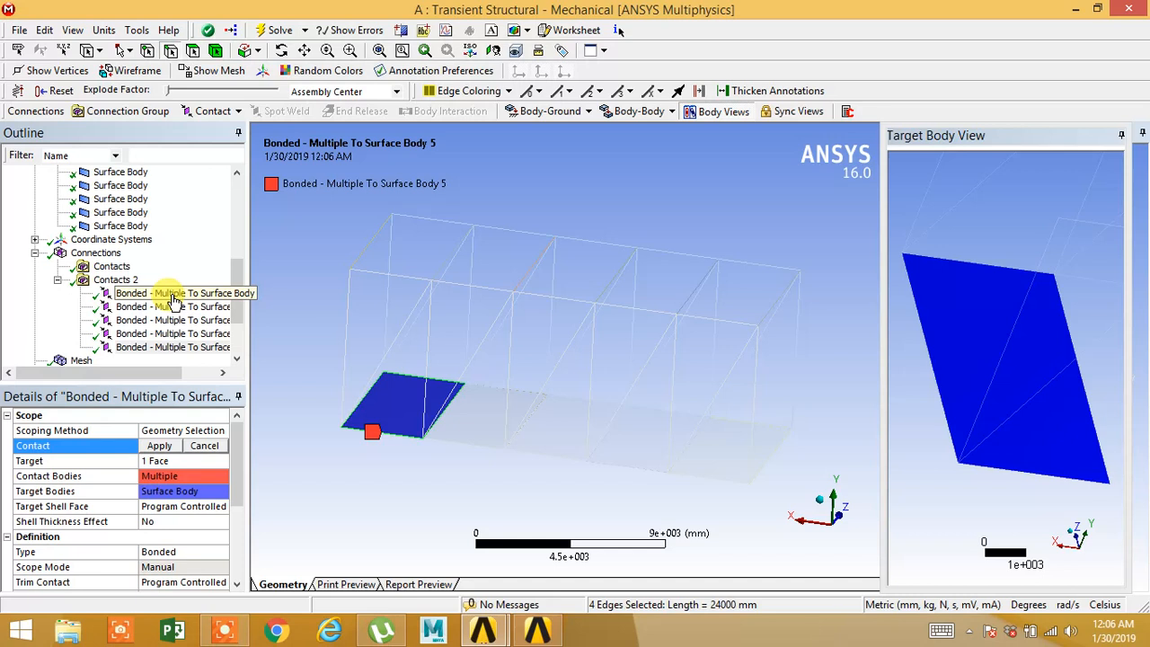
middle_drag(637, 381, 753, 456)
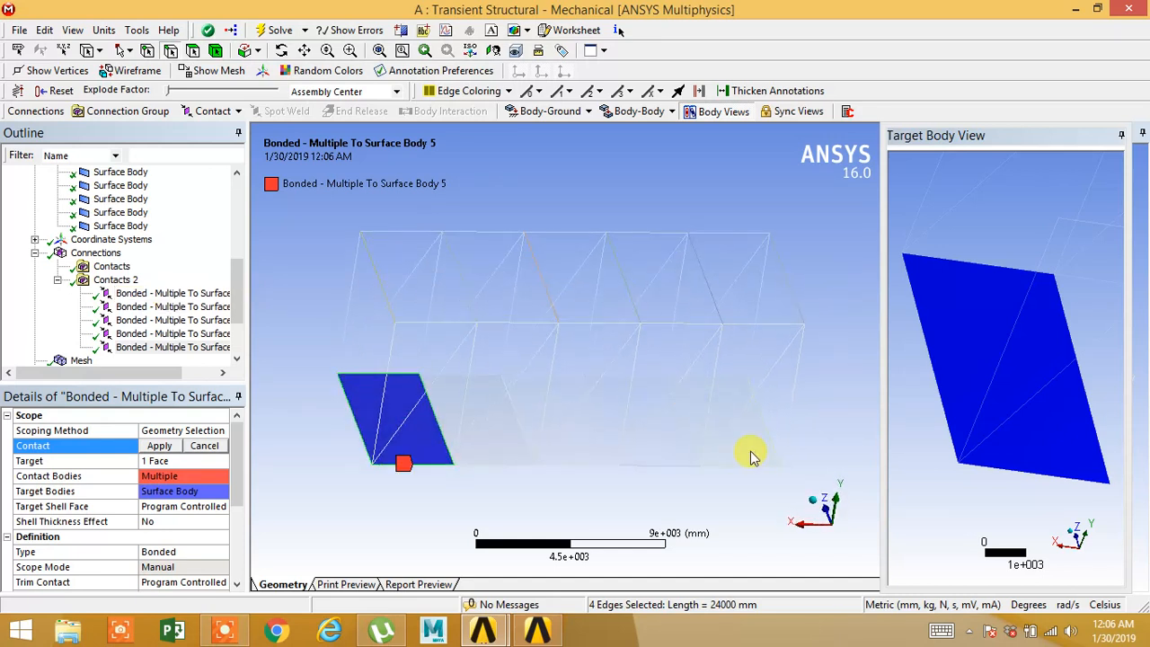
click(157, 447)
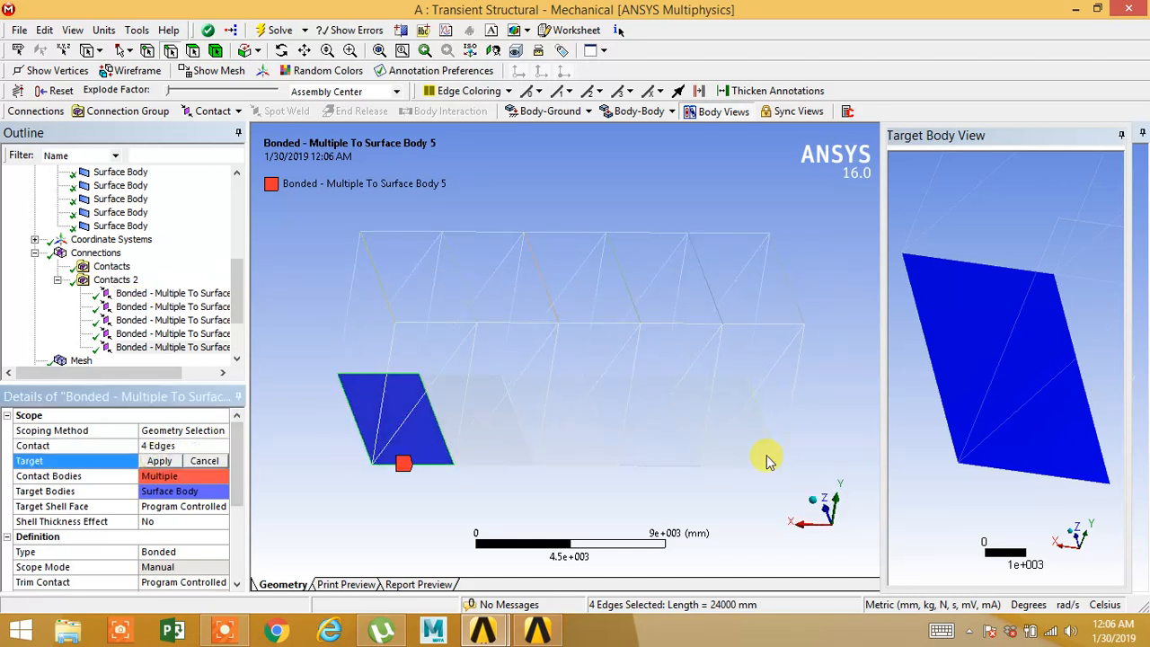
click(759, 454)
mouse_move(759, 454)
middle_down()
mouse_move(714, 440)
mouse_move(714, 449)
mouse_move(722, 420)
mouse_move(744, 459)
middle_up()
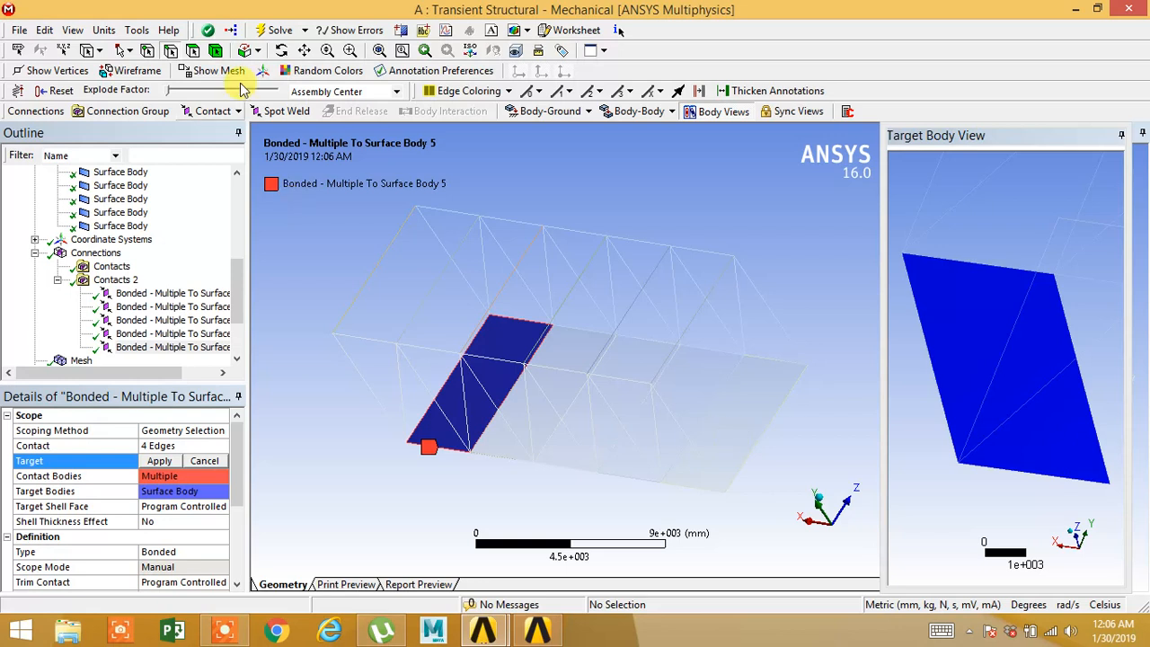
click(192, 51)
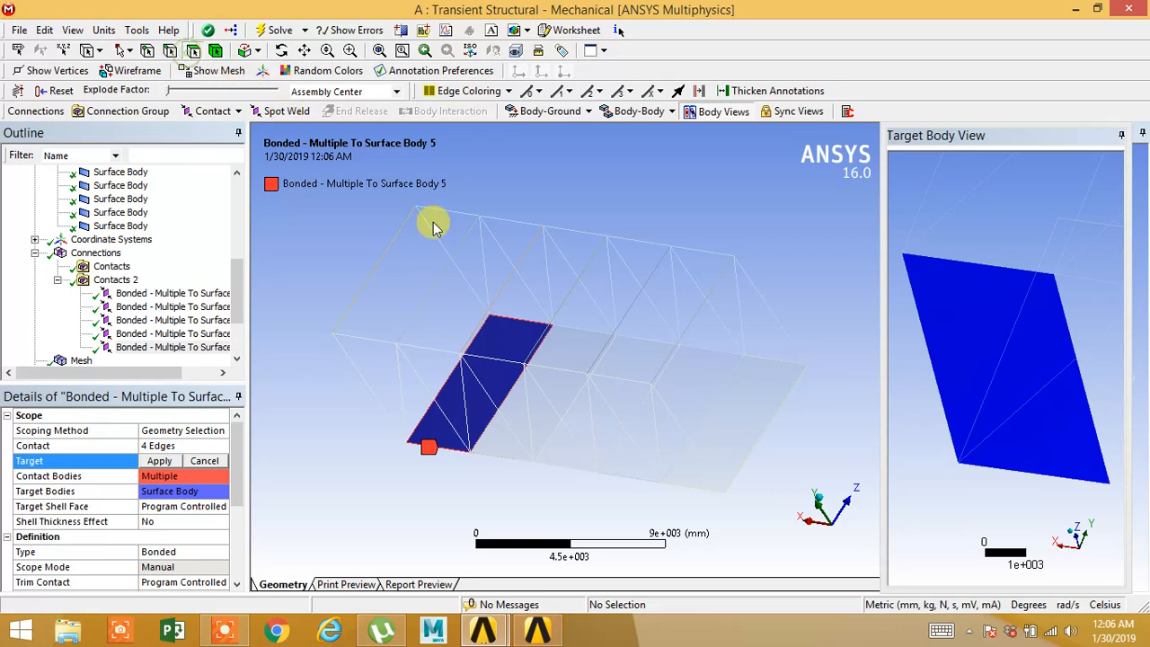
click(730, 440)
click(196, 463)
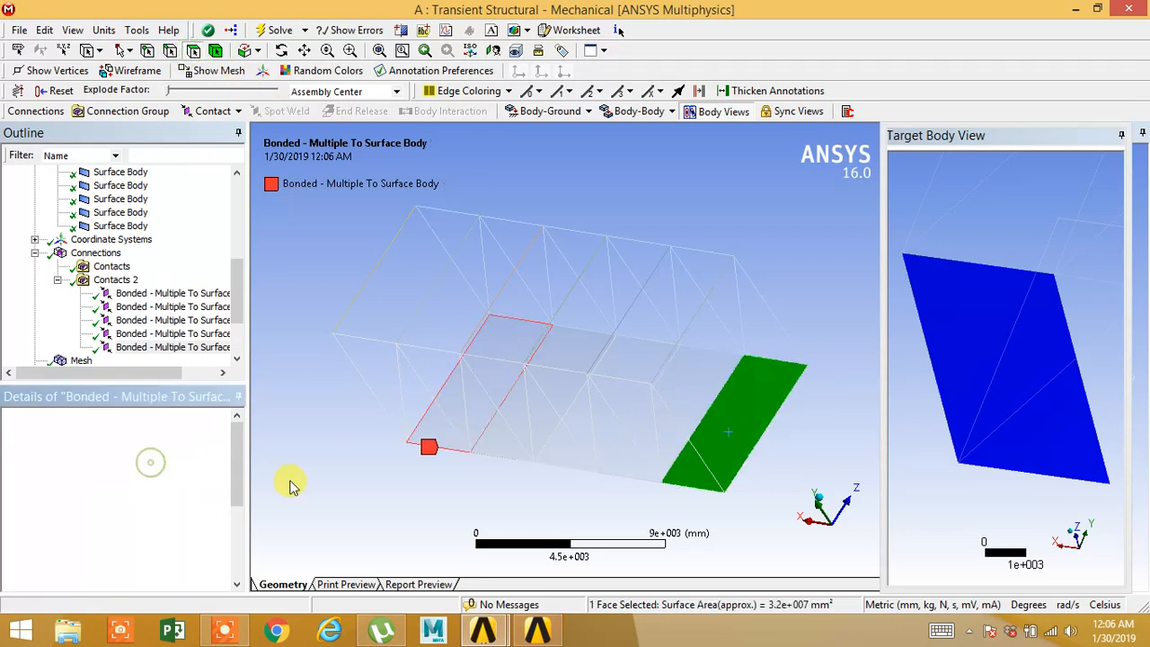
Go through the five bonded regions one by one to check which deck panel each targets.
click(142, 294)
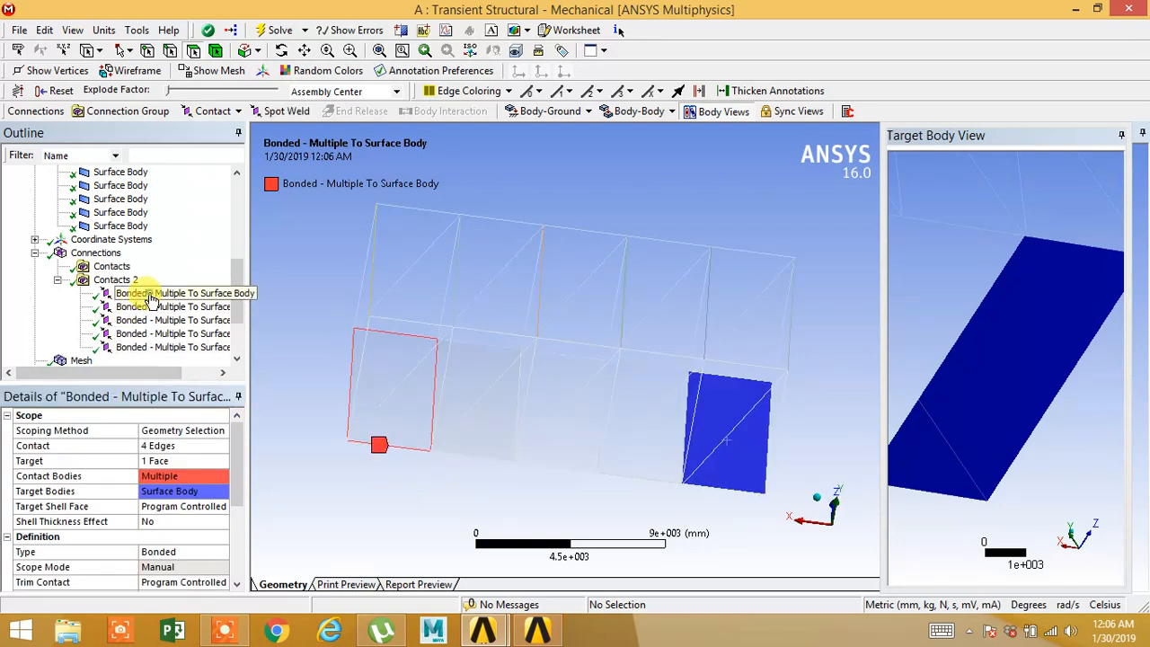
key(Down)
key(Down)
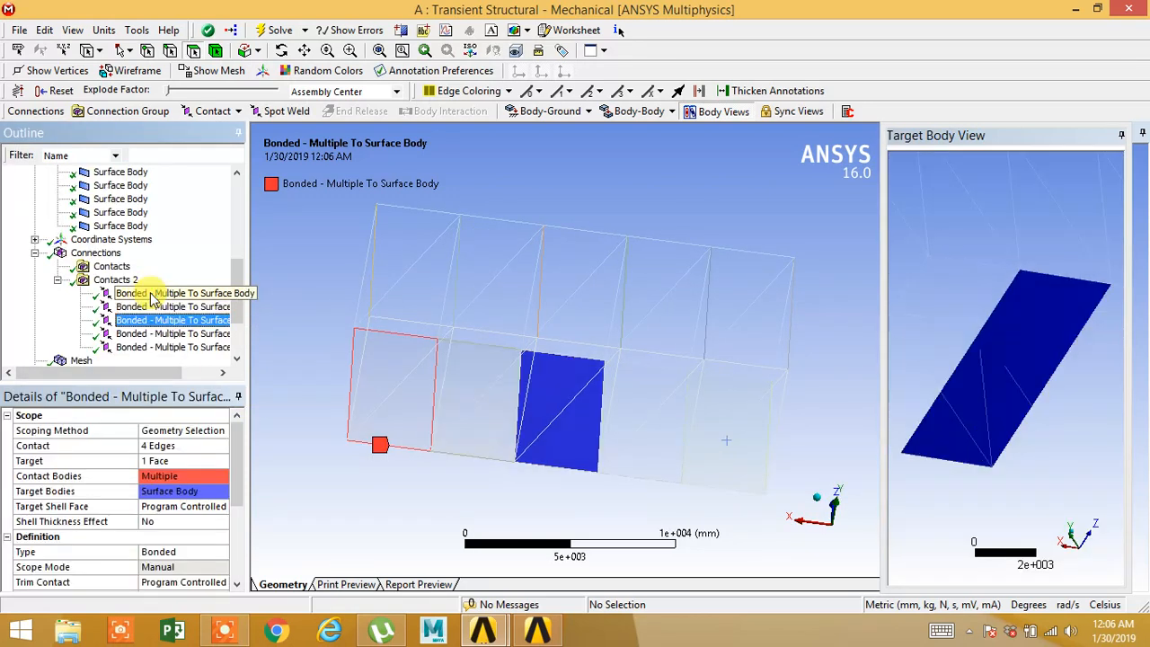
key(Down)
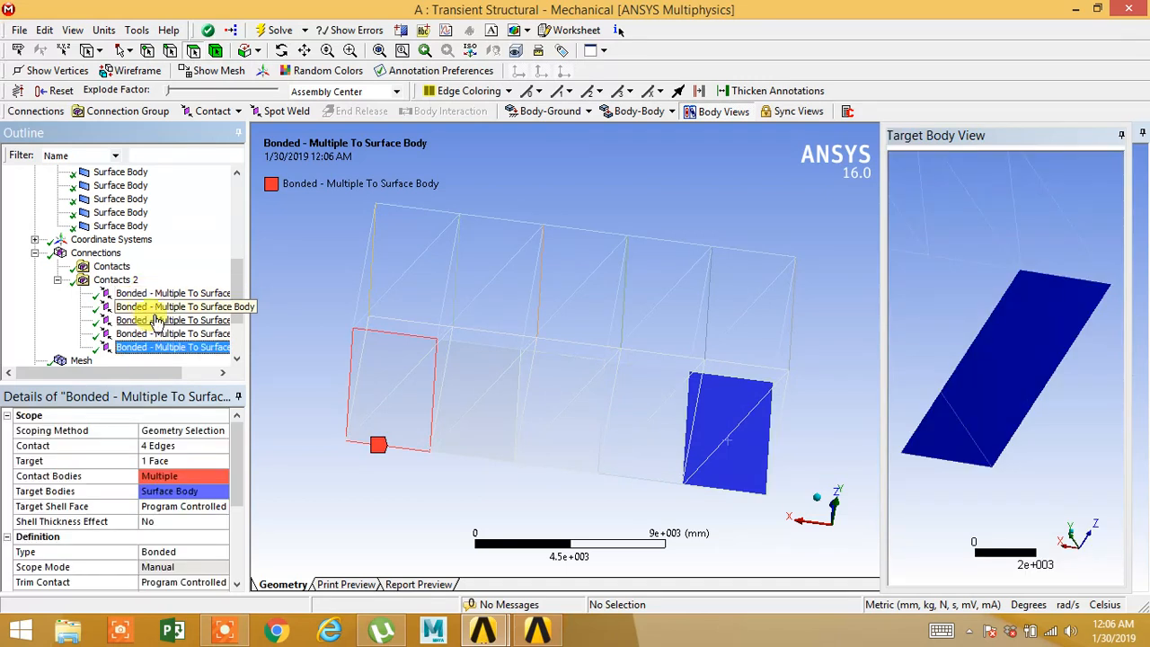
Add the four boundary edges of the second deck panel to the contact scope of the second bonded region.
click(158, 310)
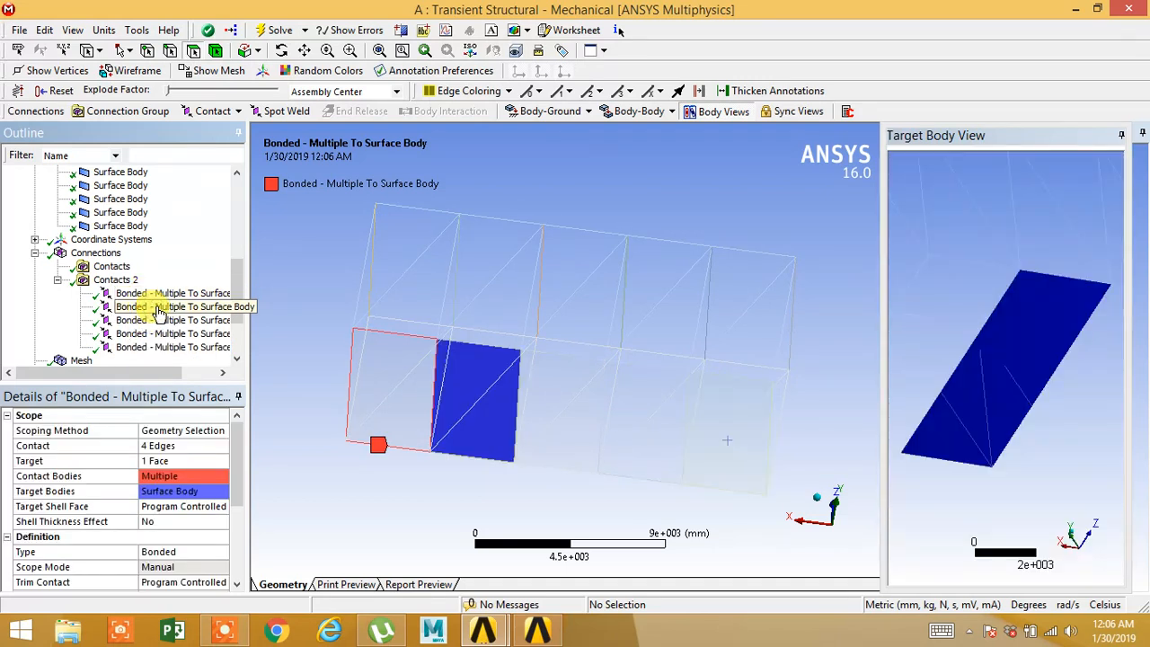
click(165, 446)
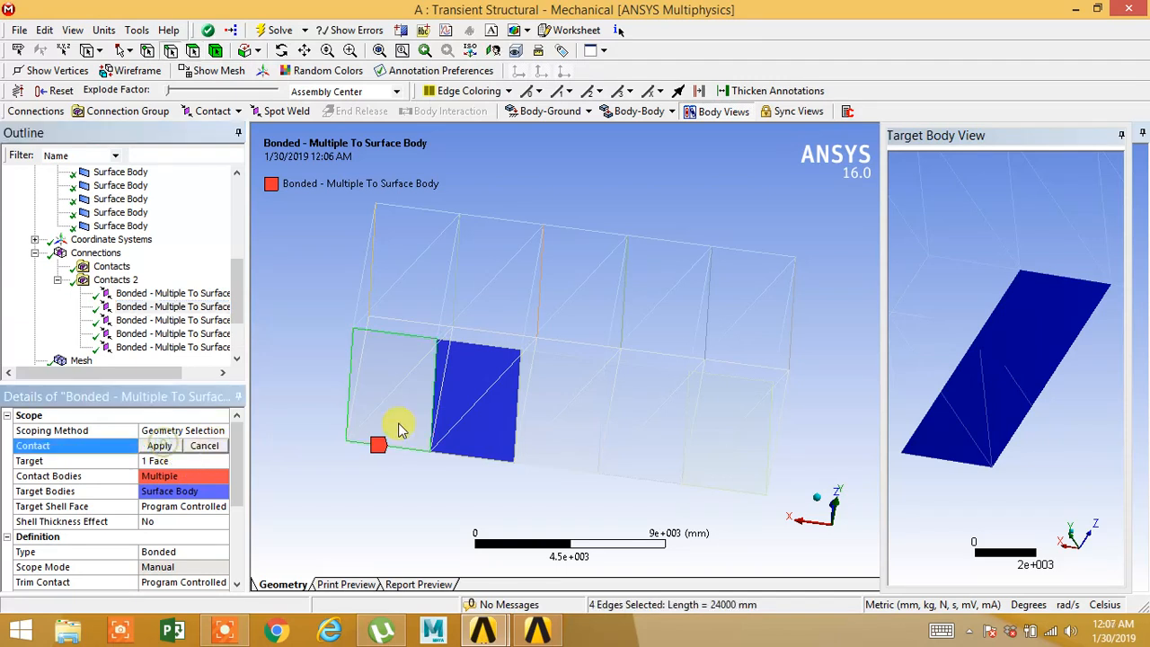
ctrl+click(483, 346)
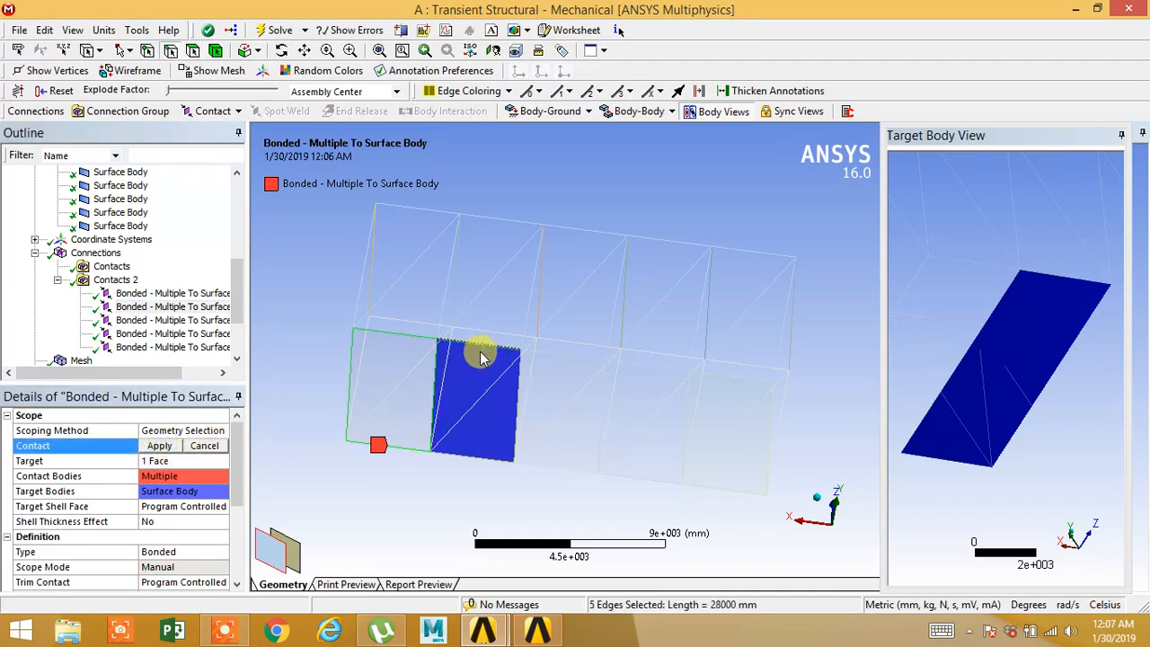
ctrl+click(482, 459)
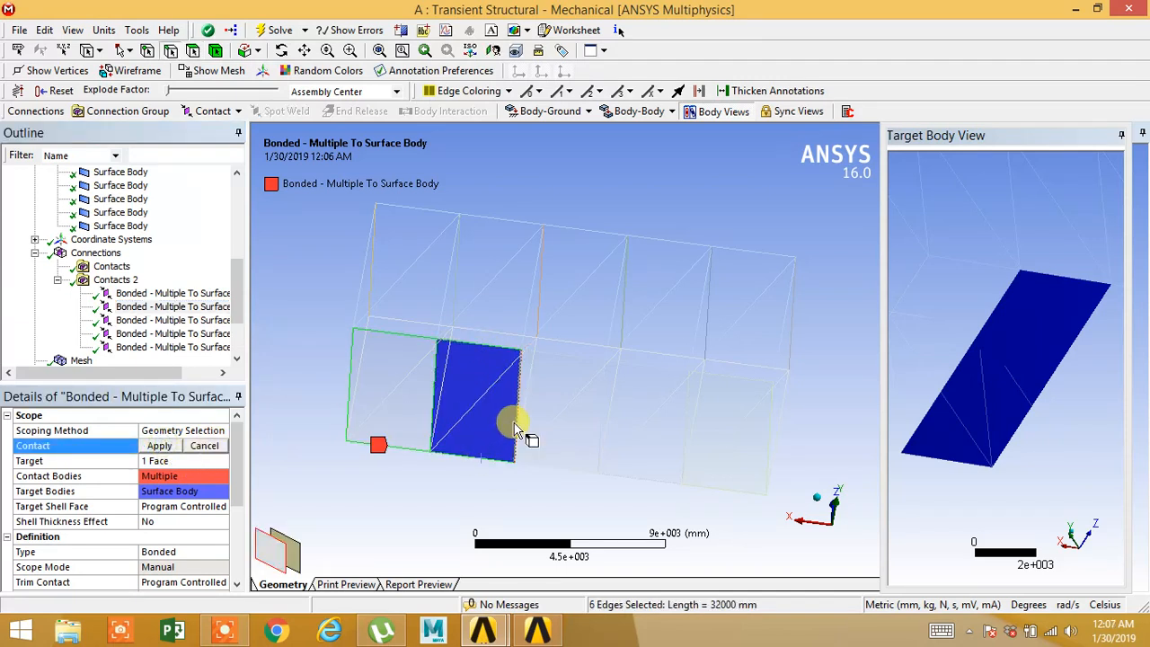
ctrl+click(434, 423)
ctrl+click(433, 400)
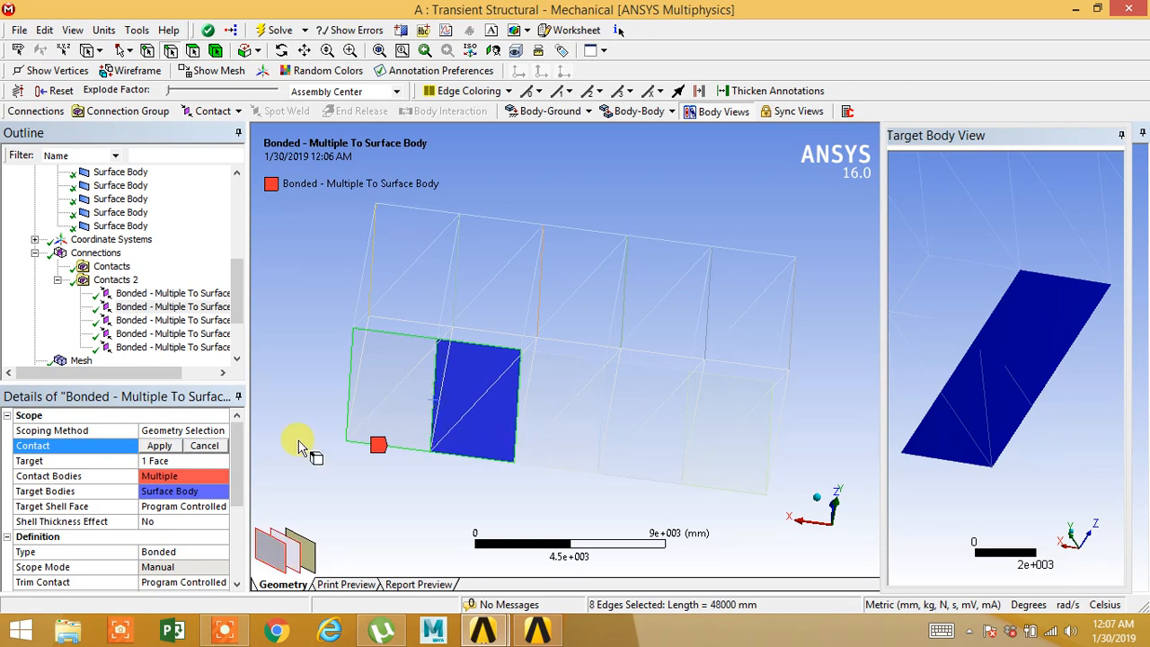
click(160, 447)
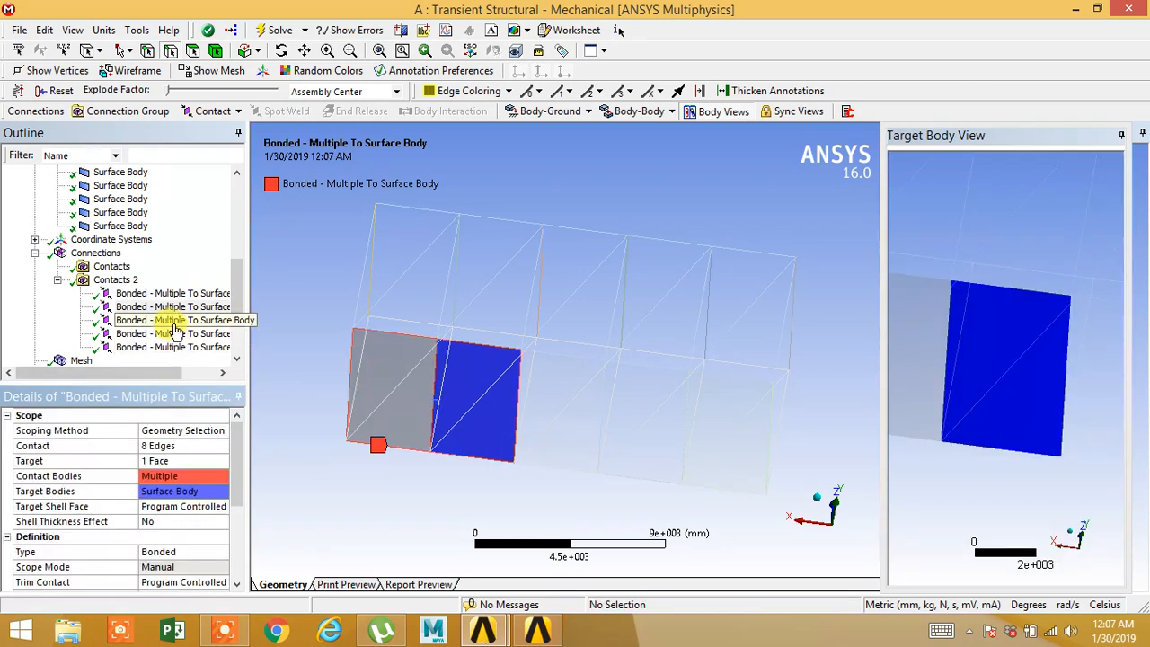
Add the four boundary edges of the middle deck panel to the contact scope of the third bonded region.
click(171, 321)
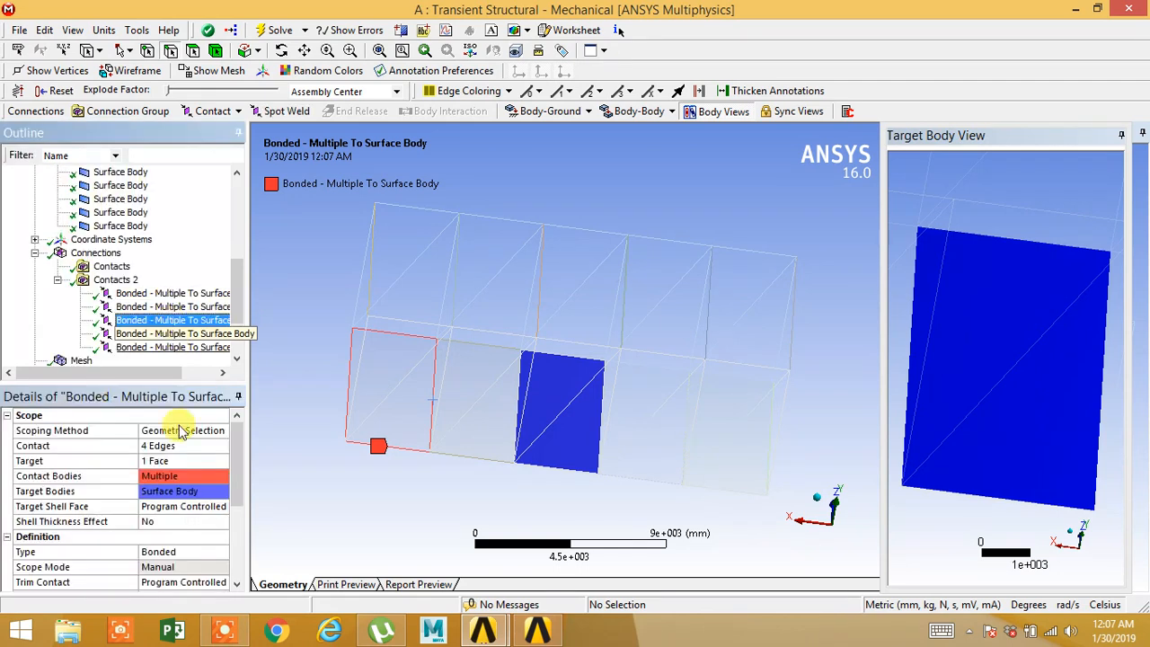
click(162, 447)
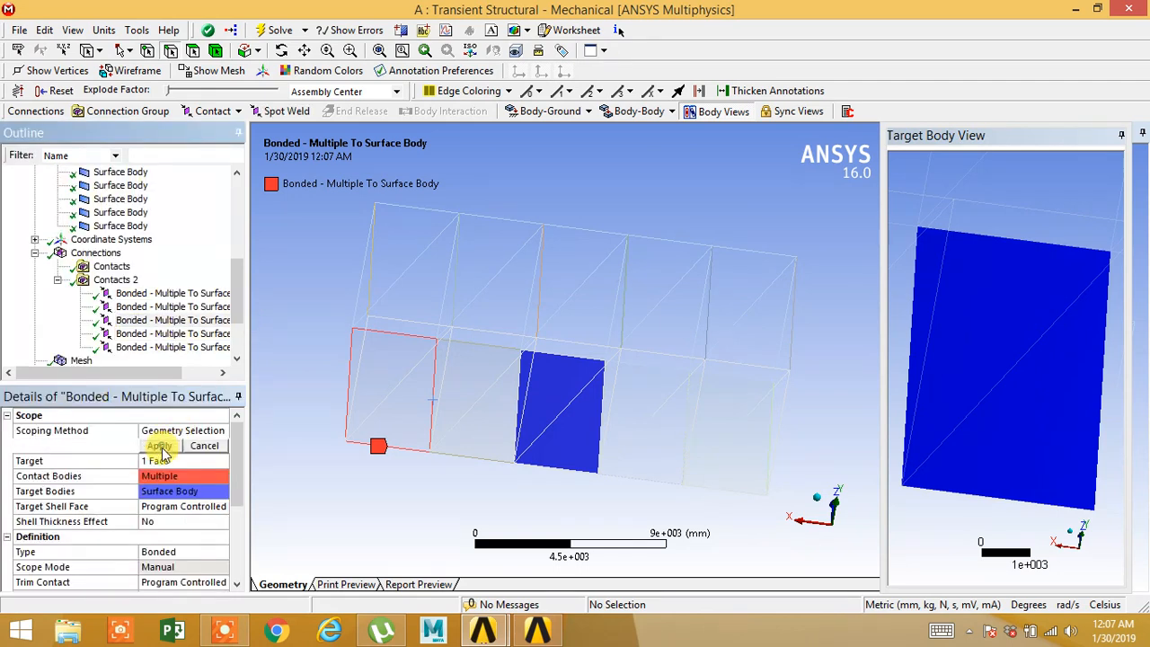
ctrl+click(599, 409)
ctrl+click(545, 468)
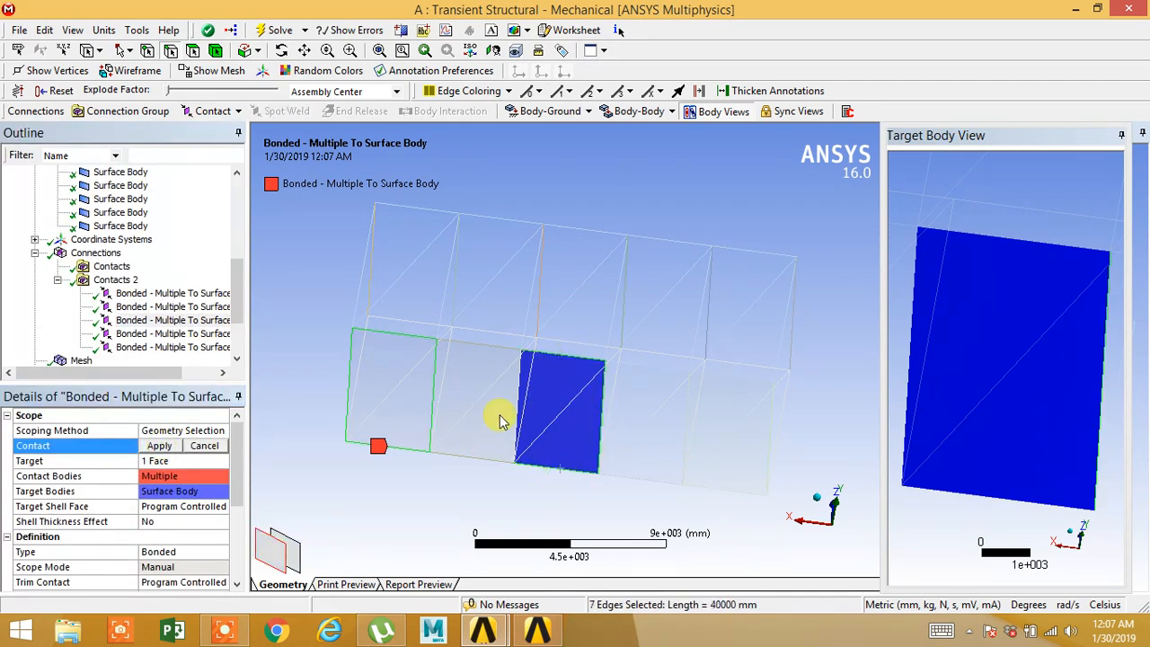
ctrl+click(516, 422)
click(159, 446)
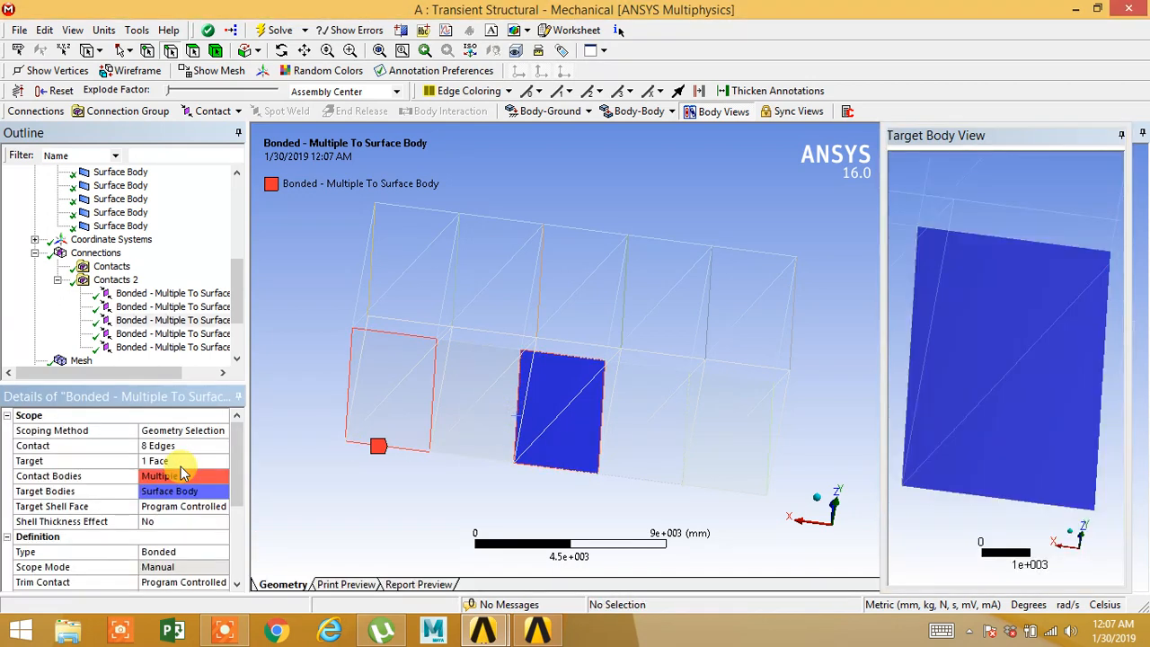
Replace the contact scope of the fourth bonded region with the four boundary edges of the fourth deck panel.
click(166, 338)
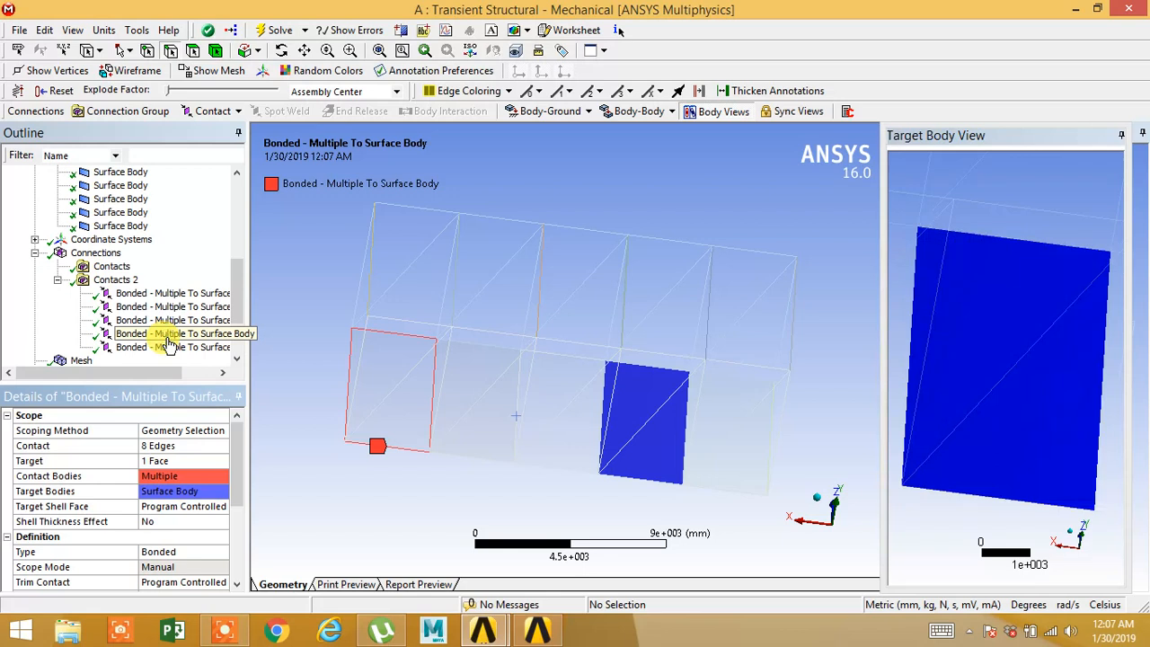
click(169, 347)
click(171, 335)
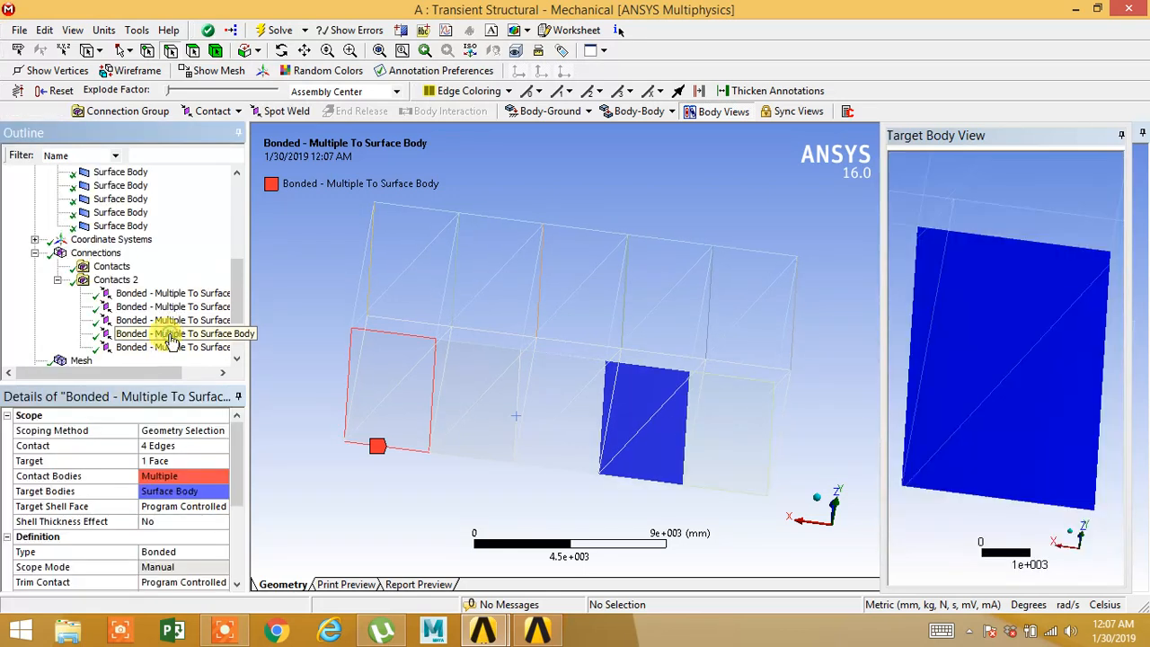
click(188, 446)
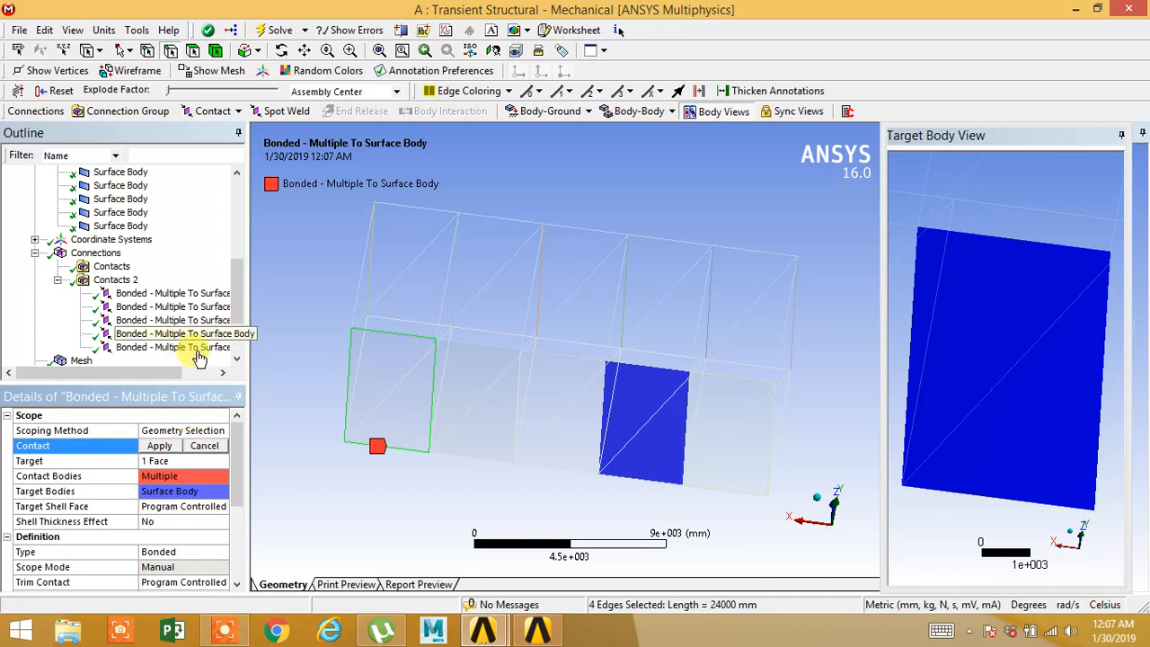
click(643, 369)
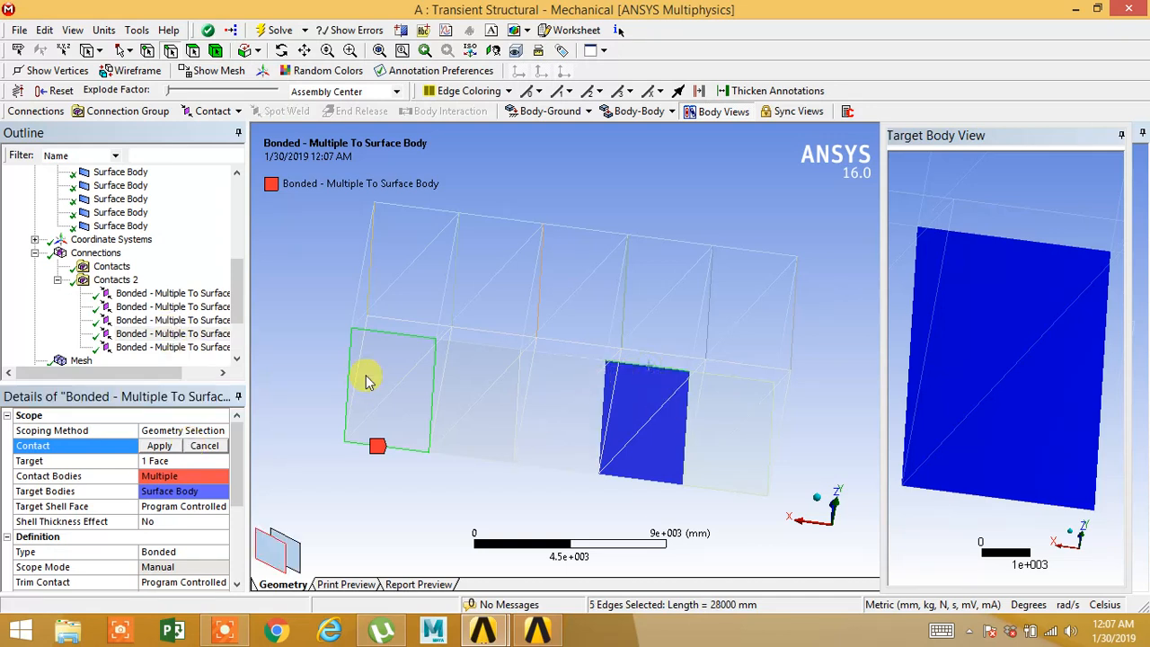
click(428, 391)
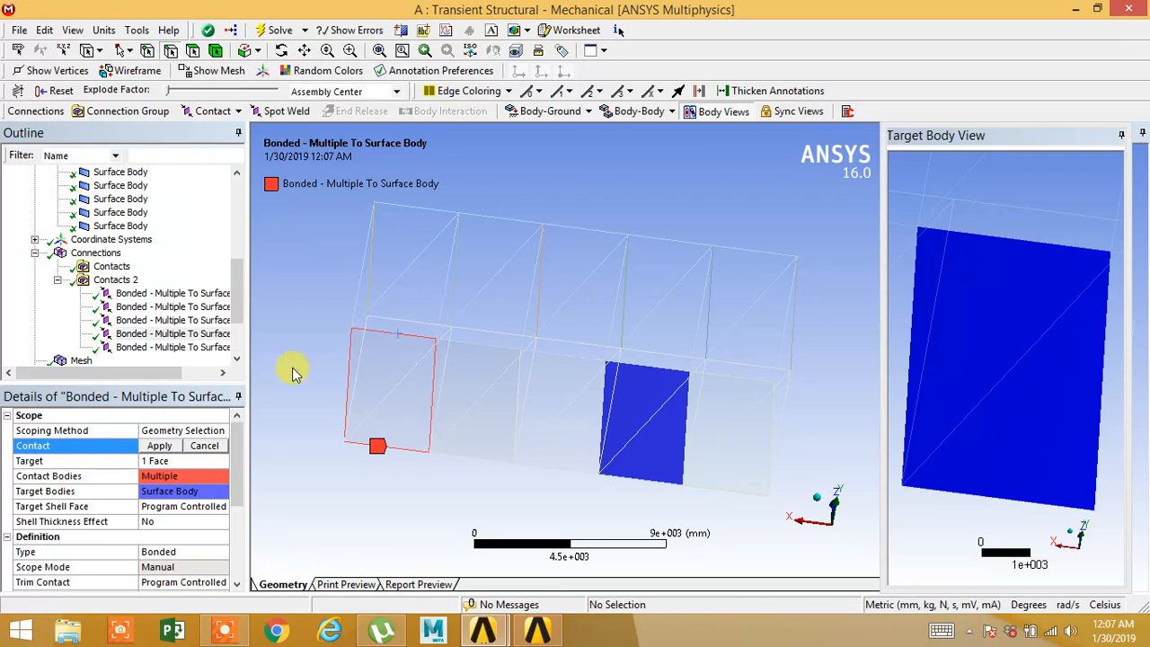
ctrl+click(640, 368)
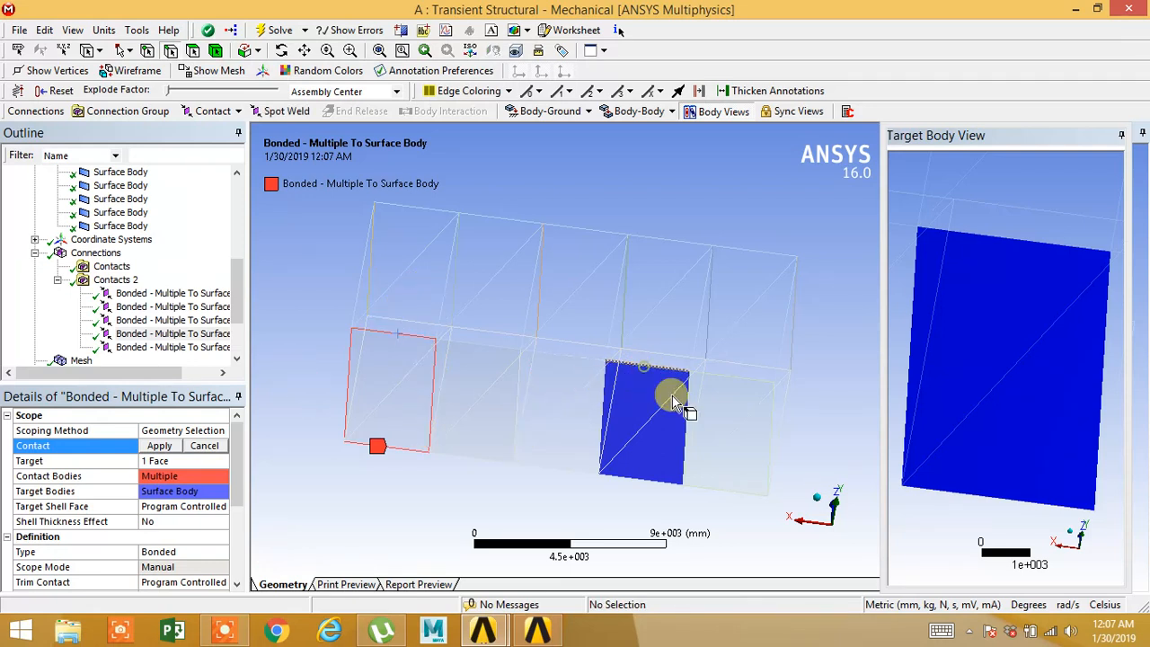
ctrl+click(686, 411)
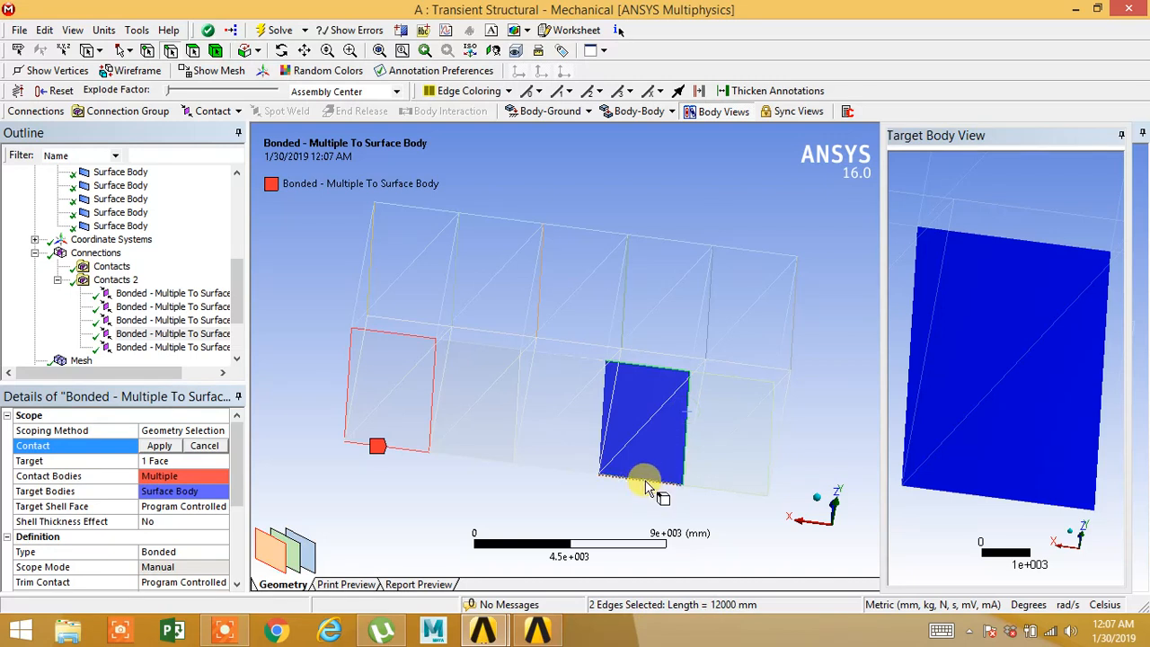
ctrl+click(602, 421)
ctrl+click(597, 421)
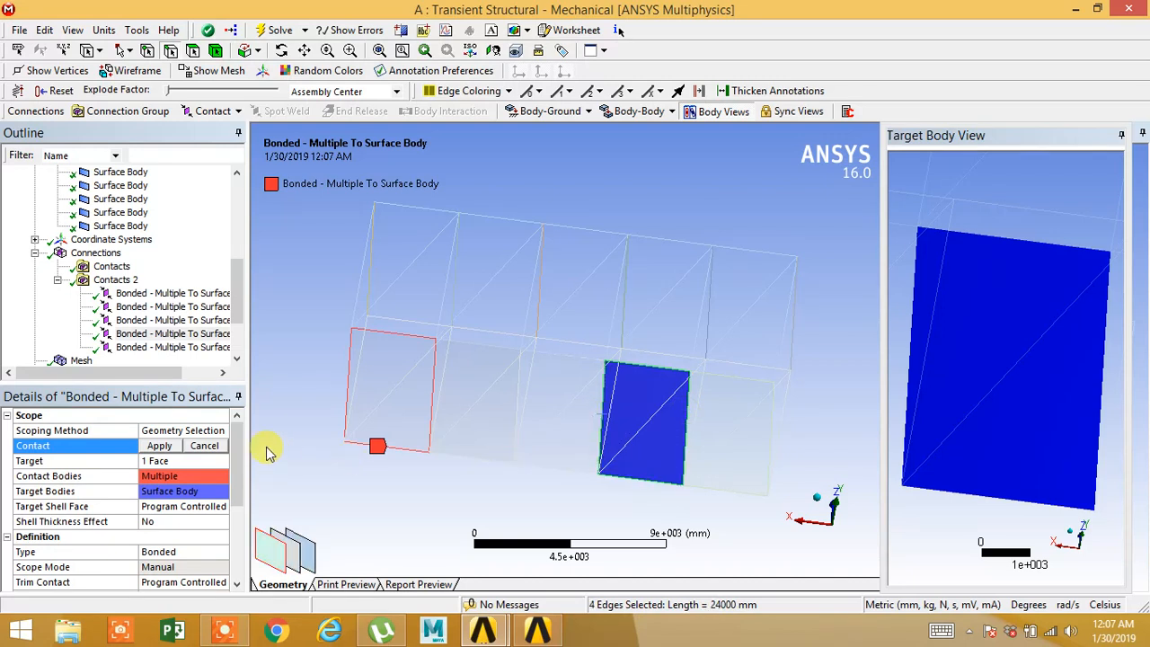
click(164, 447)
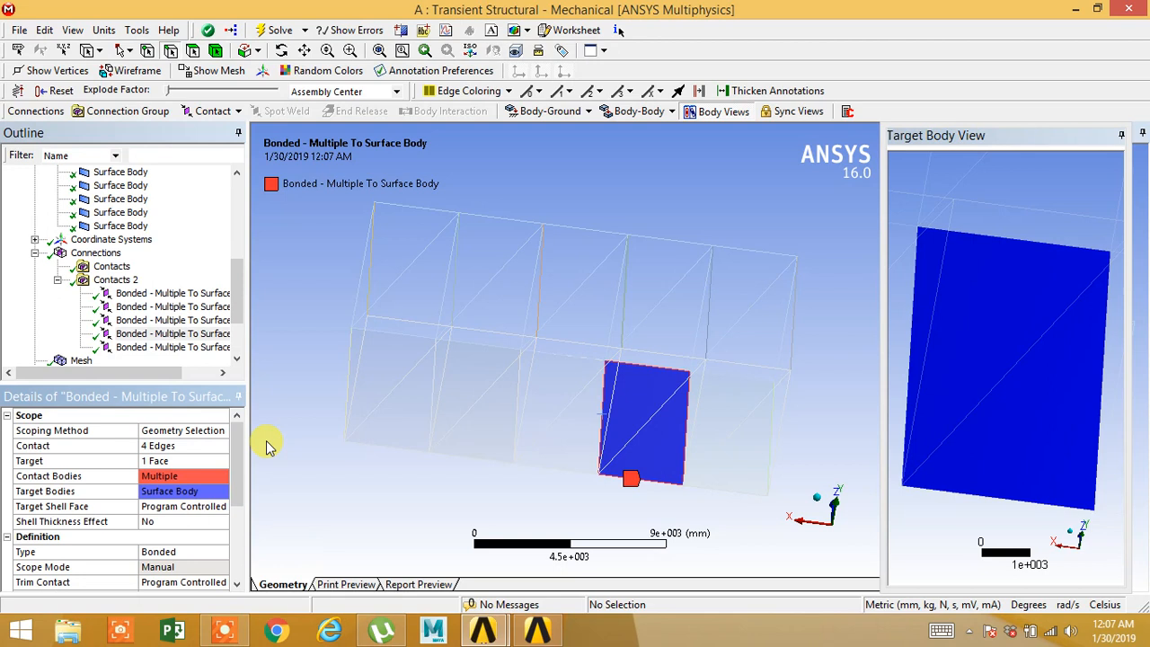
Replace the contact scope of the fifth bonded region with the four boundary edges of the fifth deck panel.
click(236, 360)
click(237, 359)
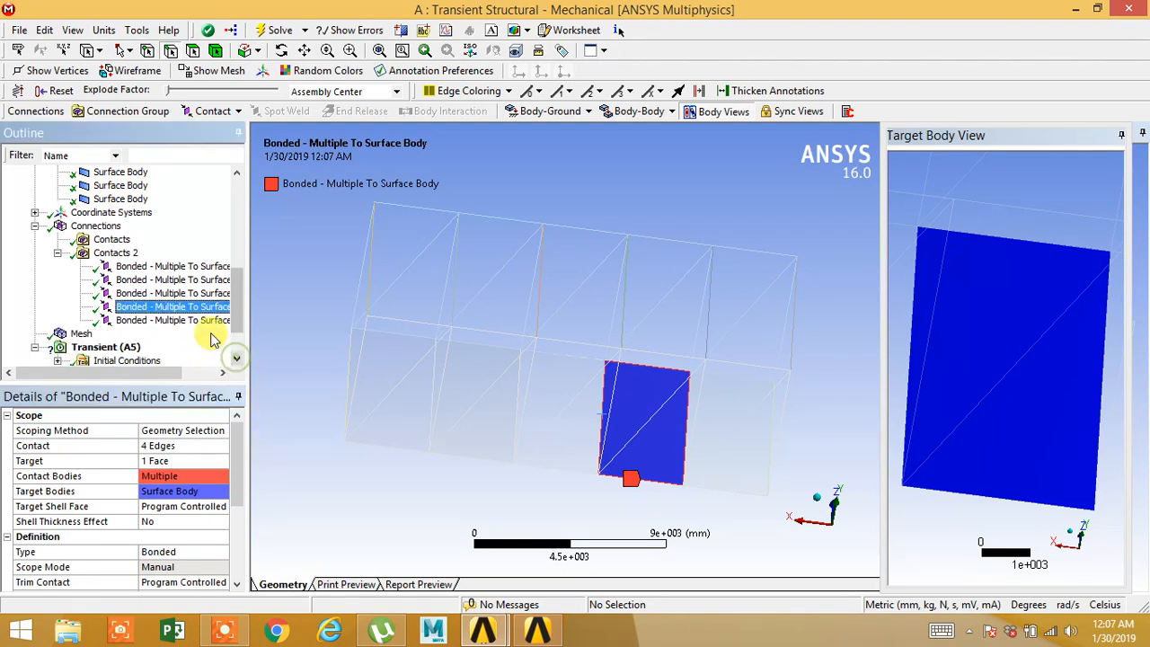
click(207, 324)
click(430, 497)
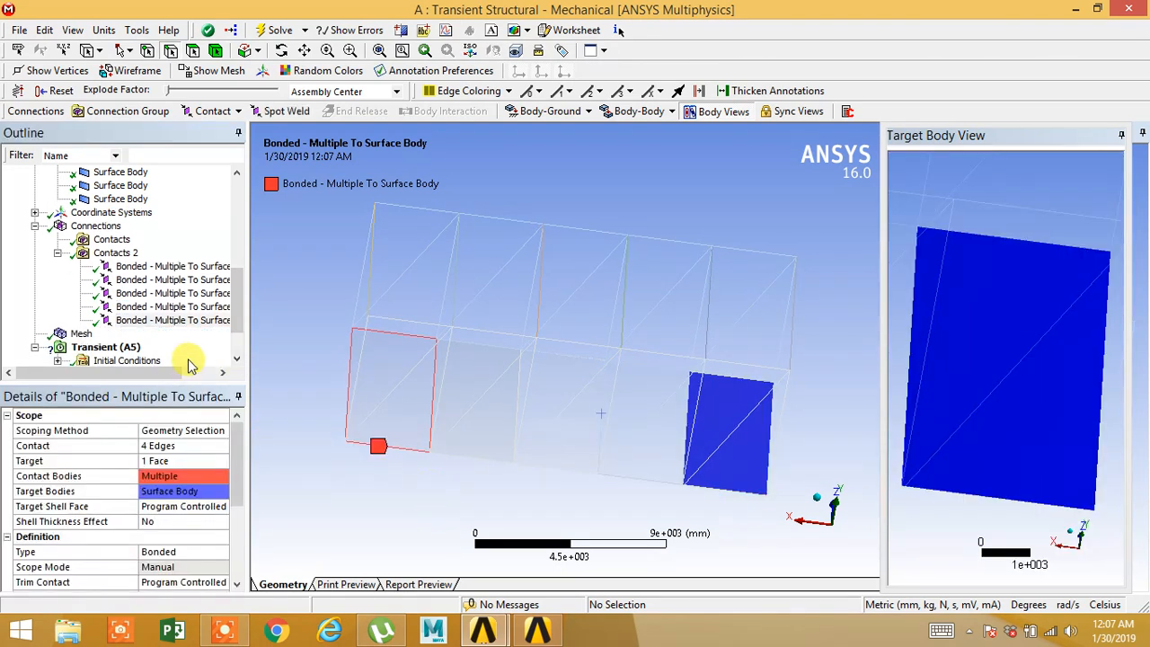
click(190, 321)
click(164, 445)
click(359, 458)
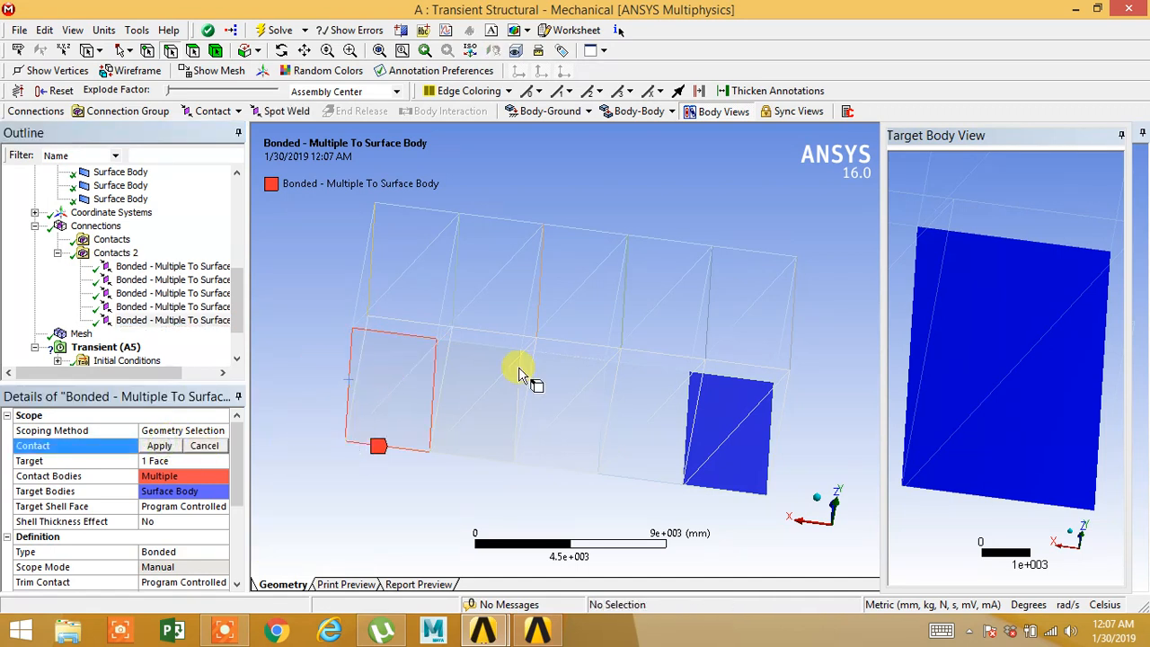
click(731, 376)
ctrl+click(771, 429)
ctrl+click(731, 492)
ctrl+click(687, 431)
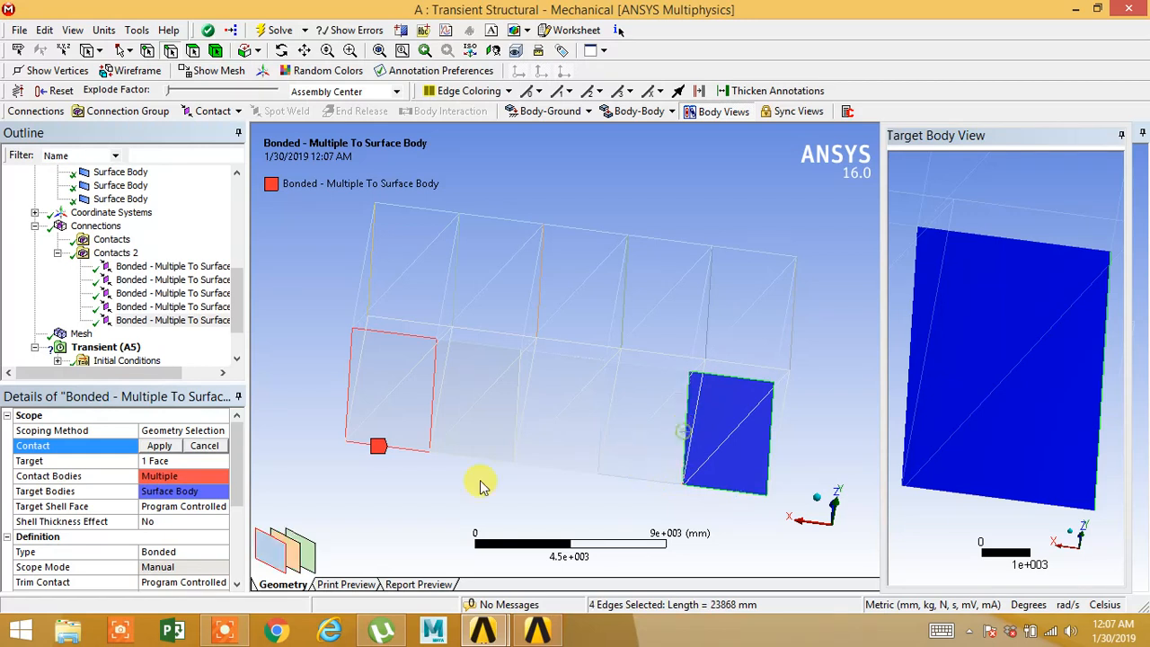
click(160, 447)
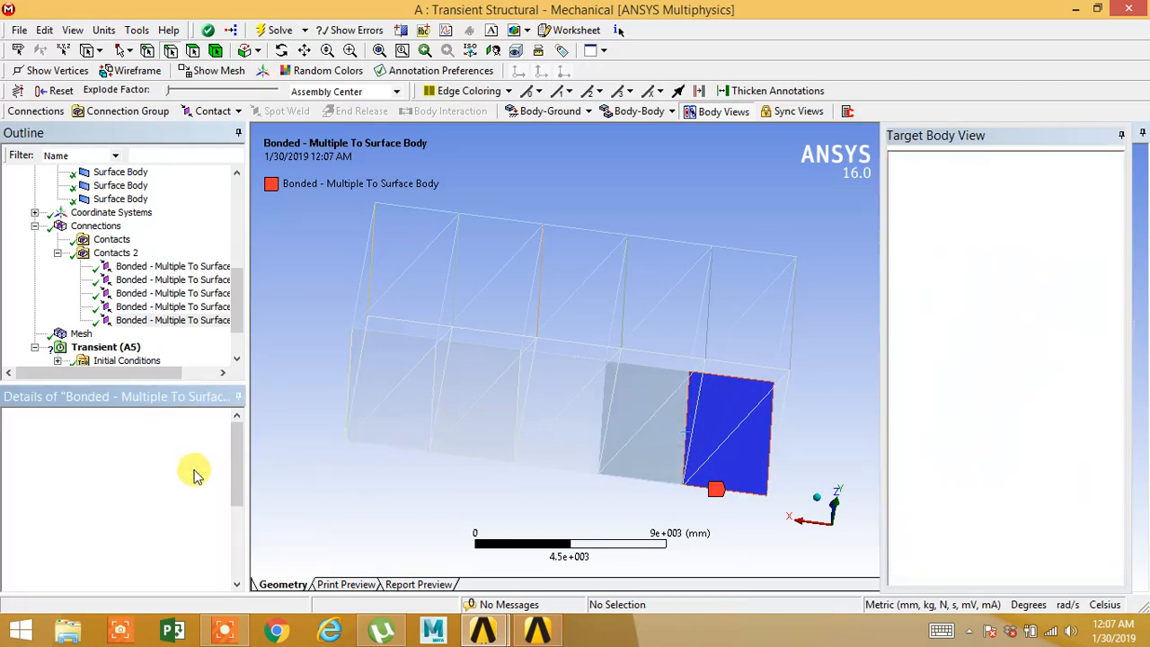
Step through the five bonded regions to check the contact edges and target face of each.
middle_drag(483, 520, 505, 491)
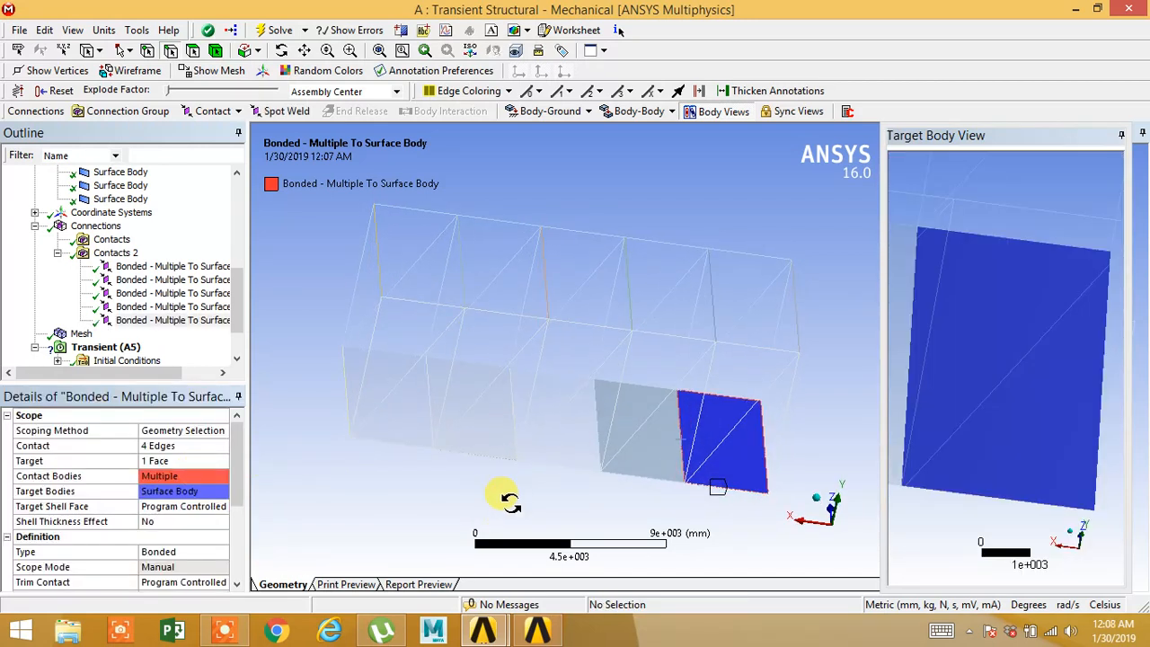
click(171, 268)
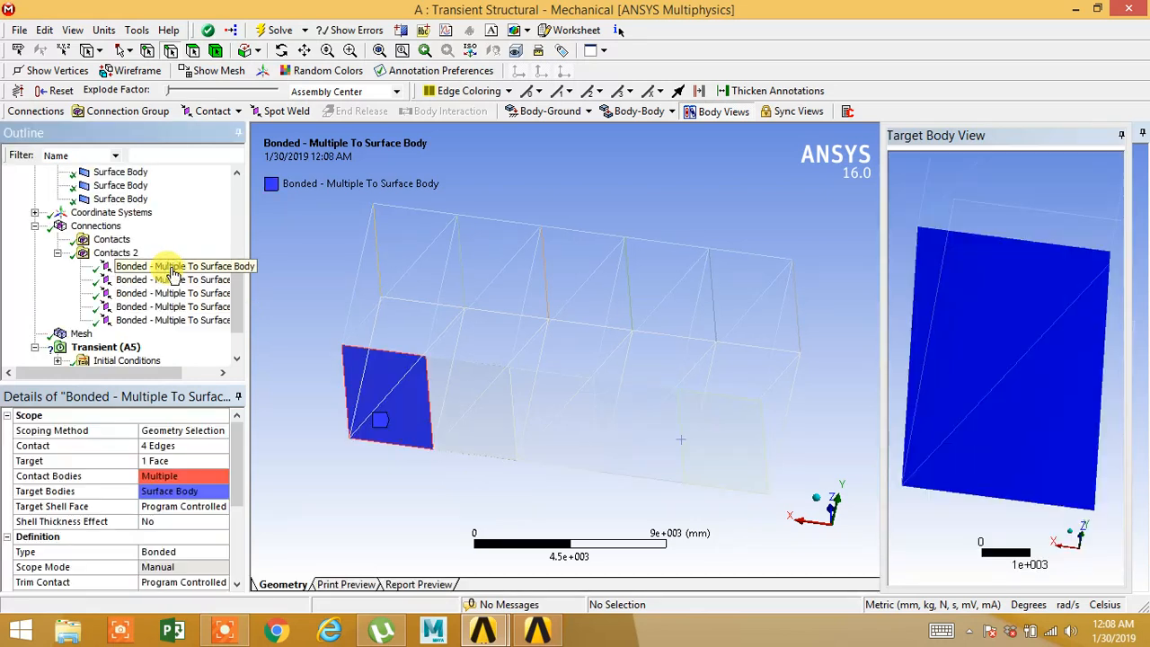
key(Down)
key(Down)
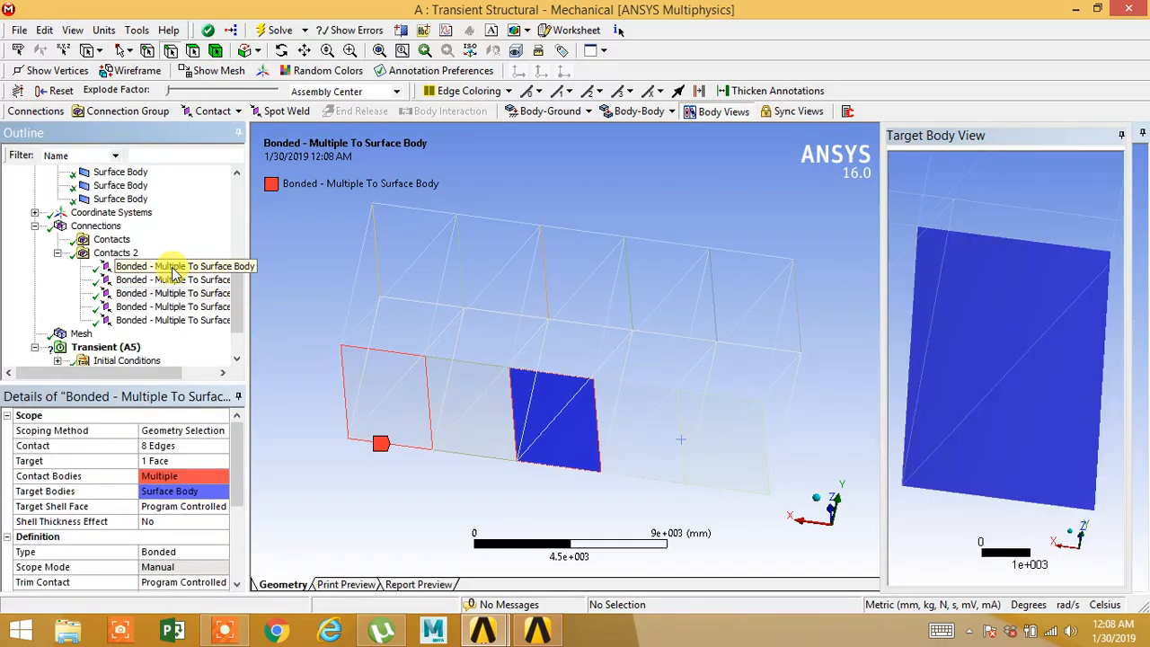
key(Down)
key(Down)
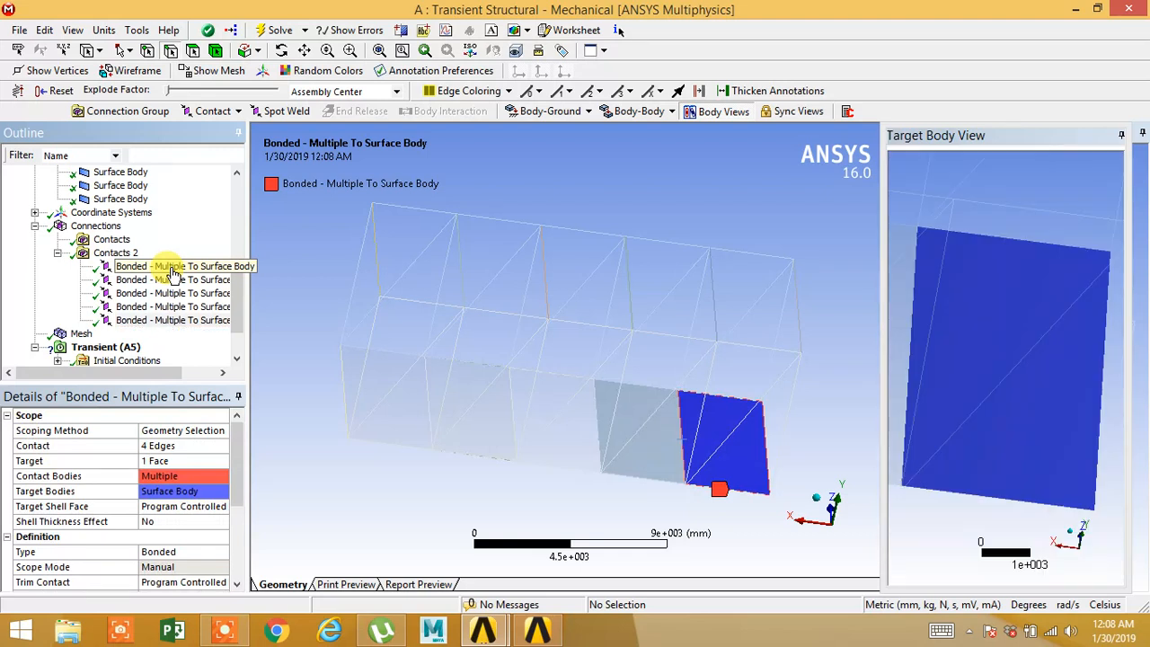
click(513, 150)
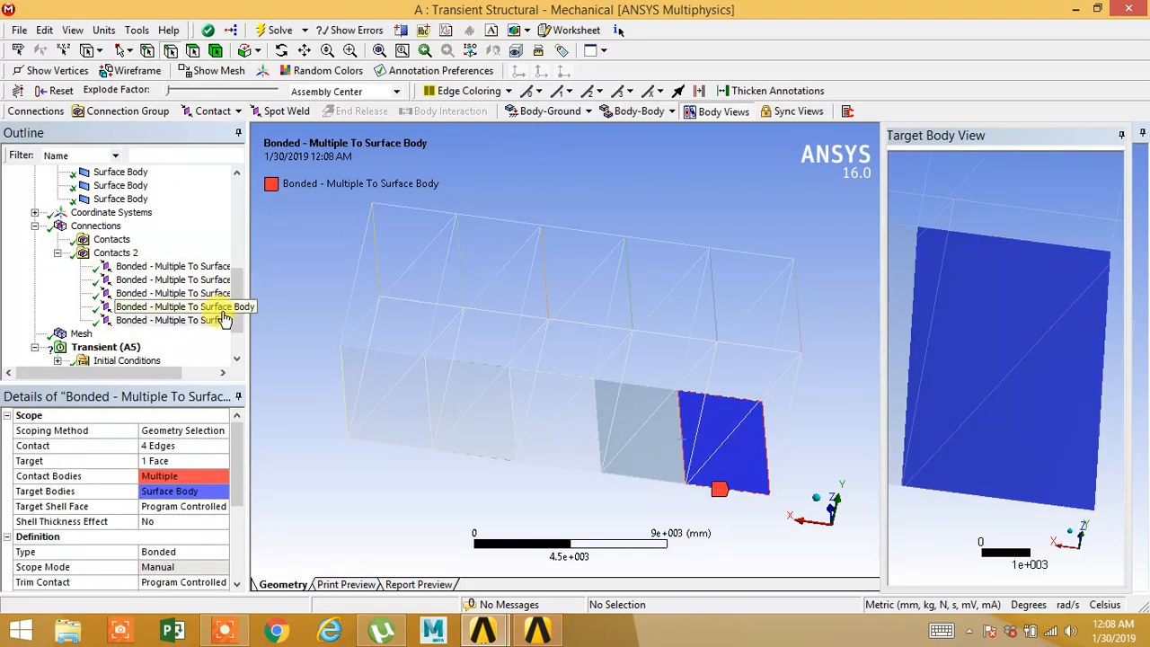
Open the Analysis Settings of the Transient analysis.
drag(240, 301, 240, 325)
middle_drag(519, 420, 596, 352)
click(108, 323)
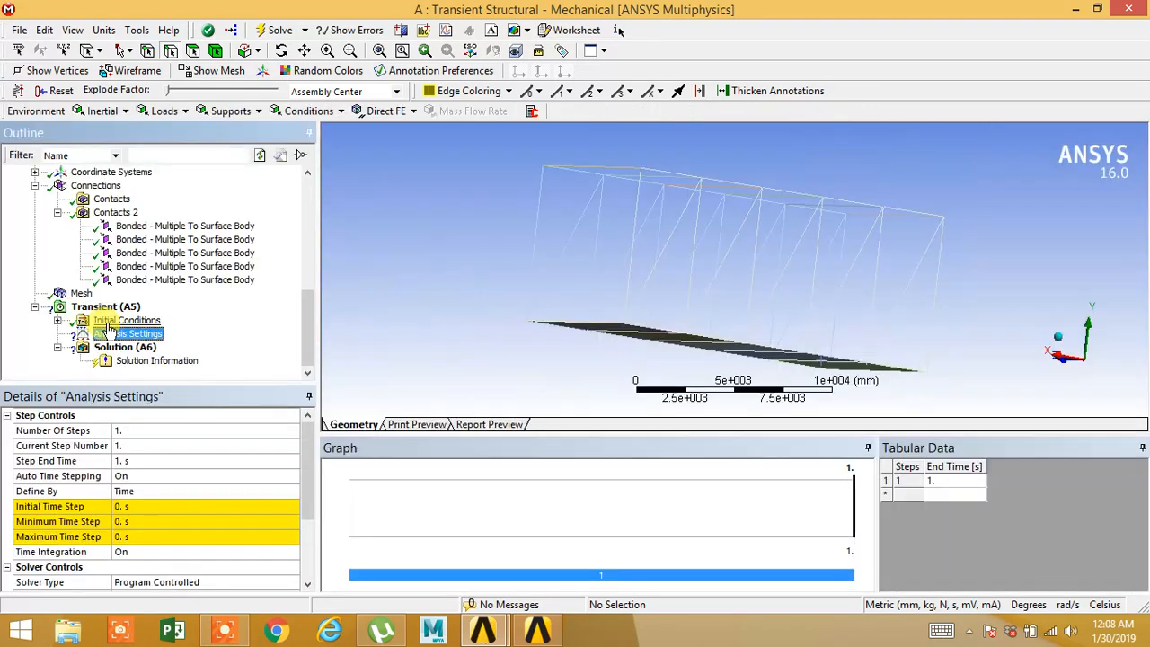